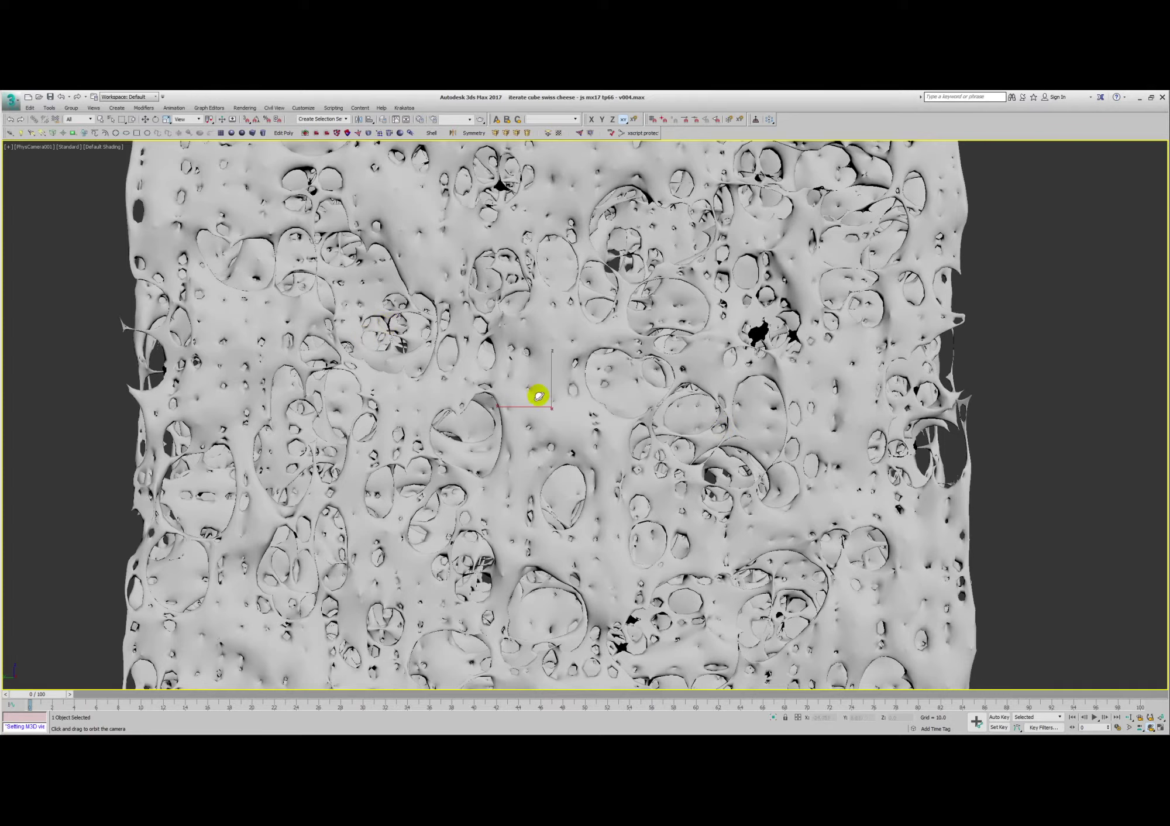
Show the cheese mesh's modifier settings and turn off its Relax modifier to compare the unsmoothed surface.
{"action": "key", "text": "y"}
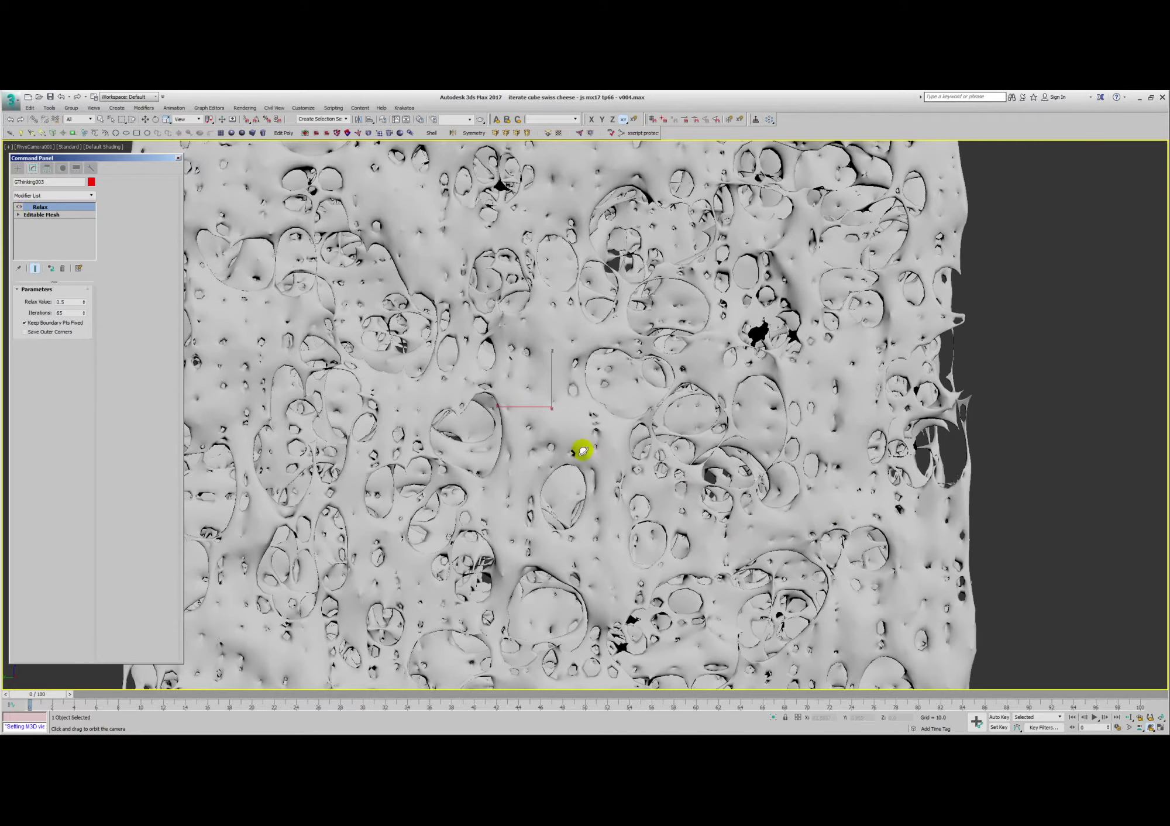
{"action": "left_click", "coordinate": [19, 208]}
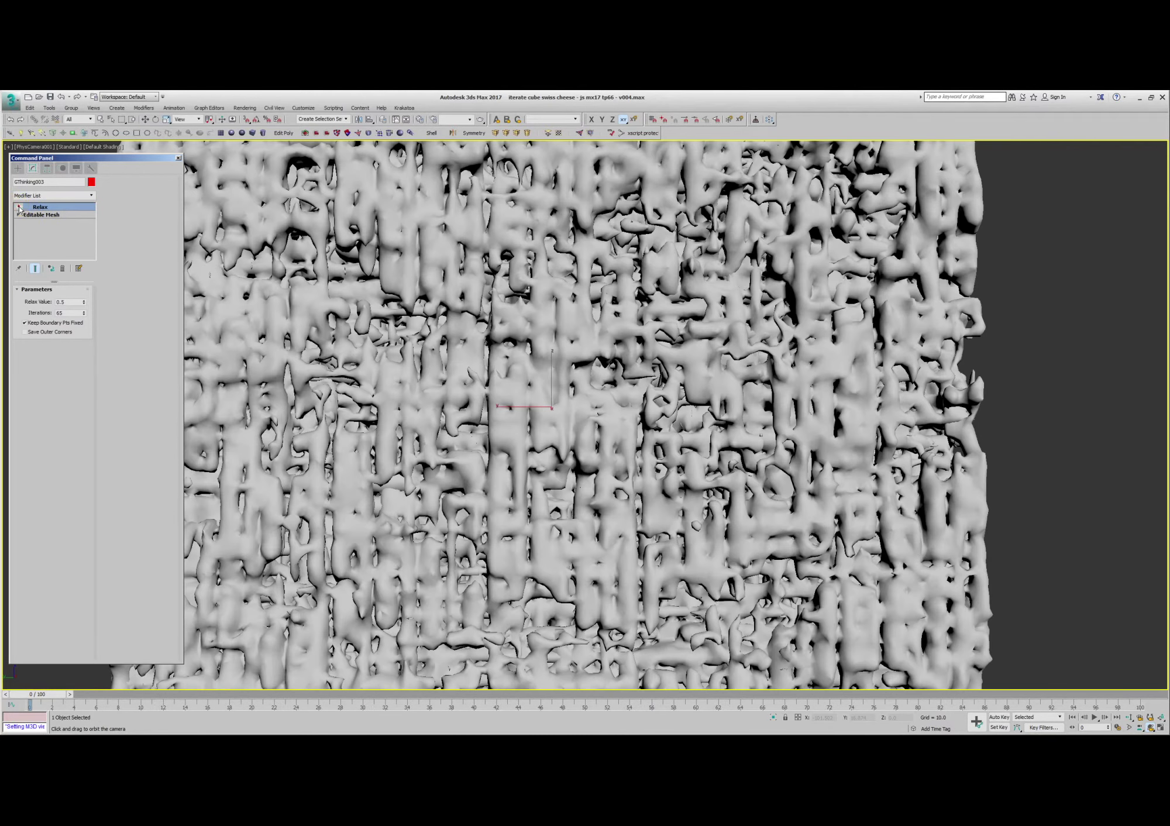
{"action": "left_click_drag", "start_coordinate": [600, 469], "coordinate": [642, 480]}
{"action": "key", "text": "alt+z"}
{"action": "key", "text": "ctrl+r"}
{"action": "key", "text": "ctrl+z"}
{"action": "mouse_move", "coordinate": [585, 481]}
{"action": "left_mouse_down"}
{"action": "mouse_move", "coordinate": [560, 372]}
{"action": "mouse_move", "coordinate": [583, 478]}
{"action": "left_mouse_up"}
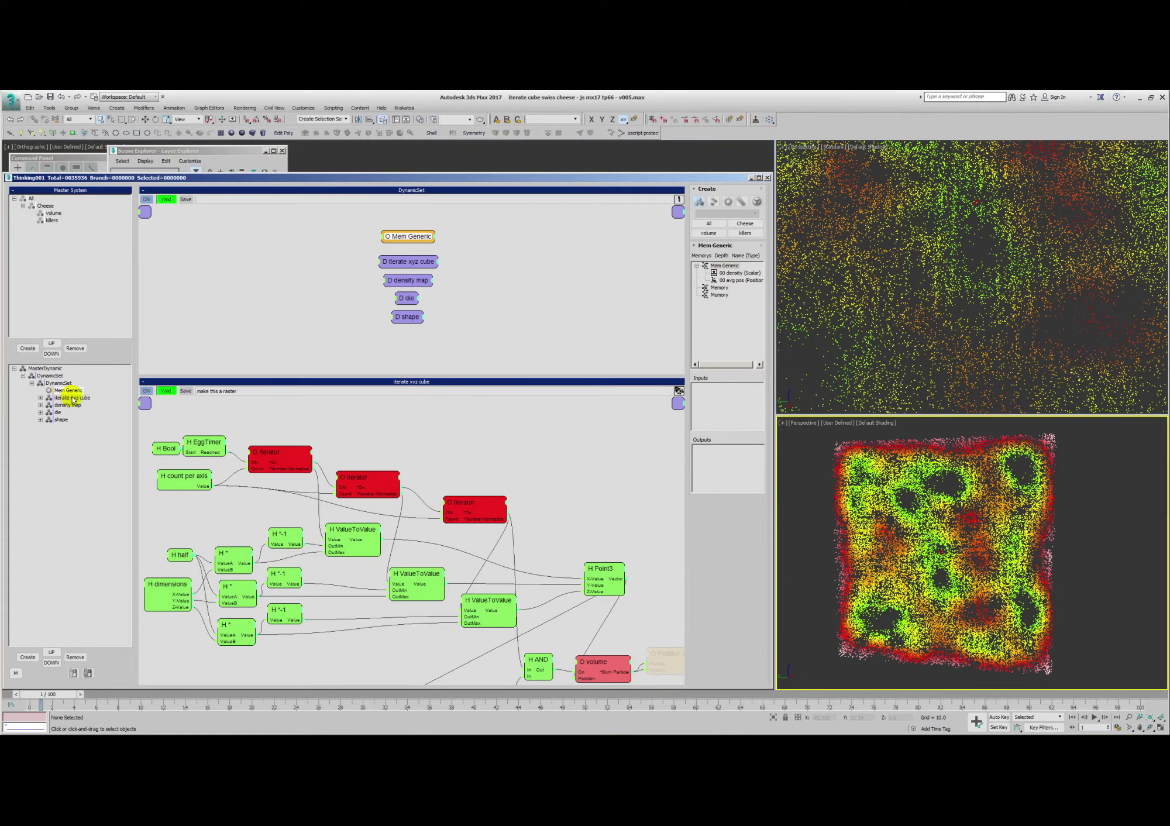
Open the iterate xyz cube network and review its TexmapColor, Threshold and volume nodes.
{"action": "left_click", "coordinate": [71, 398]}
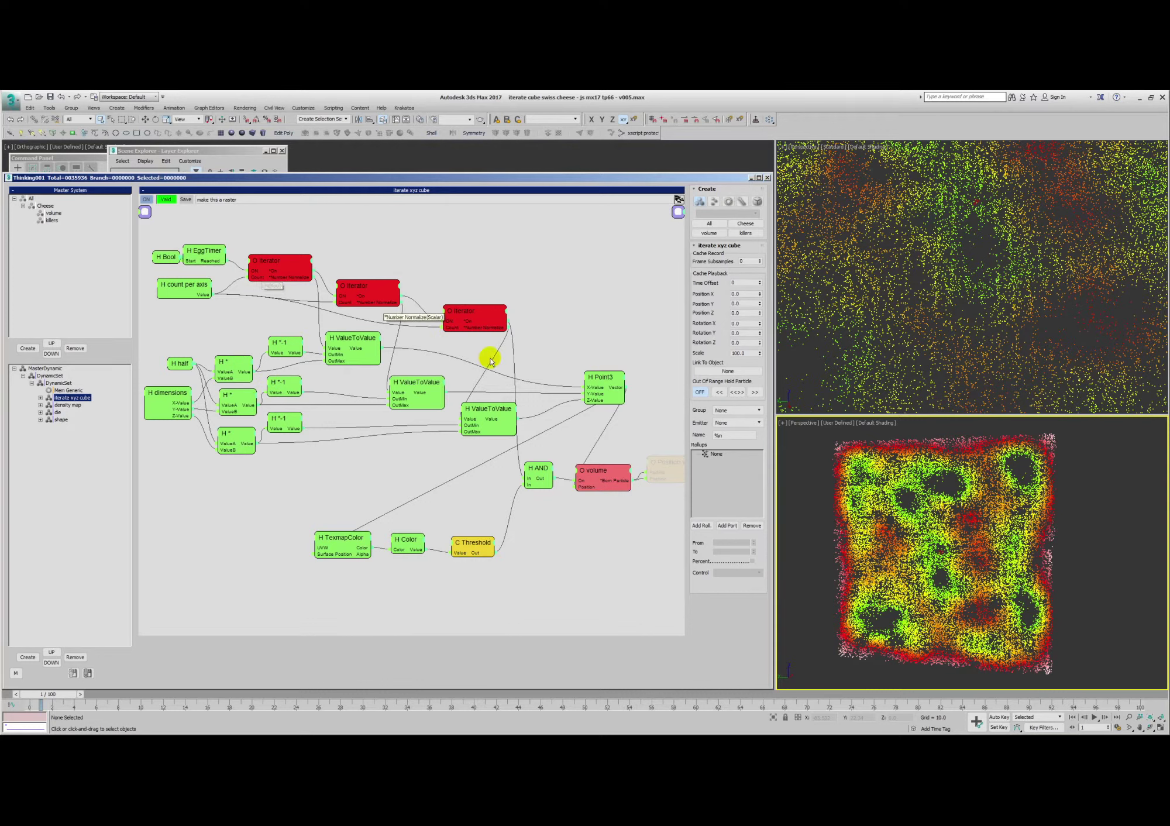
{"action": "left_click", "coordinate": [342, 541]}
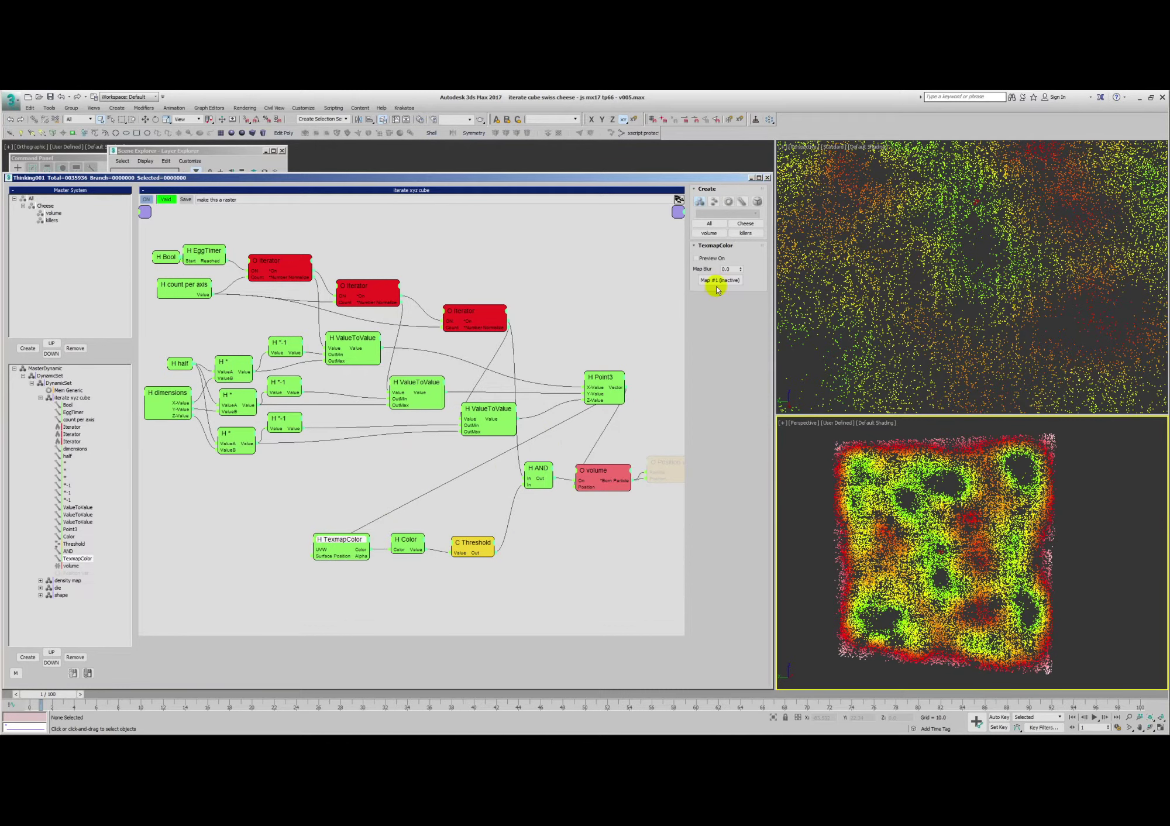
{"action": "left_click_drag", "start_coordinate": [413, 539], "coordinate": [456, 544]}
{"action": "left_click", "coordinate": [743, 257]}
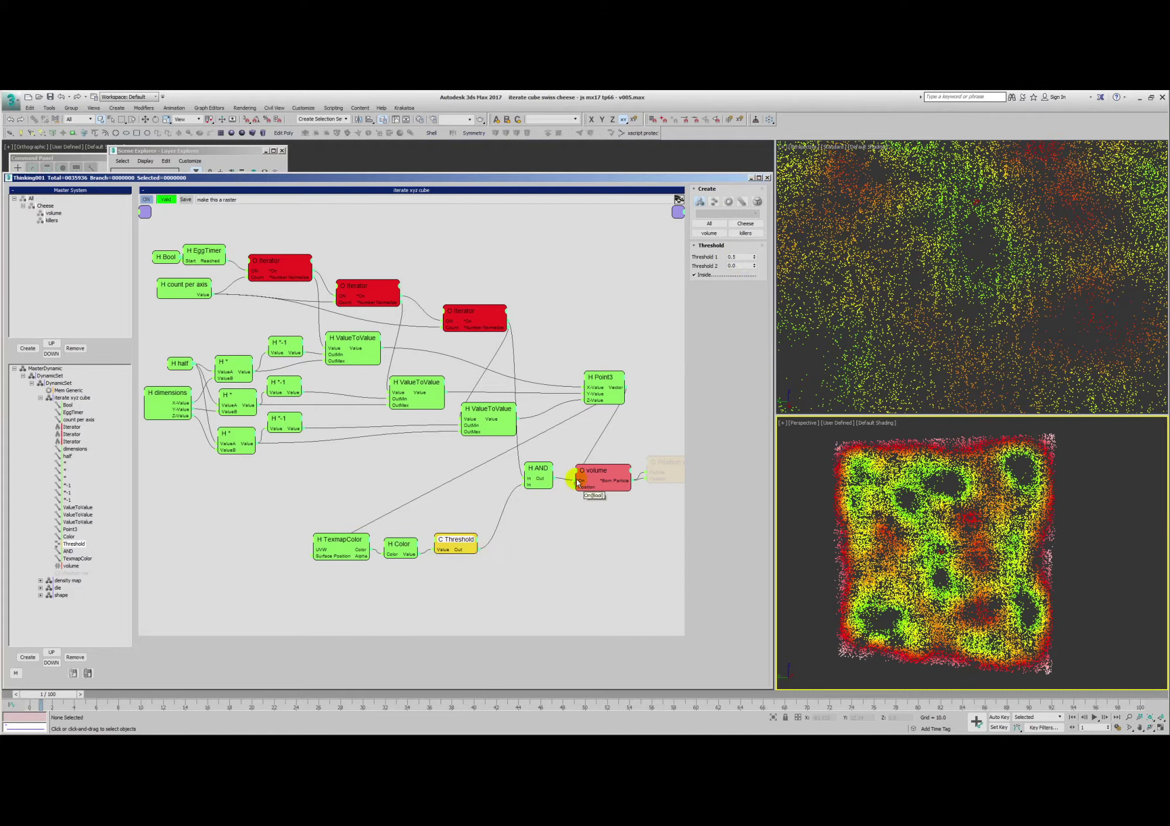
{"action": "left_click_drag", "start_coordinate": [616, 477], "coordinate": [620, 473]}
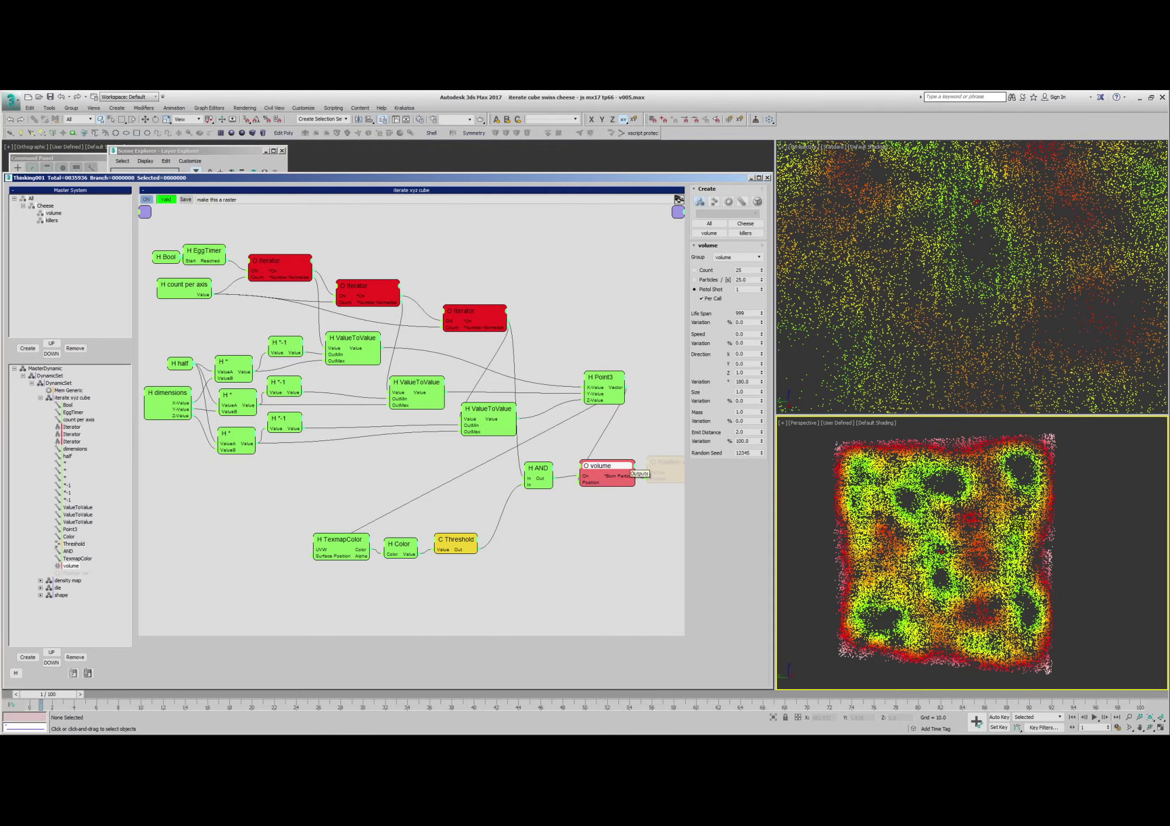
Open the density map network, move the spare gradient and v2v nodes lower, and inspect the ViewportColor node.
{"action": "left_click", "coordinate": [41, 397]}
{"action": "left_click", "coordinate": [67, 405]}
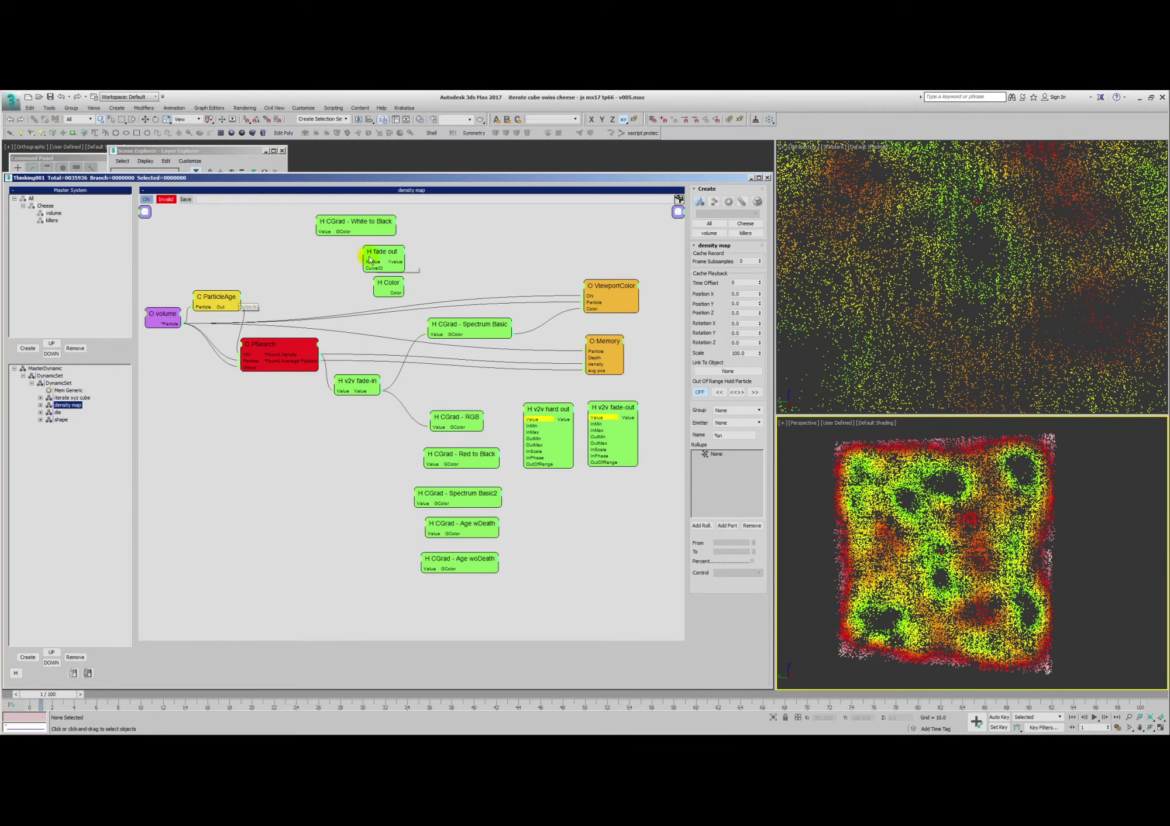
{"action": "left_click_drag", "start_coordinate": [429, 398], "coordinate": [658, 611]}
{"action": "left_click_drag", "start_coordinate": [616, 410], "coordinate": [618, 475]}
{"action": "left_click", "coordinate": [585, 420]}
{"action": "left_click_drag", "start_coordinate": [613, 295], "coordinate": [601, 288]}
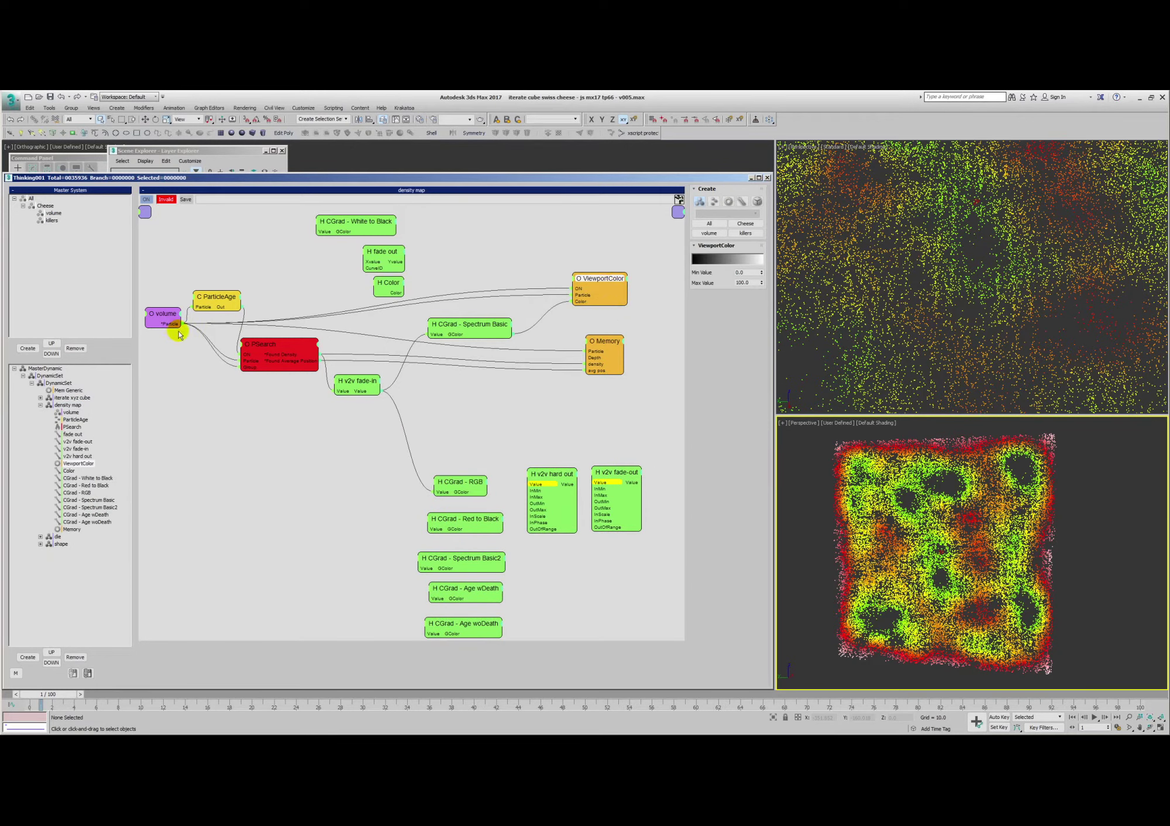
Review the settings of the PSearch, v2v fade-in and CGrad - Spectrum Basic nodes.
{"action": "left_click", "coordinate": [292, 359]}
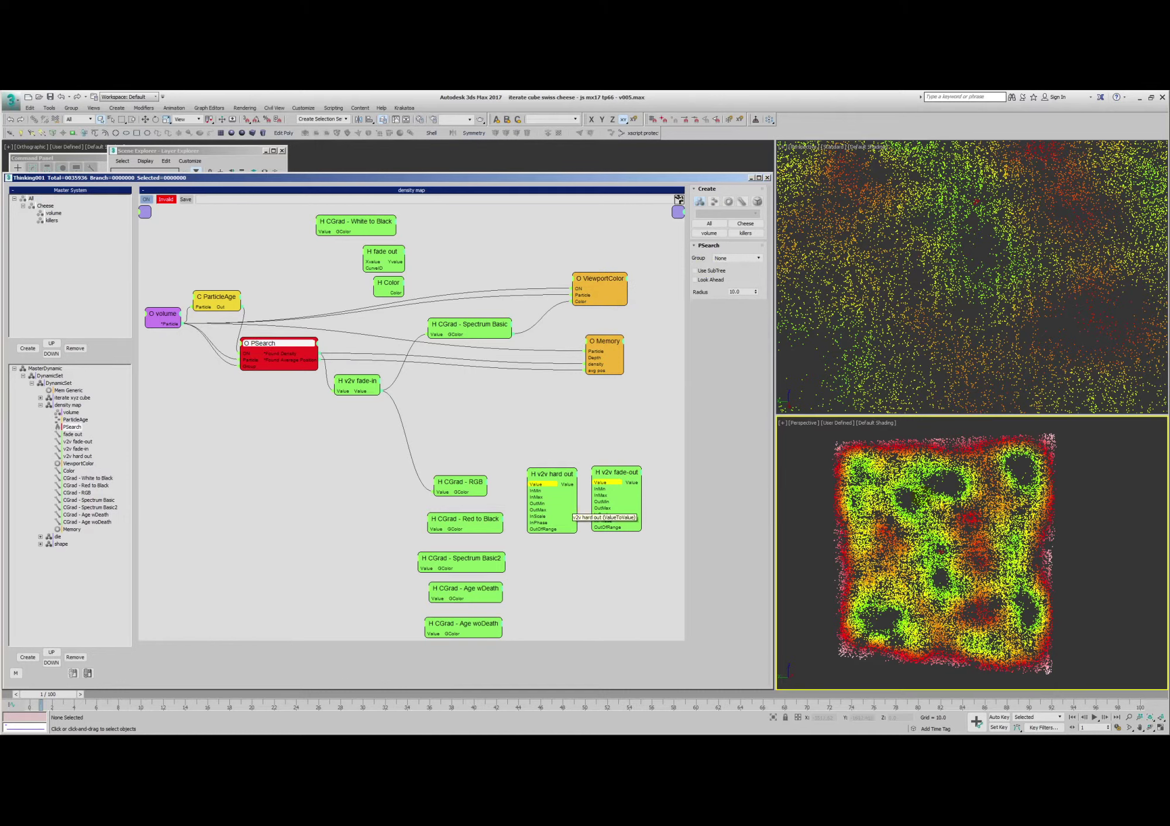
{"action": "left_click", "coordinate": [358, 383]}
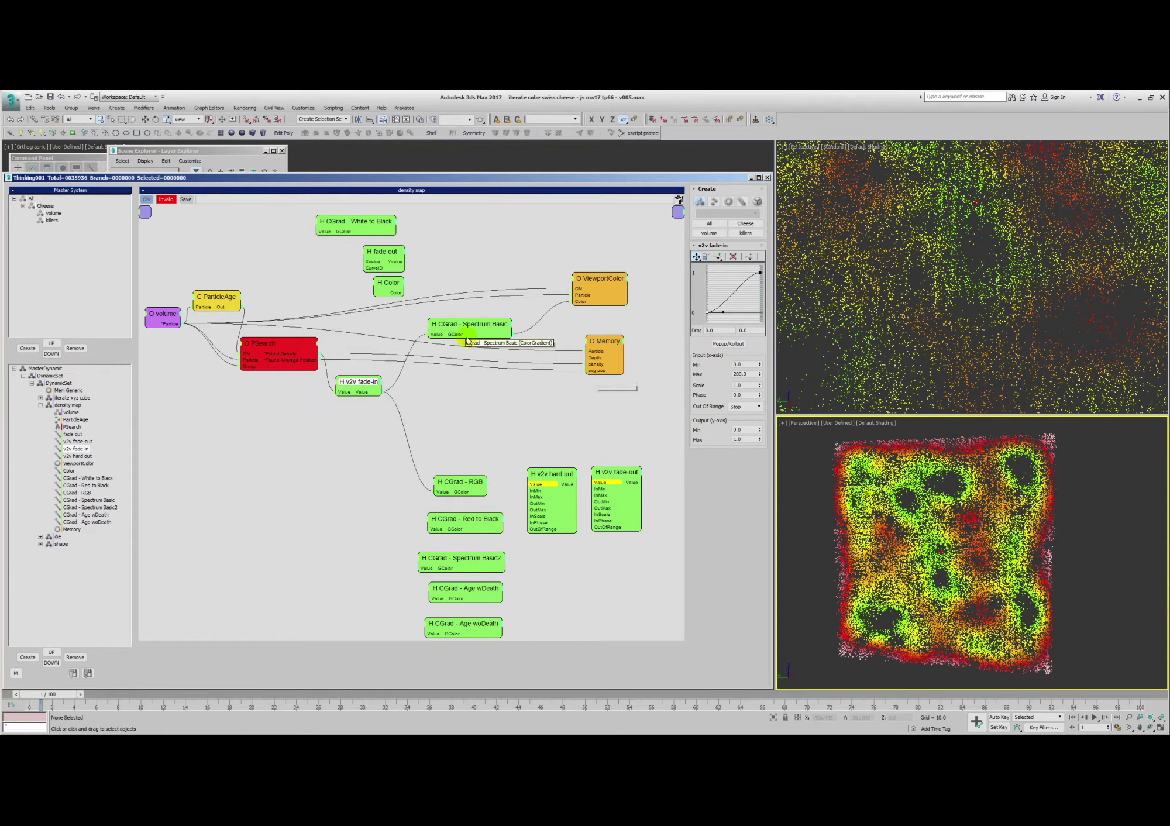
{"action": "left_click_drag", "start_coordinate": [462, 333], "coordinate": [470, 324]}
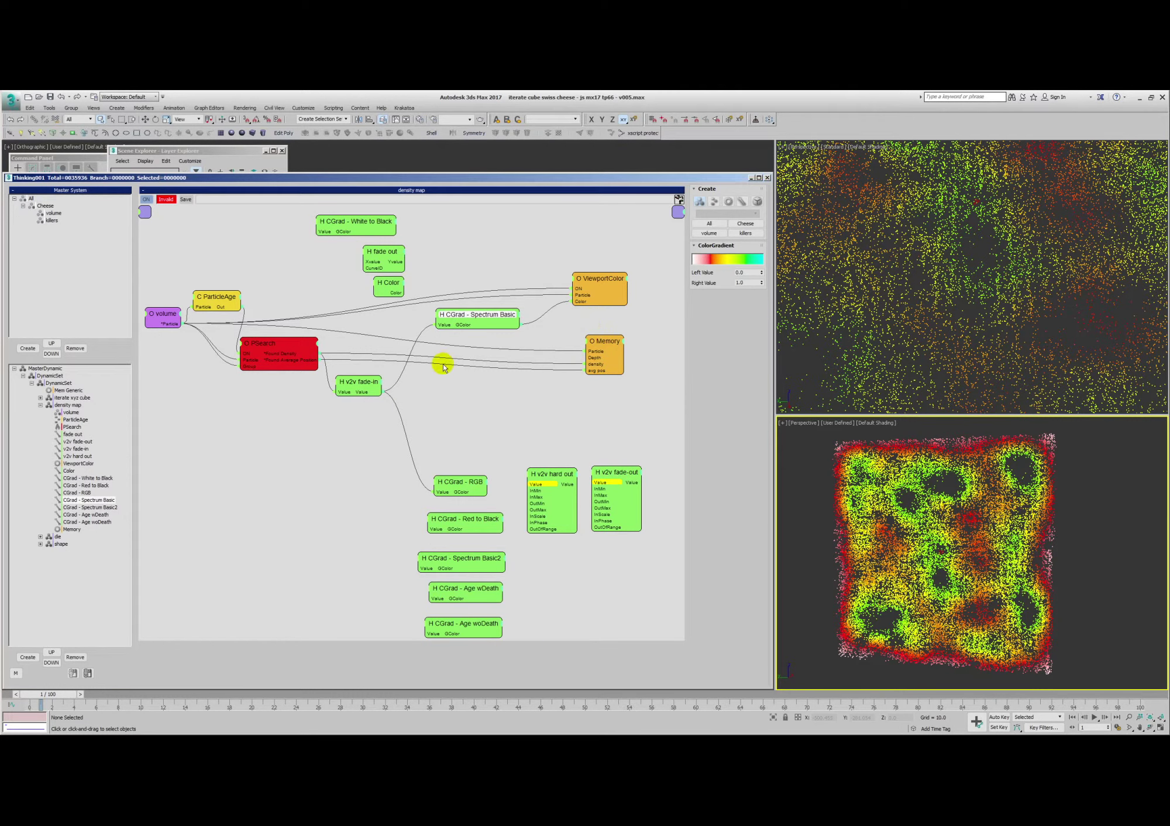
Open the die network and review its Threshold and ParticleDie nodes.
{"action": "left_click", "coordinate": [41, 404]}
{"action": "left_click", "coordinate": [57, 413]}
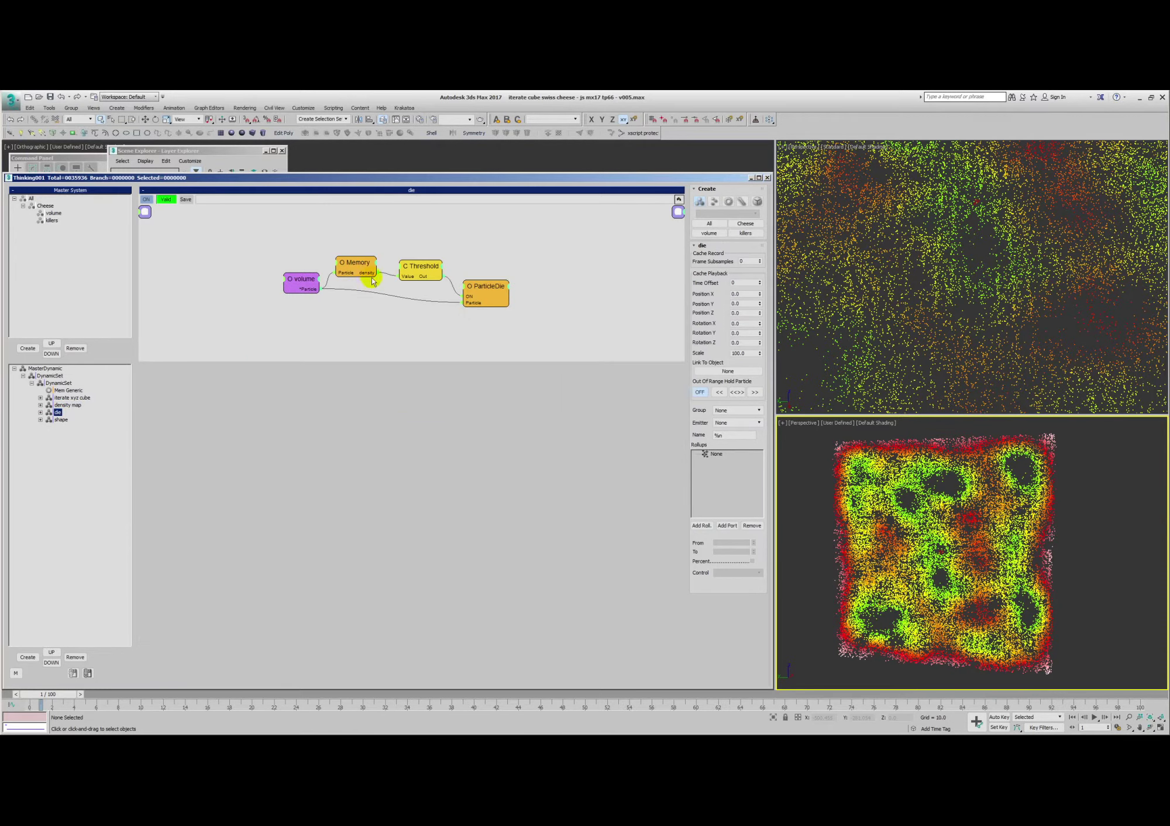
{"action": "left_click_drag", "start_coordinate": [423, 267], "coordinate": [417, 265]}
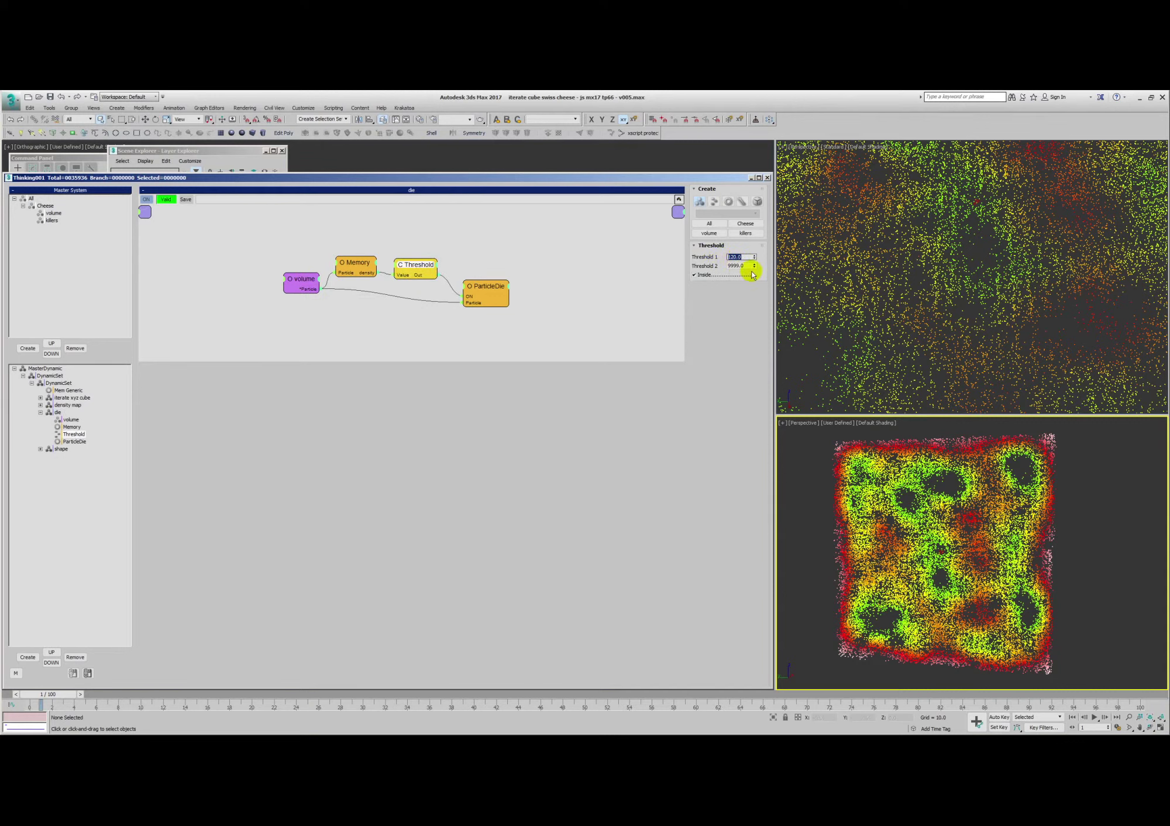
{"action": "left_click_drag", "start_coordinate": [476, 292], "coordinate": [474, 288]}
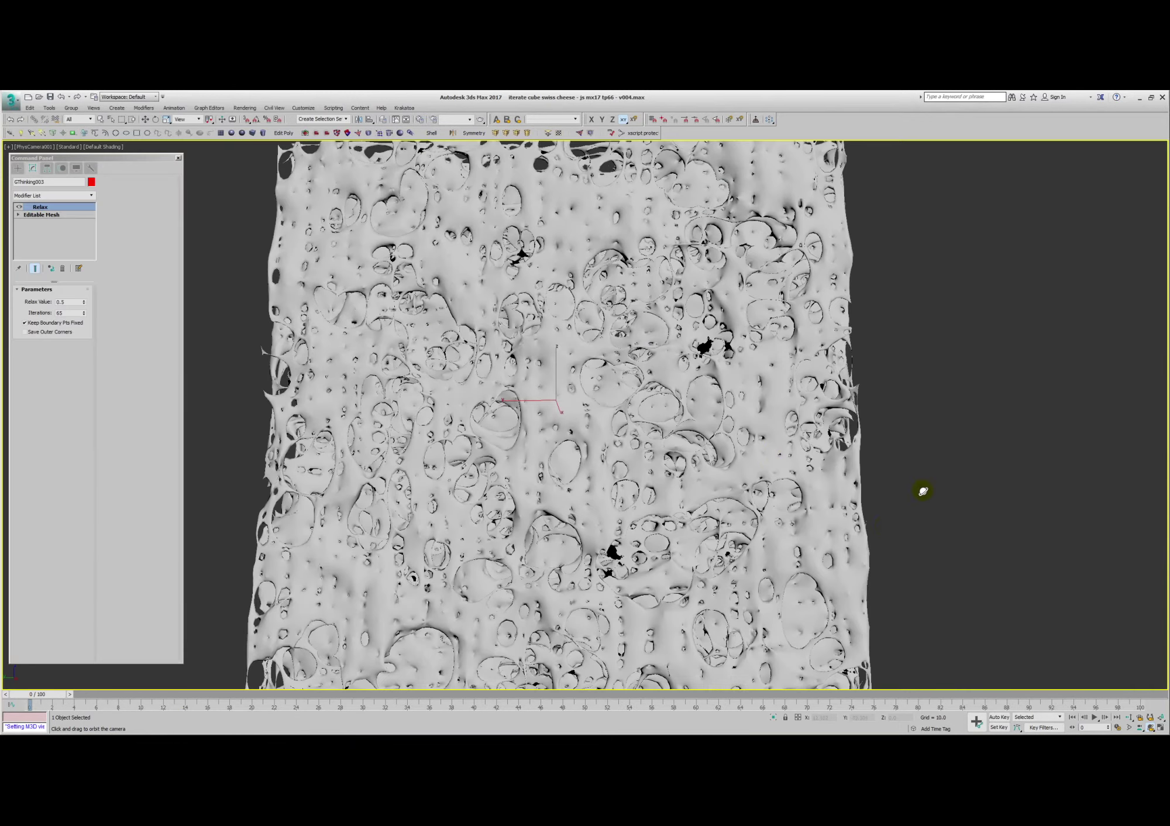
Reset the program to a new, empty scene.
{"action": "left_click_drag", "start_coordinate": [1014, 506], "coordinate": [923, 496]}
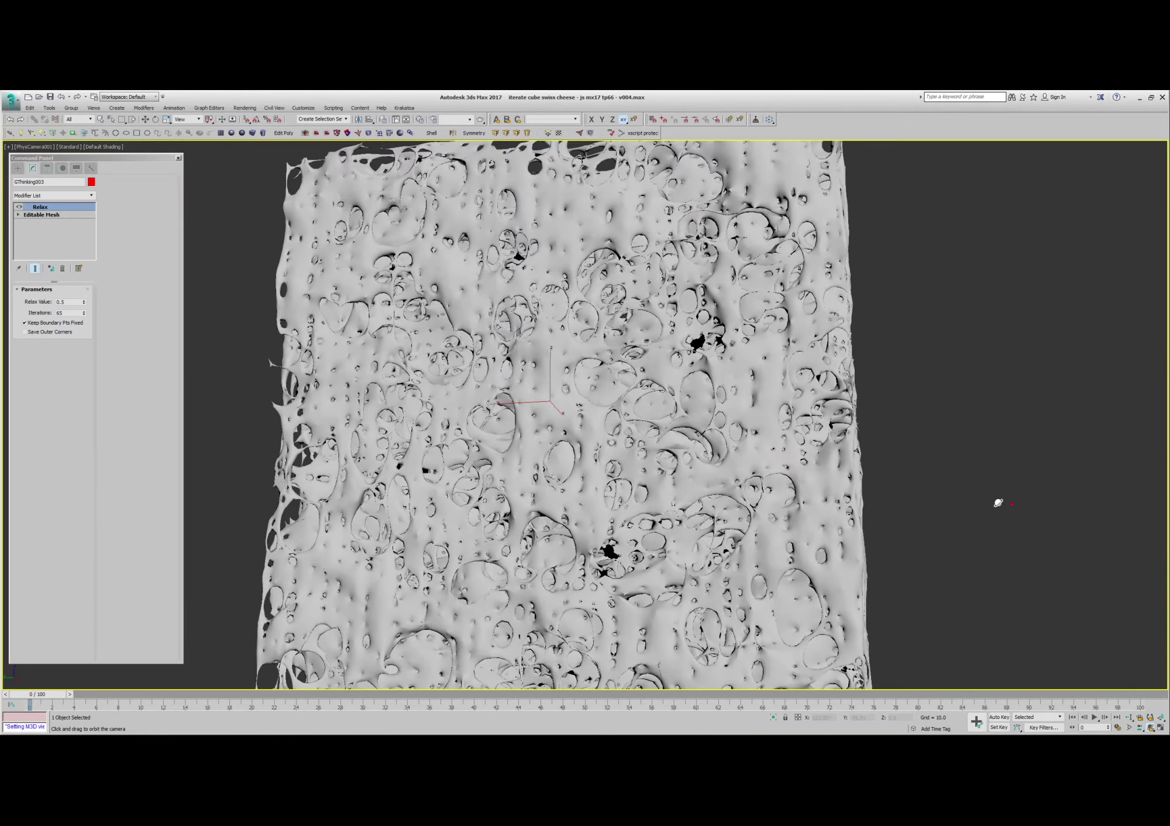
{"action": "key", "text": "alt+f"}
{"action": "key", "text": "r"}
{"action": "left_click", "coordinate": [588, 431]}
{"action": "left_click", "coordinate": [557, 430]}
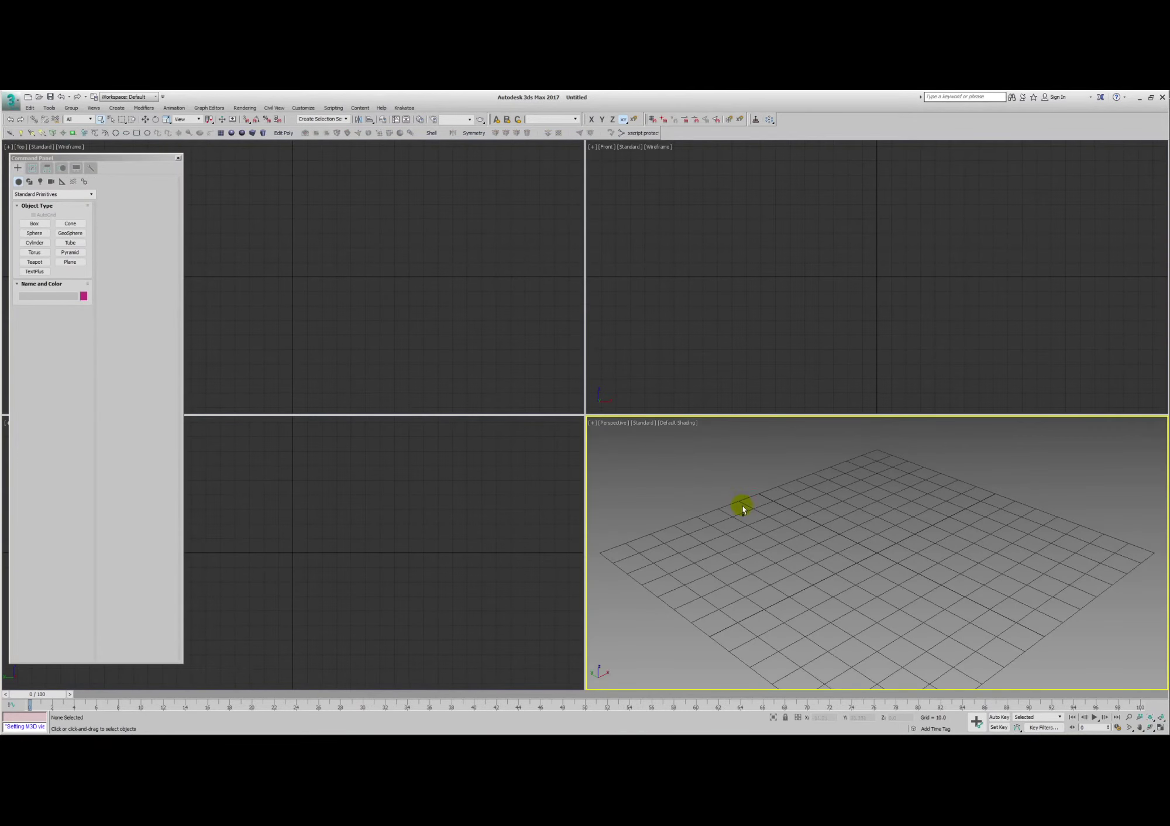
Apply the preferred viewport layout and display settings with the viewport preferences utility script.
{"action": "right_click", "coordinate": [742, 506]}
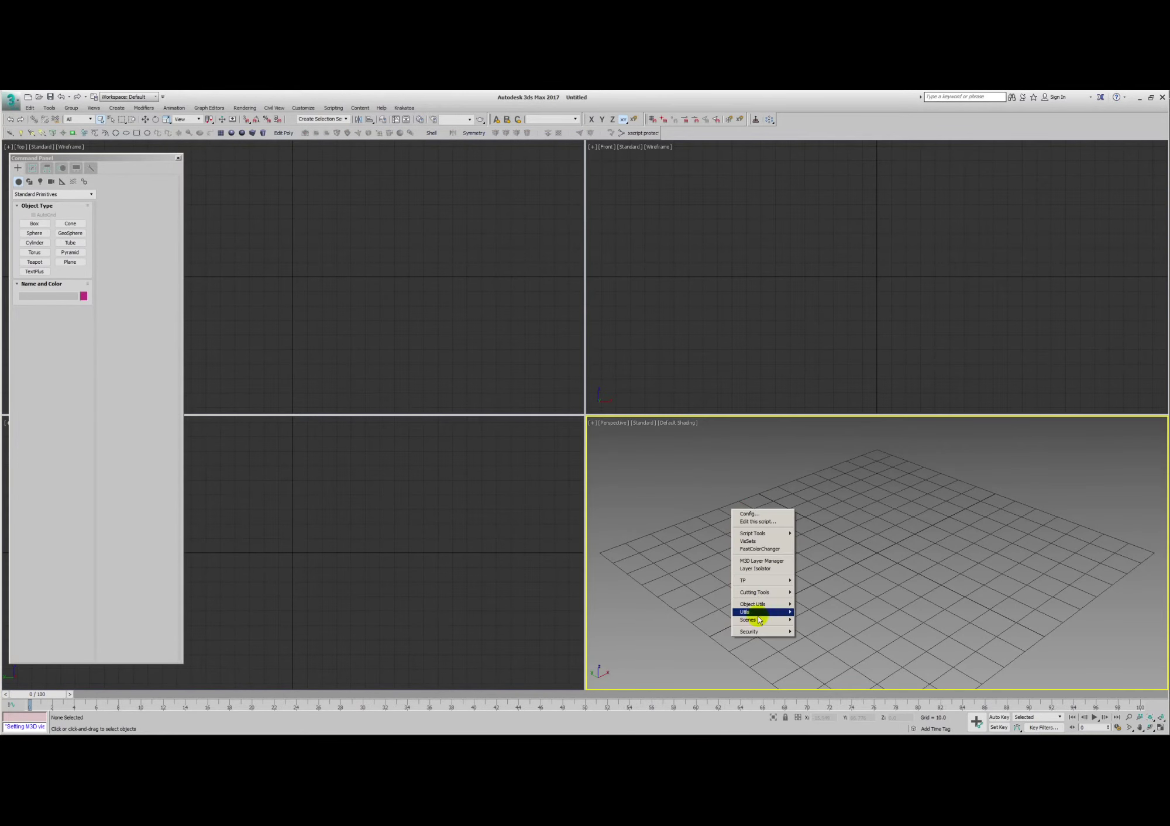
{"action": "mouse_move", "coordinate": [759, 611]}
{"action": "left_click", "coordinate": [802, 613]}
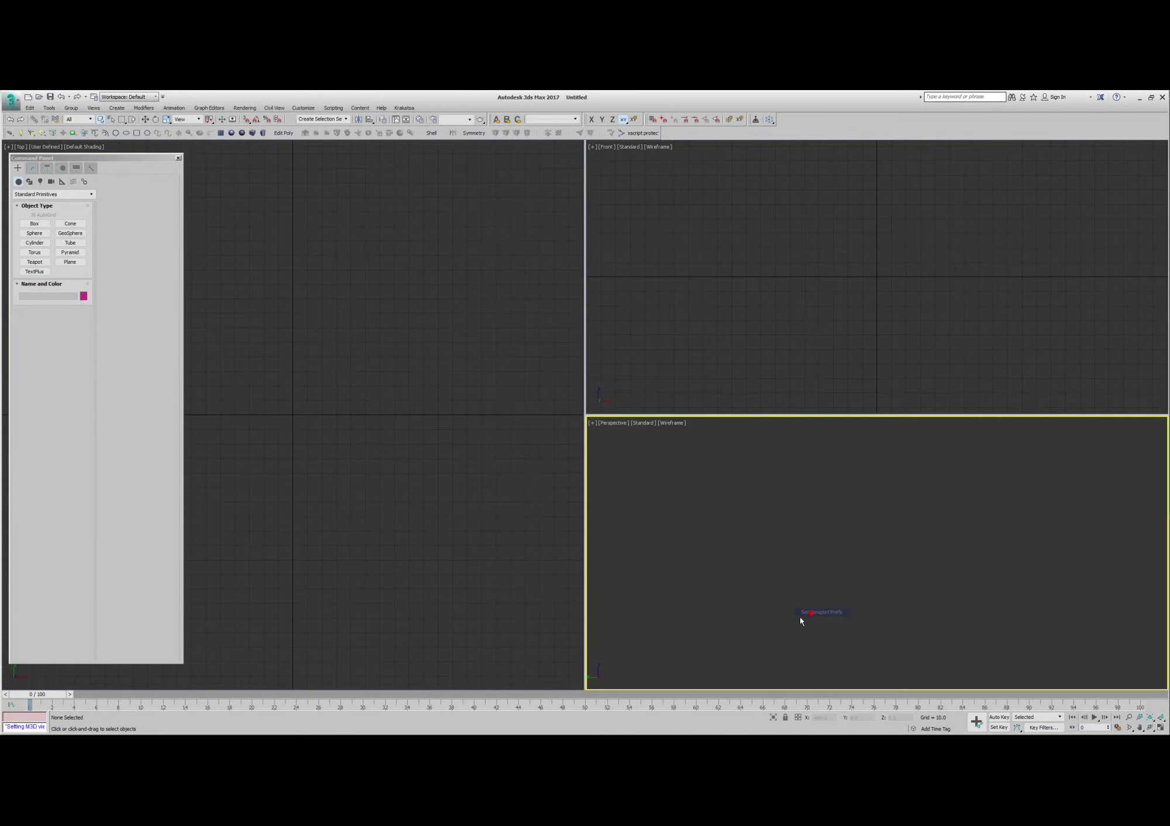
Create a Thinking Particles system at the scene origin with the TP script and open its editor.
{"action": "right_click", "coordinate": [707, 503]}
{"action": "mouse_move", "coordinate": [742, 578]}
{"action": "left_click", "coordinate": [780, 575]}
{"action": "key", "text": "Return"}
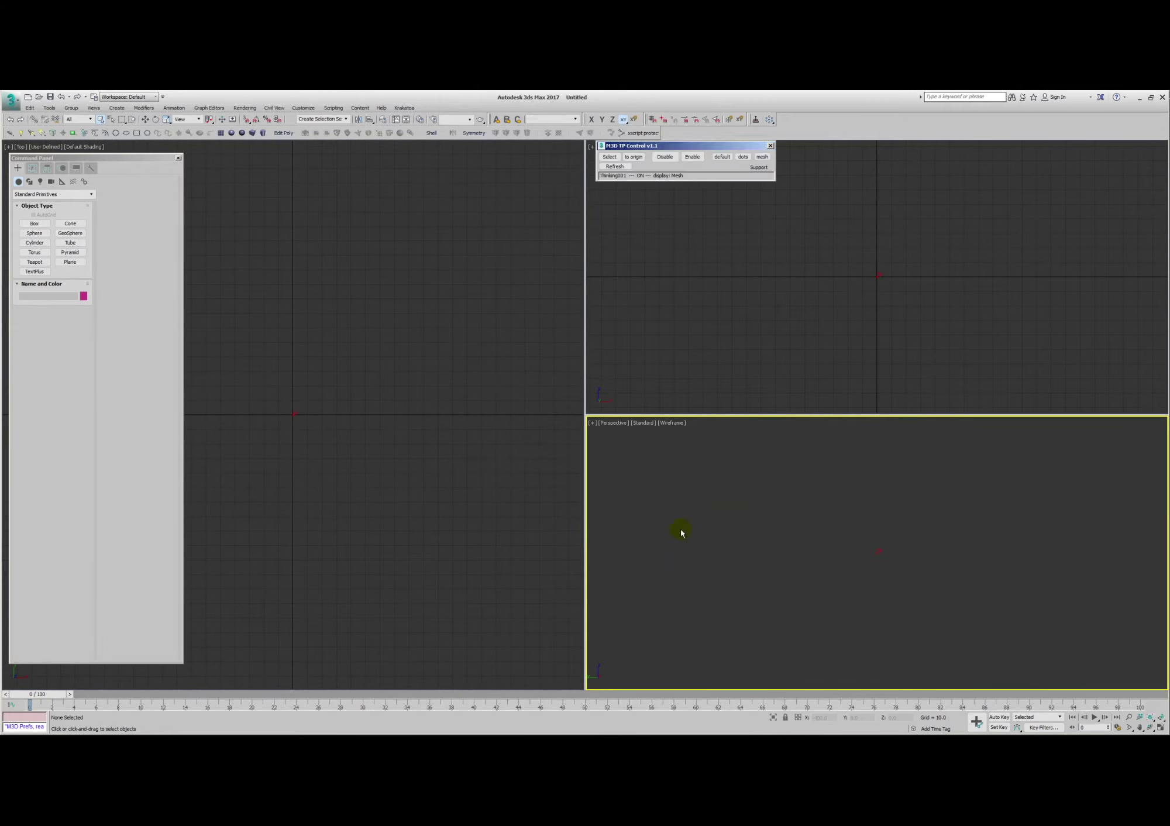
{"action": "left_click", "coordinate": [453, 494]}
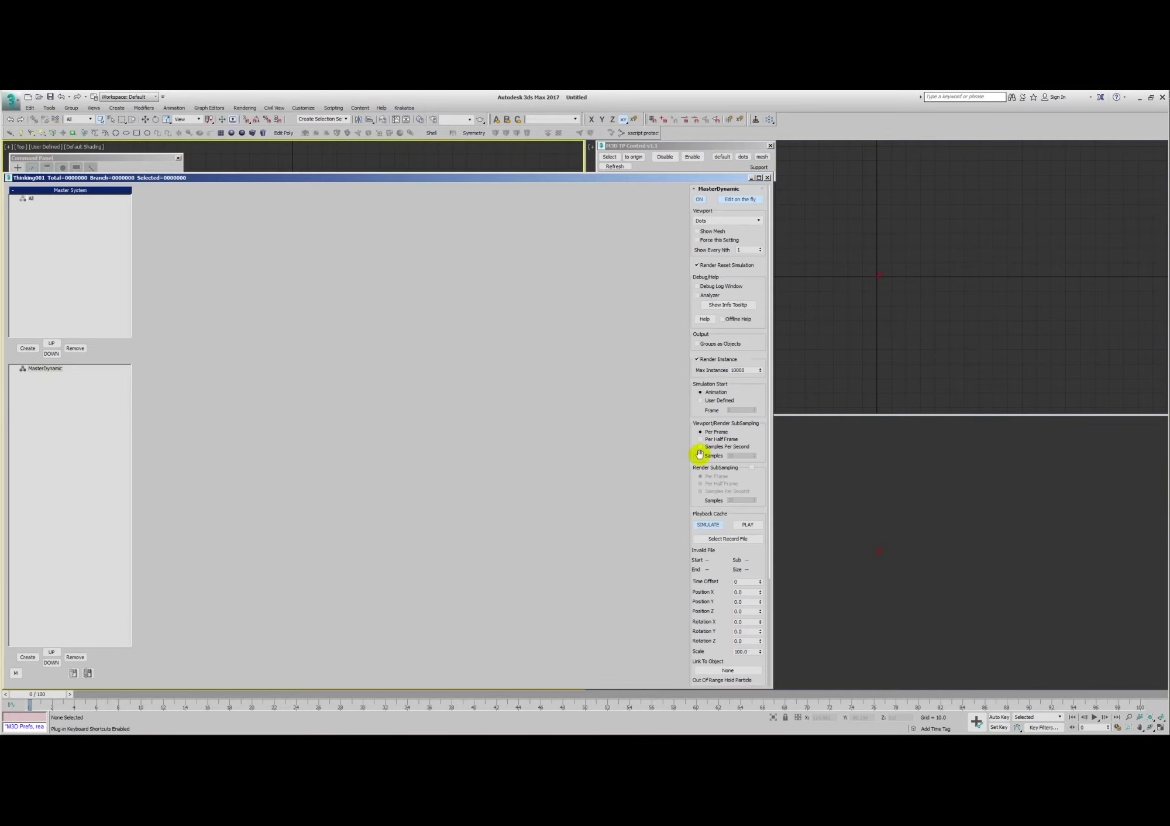
{"action": "left_click", "coordinate": [350, 438]}
Create a particle group named System with a nested group, plus a dynamic set containing a nested dynamic set.
{"action": "left_click", "coordinate": [27, 348]}
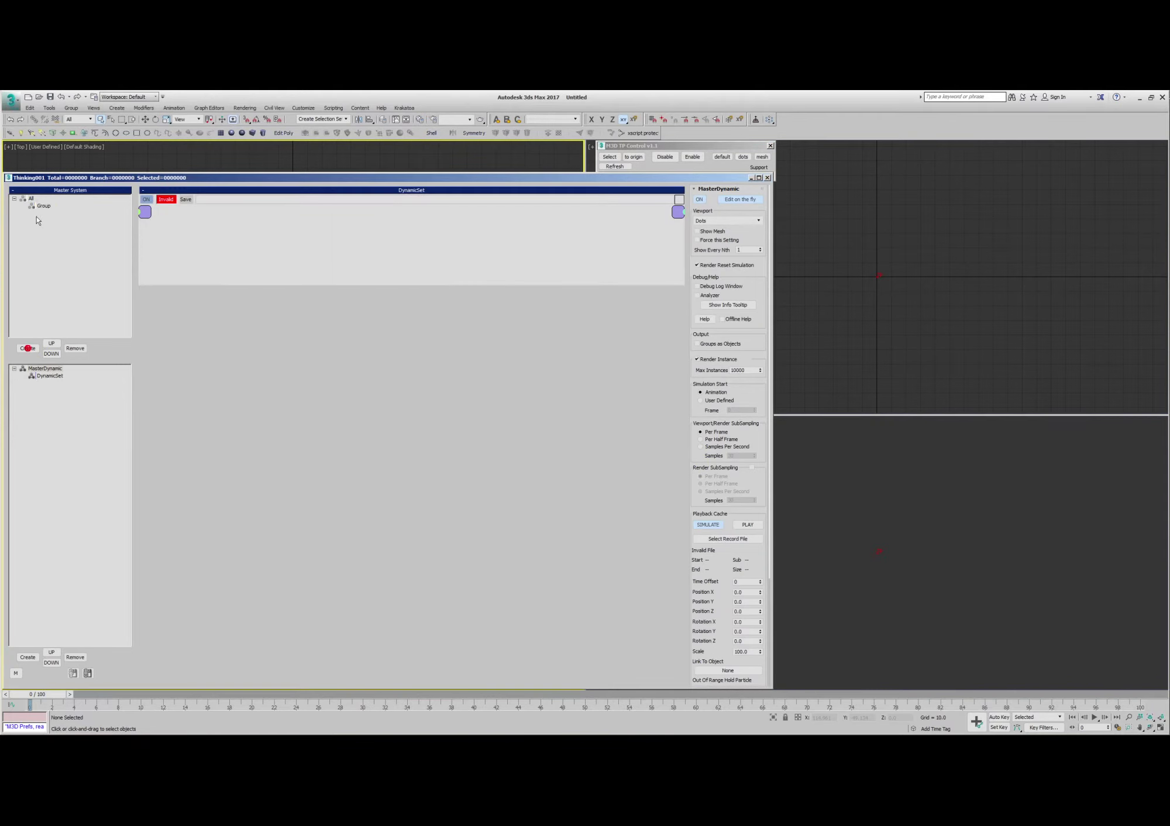
{"action": "double_click", "coordinate": [44, 207]}
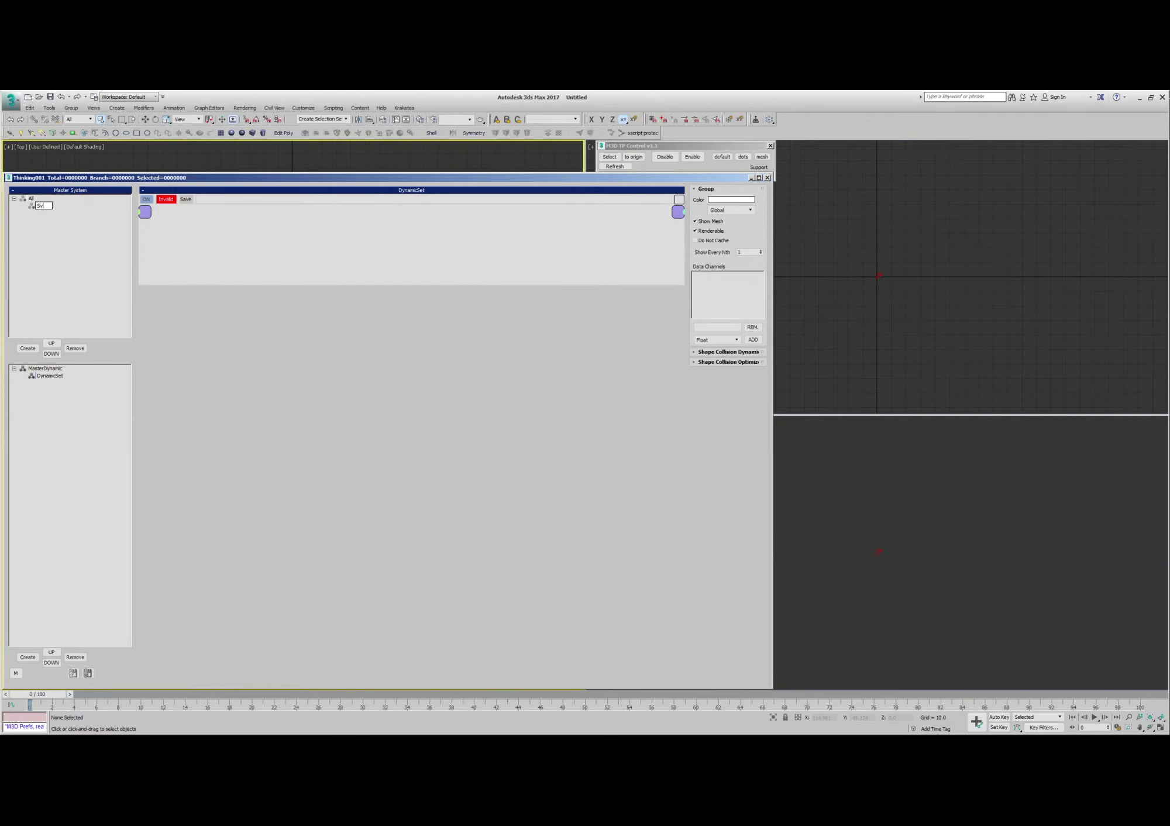
{"action": "left_click", "coordinate": [27, 348]}
{"action": "left_click", "coordinate": [49, 376]}
{"action": "left_click", "coordinate": [27, 348]}
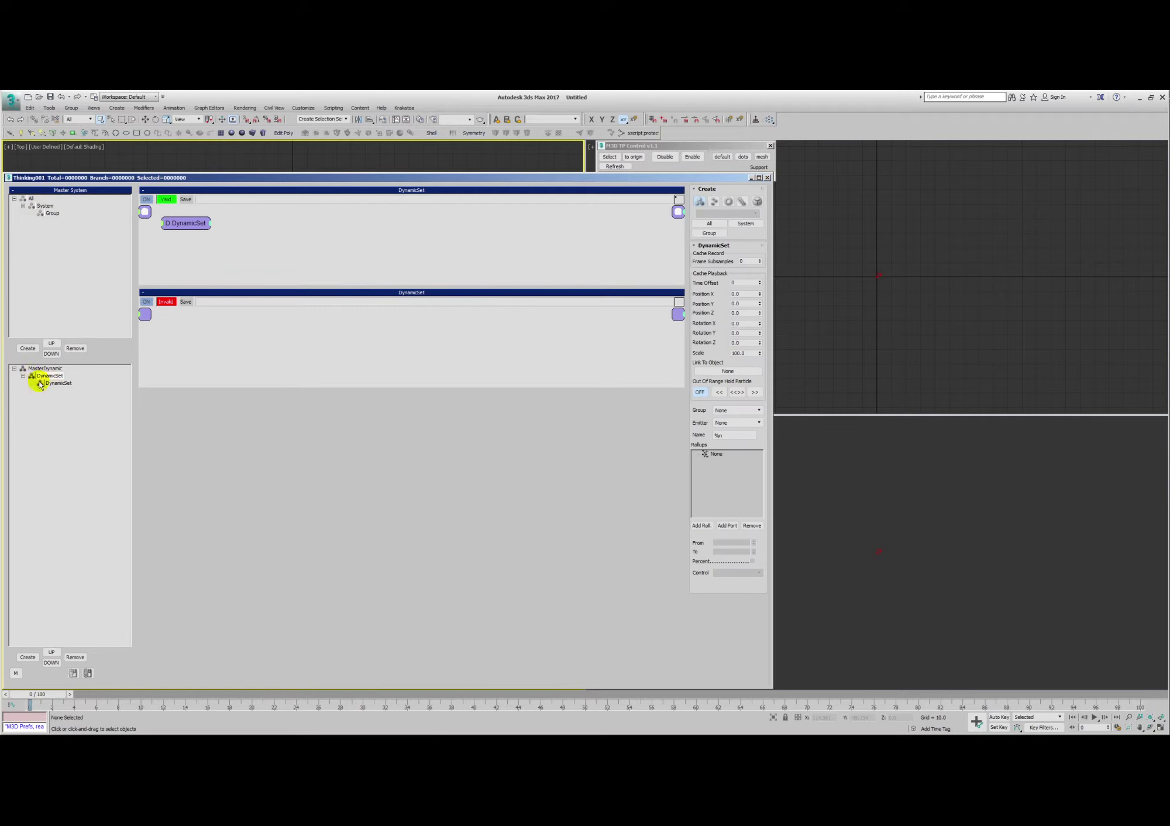
Rename the parent dynamic set System and the nested particle group volume.
{"action": "left_click", "coordinate": [60, 376]}
{"action": "left_click", "coordinate": [45, 206]}
{"action": "left_click", "coordinate": [45, 375]}
{"action": "left_click", "coordinate": [52, 213]}
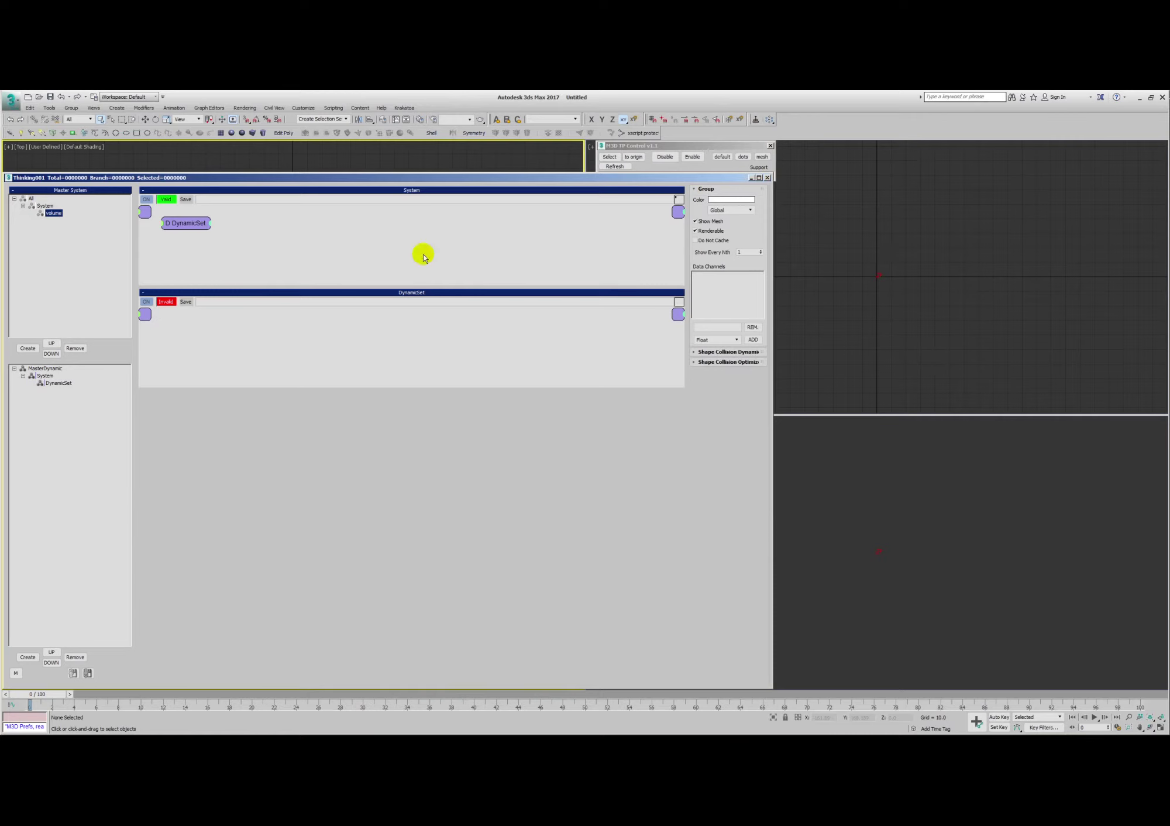
Add a second dynamic set under the System set and narrow the two viewports beside the editor.
{"action": "left_click", "coordinate": [49, 383]}
{"action": "left_click", "coordinate": [85, 405]}
{"action": "left_click_drag", "start_coordinate": [585, 169], "coordinate": [769, 148]}
{"action": "left_click", "coordinate": [60, 395]}
{"action": "left_click", "coordinate": [47, 375]}
{"action": "left_click_drag", "start_coordinate": [58, 383], "coordinate": [45, 376], "text": "shift"}
Rename the first nested dynamic set "birth xyz" and enlarge its wiring area downward.
{"action": "left_click", "coordinate": [51, 383]}
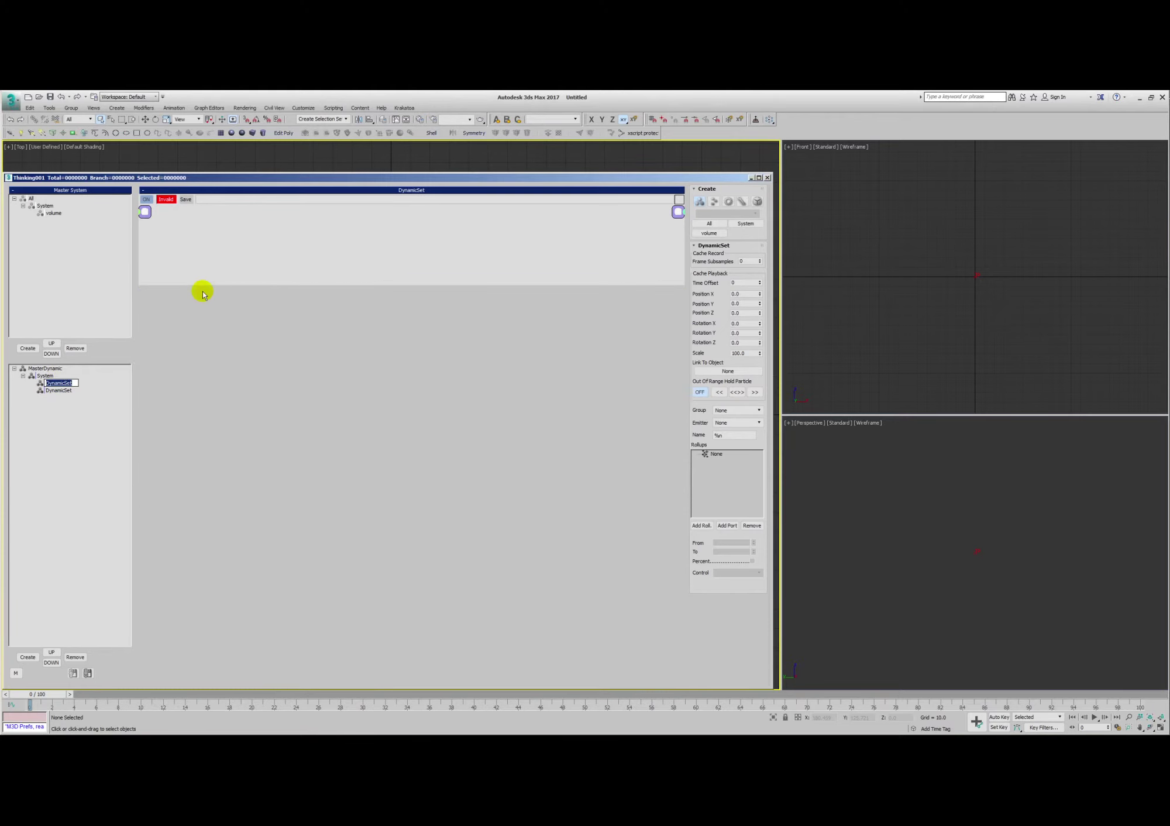
{"action": "type", "text": "birth xyz"}
{"action": "left_click", "coordinate": [295, 280]}
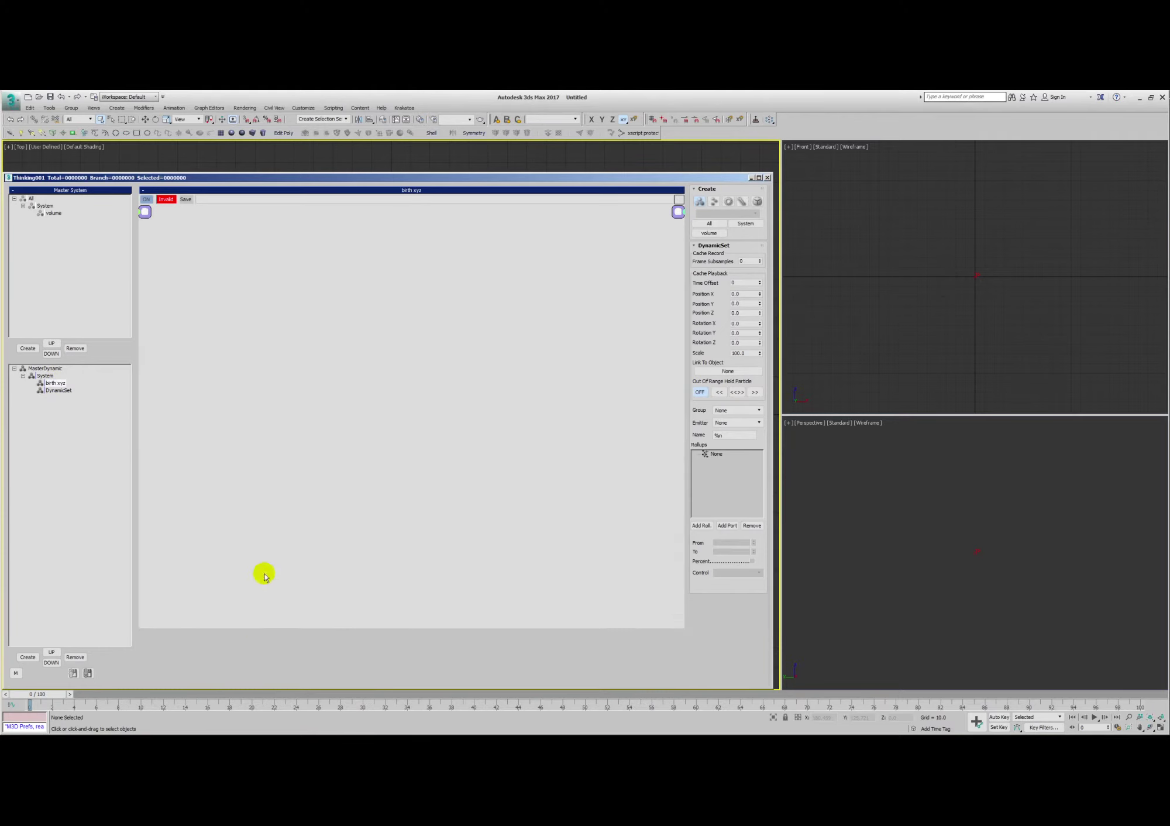
Add a Point3 helper named "dimensions" near the input side of the birth xyz network.
{"action": "middle_click_drag", "start_coordinate": [946, 539], "coordinate": [957, 566], "text": "alt"}
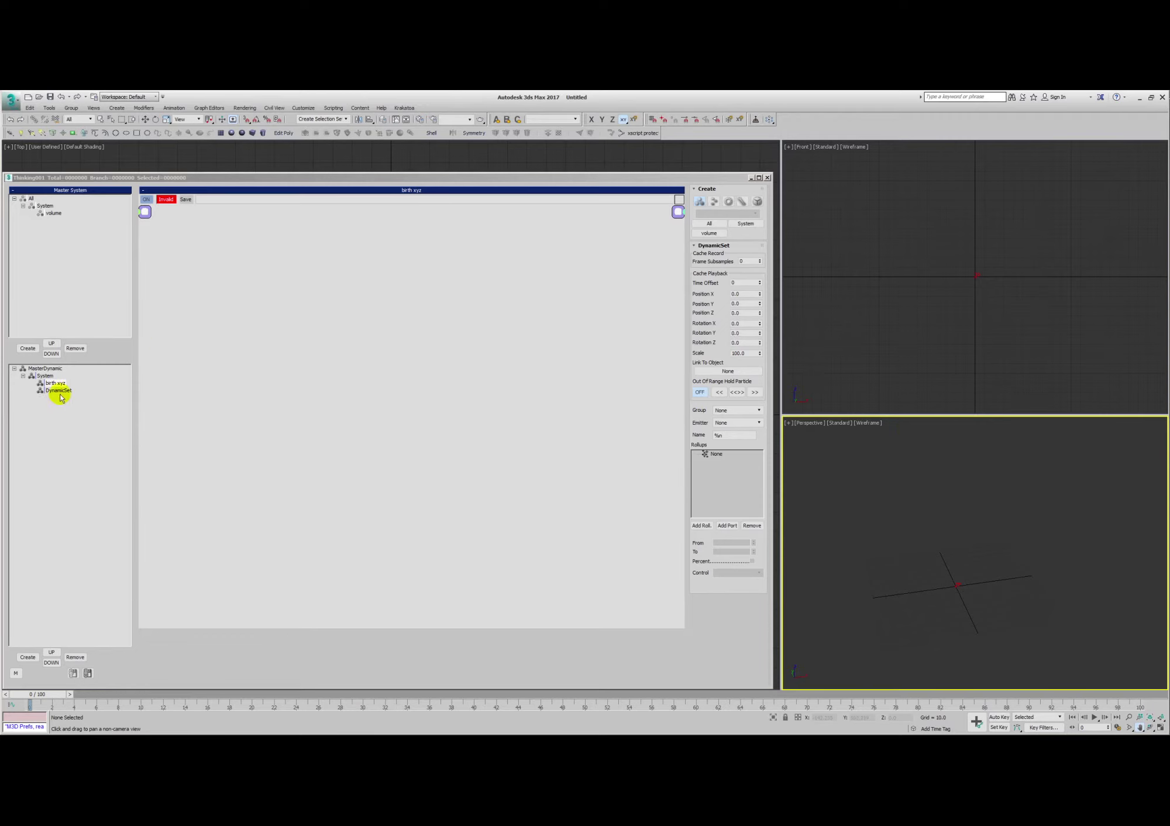
{"action": "right_click", "coordinate": [213, 294]}
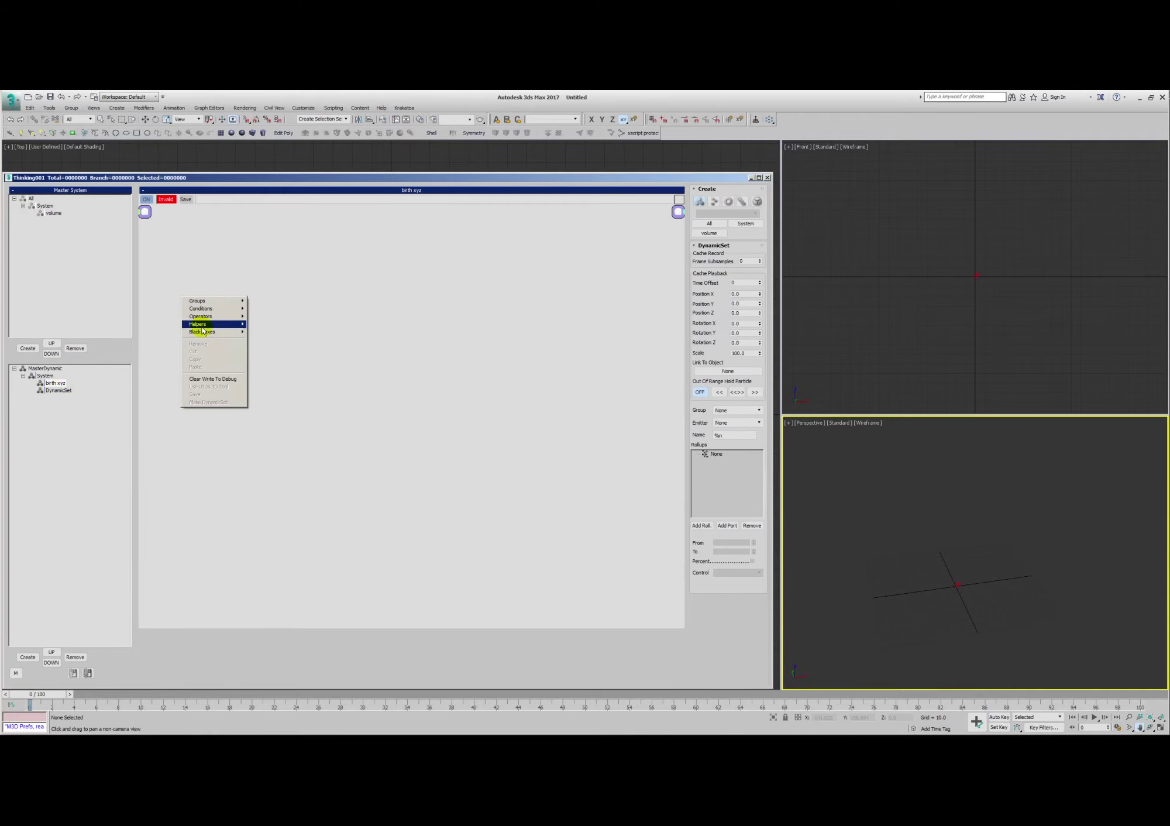
{"action": "mouse_move", "coordinate": [198, 324]}
{"action": "mouse_move", "coordinate": [265, 324]}
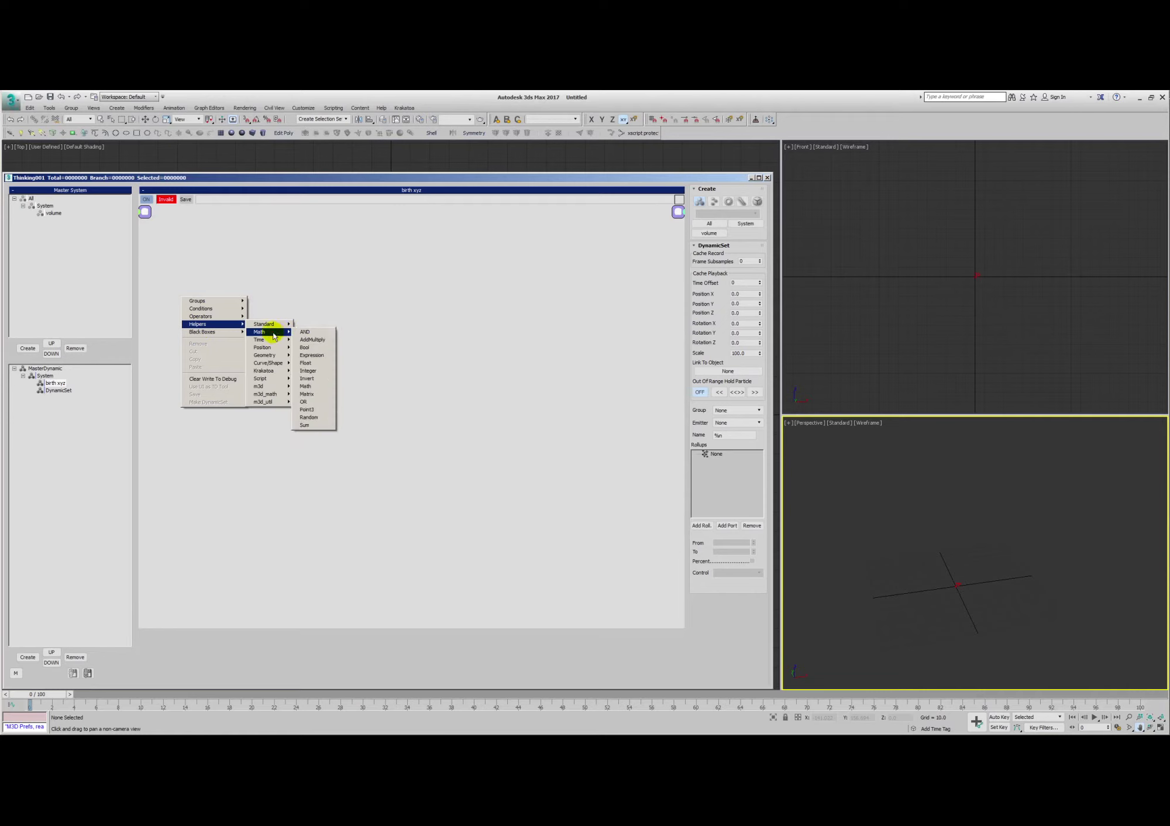
{"action": "left_click", "coordinate": [314, 409]}
{"action": "left_click_drag", "start_coordinate": [237, 303], "coordinate": [200, 317]}
{"action": "double_click", "coordinate": [200, 317]}
{"action": "type", "text": "dimensions"}
{"action": "key", "text": "Return"}
{"action": "left_click_drag", "start_coordinate": [195, 319], "coordinate": [170, 336]}
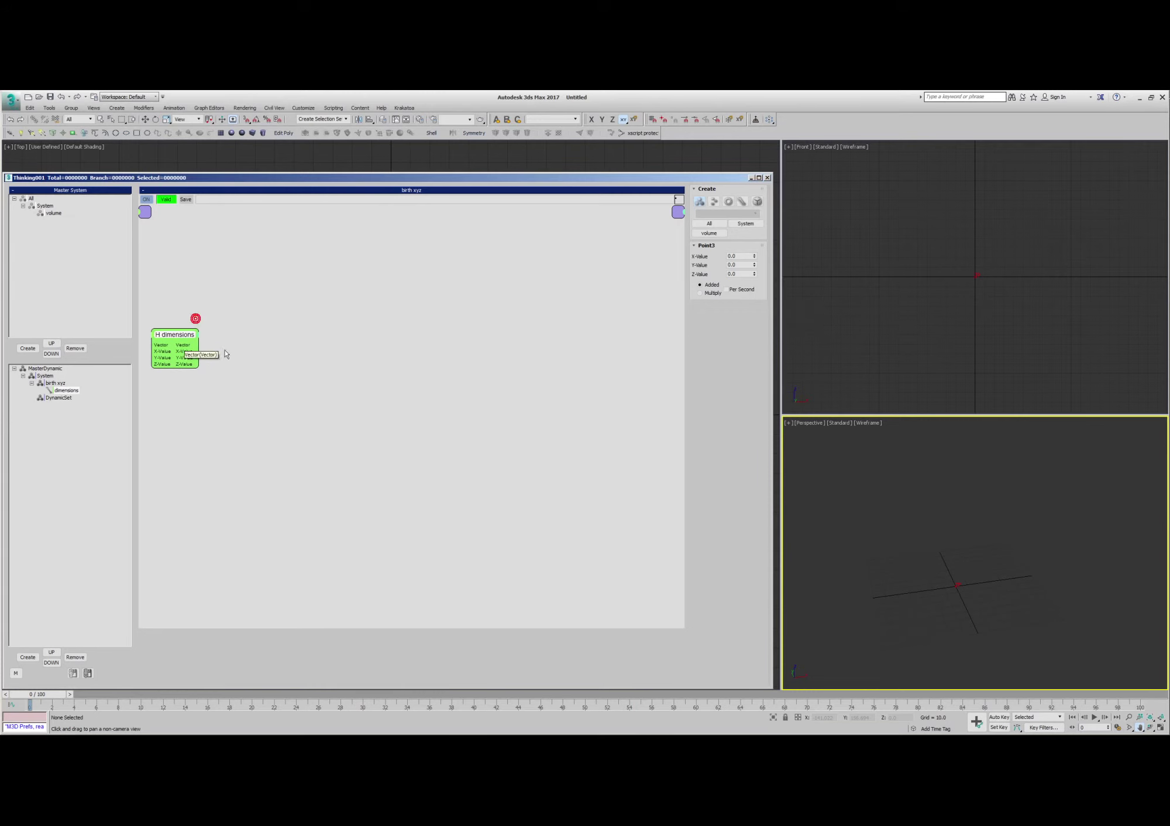
{"action": "left_click_drag", "start_coordinate": [950, 565], "coordinate": [943, 558]}
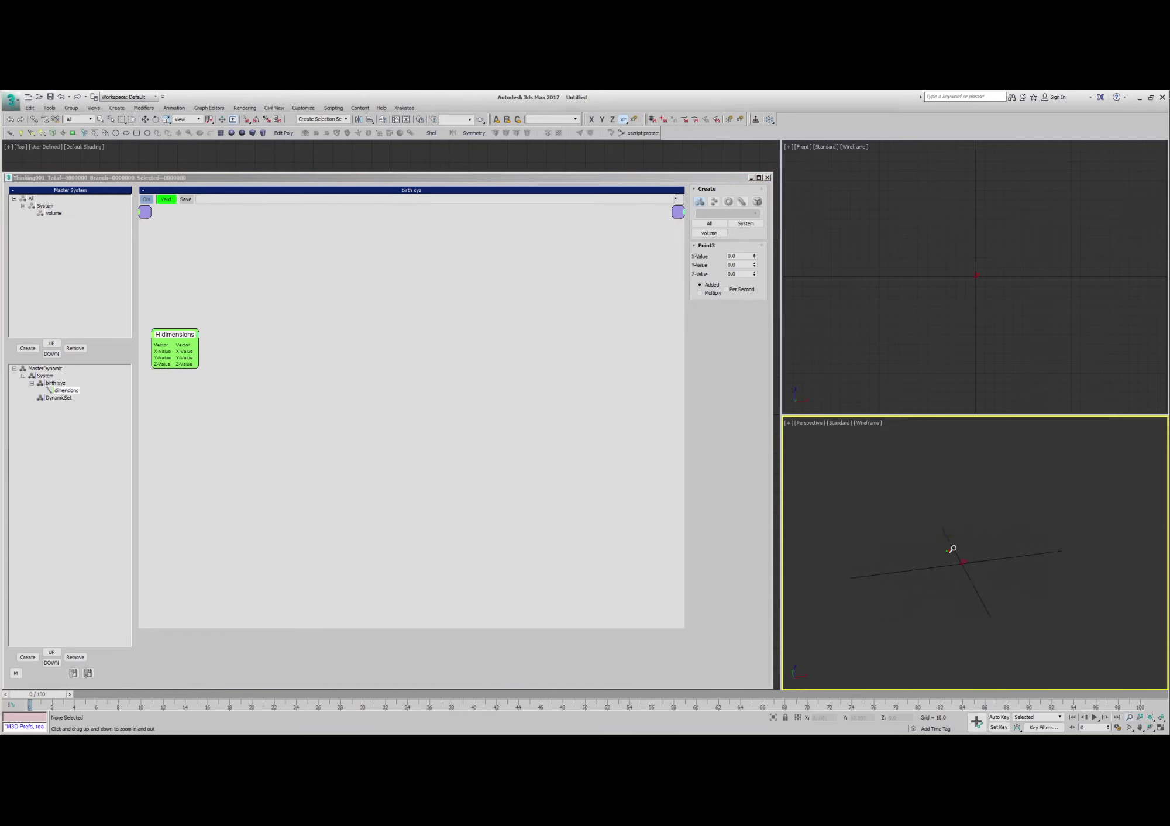
{"action": "mouse_move", "coordinate": [950, 548]}
{"action": "middle_mouse_down", "text": "alt"}
{"action": "mouse_move", "coordinate": [958, 538]}
{"action": "mouse_move", "coordinate": [963, 562]}
{"action": "middle_mouse_up", "text": "alt"}
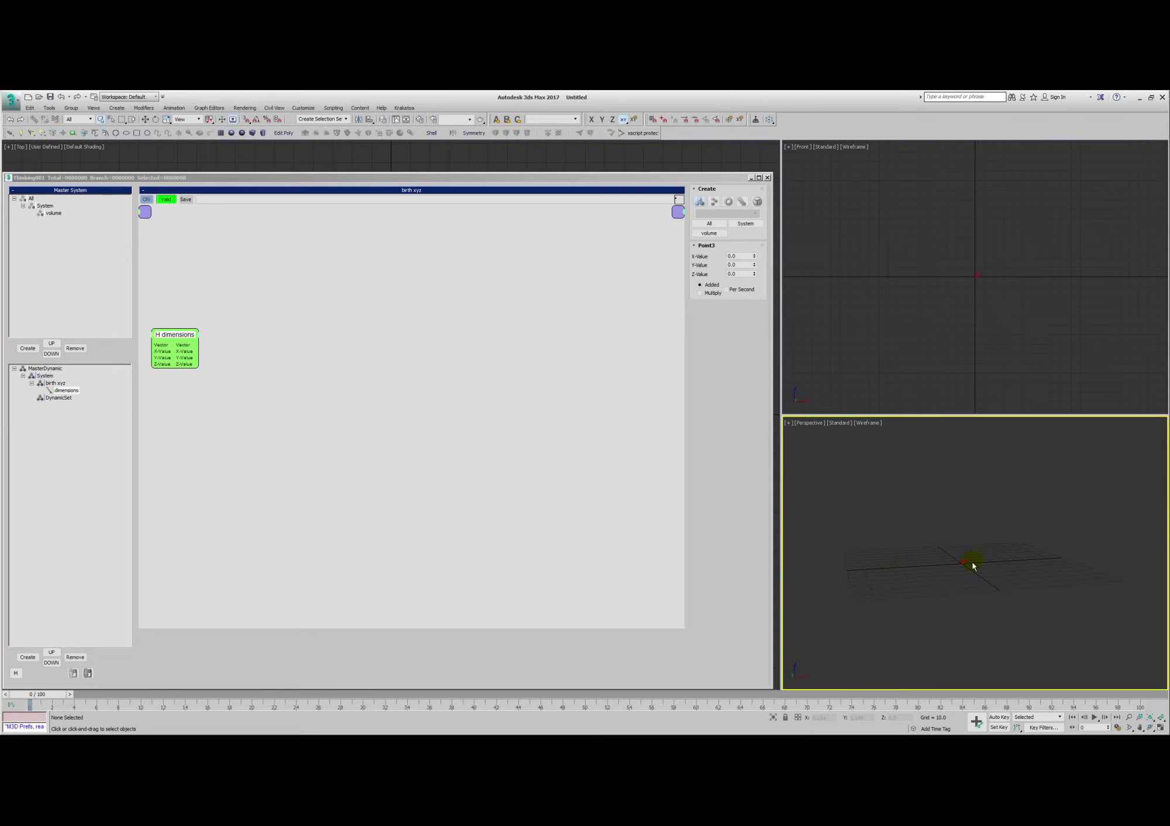
{"action": "middle_click_drag", "start_coordinate": [1026, 558], "coordinate": [974, 551], "text": "alt"}
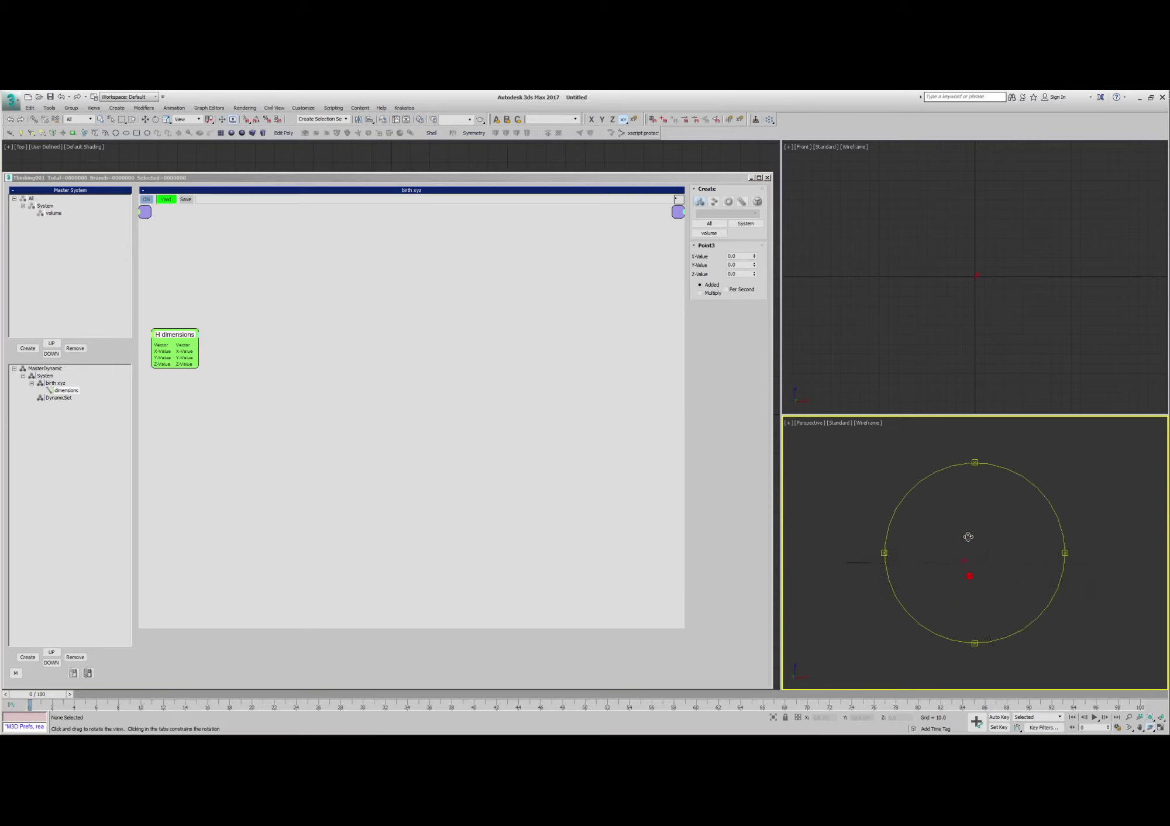
Add a Float helper named "half" with a value of 0.5 near the dimensions helper.
{"action": "left_click_drag", "start_coordinate": [161, 344], "coordinate": [180, 337]}
{"action": "right_click", "coordinate": [258, 304]}
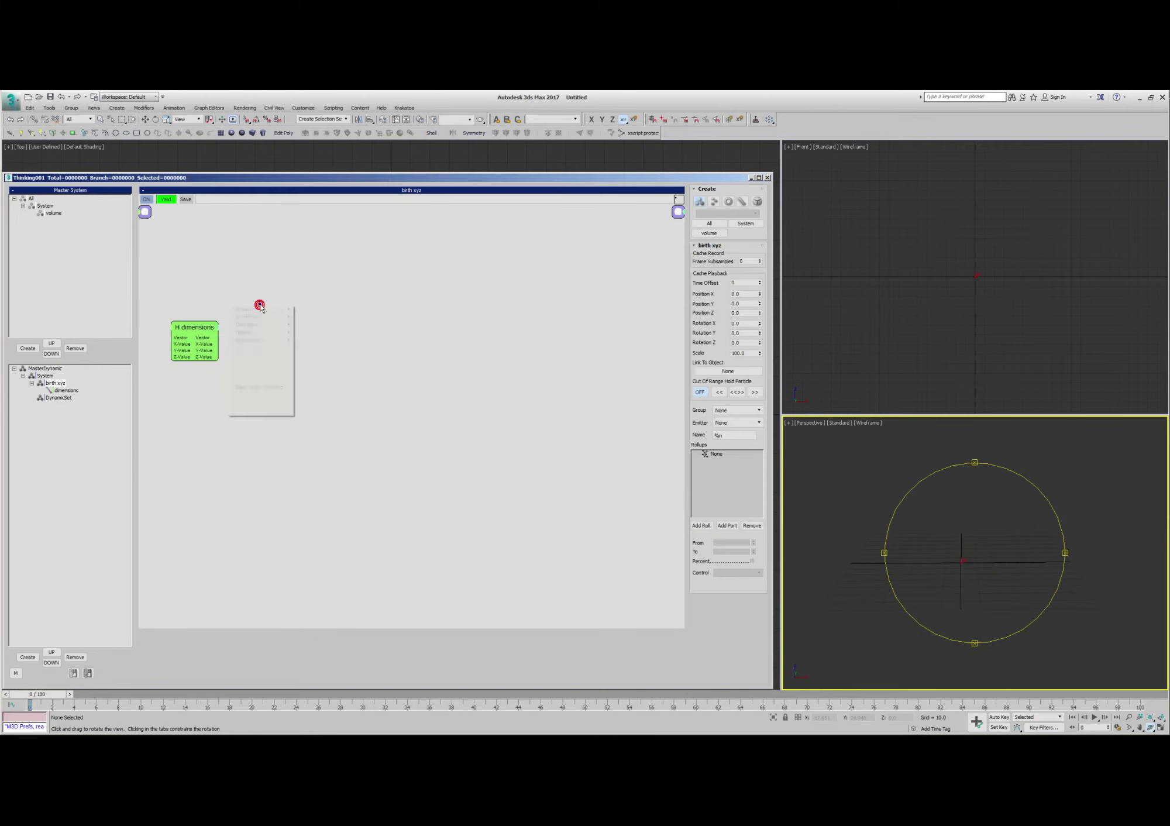
{"action": "left_click", "coordinate": [262, 334]}
{"action": "left_click", "coordinate": [363, 361]}
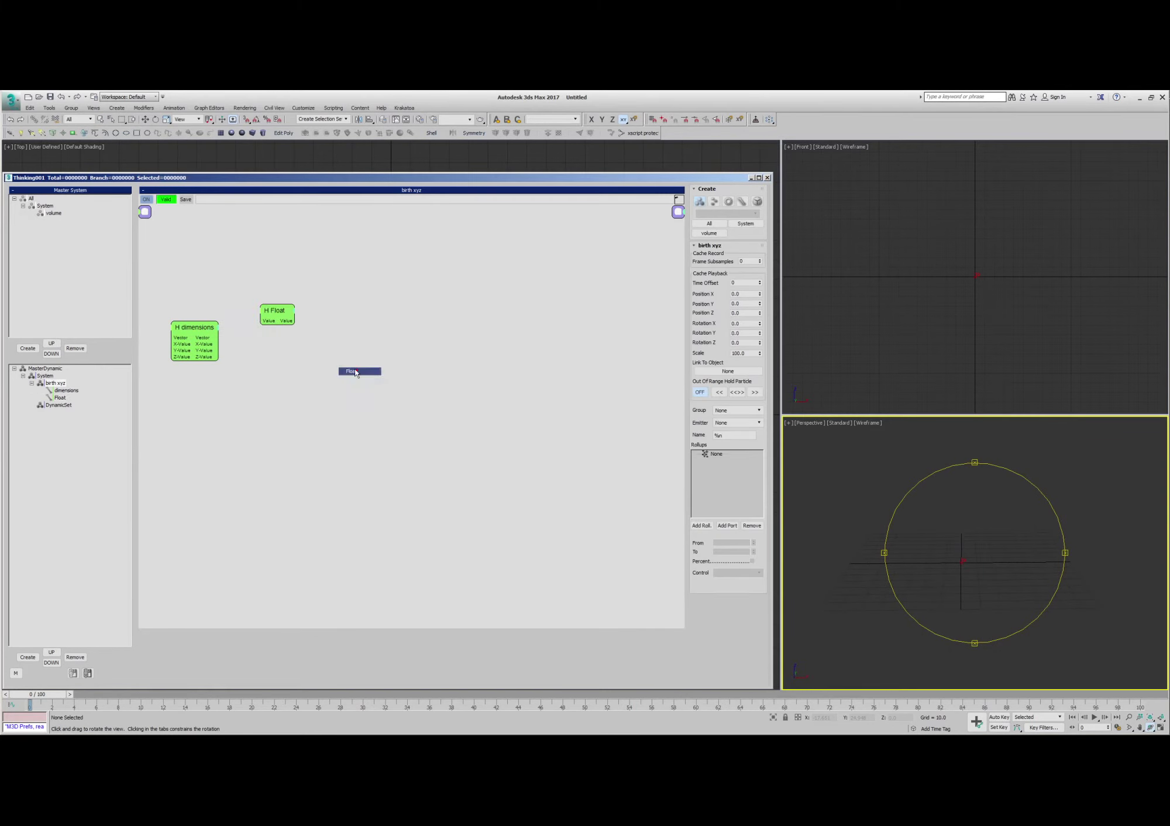
{"action": "double_click", "coordinate": [275, 313]}
{"action": "type", "text": "half"}
{"action": "key", "text": "Return"}
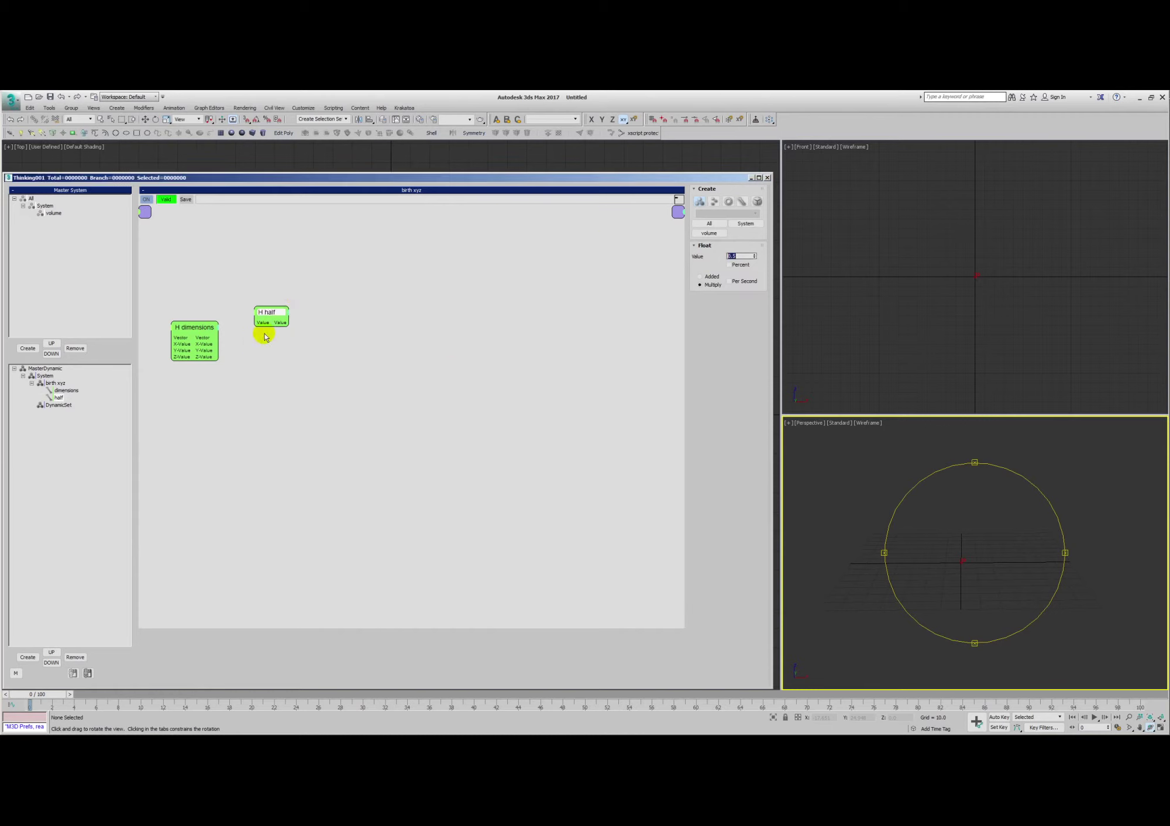
Duplicate the half helper beside the original, name the copy "-1" and set its value to -1.0.
{"action": "mouse_move", "coordinate": [266, 331]}
{"action": "left_mouse_down"}
{"action": "mouse_move", "coordinate": [250, 337]}
{"action": "mouse_move", "coordinate": [266, 319]}
{"action": "left_mouse_up"}
{"action": "left_click_drag", "start_coordinate": [193, 330], "coordinate": [179, 336]}
{"action": "mouse_move", "coordinate": [270, 312]}
{"action": "left_mouse_down"}
{"action": "mouse_move", "coordinate": [241, 322]}
{"action": "mouse_move", "coordinate": [306, 328]}
{"action": "left_mouse_up"}
{"action": "left_click", "coordinate": [319, 297]}
{"action": "right_click", "coordinate": [346, 288]}
{"action": "left_click", "coordinate": [293, 288]}
{"action": "double_click", "coordinate": [307, 333]}
{"action": "type", "text": "-1"}
{"action": "key", "text": "Return"}
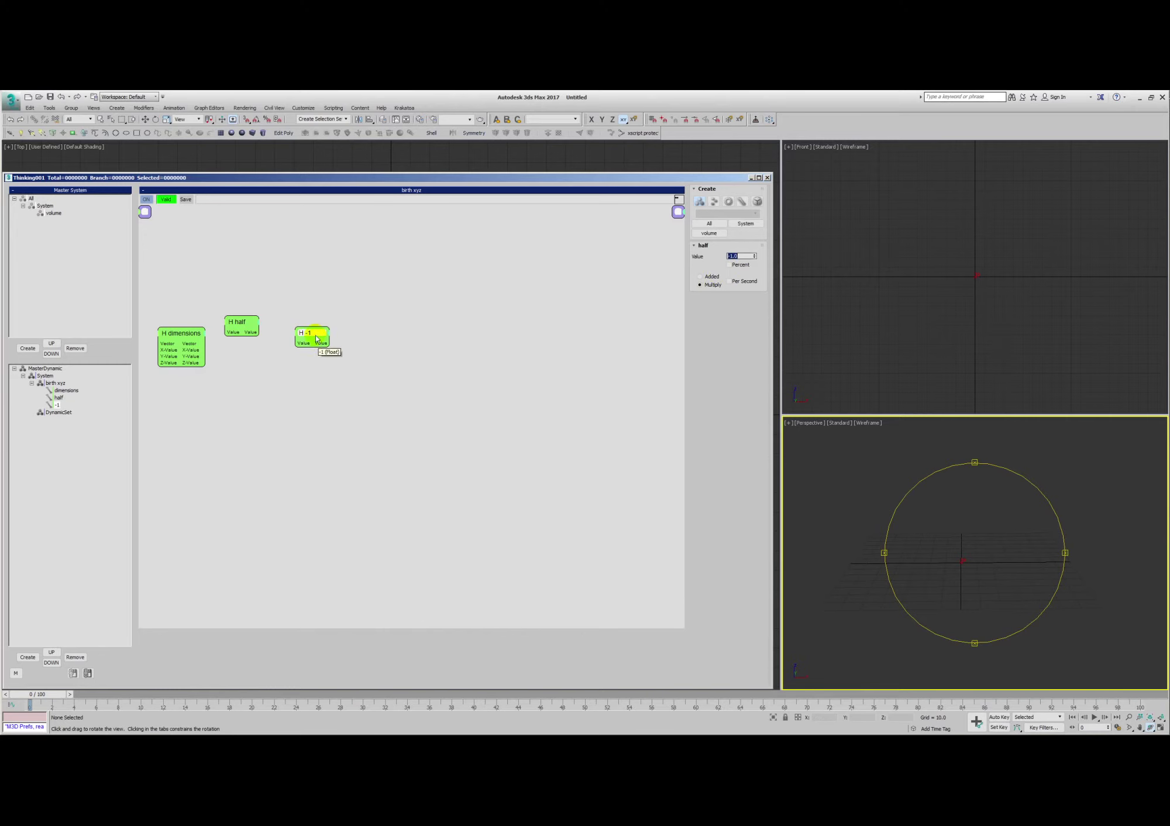
Add a Bool helper above the half helper and line up the -1 helper beside half.
{"action": "left_click_drag", "start_coordinate": [314, 337], "coordinate": [303, 328]}
{"action": "right_click", "coordinate": [364, 324]}
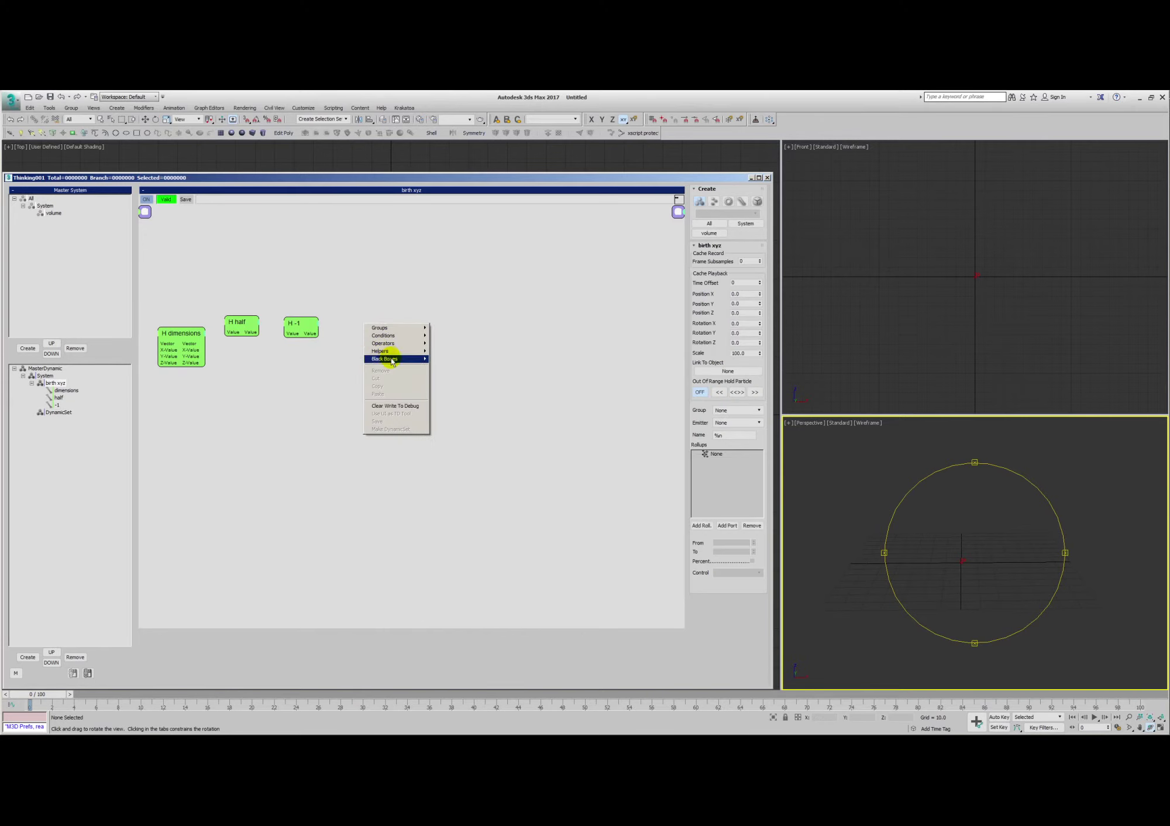
{"action": "mouse_move", "coordinate": [381, 351]}
{"action": "mouse_move", "coordinate": [449, 350]}
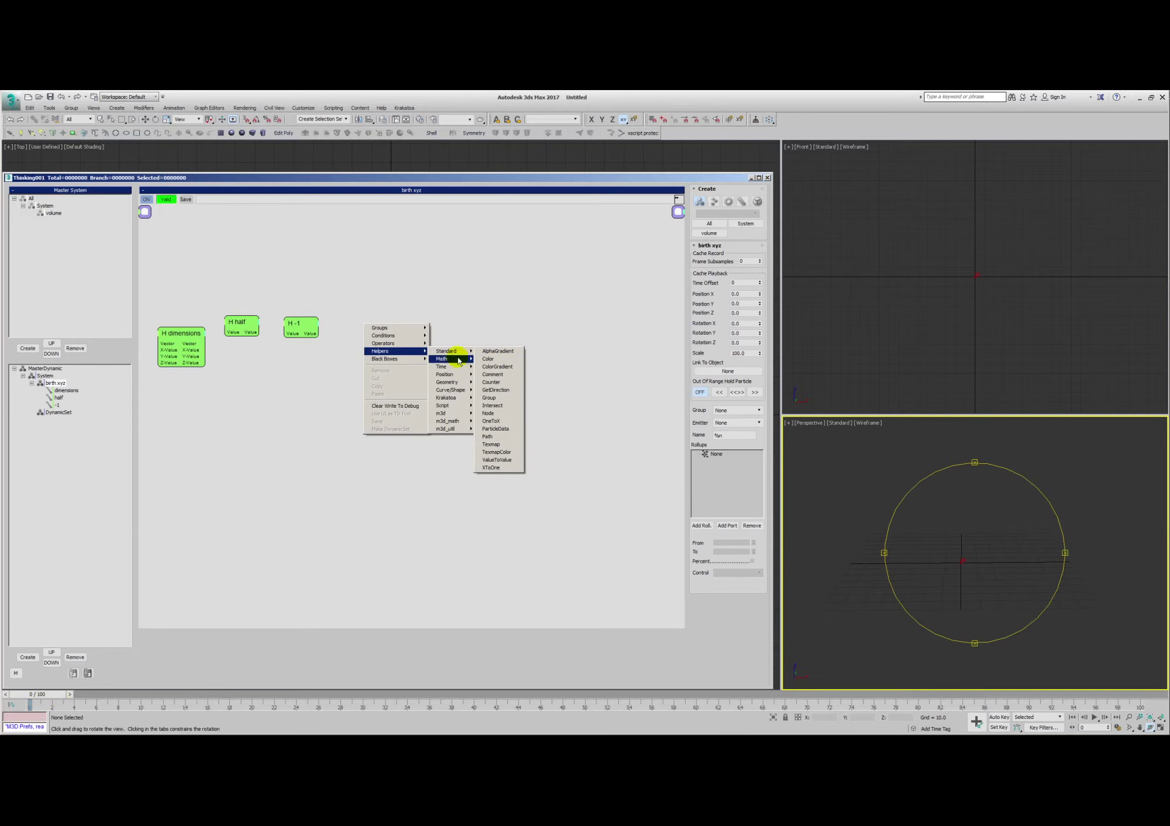
{"action": "left_click", "coordinate": [495, 374]}
{"action": "left_click_drag", "start_coordinate": [410, 328], "coordinate": [224, 252]}
Add an EggTimer helper beside the Bool and connect the Bool's On output to its Start input.
{"action": "right_click", "coordinate": [276, 244]}
{"action": "mouse_move", "coordinate": [274, 276]}
{"action": "mouse_move", "coordinate": [325, 288]}
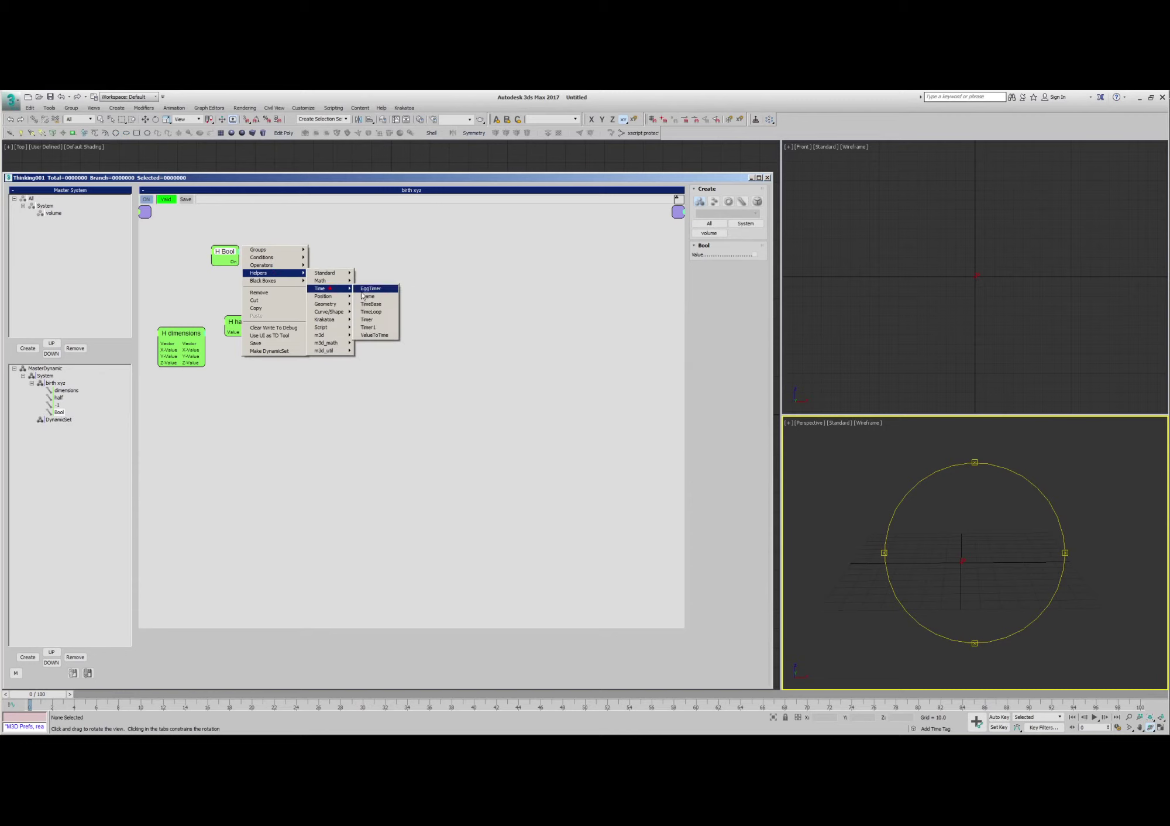
{"action": "left_click", "coordinate": [373, 286]}
{"action": "left_click_drag", "start_coordinate": [280, 263], "coordinate": [293, 251]}
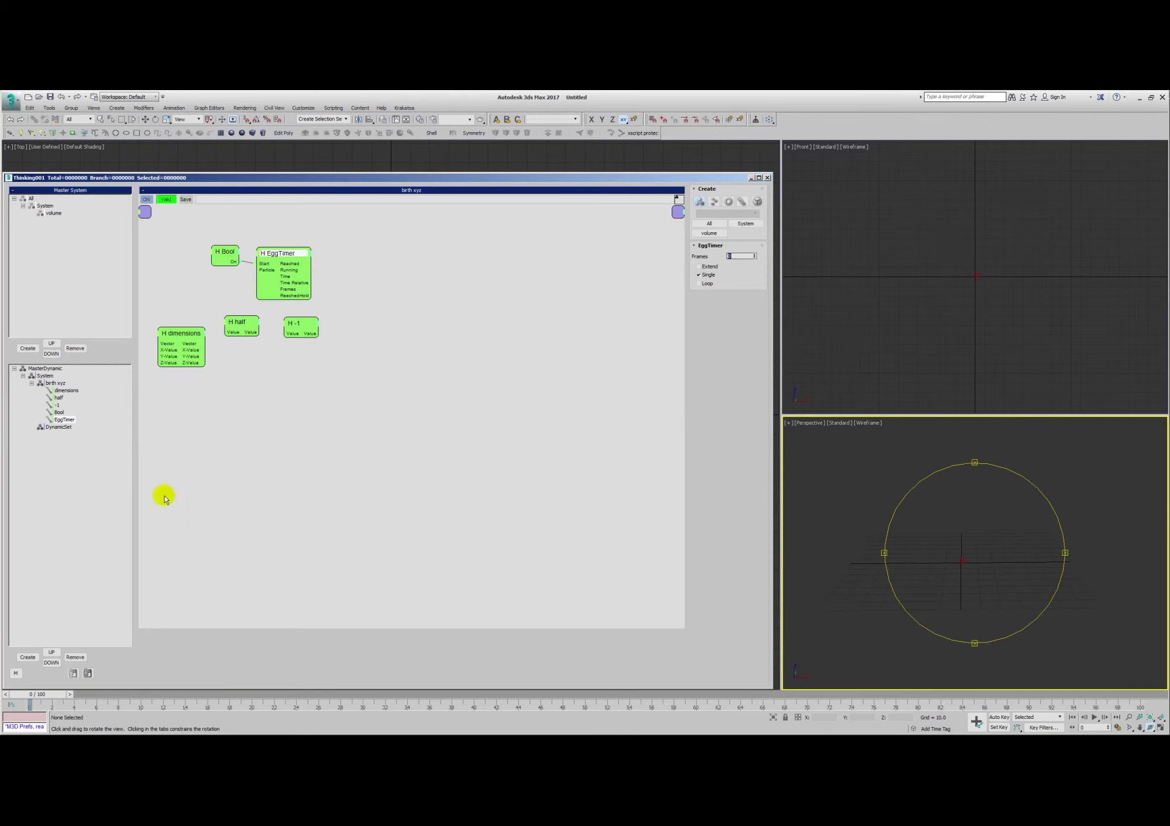
{"action": "left_click_drag", "start_coordinate": [279, 256], "coordinate": [278, 249]}
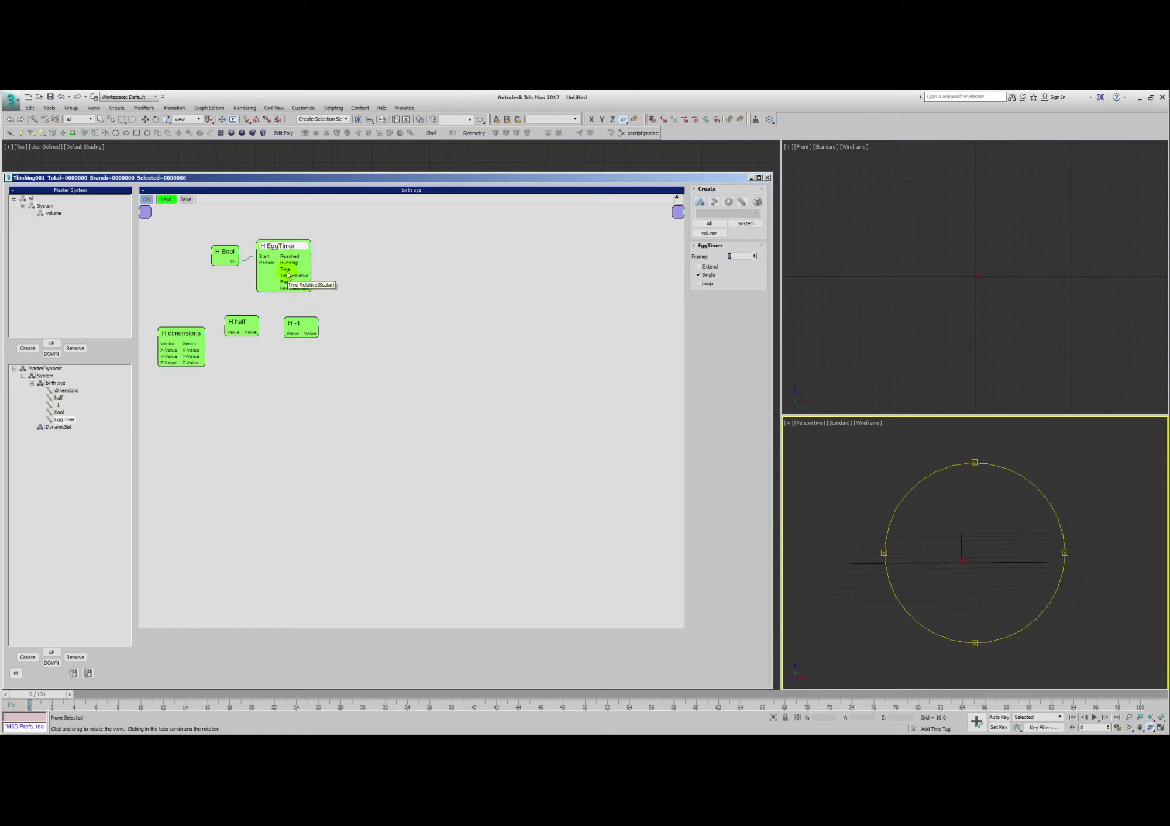
Collapse the EggTimer to its Start and Reached ports and shift the Bool and EggTimer toward the network's input side.
{"action": "left_click_drag", "start_coordinate": [284, 255], "coordinate": [375, 262]}
{"action": "double_click", "coordinate": [290, 247]}
{"action": "double_click", "coordinate": [283, 245]}
{"action": "left_click", "coordinate": [296, 246]}
{"action": "left_click", "coordinate": [290, 250]}
{"action": "left_click_drag", "start_coordinate": [290, 249], "coordinate": [224, 251]}
{"action": "left_click", "coordinate": [292, 236]}
{"action": "left_click", "coordinate": [297, 238]}
{"action": "left_click", "coordinate": [353, 437]}
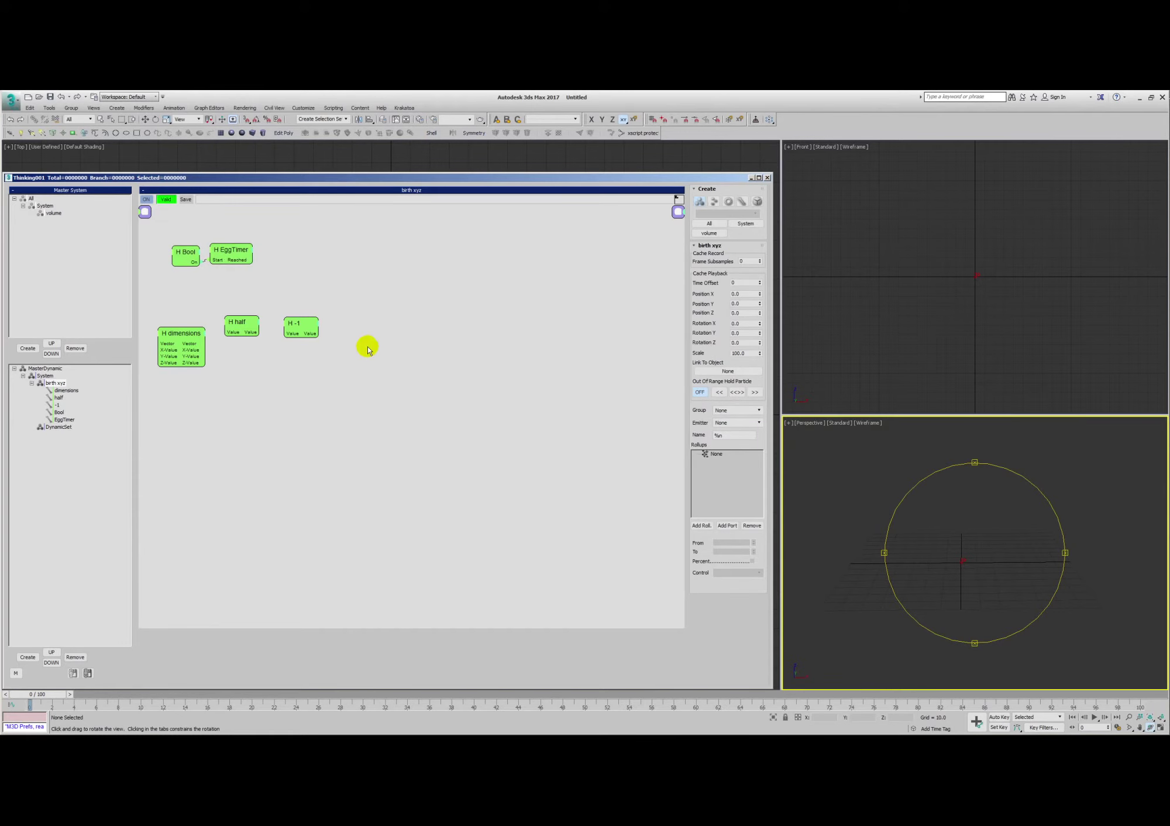
Rearrange the dimensions helper below the half helper so the two sit stacked near the network's input side.
{"action": "left_click", "coordinate": [292, 397]}
{"action": "left_click_drag", "start_coordinate": [172, 329], "coordinate": [165, 357]}
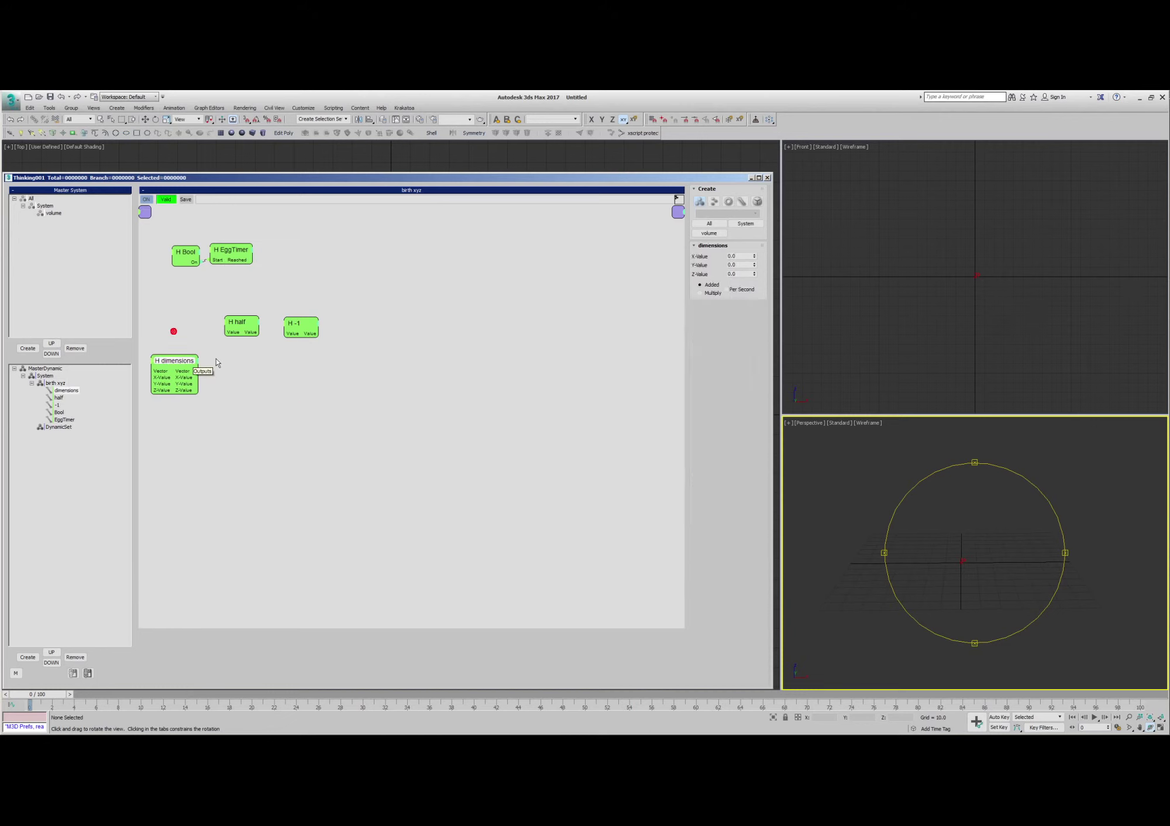
{"action": "left_click", "coordinate": [255, 346]}
{"action": "left_click_drag", "start_coordinate": [241, 327], "coordinate": [206, 381]}
{"action": "left_click", "coordinate": [232, 392]}
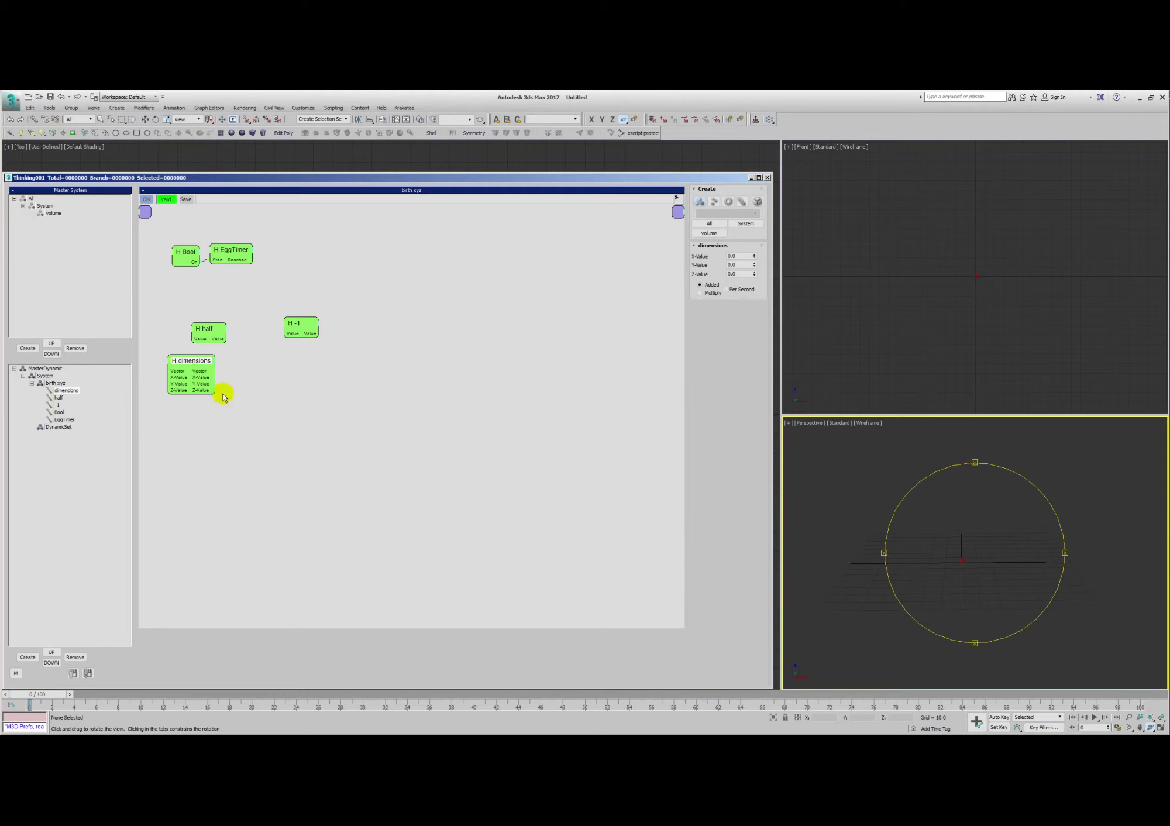
Add an AddMultiply helper set to A * B, feed half into its ValueA and rename it "*".
{"action": "right_click", "coordinate": [263, 386]}
{"action": "mouse_move", "coordinate": [266, 385]}
{"action": "mouse_move", "coordinate": [323, 398]}
{"action": "left_click", "coordinate": [364, 393]}
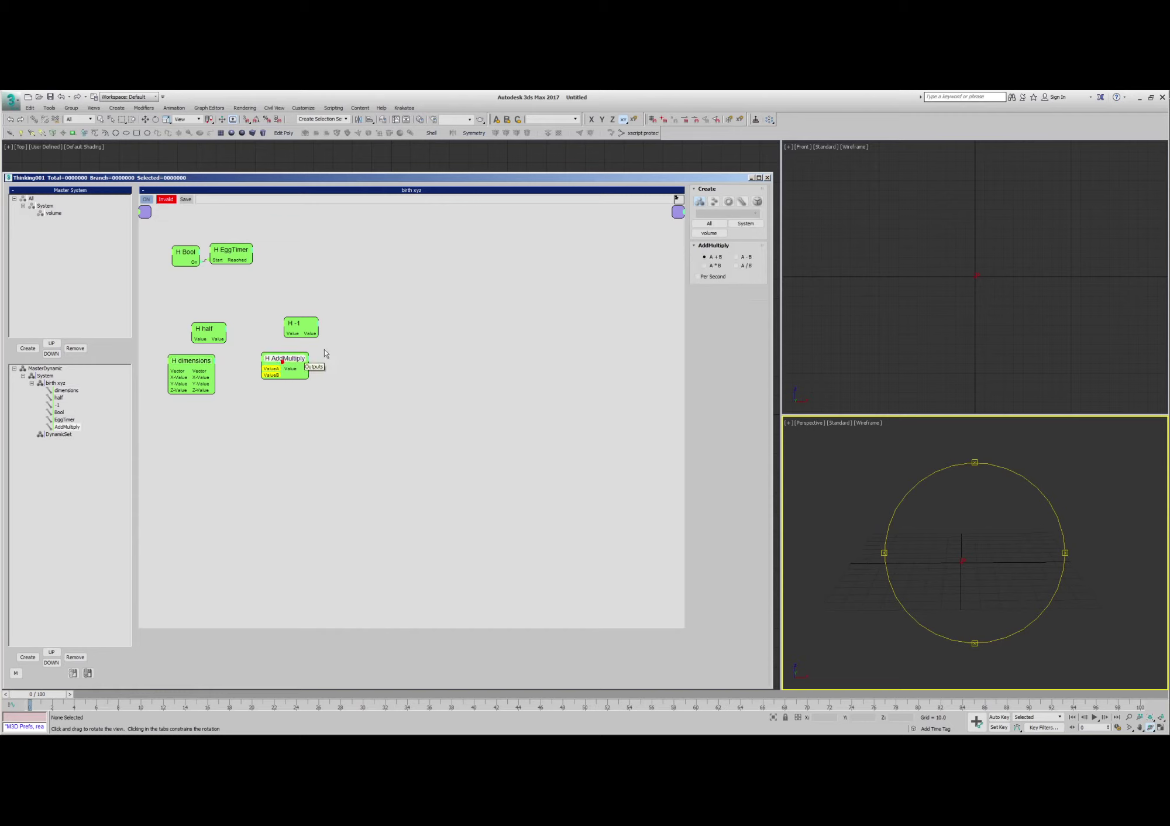
{"action": "left_click", "coordinate": [292, 372]}
{"action": "left_click_drag", "start_coordinate": [250, 365], "coordinate": [223, 339]}
{"action": "double_click", "coordinate": [286, 358]}
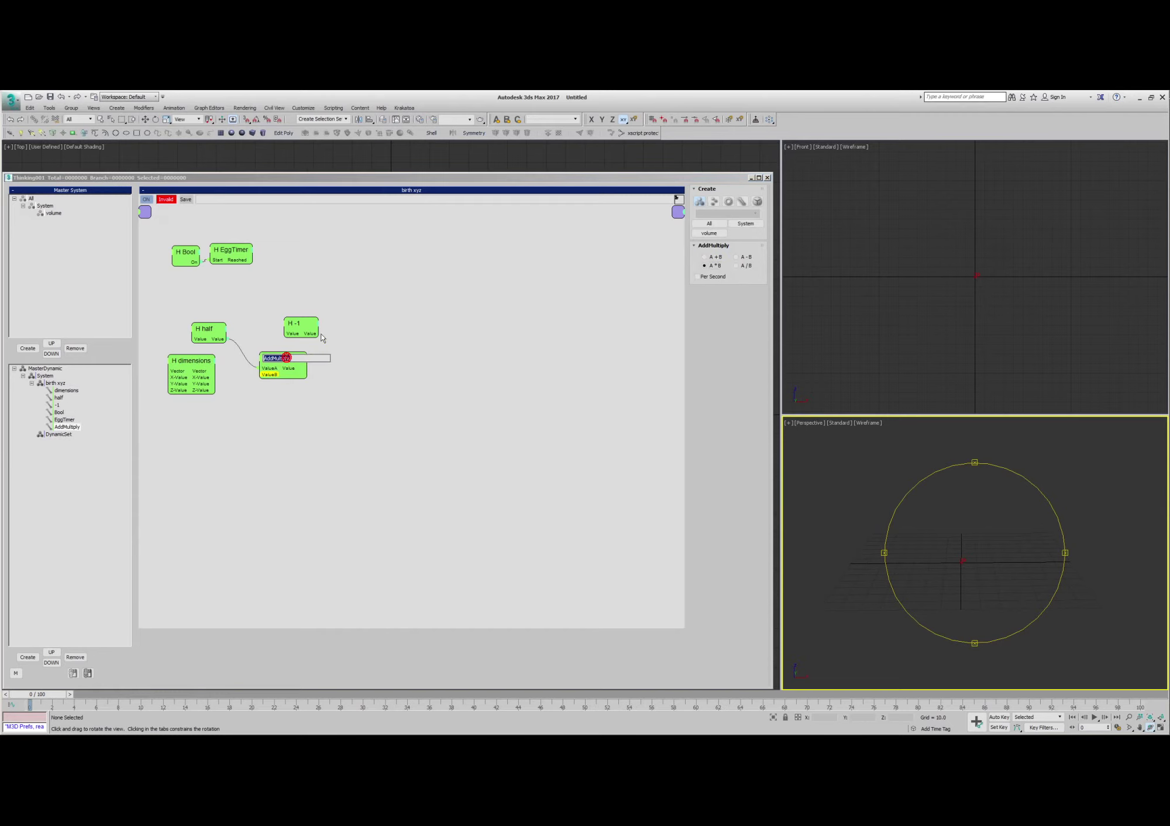
{"action": "type", "text": "*"}
{"action": "key", "text": "Return"}
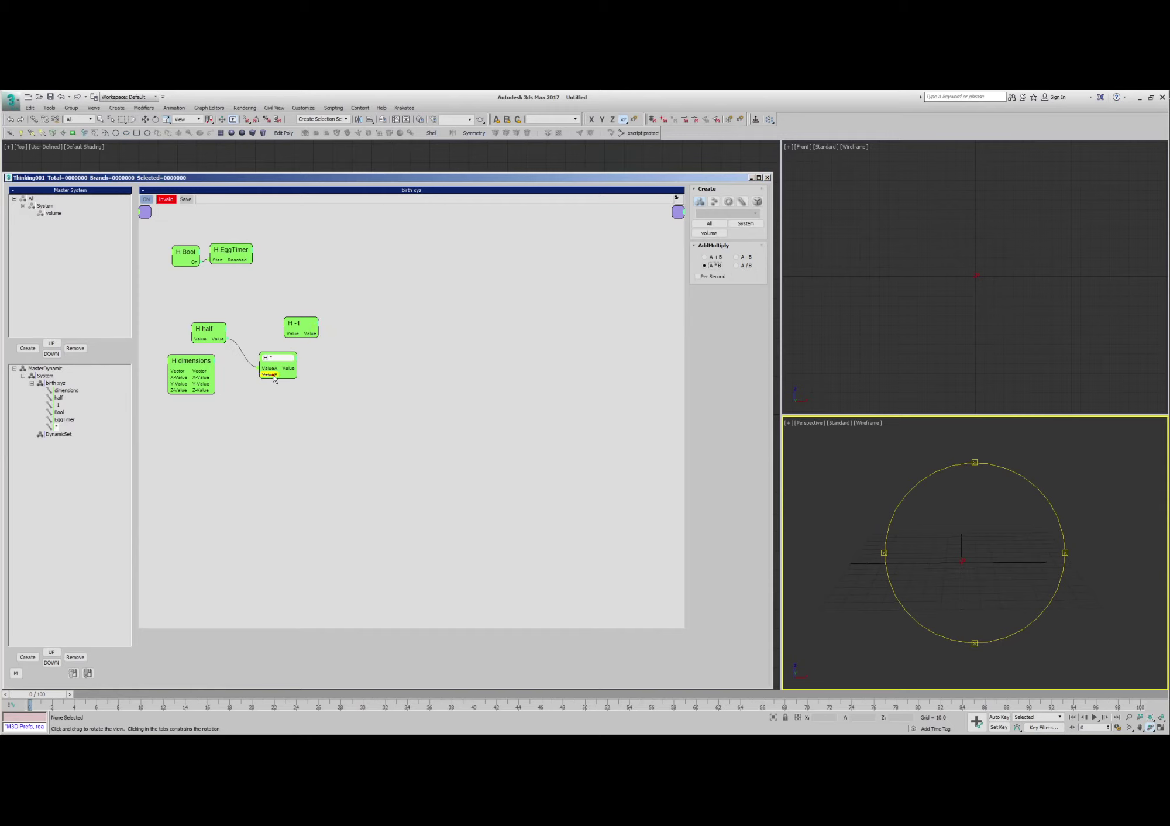
Create two more "*" helpers and multiply the dimensions' X, Y and Z values by half, one helper per axis.
{"action": "left_click_drag", "start_coordinate": [259, 375], "coordinate": [267, 433]}
{"action": "left_click", "coordinate": [267, 399]}
{"action": "left_click_drag", "start_coordinate": [236, 348], "coordinate": [266, 439]}
{"action": "left_click_drag", "start_coordinate": [285, 422], "coordinate": [282, 421]}
{"action": "left_click_drag", "start_coordinate": [326, 351], "coordinate": [251, 463]}
{"action": "mouse_move", "coordinate": [276, 360]}
{"action": "left_mouse_down"}
{"action": "mouse_move", "coordinate": [264, 360]}
{"action": "mouse_move", "coordinate": [364, 334]}
{"action": "mouse_move", "coordinate": [272, 357]}
{"action": "left_mouse_up"}
Duplicate the -1 helper twice and connect each "*" output to its own -1 helper.
{"action": "left_click", "coordinate": [349, 349]}
{"action": "left_click", "coordinate": [312, 365]}
{"action": "left_click_drag", "start_coordinate": [282, 367], "coordinate": [282, 367]}
{"action": "left_click_drag", "start_coordinate": [351, 346], "coordinate": [350, 346]}
{"action": "mouse_move", "coordinate": [361, 332]}
{"action": "left_mouse_down"}
{"action": "mouse_move", "coordinate": [313, 353]}
{"action": "mouse_move", "coordinate": [323, 339]}
{"action": "mouse_move", "coordinate": [323, 424]}
{"action": "mouse_move", "coordinate": [313, 430]}
{"action": "mouse_move", "coordinate": [320, 387]}
{"action": "left_mouse_up"}
{"action": "left_click_drag", "start_coordinate": [392, 311], "coordinate": [325, 421]}
{"action": "left_click", "coordinate": [407, 403]}
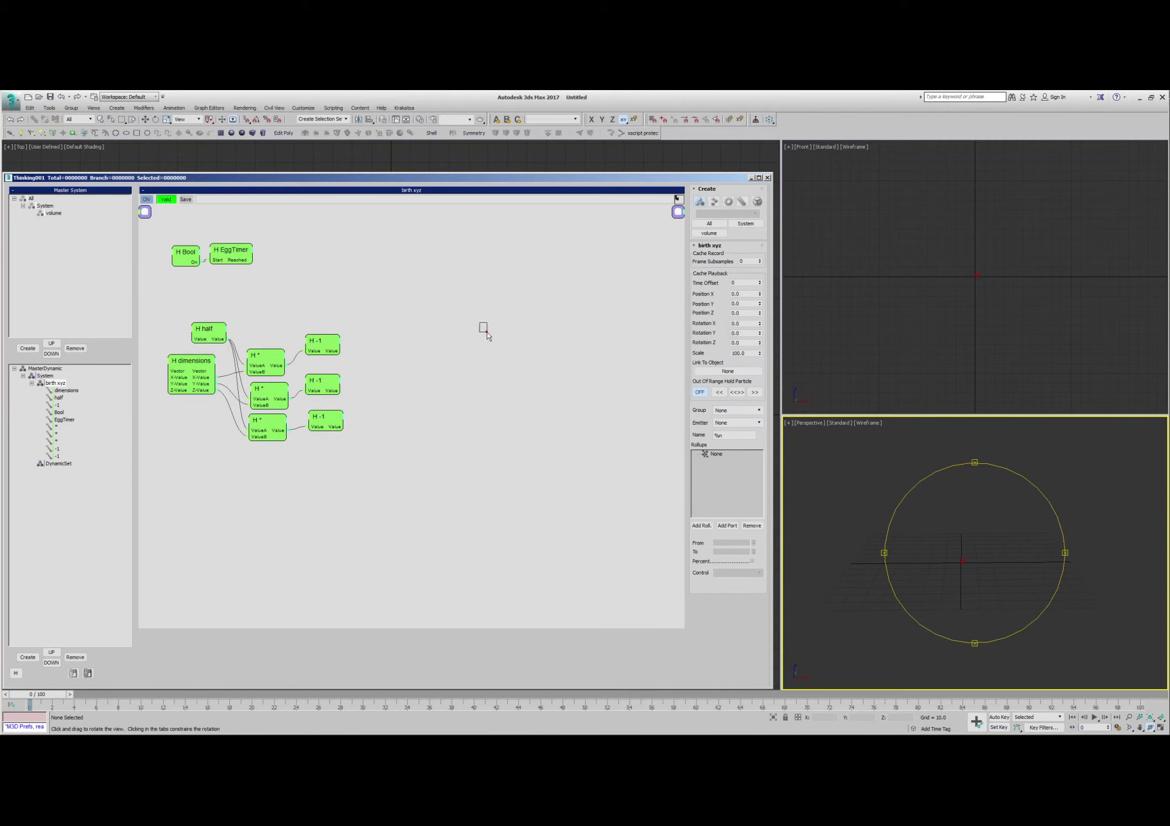
Add an Iterator operator beside the EggTimer.
{"action": "right_click", "coordinate": [303, 226]}
{"action": "mouse_move", "coordinate": [352, 253]}
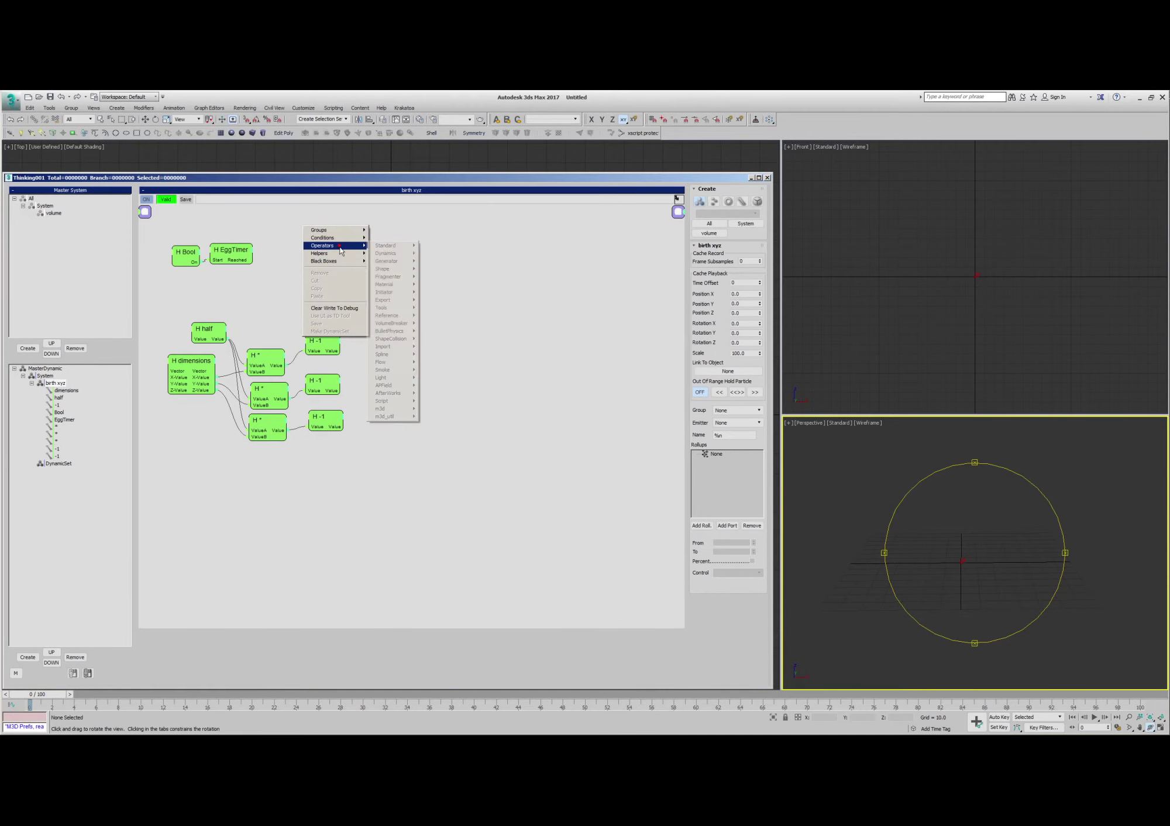
{"action": "mouse_move", "coordinate": [389, 292]}
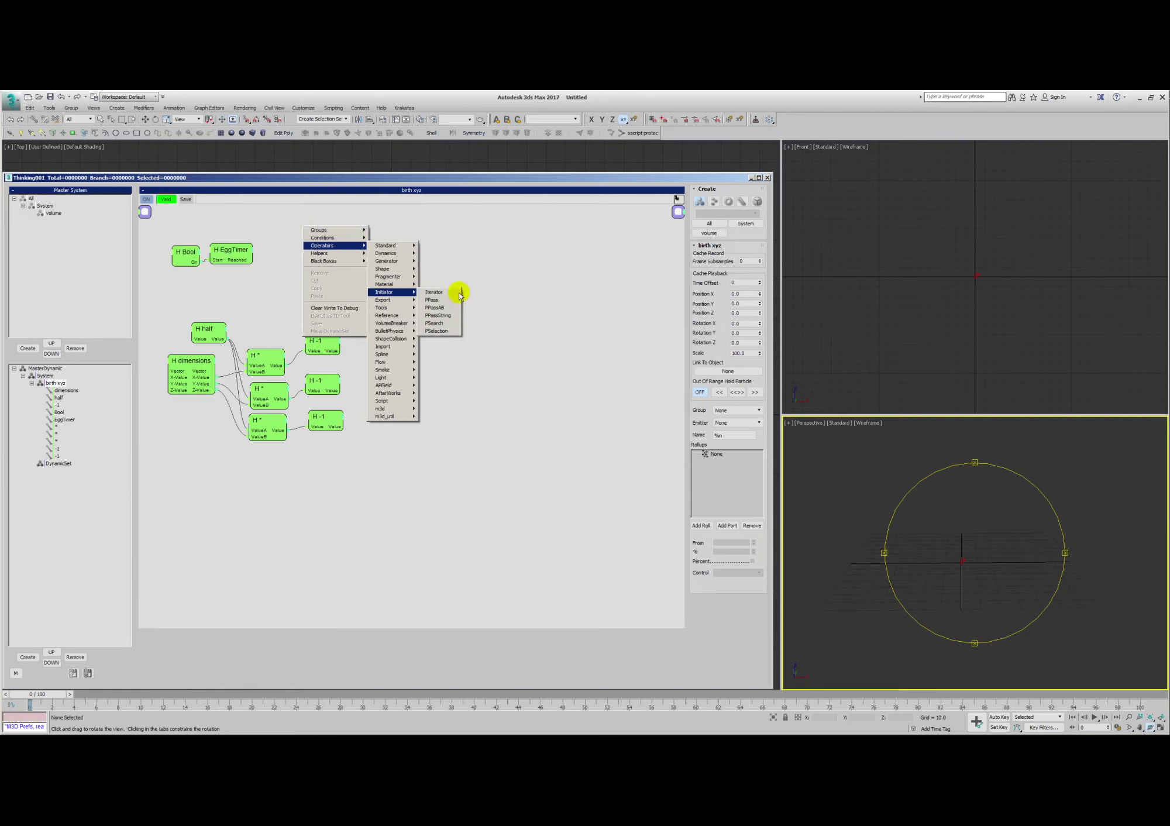
{"action": "left_click", "coordinate": [440, 293]}
{"action": "left_click_drag", "start_coordinate": [350, 233], "coordinate": [321, 261]}
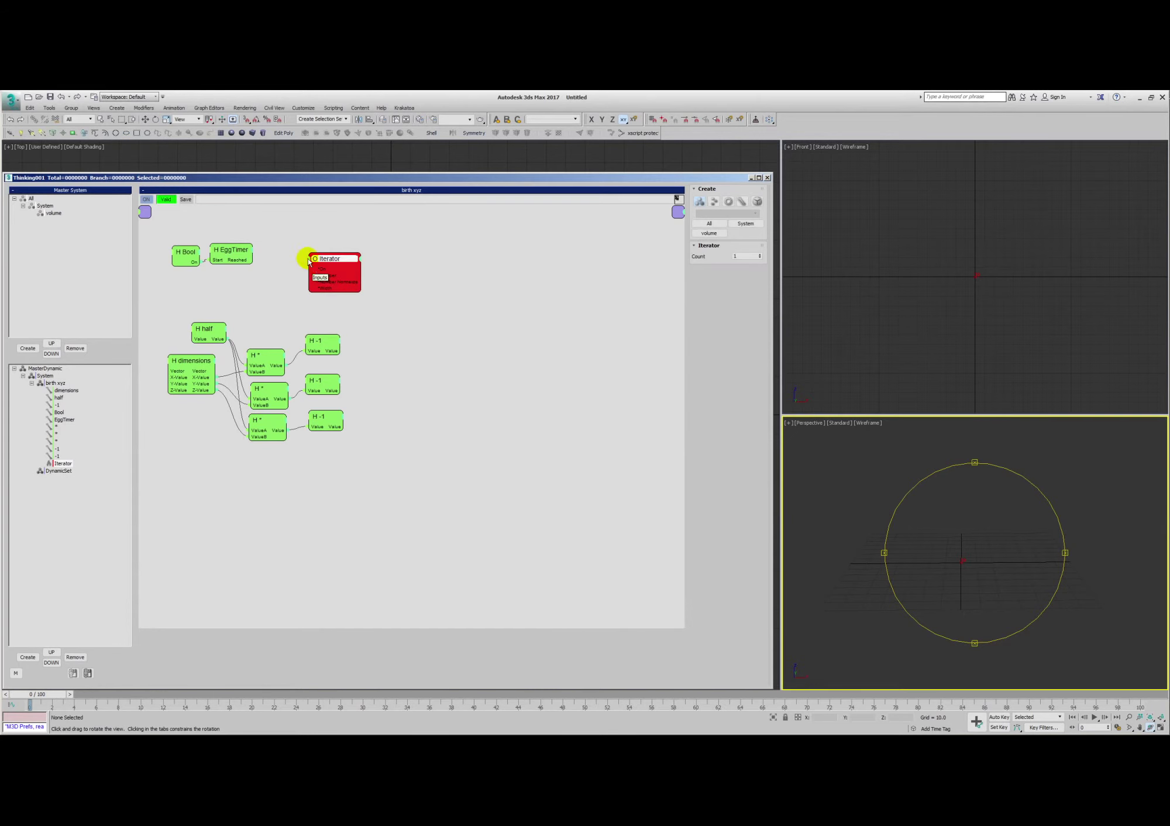
{"action": "left_click", "coordinate": [306, 260]}
{"action": "left_click", "coordinate": [313, 263]}
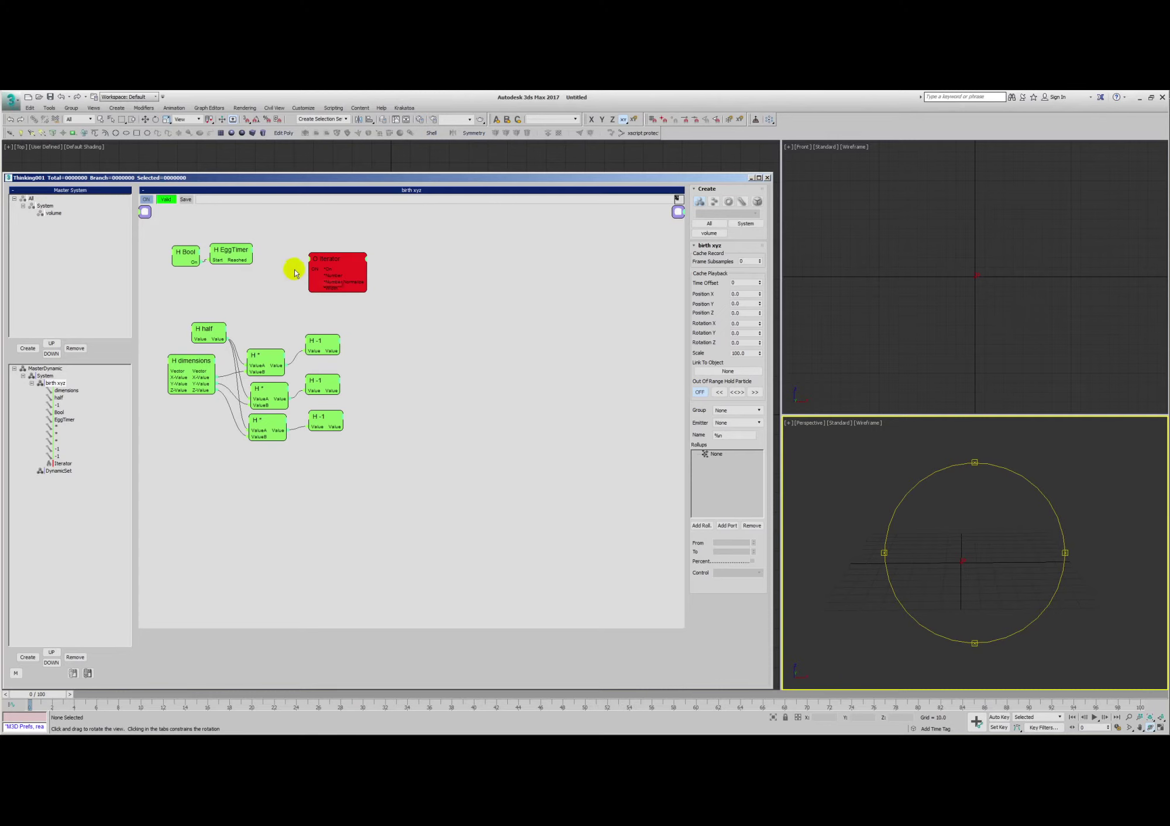
{"action": "mouse_move", "coordinate": [338, 256]}
{"action": "left_mouse_down"}
{"action": "mouse_move", "coordinate": [321, 258]}
{"action": "mouse_move", "coordinate": [325, 274]}
{"action": "left_mouse_up"}
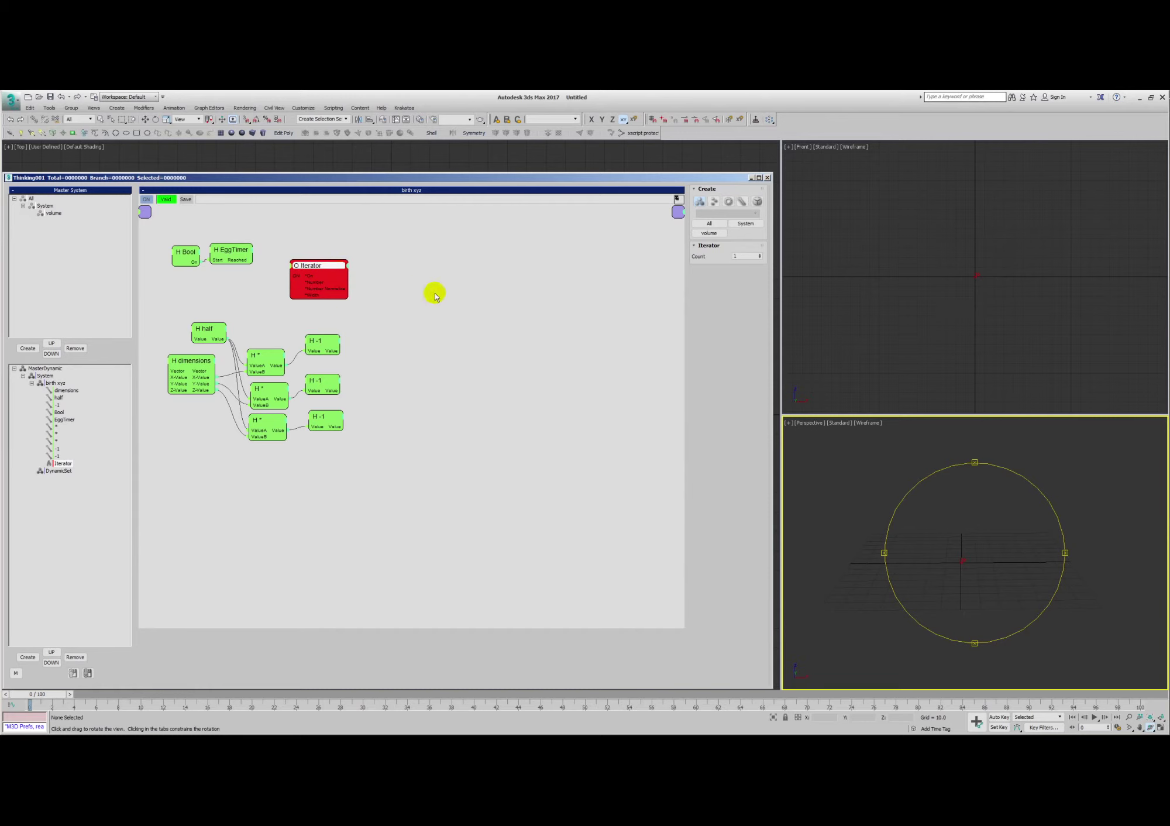
Connect the EggTimer's Reached output to the Iterator's On input and expose the Iterator's Count input.
{"action": "left_click_drag", "start_coordinate": [337, 281], "coordinate": [343, 273]}
{"action": "left_click_drag", "start_coordinate": [241, 255], "coordinate": [332, 262]}
{"action": "left_click", "coordinate": [311, 251]}
{"action": "left_click", "coordinate": [313, 269]}
Move the half, dimensions, "*" and -1 helpers together slightly down to make room below the timer.
{"action": "left_click", "coordinate": [264, 295]}
{"action": "left_click_drag", "start_coordinate": [154, 309], "coordinate": [348, 487]}
{"action": "left_click_drag", "start_coordinate": [321, 344], "coordinate": [309, 351]}
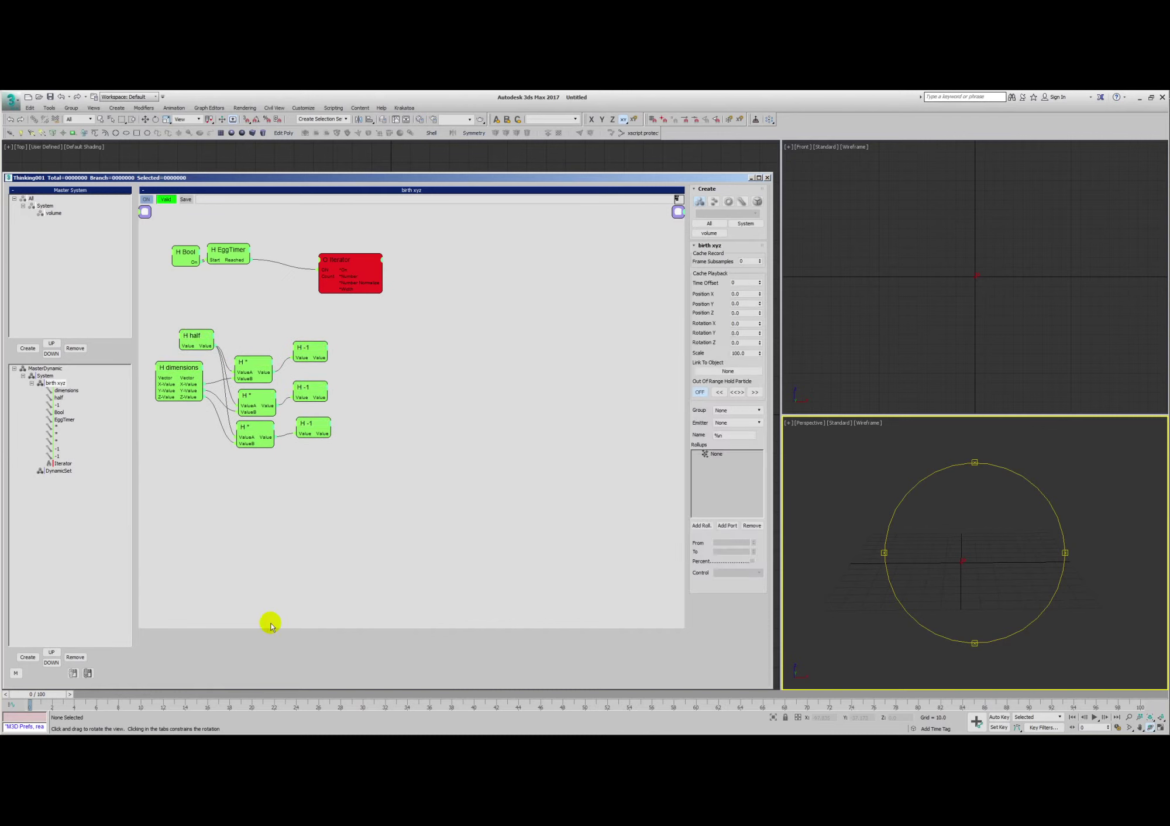
{"action": "left_click_drag", "start_coordinate": [378, 270], "coordinate": [373, 264]}
Duplicate the half helper below the Bool as a Float named "World Raster", keeping only one copy.
{"action": "right_click", "coordinate": [237, 278]}
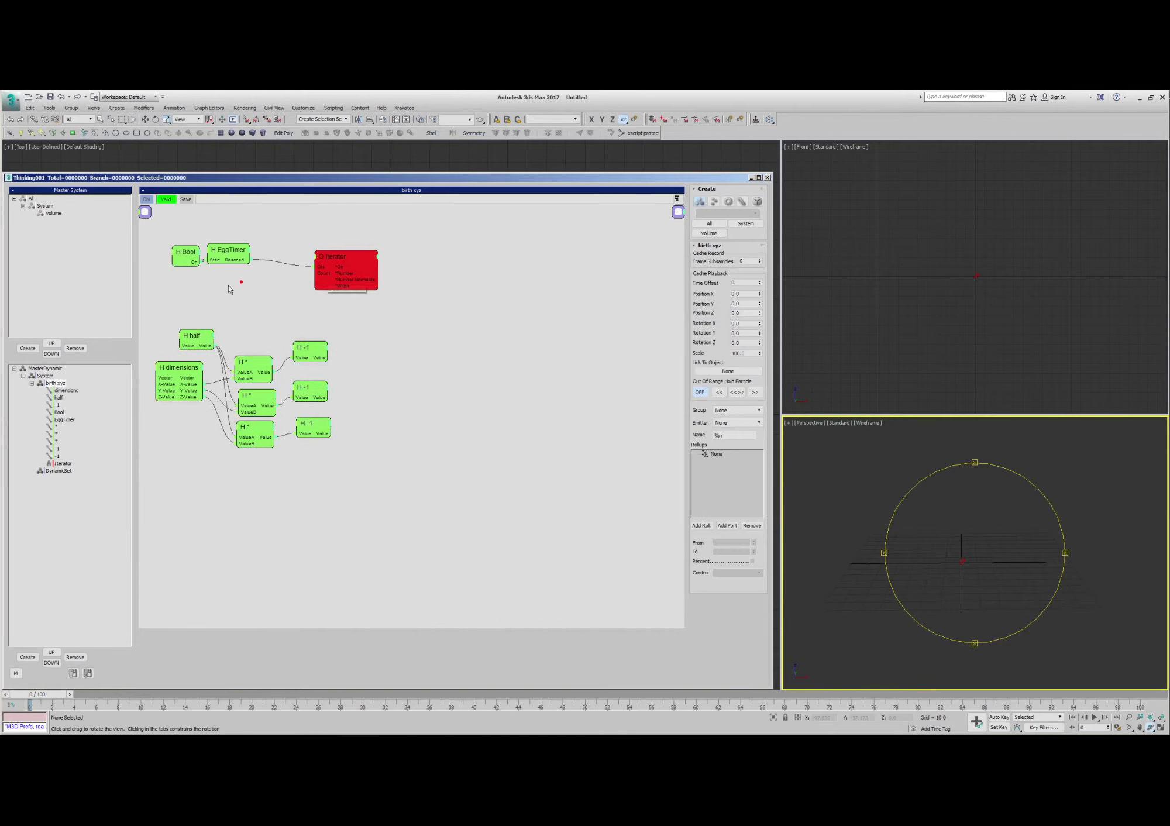
{"action": "right_click", "coordinate": [181, 291]}
{"action": "mouse_move", "coordinate": [184, 334]}
{"action": "left_mouse_down", "text": "shift"}
{"action": "mouse_move", "coordinate": [210, 301]}
{"action": "mouse_move", "coordinate": [179, 292]}
{"action": "left_mouse_up", "text": "shift"}
{"action": "double_click", "coordinate": [187, 296]}
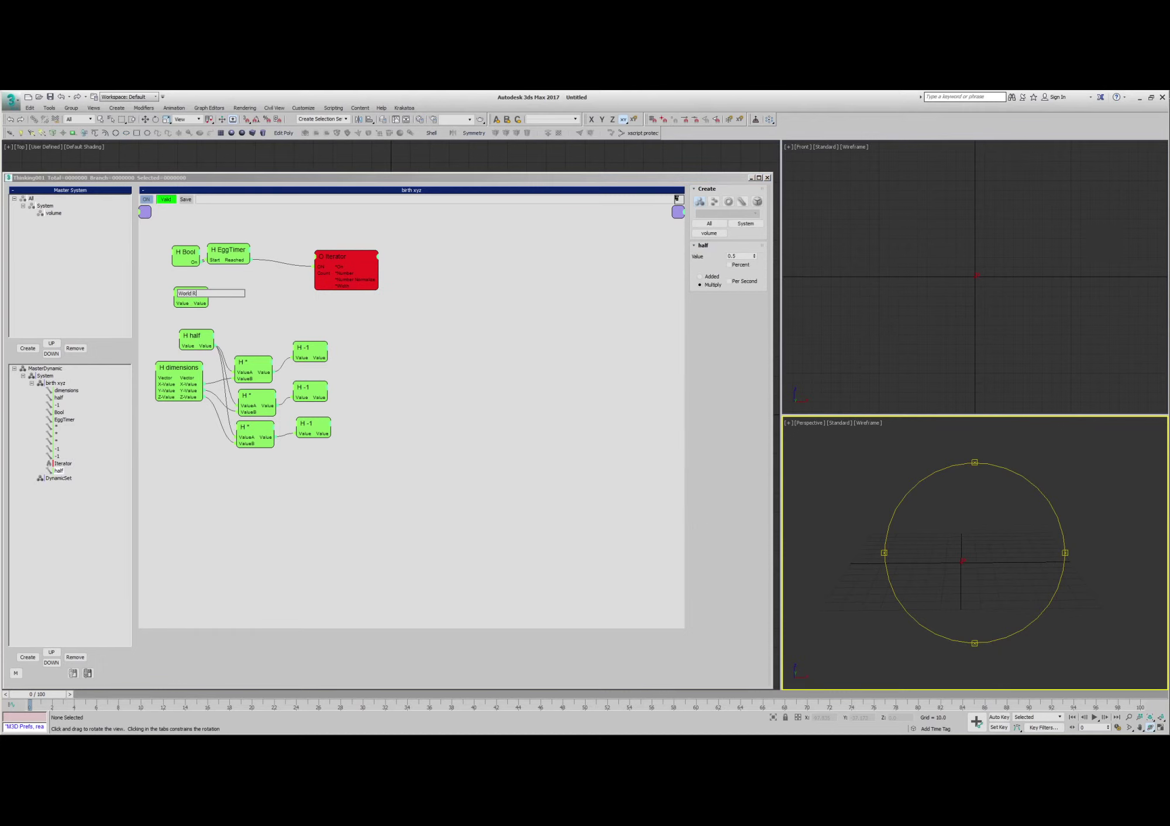
{"action": "key", "text": "Return"}
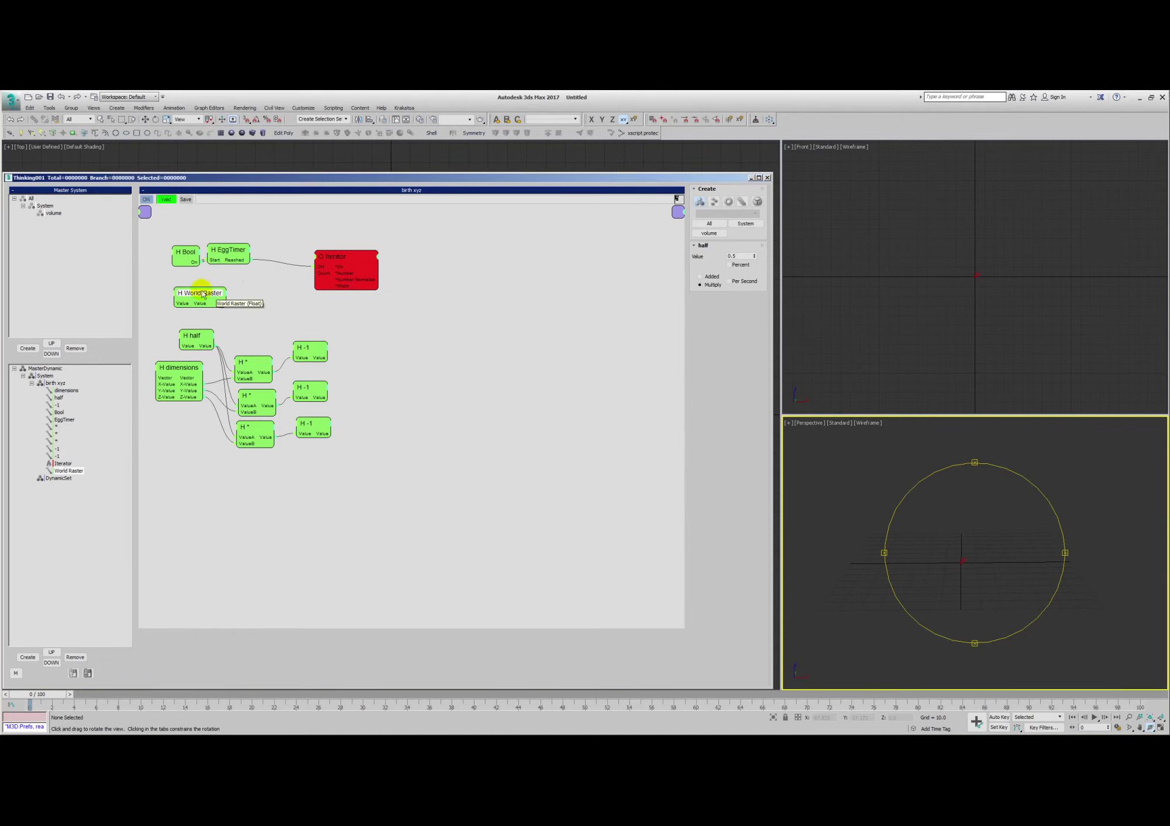
{"action": "left_click_drag", "start_coordinate": [208, 295], "coordinate": [290, 313], "text": "shift"}
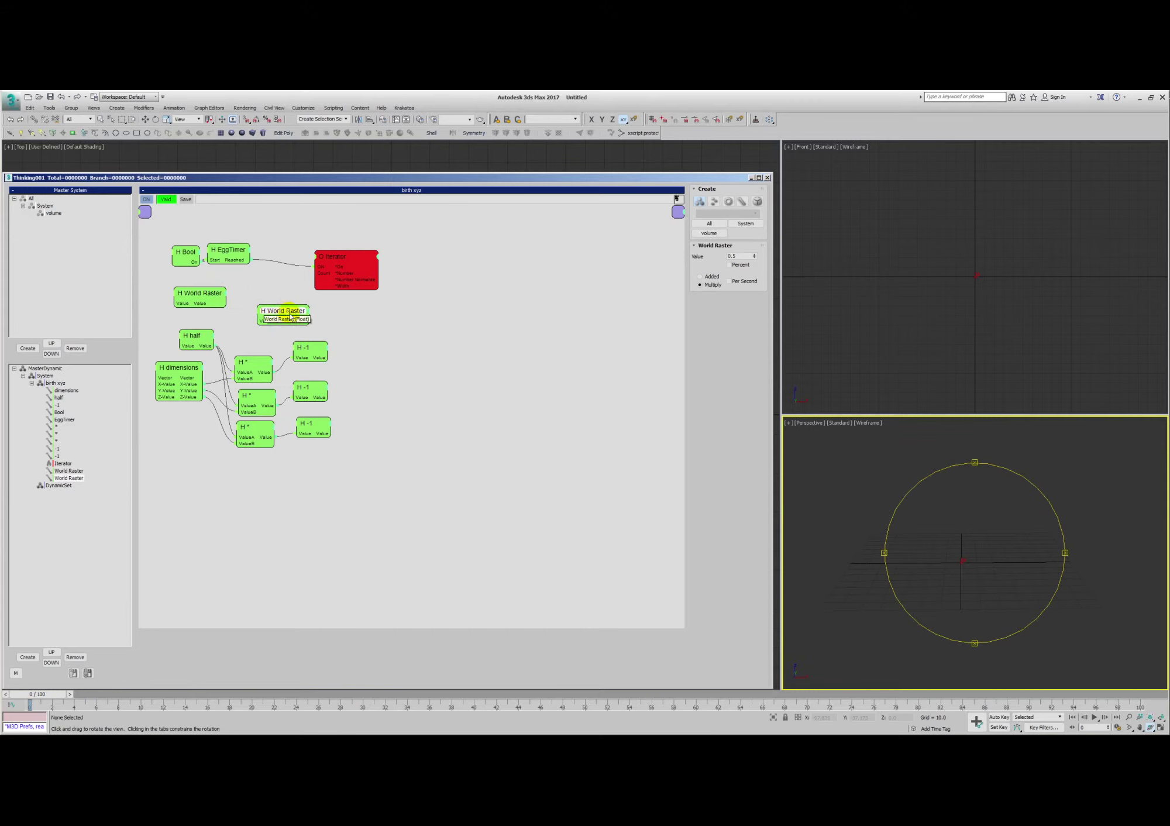
{"action": "key", "text": "Delete"}
{"action": "left_click_drag", "start_coordinate": [217, 292], "coordinate": [210, 293]}
{"action": "mouse_move", "coordinate": [350, 260]}
{"action": "left_mouse_down"}
{"action": "mouse_move", "coordinate": [323, 262]}
{"action": "mouse_move", "coordinate": [353, 270]}
{"action": "left_mouse_up"}
Duplicate a "*" helper, name the copy "/" and switch its operation to A / B.
{"action": "left_click_drag", "start_coordinate": [247, 366], "coordinate": [265, 321], "text": "shift"}
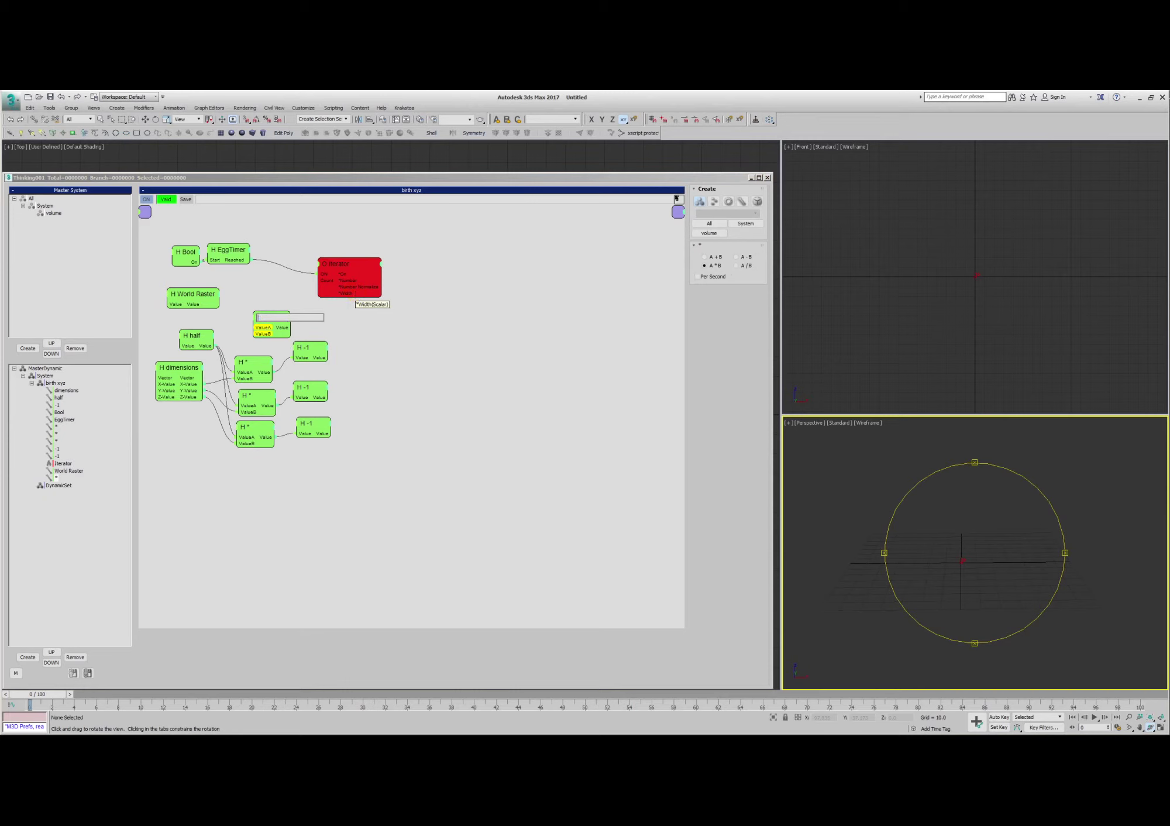
{"action": "type", "text": "/"}
{"action": "key", "text": "Return"}
{"action": "left_click", "coordinate": [736, 265]}
{"action": "left_click_drag", "start_coordinate": [264, 322], "coordinate": [269, 313]}
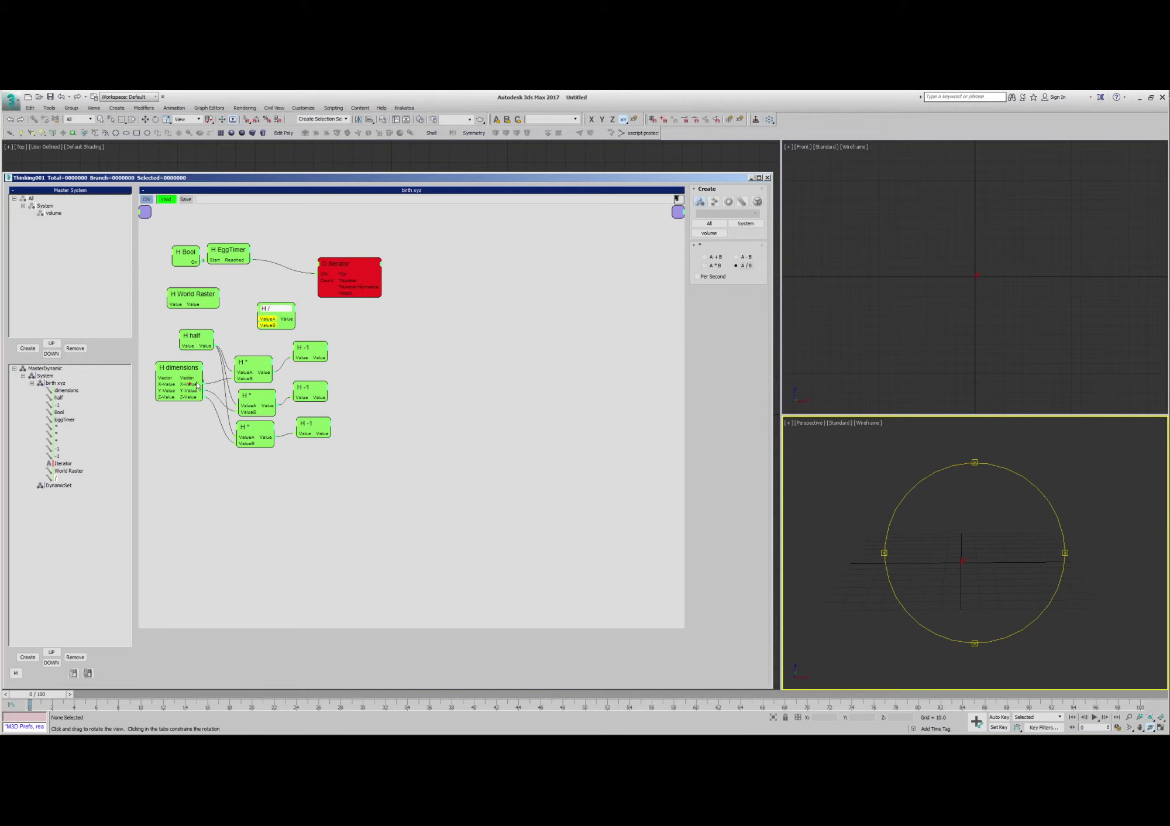
Connect the dimensions' X-Value to the "/" helper's ValueA and World Raster to its ValueB.
{"action": "left_click_drag", "start_coordinate": [253, 326], "coordinate": [261, 326]}
{"action": "left_click_drag", "start_coordinate": [207, 304], "coordinate": [205, 304]}
{"action": "left_click_drag", "start_coordinate": [195, 296], "coordinate": [192, 295]}
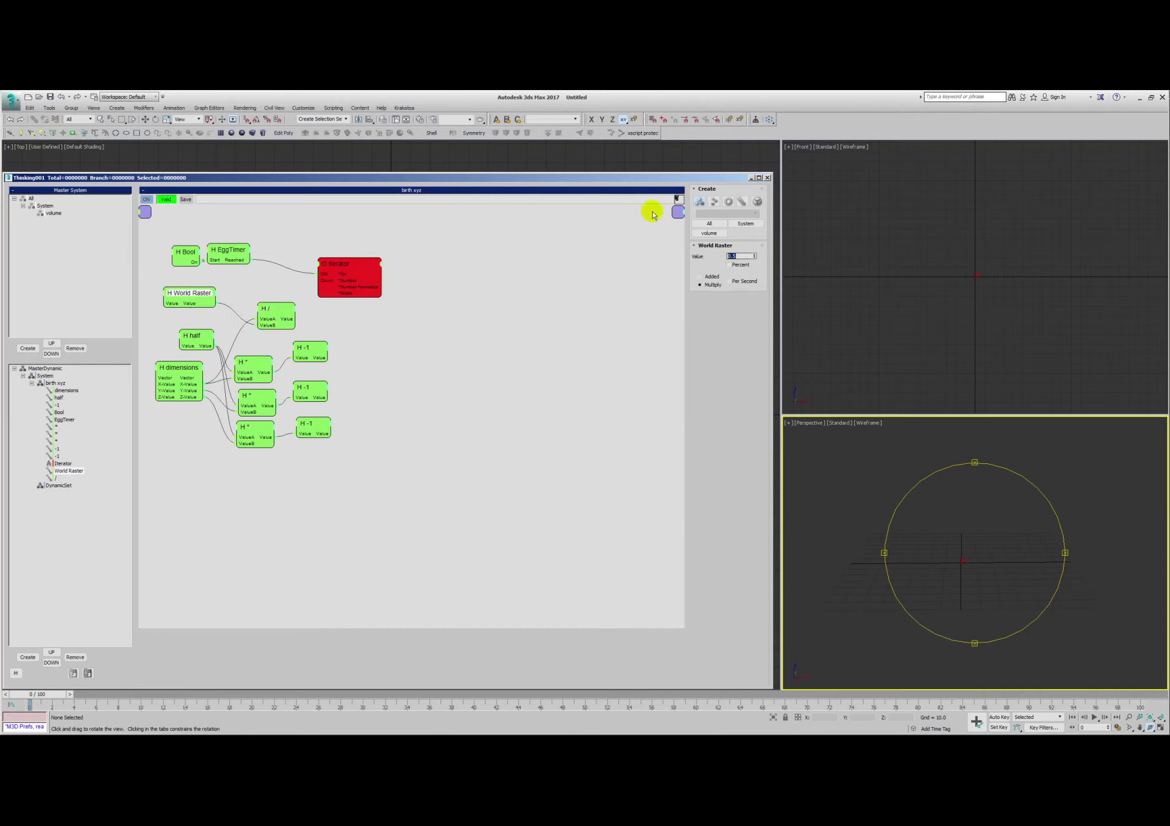
Feed the "/" result into the Iterator's Count input and rename the operator "Iterator X".
{"action": "left_click_drag", "start_coordinate": [376, 268], "coordinate": [425, 278]}
{"action": "left_click_drag", "start_coordinate": [282, 311], "coordinate": [365, 305]}
{"action": "left_click_drag", "start_coordinate": [429, 269], "coordinate": [386, 254]}
{"action": "double_click", "coordinate": [386, 256]}
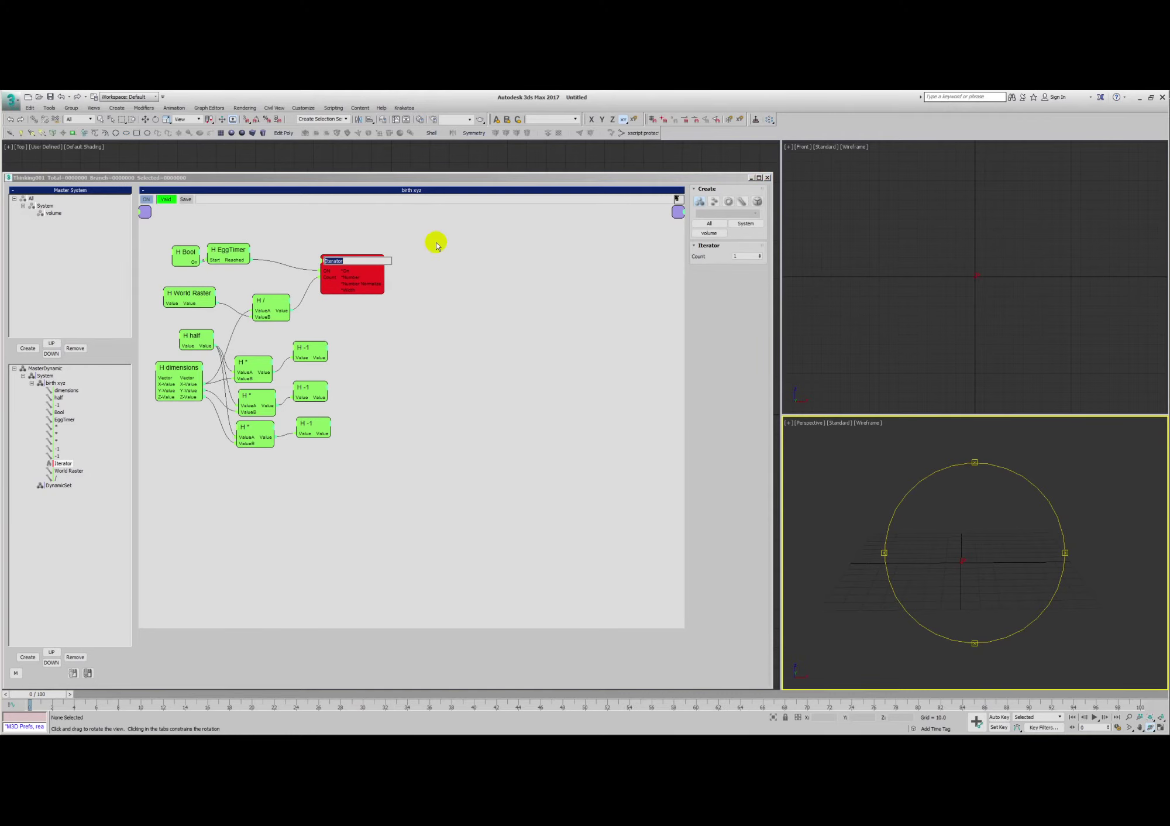
{"action": "type", "text": "X"}
{"action": "key", "text": "Return"}
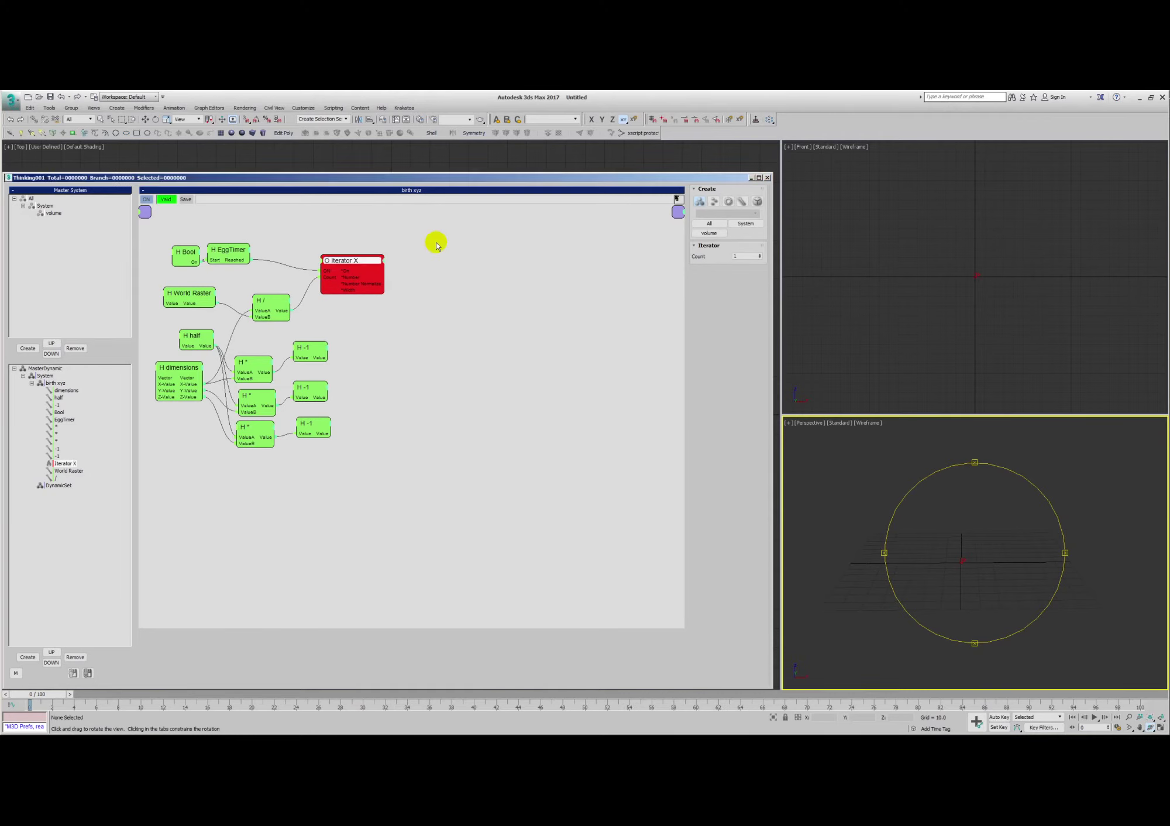
Duplicate Iterator X twice, naming the copies "Iterator Y" and "Iterator Z".
{"action": "left_click_drag", "start_coordinate": [347, 259], "coordinate": [441, 274], "text": "shift"}
{"action": "double_click", "coordinate": [464, 276]}
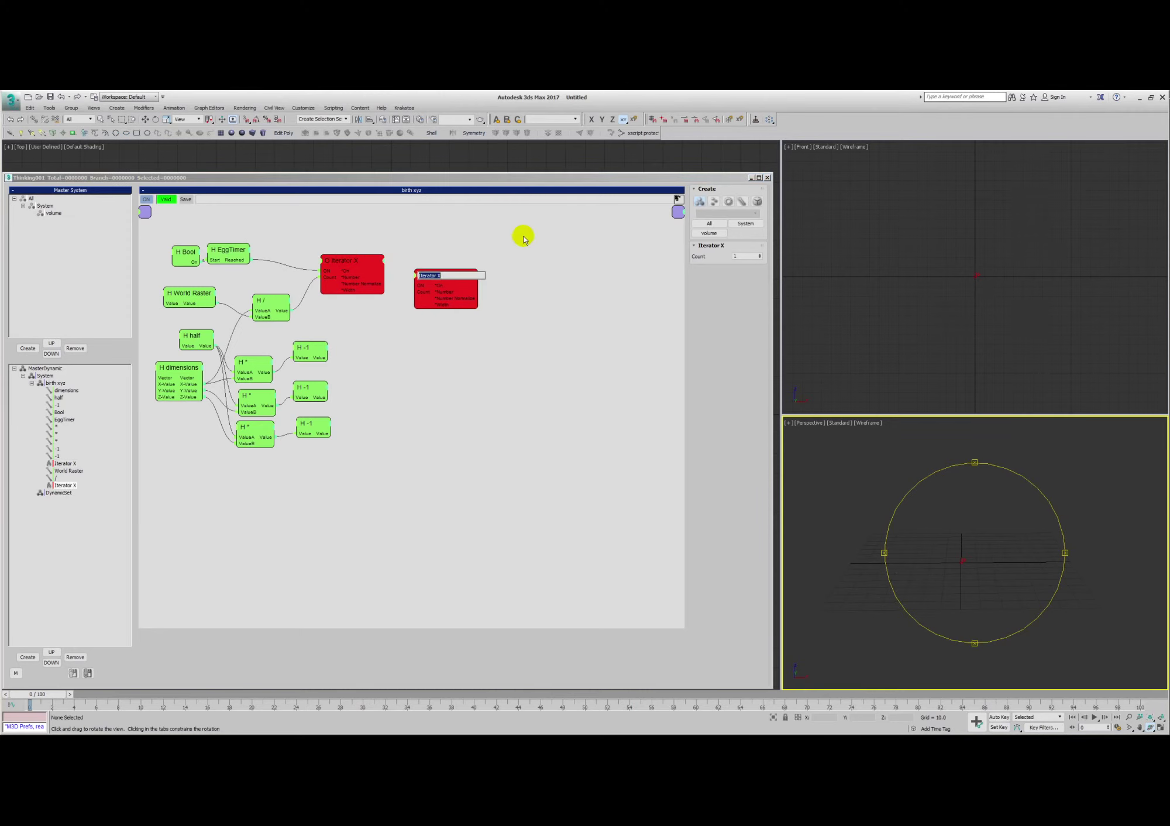
{"action": "left_click", "coordinate": [523, 237]}
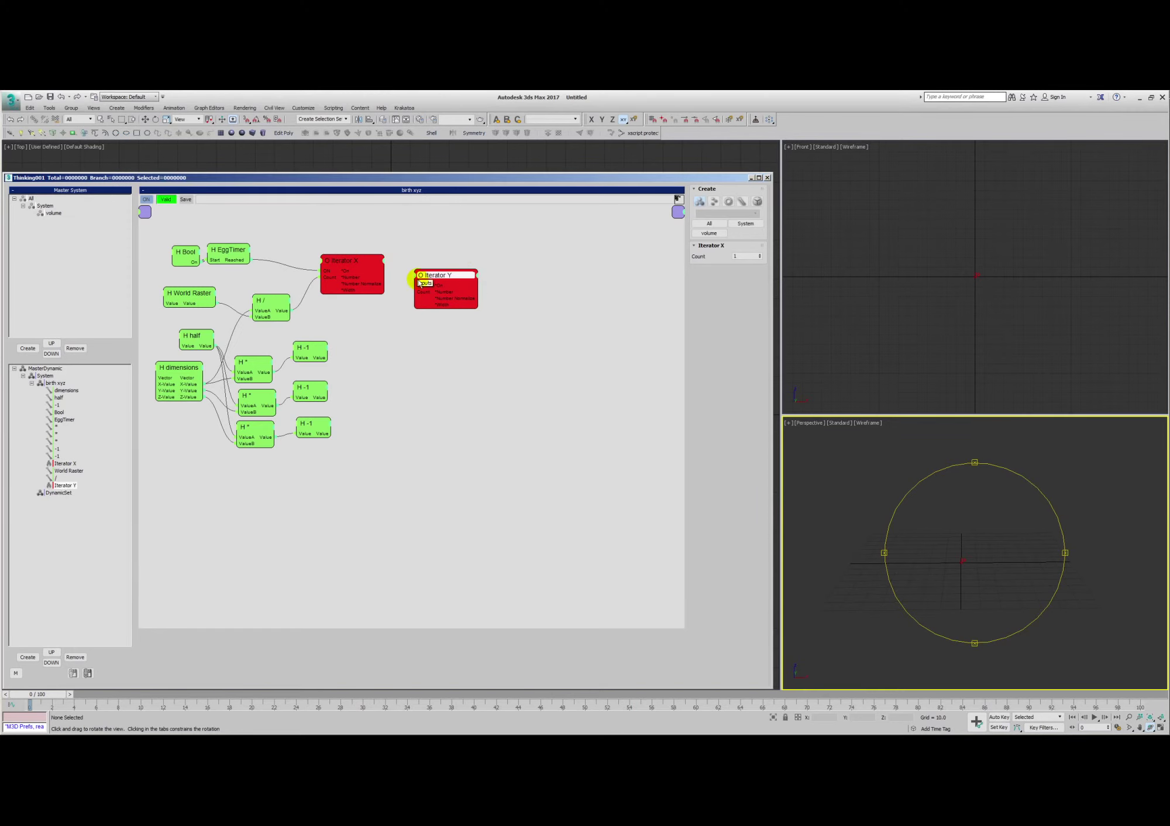
{"action": "left_click", "coordinate": [459, 289]}
{"action": "key", "text": "ctrl+c"}
{"action": "key", "text": "ctrl+v"}
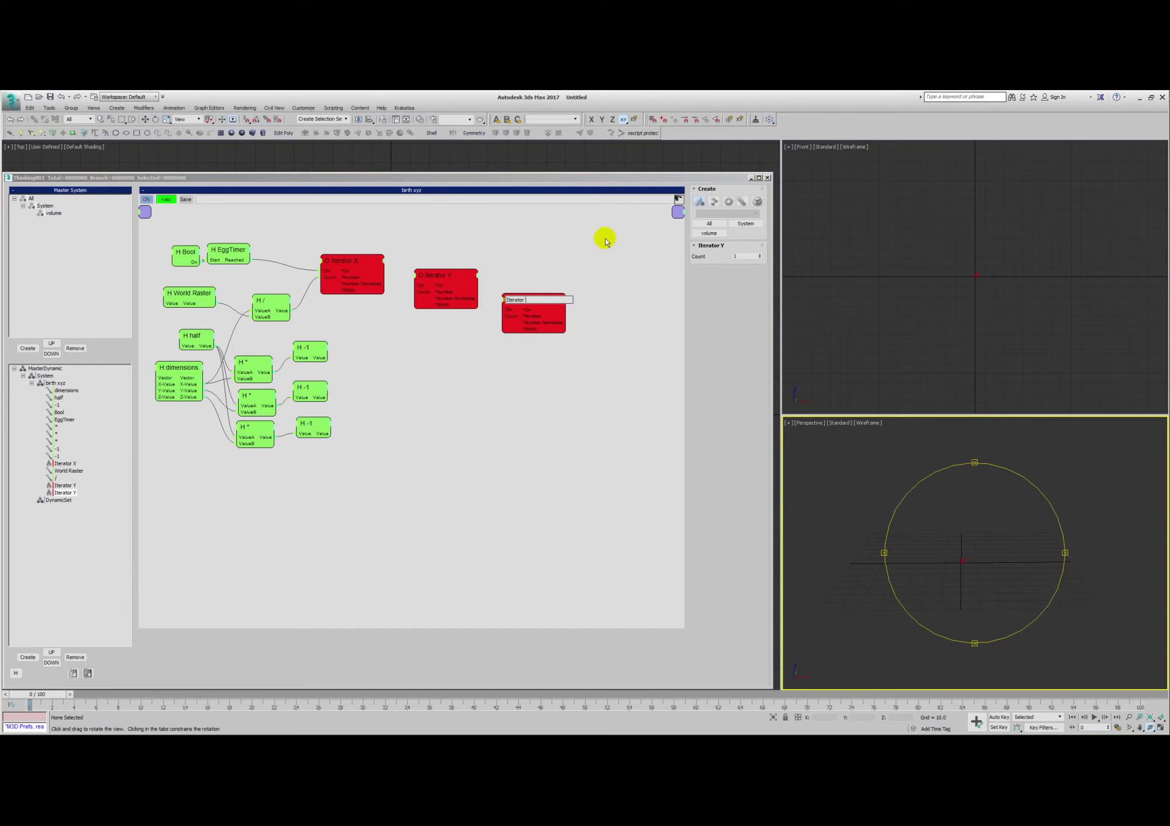
{"action": "type", "text": "Z"}
{"action": "left_click", "coordinate": [606, 238]}
Spread the three iterators farther apart in X, Y, Z order.
{"action": "left_click_drag", "start_coordinate": [526, 302], "coordinate": [548, 304]}
{"action": "left_click_drag", "start_coordinate": [354, 263], "coordinate": [344, 268]}
{"action": "left_click_drag", "start_coordinate": [442, 277], "coordinate": [450, 278]}
{"action": "left_click", "coordinate": [368, 272]}
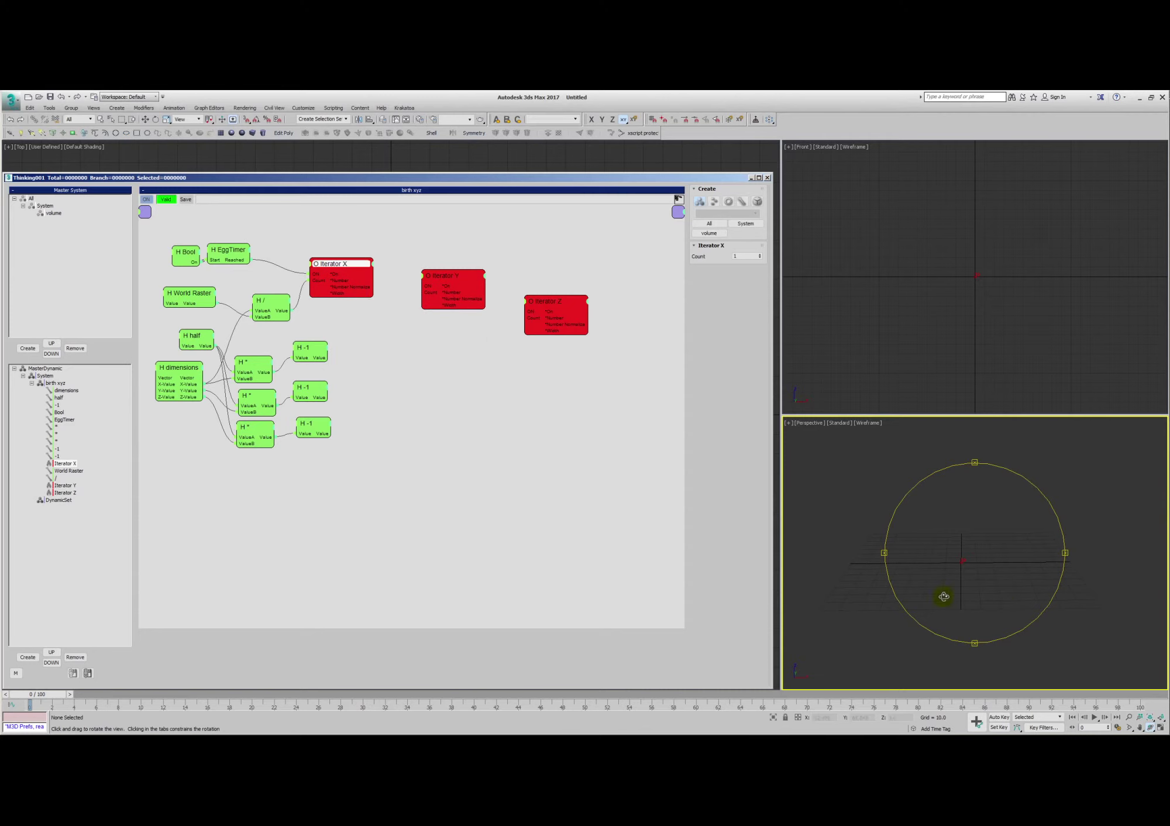
Chain the iterators by connecting Iterator X's On output to Iterator Y's On input, and Iterator Y's On output to Iterator Z's.
{"action": "right_click", "coordinate": [971, 607]}
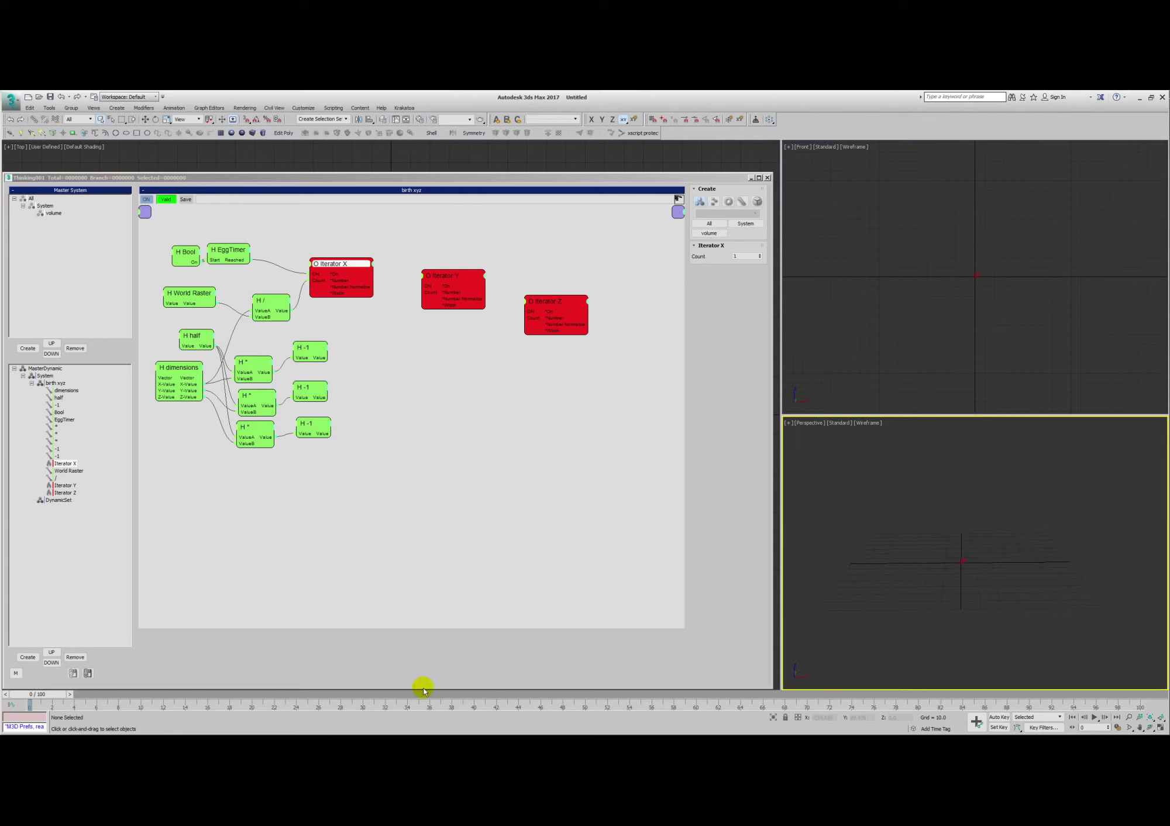
{"action": "left_click_drag", "start_coordinate": [341, 279], "coordinate": [339, 281]}
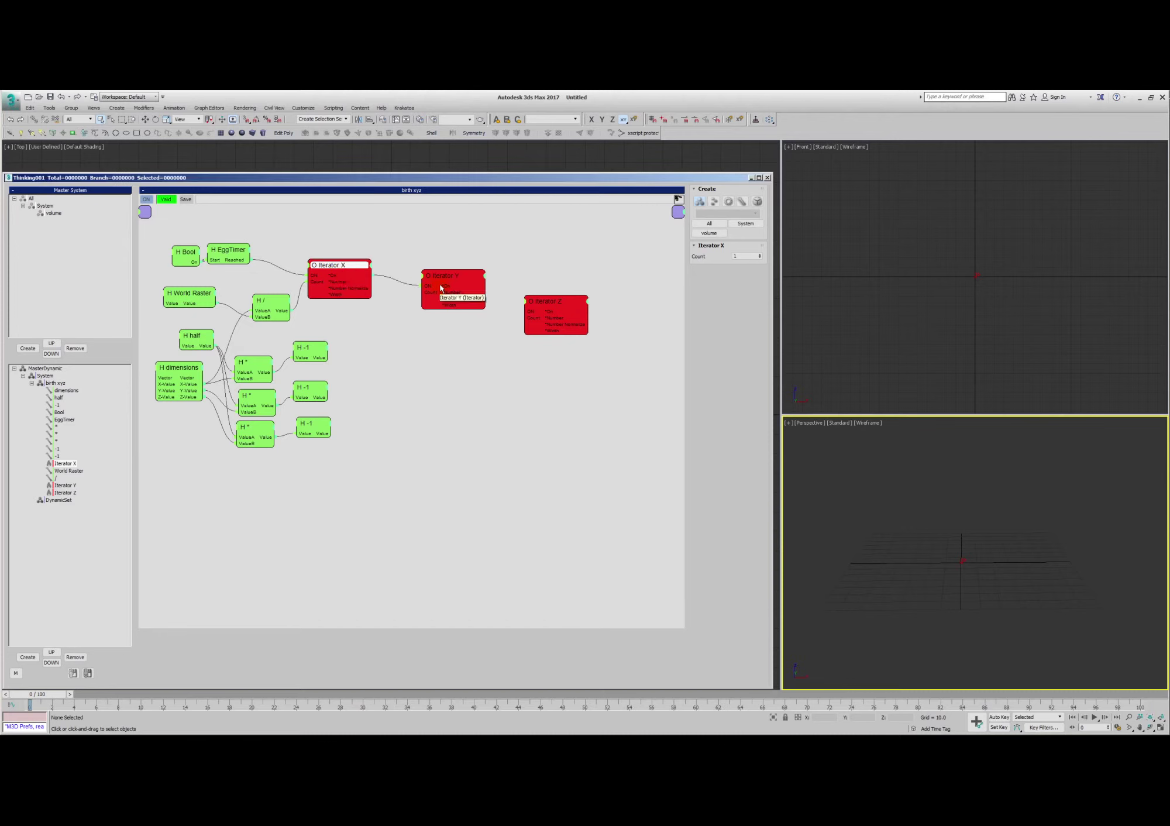
{"action": "left_click_drag", "start_coordinate": [442, 285], "coordinate": [415, 283]}
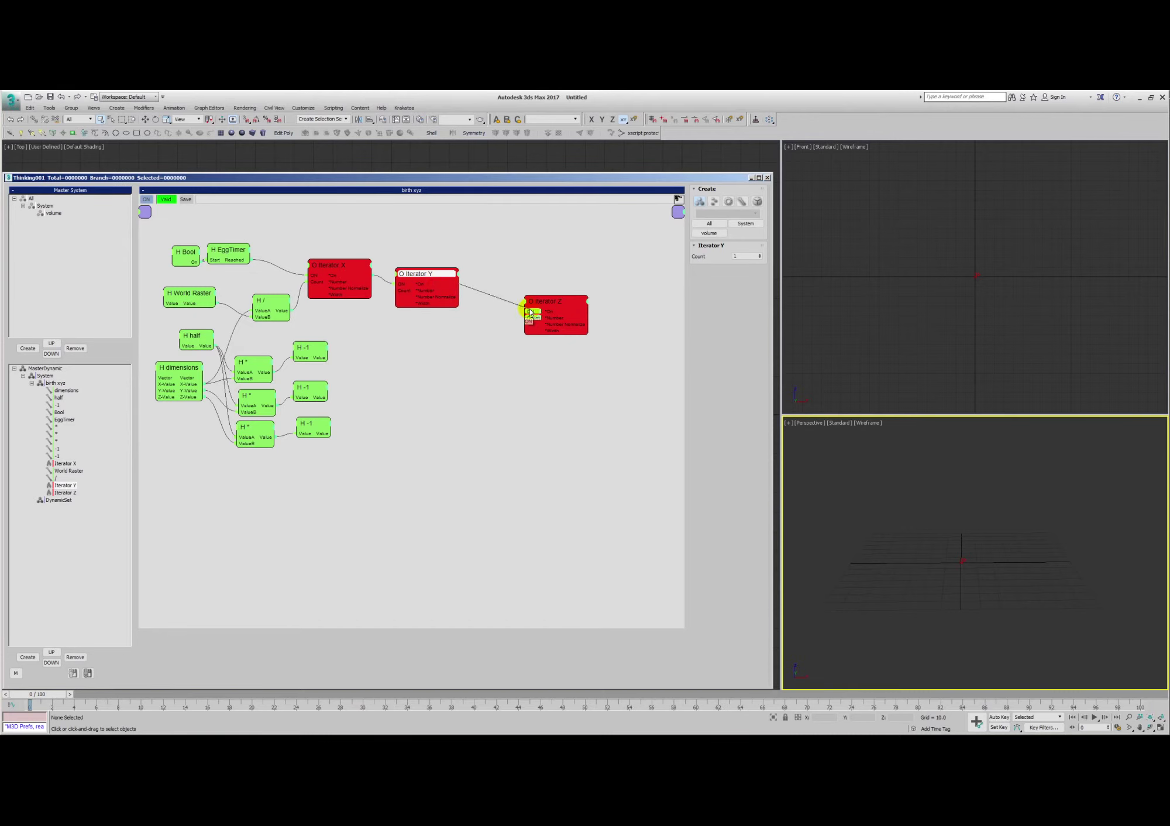
{"action": "left_click_drag", "start_coordinate": [530, 315], "coordinate": [492, 299]}
{"action": "left_click", "coordinate": [344, 266]}
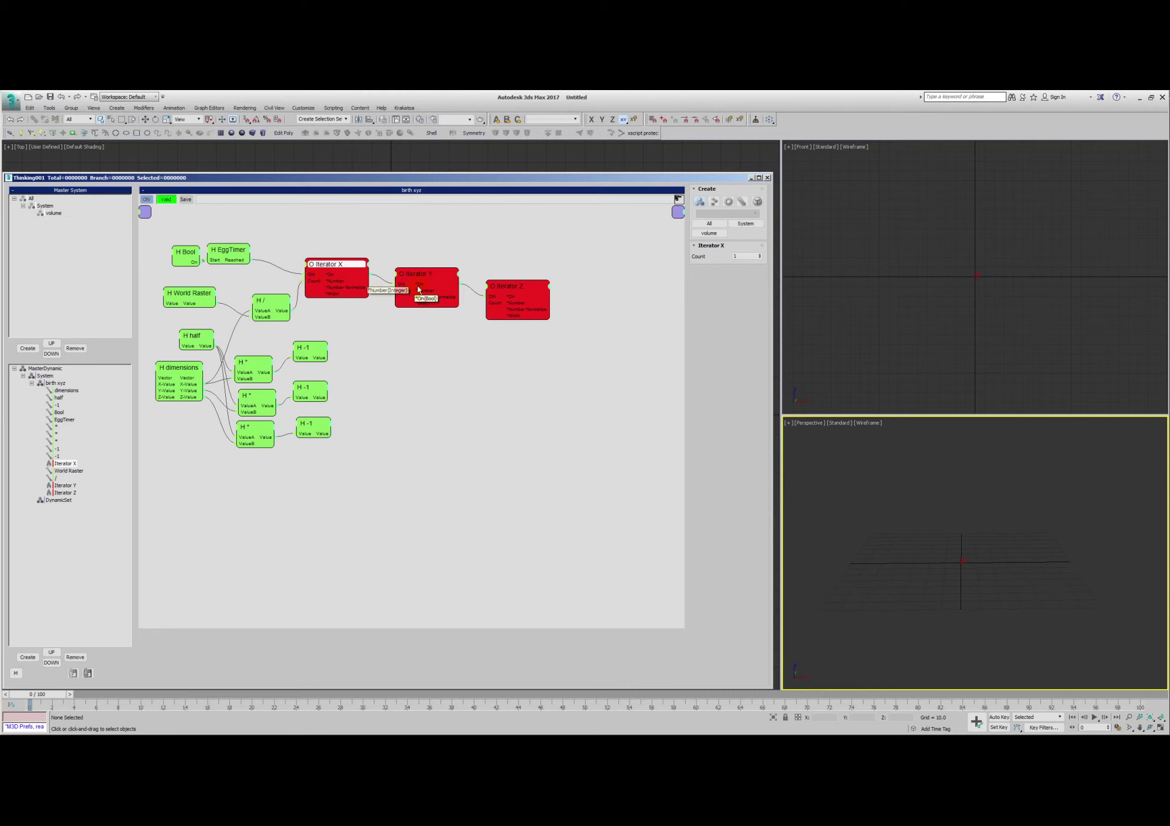
{"action": "left_click_drag", "start_coordinate": [418, 277], "coordinate": [415, 278]}
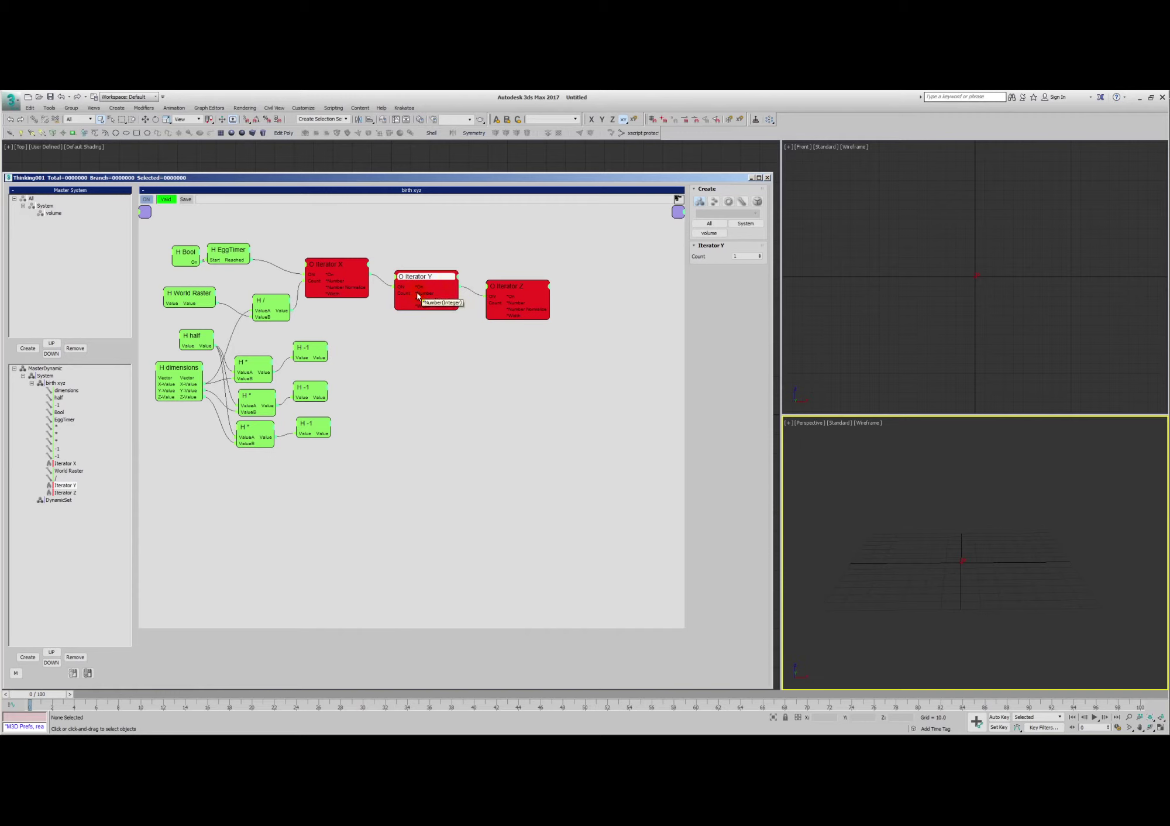
{"action": "left_click", "coordinate": [414, 277]}
{"action": "left_click_drag", "start_coordinate": [555, 296], "coordinate": [558, 301]}
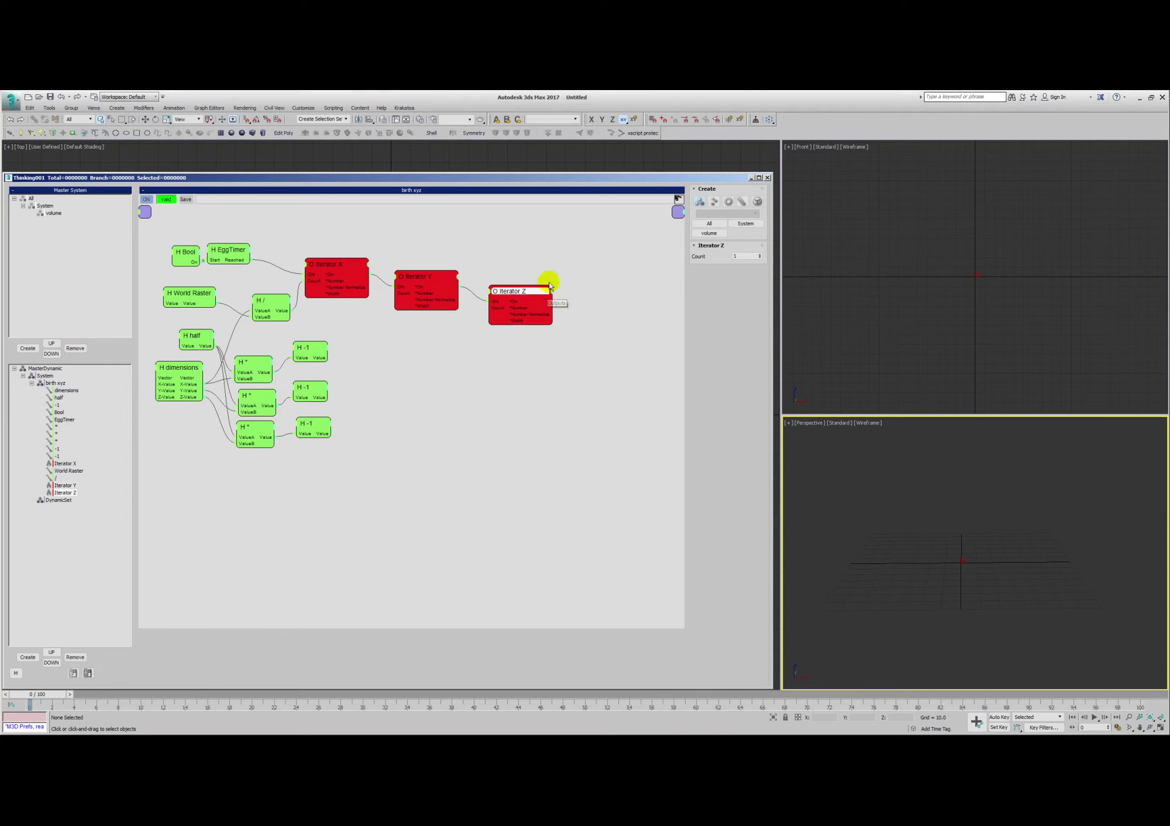
Shift the three "*" and "-1" helper pairs down and place two copies of the "/" helper beneath the original.
{"action": "left_click", "coordinate": [444, 337]}
{"action": "left_click", "coordinate": [275, 299]}
{"action": "left_click", "coordinate": [358, 334]}
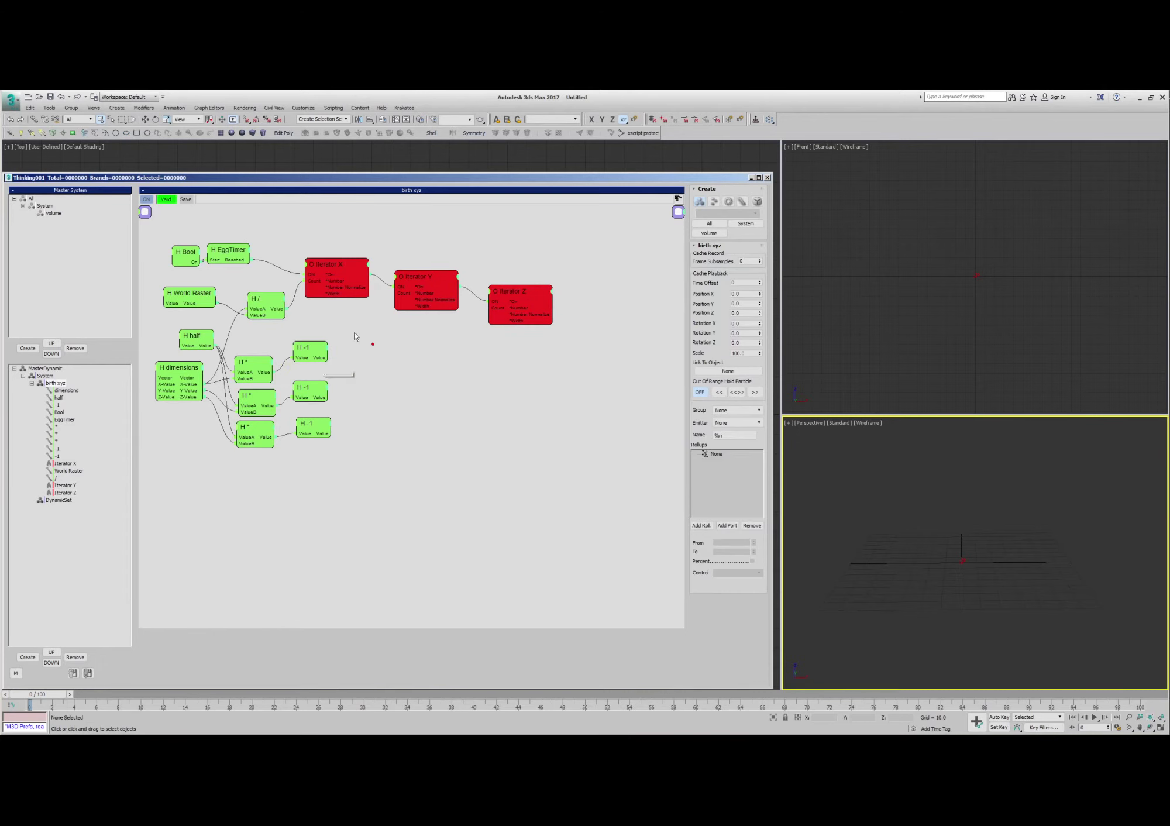
{"action": "left_click_drag", "start_coordinate": [255, 364], "coordinate": [264, 403]}
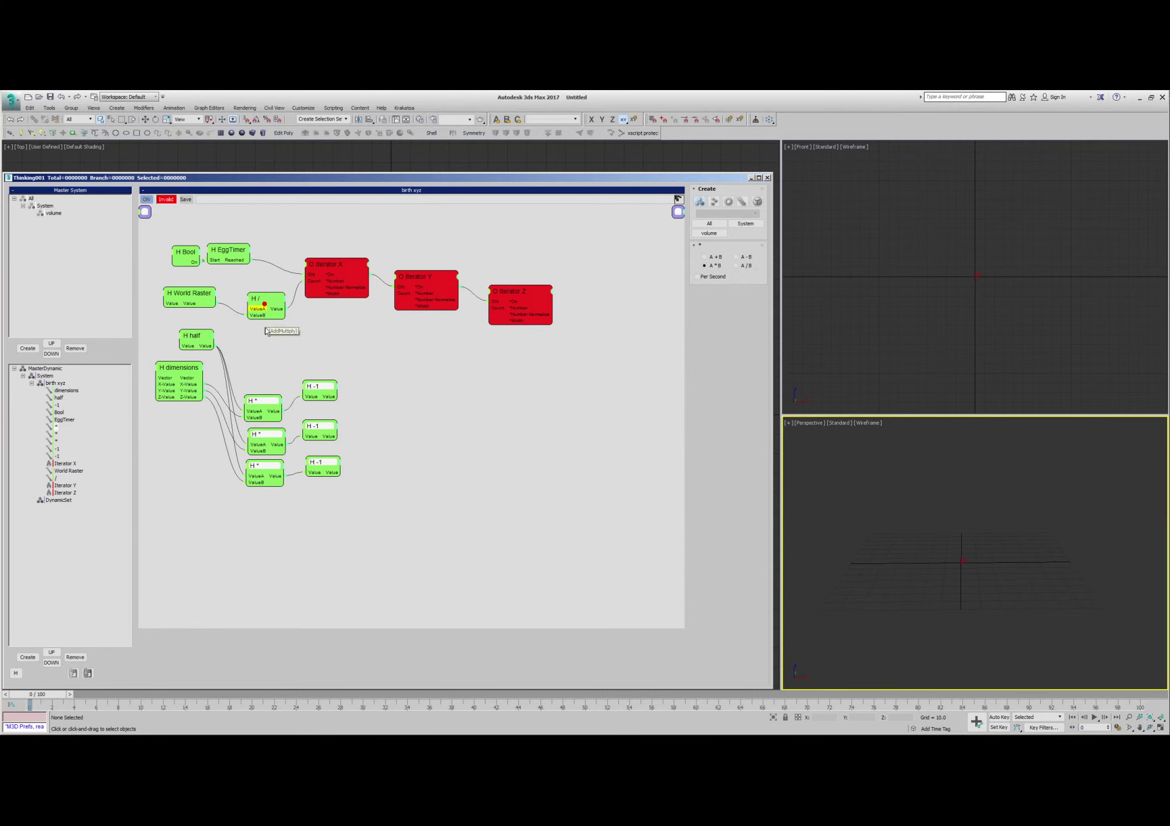
{"action": "left_click_drag", "start_coordinate": [275, 302], "coordinate": [267, 357], "text": "shift"}
Feed dimensions' Y-Value and Z-Value with World Raster into the two new "/" helpers, and their results into Iterator Y's and Z's Count.
{"action": "double_click", "coordinate": [175, 370]}
{"action": "double_click", "coordinate": [174, 369]}
{"action": "left_click_drag", "start_coordinate": [175, 369], "coordinate": [181, 369]}
{"action": "left_click", "coordinate": [203, 389]}
{"action": "left_click", "coordinate": [247, 364]}
{"action": "left_click_drag", "start_coordinate": [217, 317], "coordinate": [397, 293]}
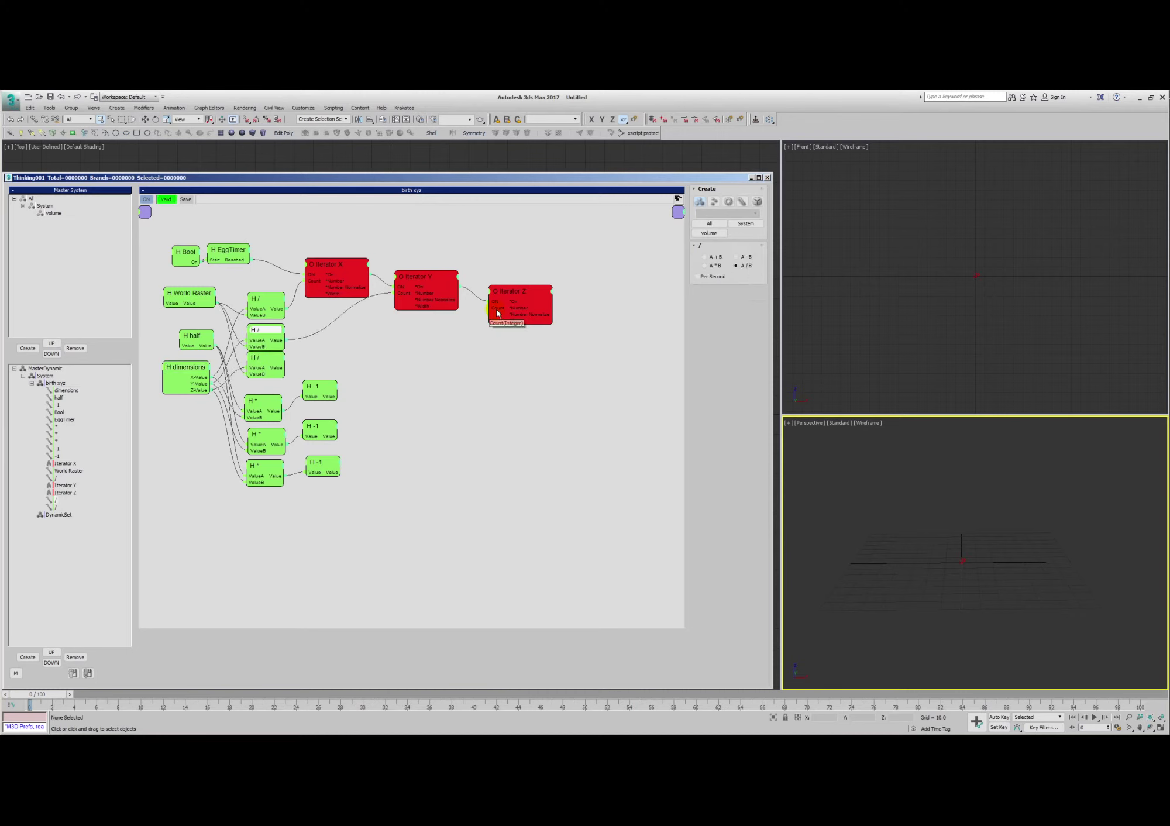
{"action": "left_click_drag", "start_coordinate": [489, 308], "coordinate": [285, 368]}
{"action": "left_click_drag", "start_coordinate": [398, 375], "coordinate": [310, 479]}
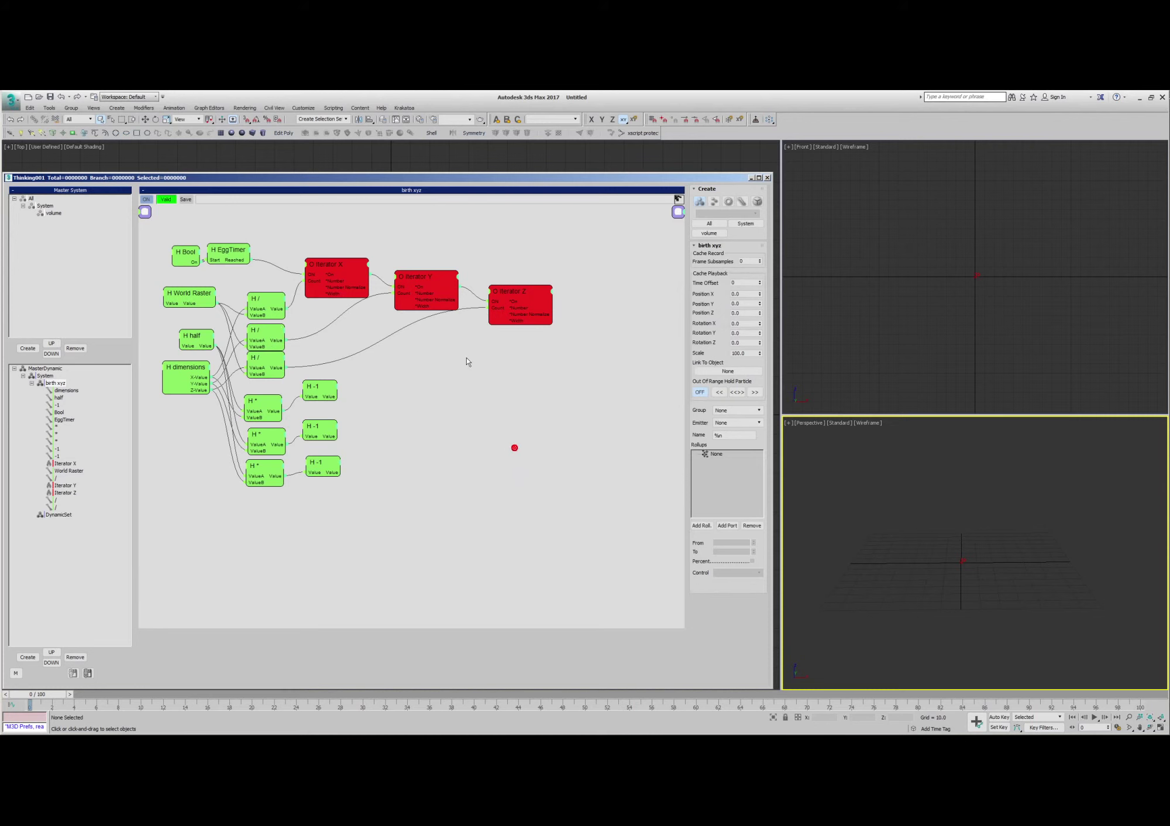
Add a Point3 helper beyond Iterator Z and stagger Iterators Y and Z slightly lower to the left.
{"action": "right_click", "coordinate": [441, 363]}
{"action": "mouse_move", "coordinate": [473, 389]}
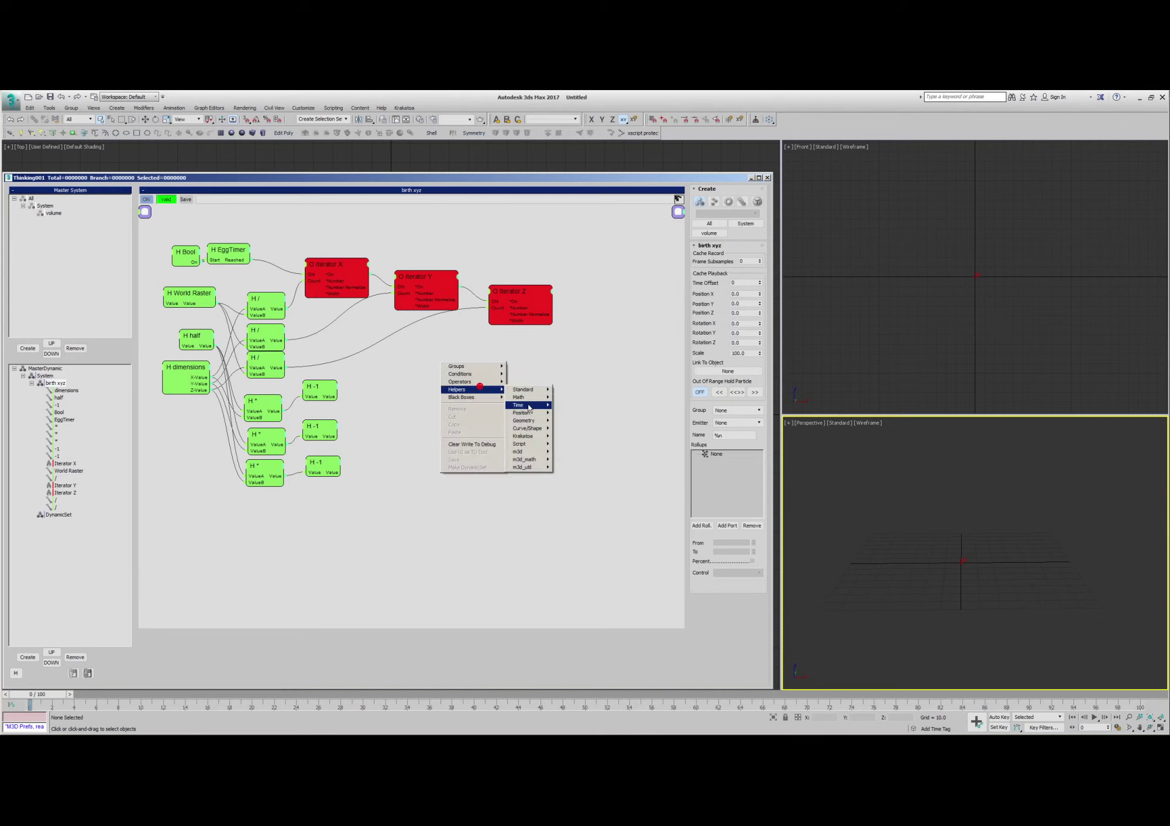
{"action": "mouse_move", "coordinate": [539, 404]}
{"action": "left_click", "coordinate": [563, 475]}
{"action": "left_click_drag", "start_coordinate": [489, 368], "coordinate": [578, 392]}
{"action": "left_click_drag", "start_coordinate": [438, 274], "coordinate": [431, 275]}
{"action": "left_click_drag", "start_coordinate": [515, 291], "coordinate": [504, 308]}
{"action": "mouse_move", "coordinate": [567, 398]}
{"action": "left_mouse_down"}
{"action": "mouse_move", "coordinate": [604, 398]}
{"action": "mouse_move", "coordinate": [576, 401]}
{"action": "left_mouse_up"}
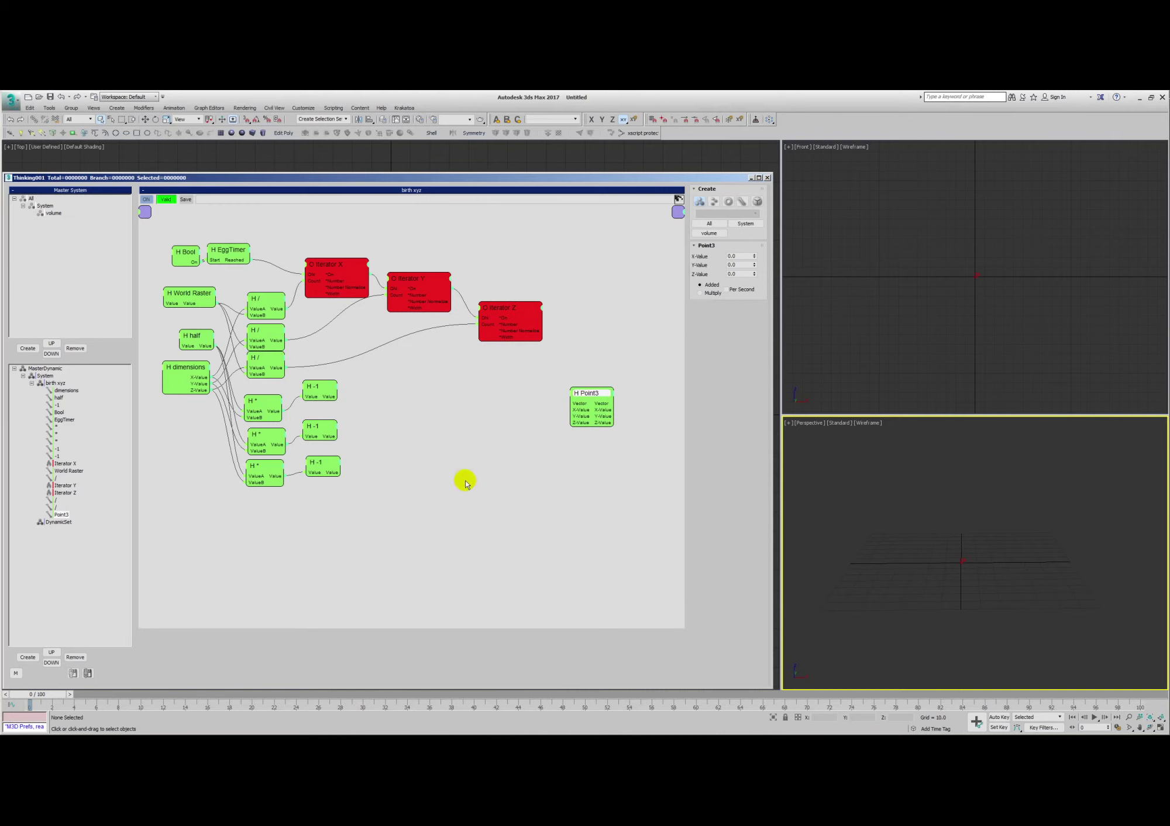
Add a Texmap helper in the empty area below the network.
{"action": "left_click", "coordinate": [467, 507]}
{"action": "key", "text": "Tab"}
{"action": "type", "text": "texmap"}
{"action": "key", "text": "Return"}
{"action": "left_click_drag", "start_coordinate": [432, 487], "coordinate": [410, 502]}
Add a TexmapColor helper, delete the Texmap helper and leave TexmapColor in its place.
{"action": "double_click", "coordinate": [484, 486]}
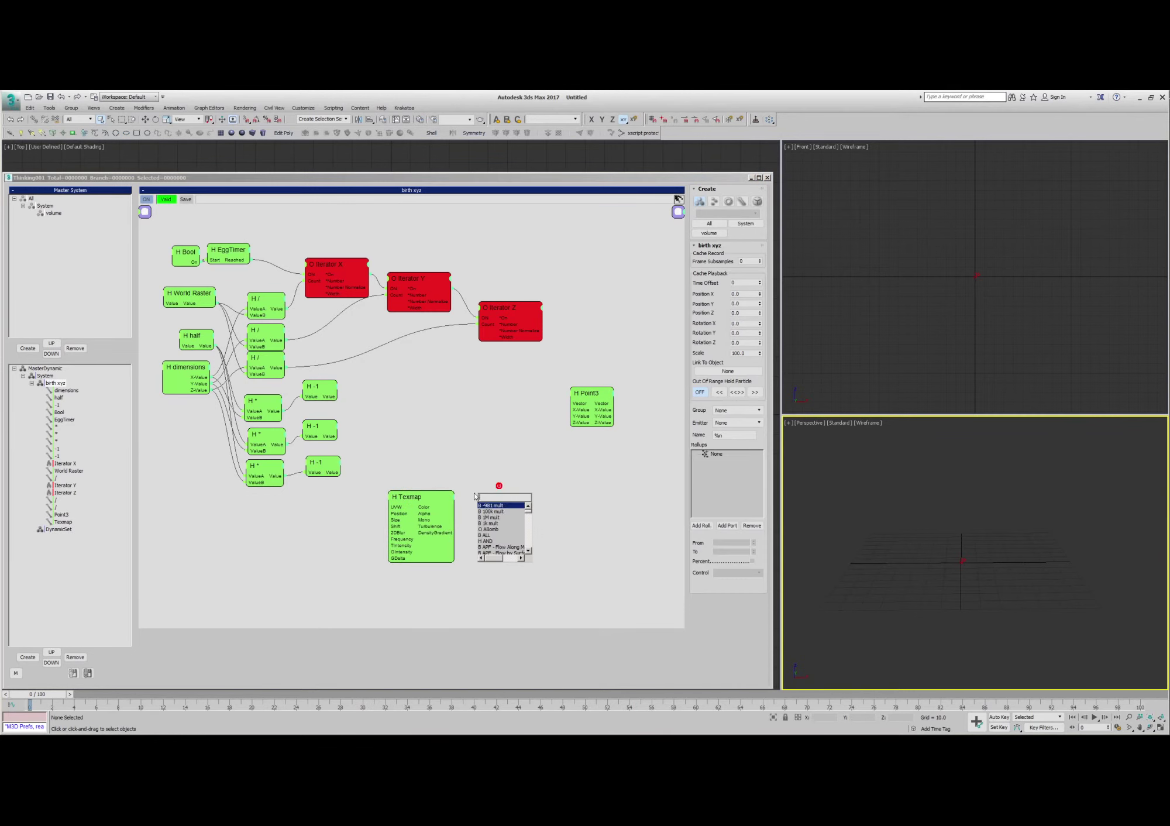
{"action": "type", "text": "texm"}
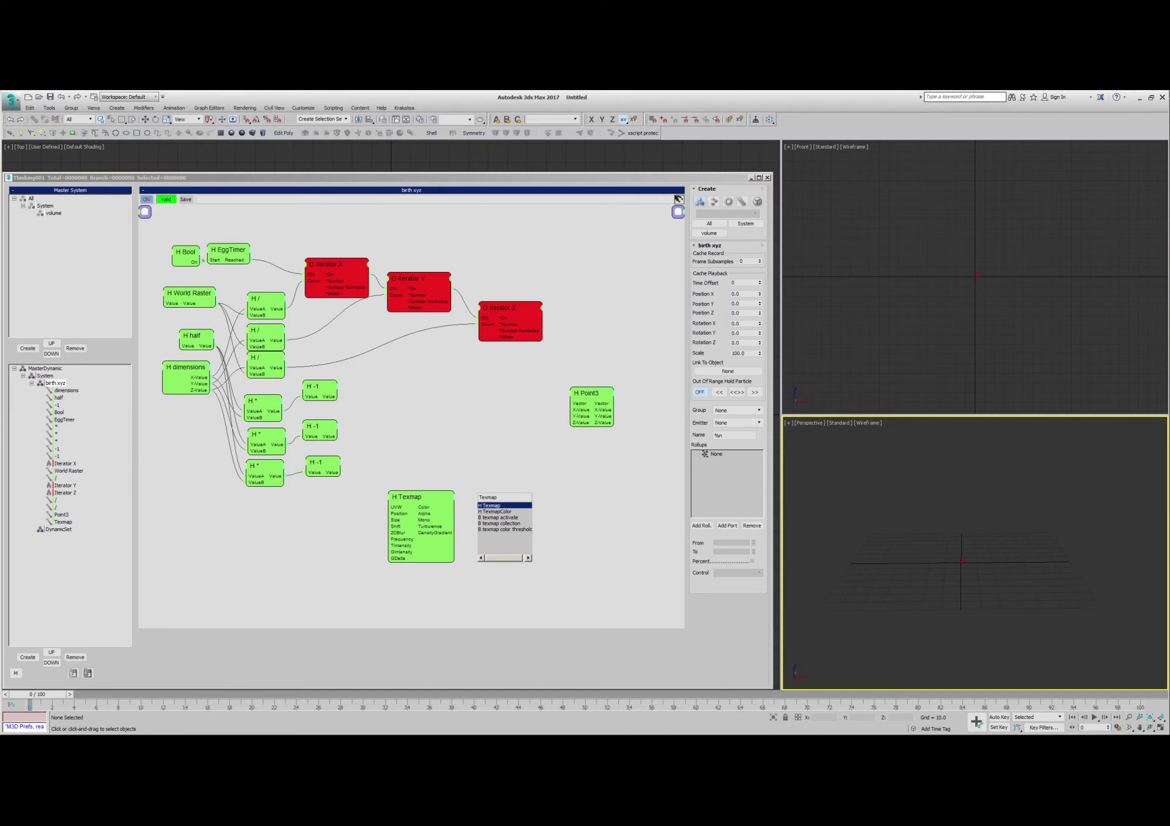
{"action": "key", "text": "Down"}
{"action": "left_click", "coordinate": [475, 496]}
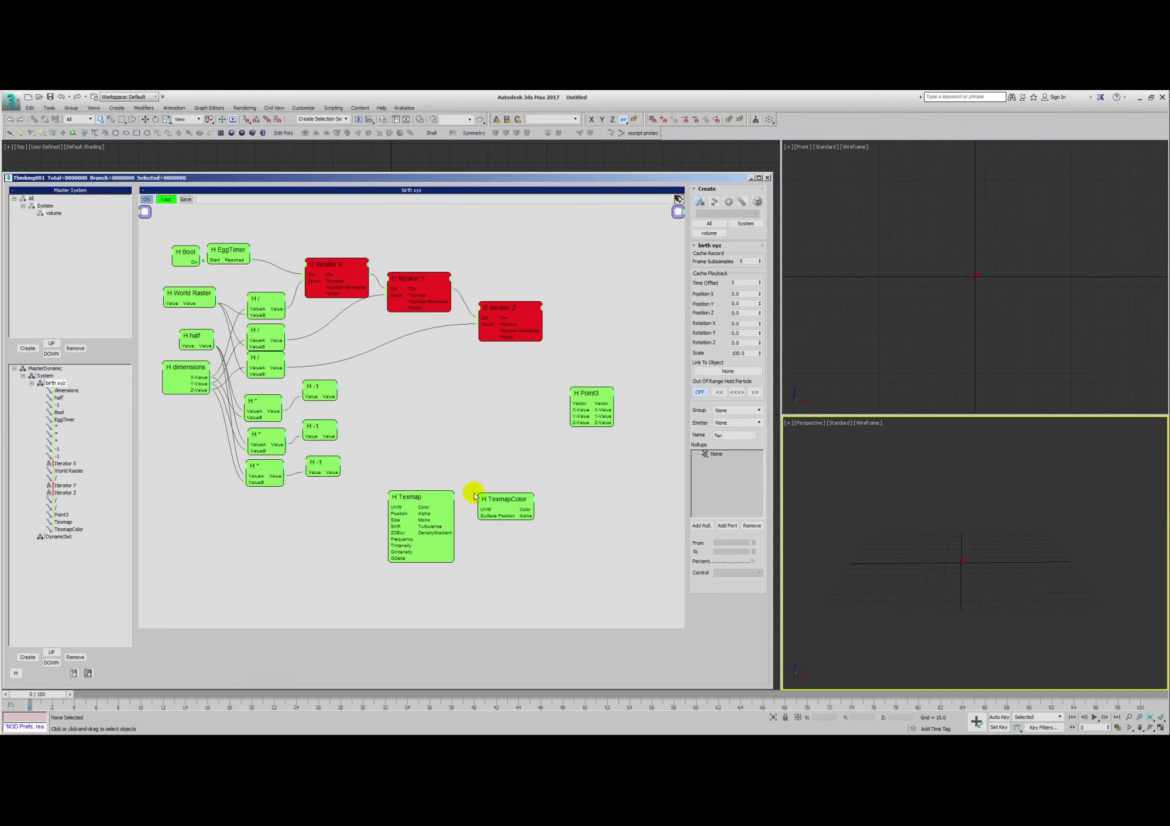
{"action": "left_click_drag", "start_coordinate": [448, 497], "coordinate": [433, 501]}
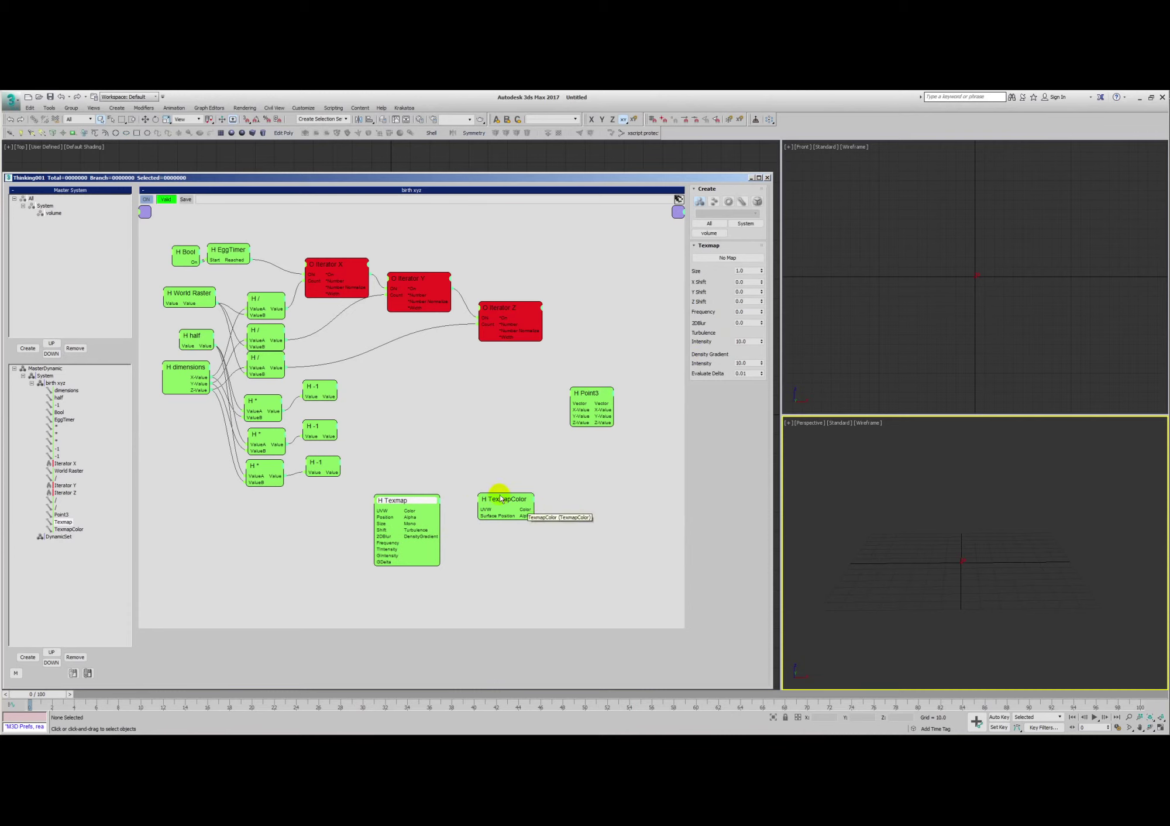
{"action": "left_click_drag", "start_coordinate": [501, 501], "coordinate": [416, 495]}
{"action": "left_click", "coordinate": [435, 503]}
{"action": "key", "text": "Delete"}
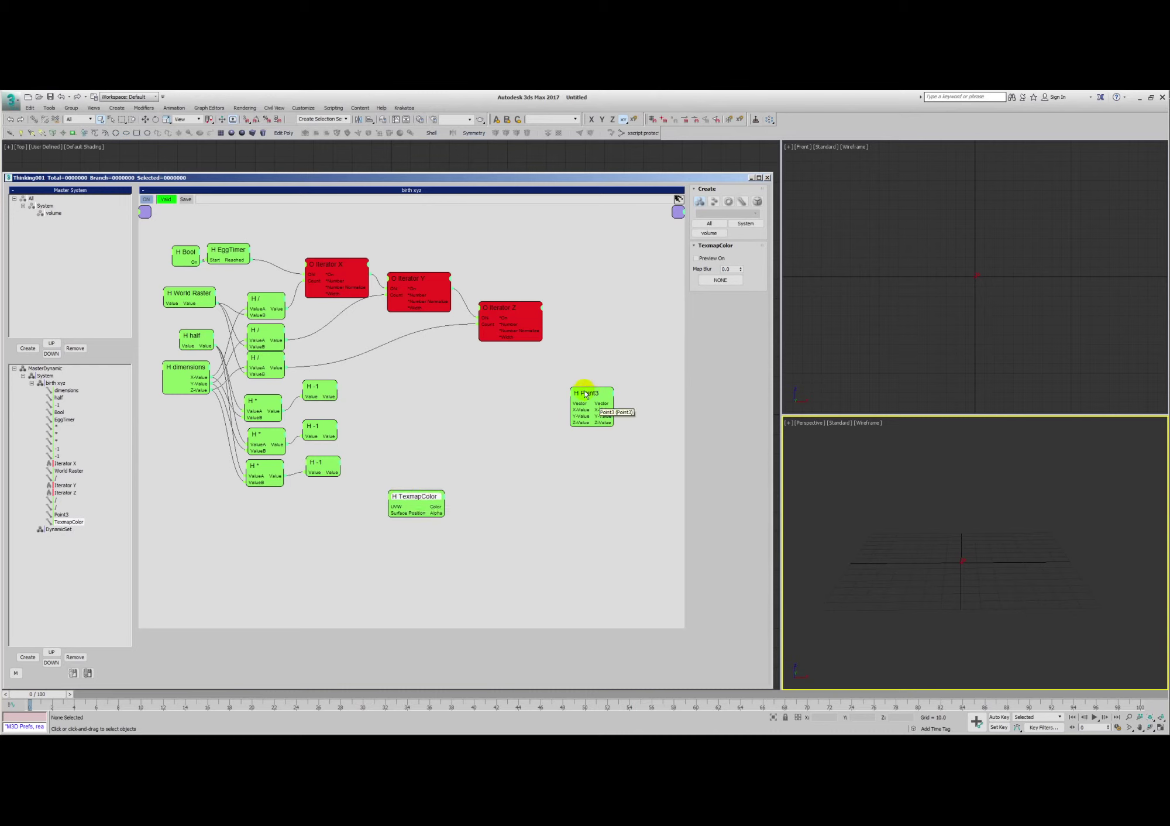
Rearrange the three iterators into a looser descending staircase.
{"action": "left_click_drag", "start_coordinate": [515, 309], "coordinate": [502, 309]}
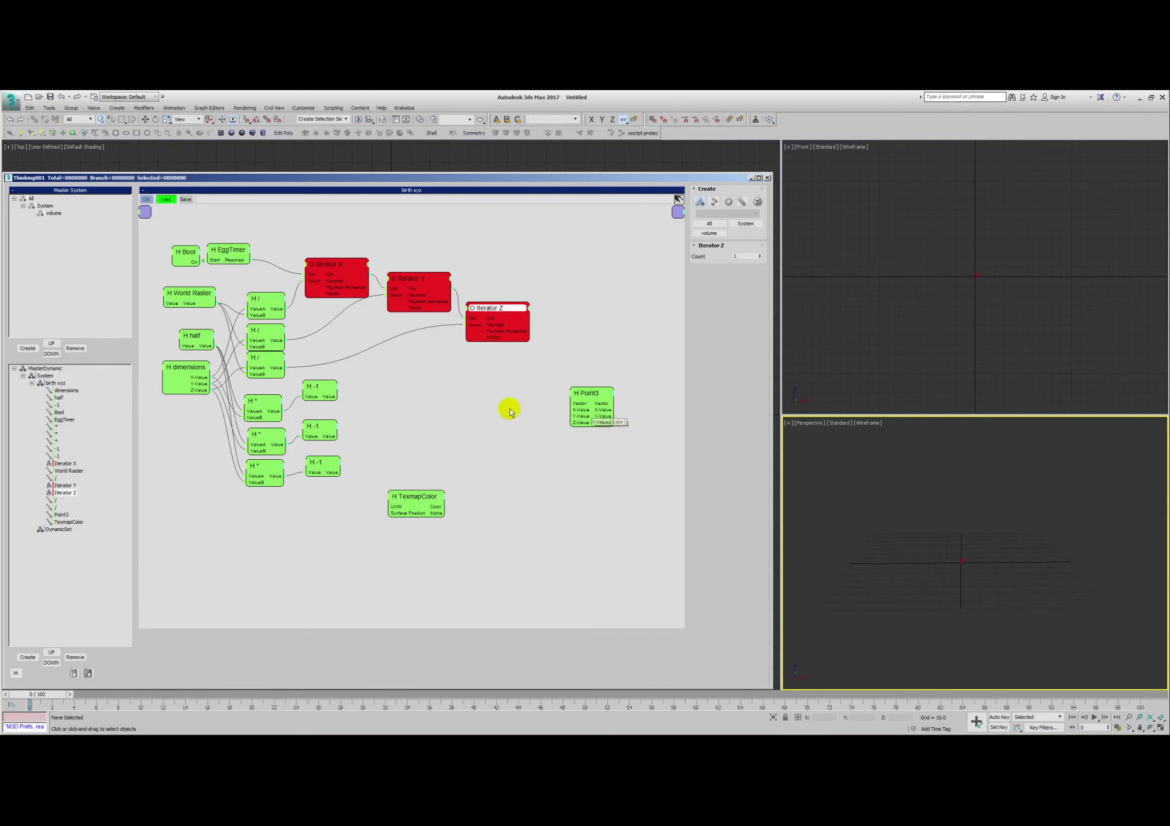
{"action": "left_click_drag", "start_coordinate": [419, 277], "coordinate": [419, 286]}
{"action": "left_click_drag", "start_coordinate": [487, 306], "coordinate": [484, 312]}
{"action": "left_click_drag", "start_coordinate": [306, 264], "coordinate": [298, 264]}
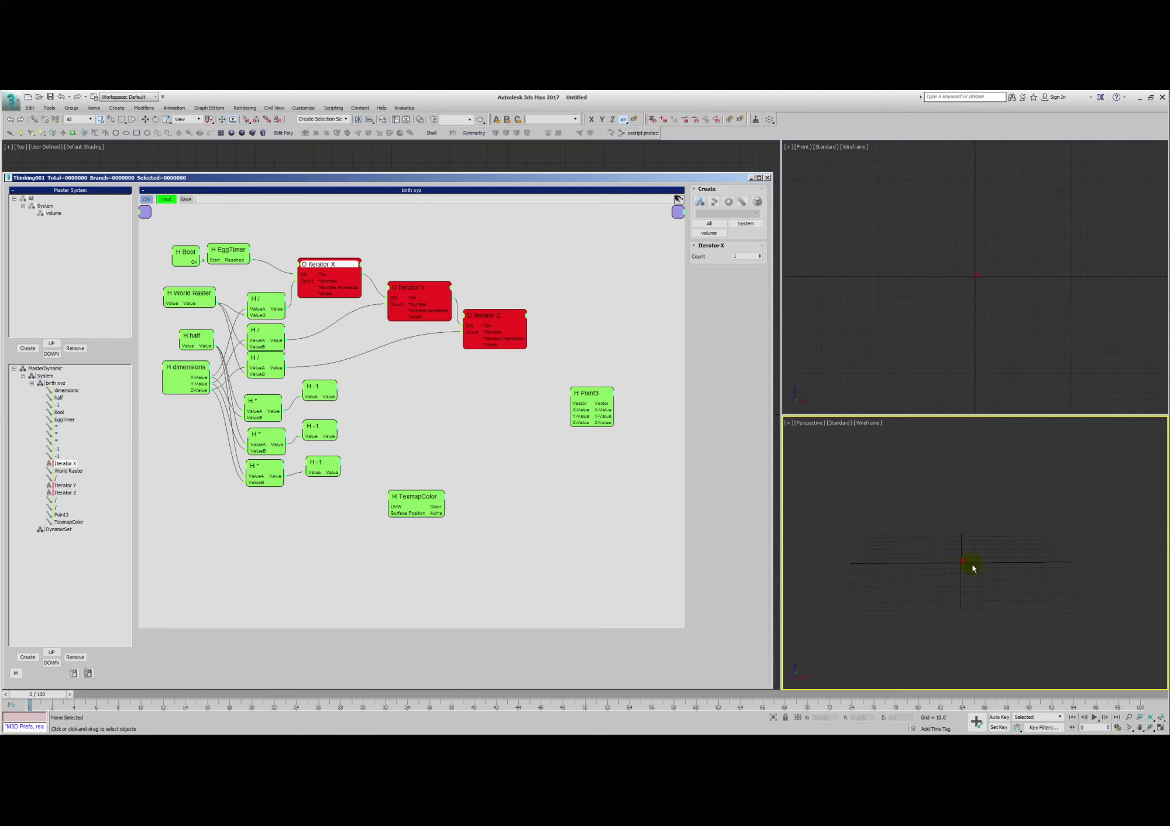
Add a ValueToValue helper between the "-1" helpers and the Point3 helper.
{"action": "left_click", "coordinate": [379, 383]}
{"action": "right_click", "coordinate": [370, 379]}
{"action": "mouse_move", "coordinate": [380, 413]}
{"action": "mouse_move", "coordinate": [423, 409]}
{"action": "left_click", "coordinate": [475, 516]}
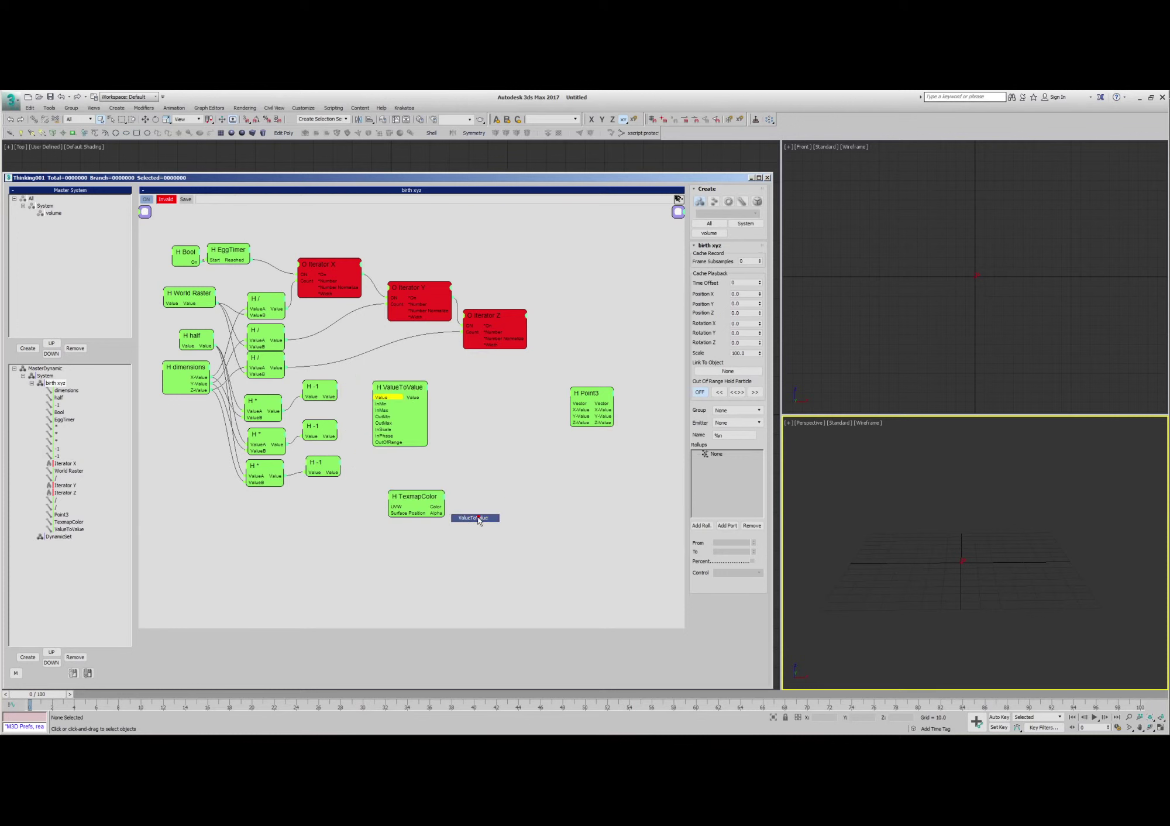
{"action": "left_click_drag", "start_coordinate": [396, 393], "coordinate": [401, 387]}
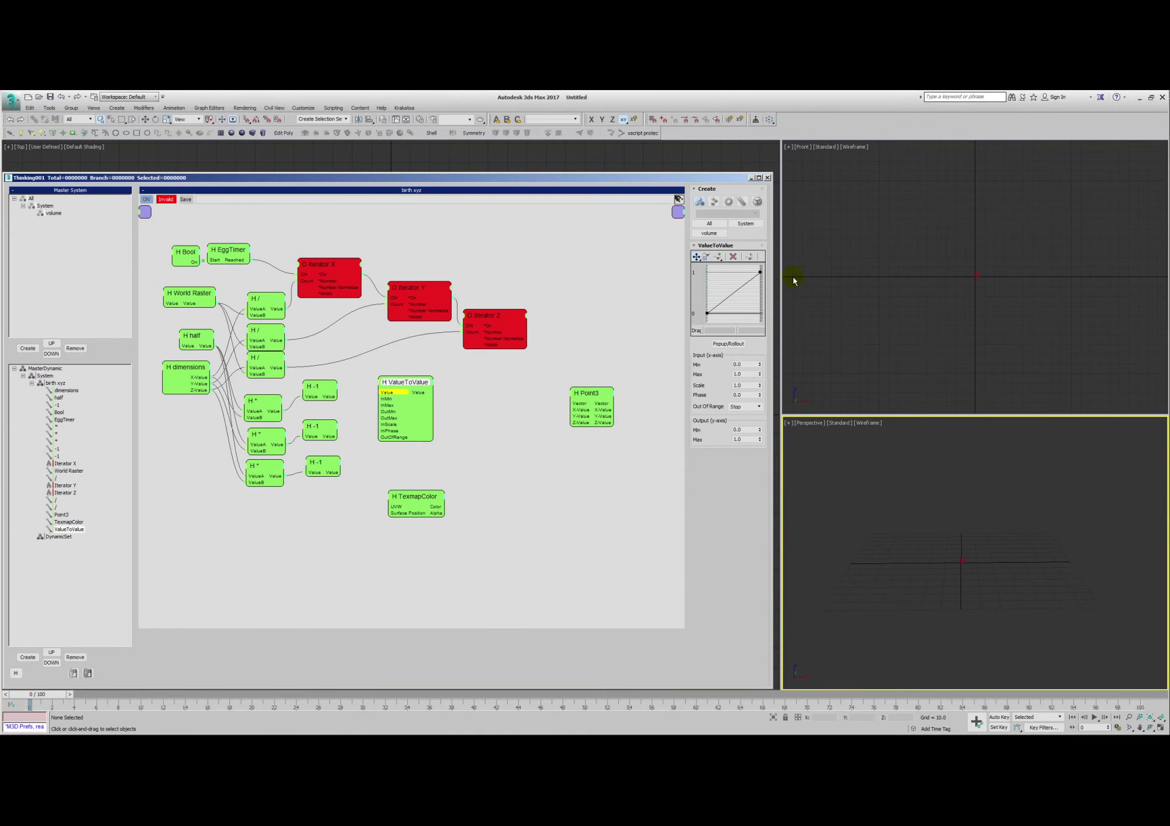
Connect Iterator X's Number Normalize output to the ValueToValue helper's Value input and check its input and output ranges.
{"action": "left_click_drag", "start_coordinate": [328, 264], "coordinate": [325, 267]}
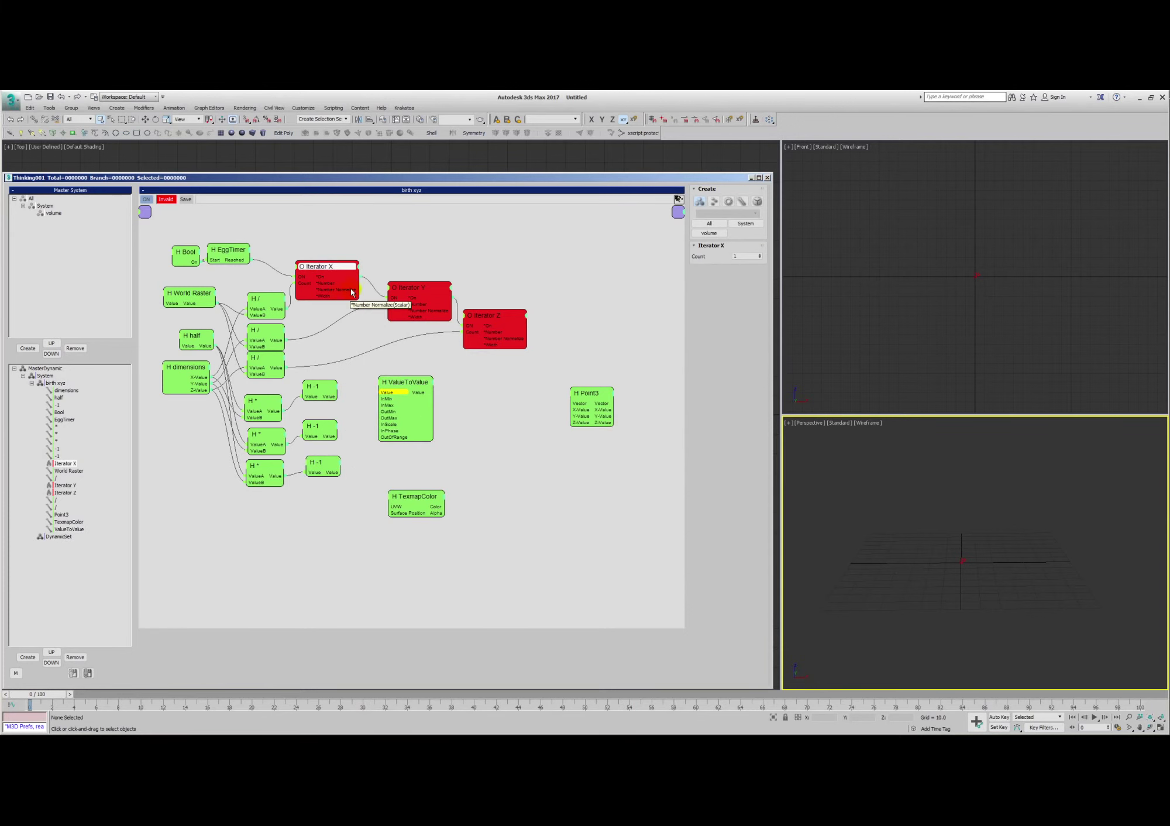
{"action": "left_click", "coordinate": [336, 308]}
{"action": "left_click", "coordinate": [295, 296]}
{"action": "left_click_drag", "start_coordinate": [369, 380], "coordinate": [405, 380]}
{"action": "left_click", "coordinate": [403, 381]}
{"action": "left_click", "coordinate": [743, 364]}
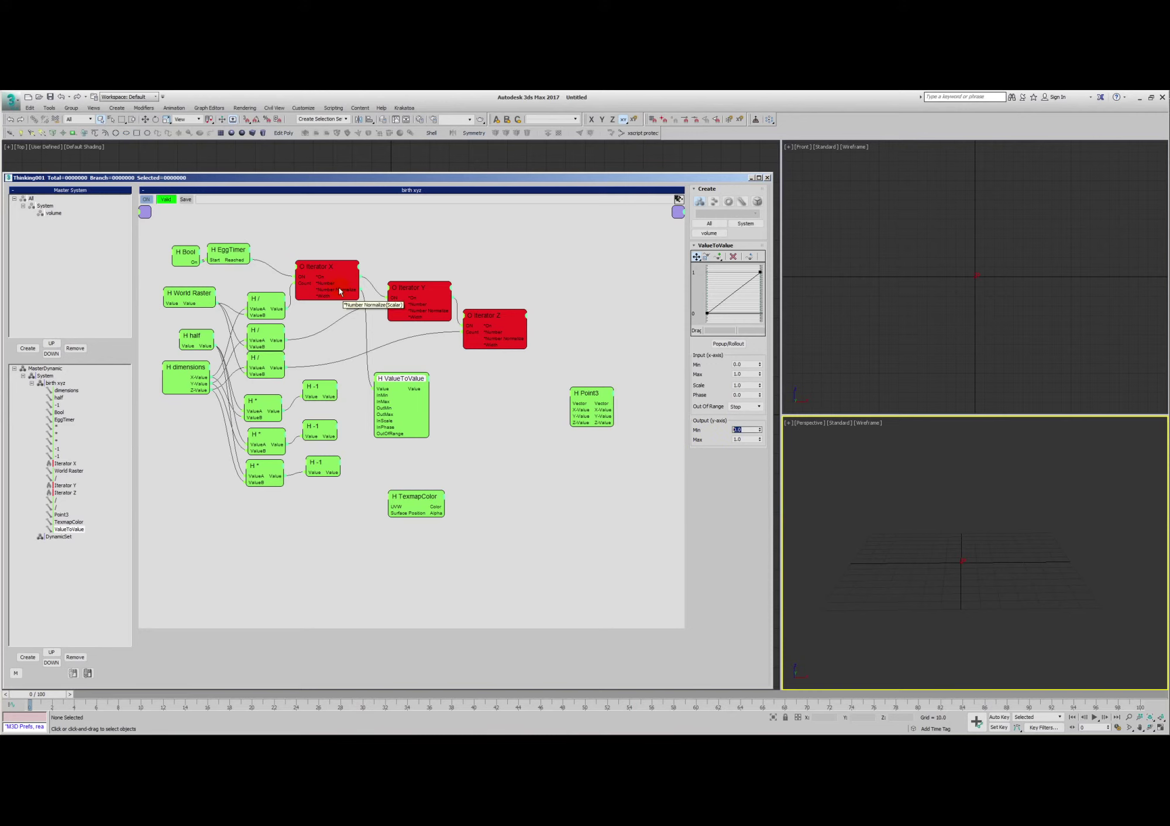
{"action": "left_click_drag", "start_coordinate": [361, 303], "coordinate": [359, 293]}
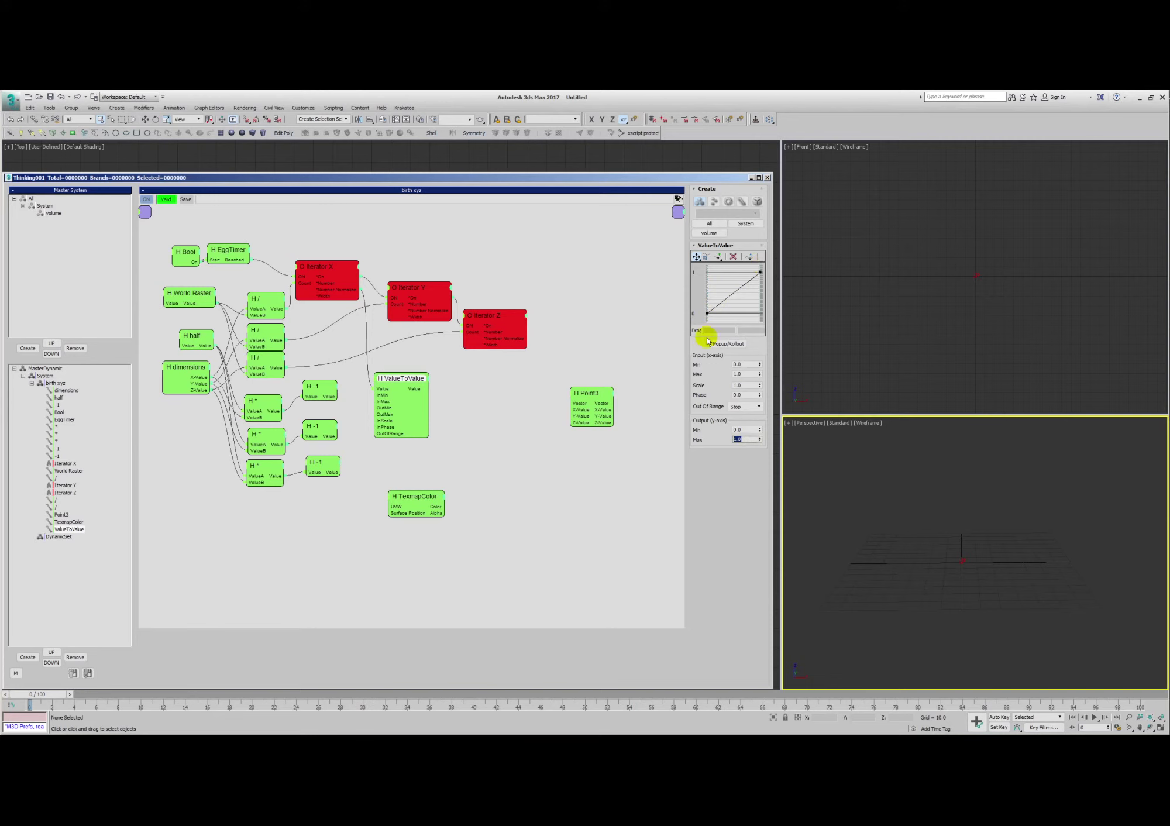
{"action": "left_click", "coordinate": [706, 314]}
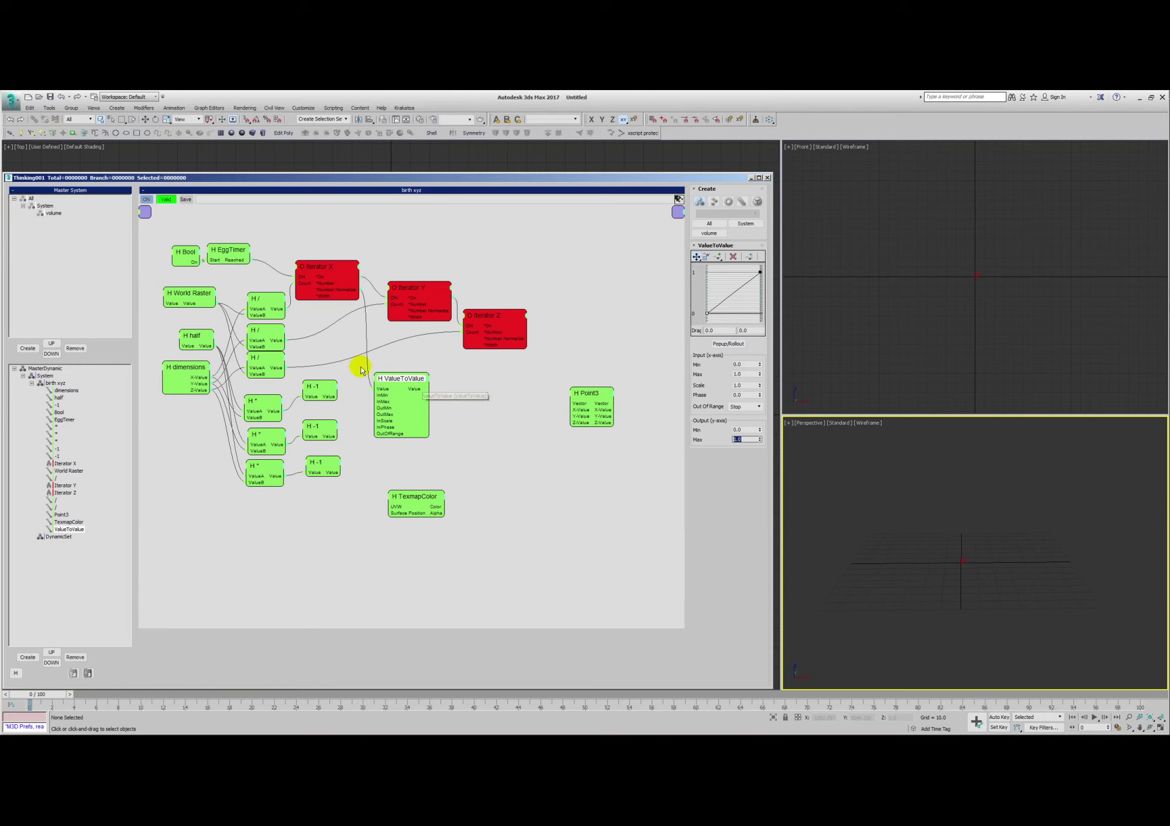
{"action": "left_click_drag", "start_coordinate": [394, 380], "coordinate": [394, 378]}
{"action": "left_click", "coordinate": [719, 431]}
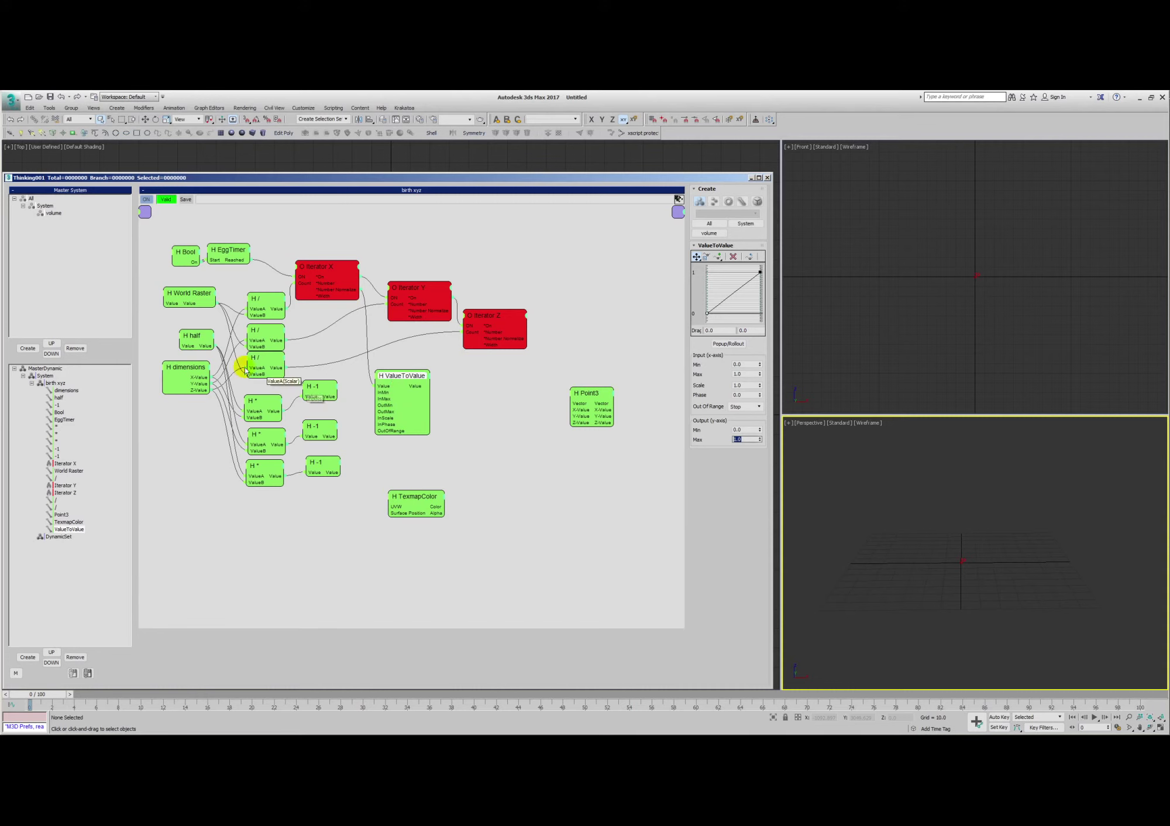
Connect the first "-1" helper to ValueToValue's OutMin and the first "*" result to OutMax, and remove the half helper's unused input.
{"action": "left_click_drag", "start_coordinate": [182, 368], "coordinate": [180, 381]}
{"action": "left_click_drag", "start_coordinate": [259, 401], "coordinate": [313, 384]}
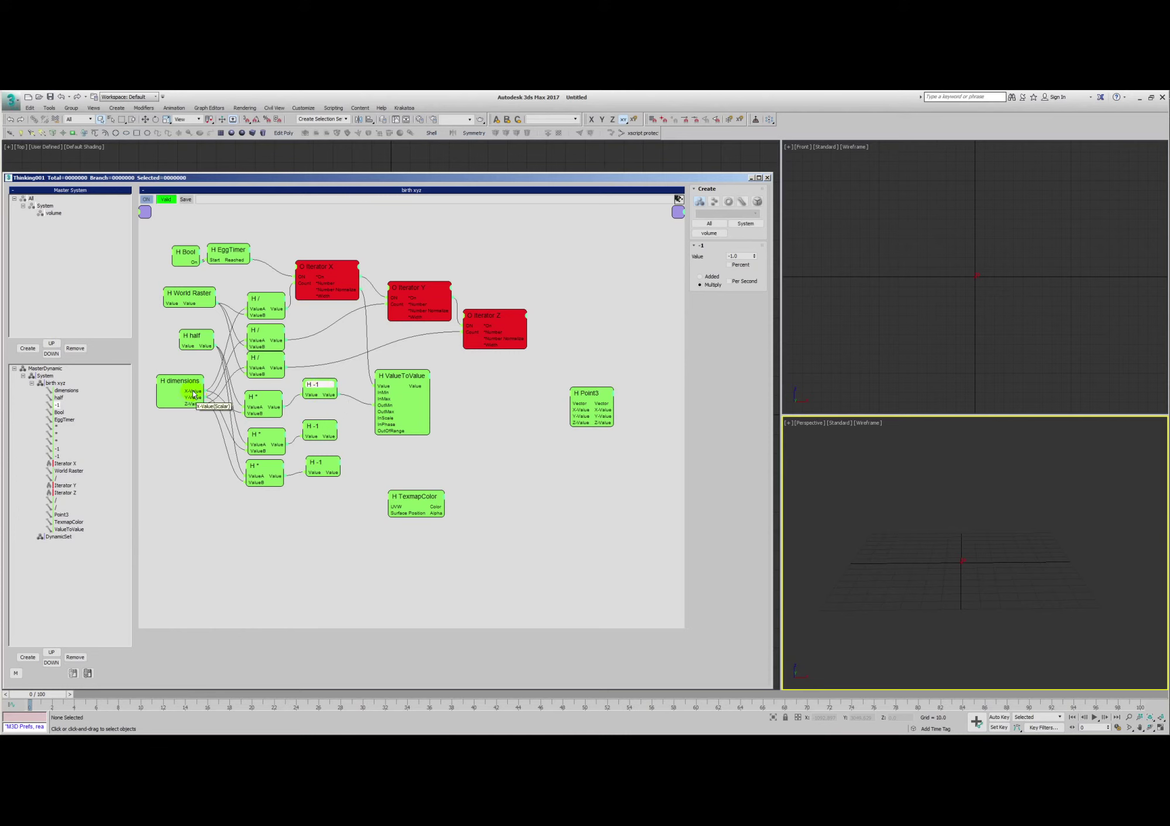
{"action": "left_click_drag", "start_coordinate": [384, 412], "coordinate": [272, 408]}
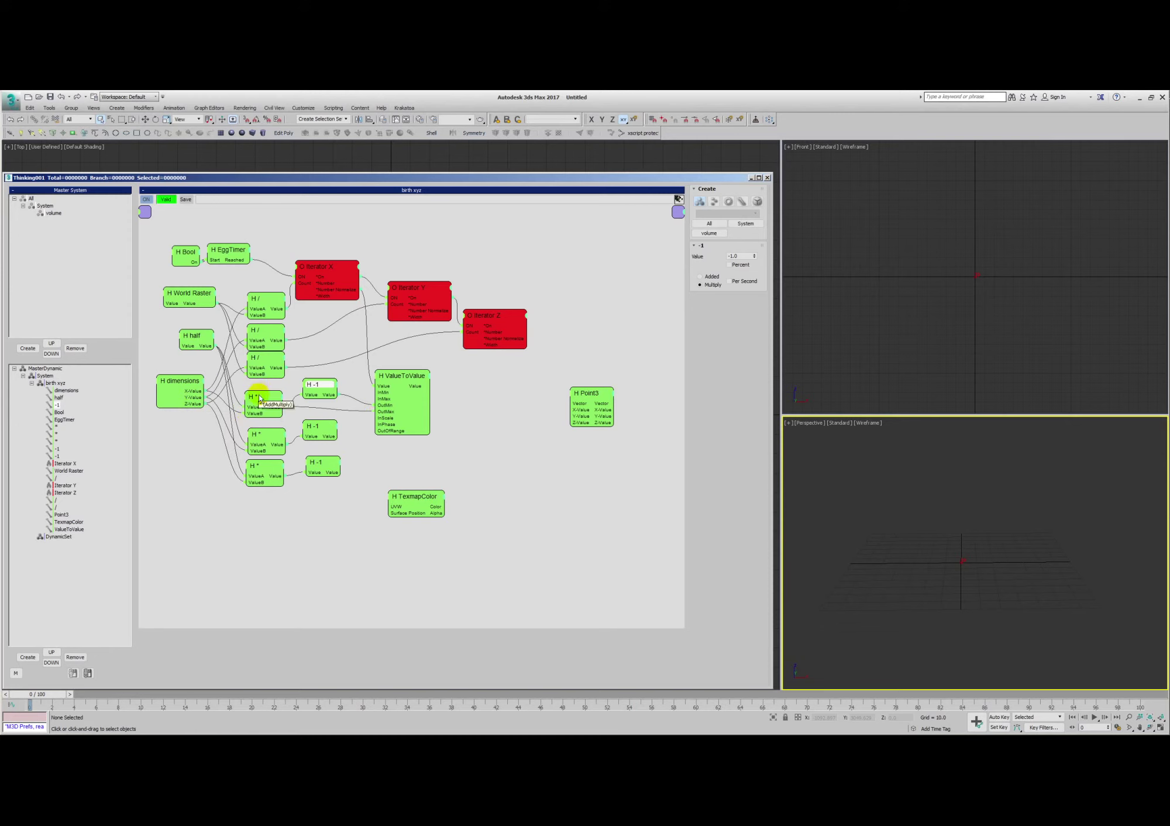
{"action": "left_click_drag", "start_coordinate": [168, 383], "coordinate": [189, 349]}
{"action": "left_click", "coordinate": [187, 342]}
{"action": "left_click", "coordinate": [410, 375]}
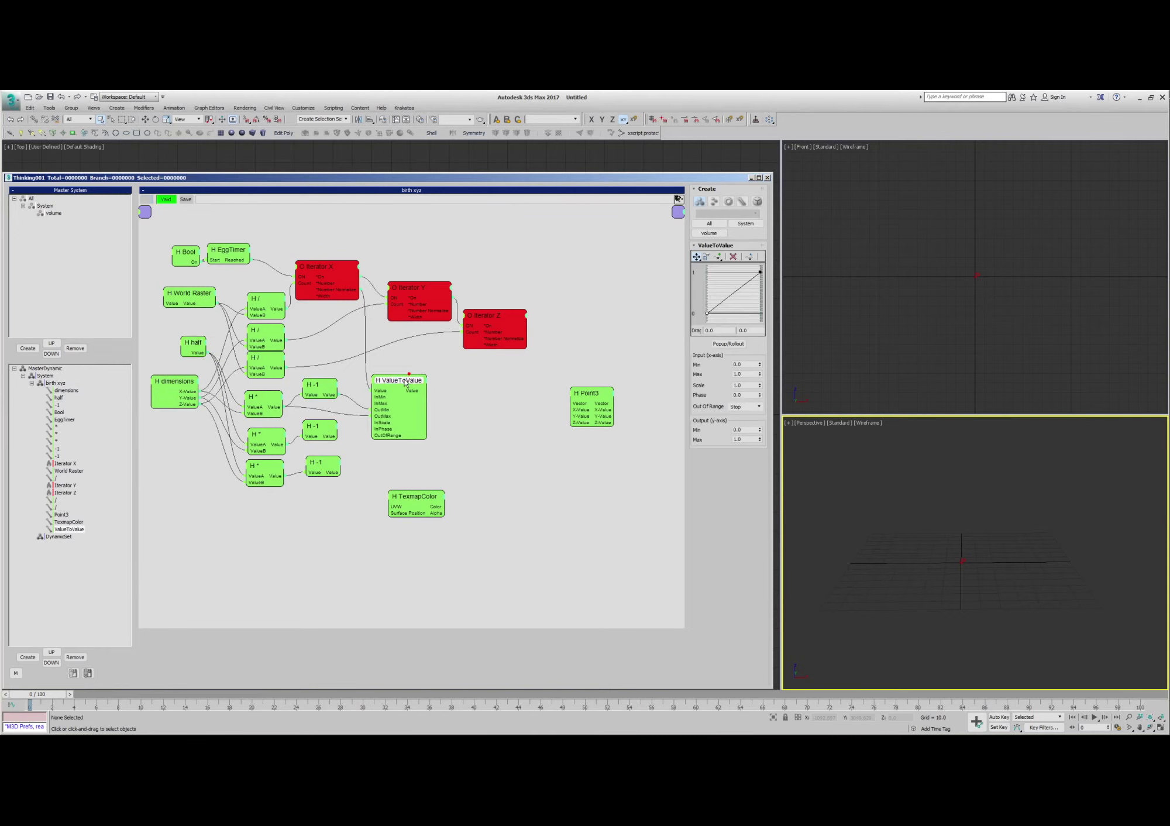
Make two copies of the ValueToValue helper beside the original and move Point3 farther out to make room.
{"action": "left_click_drag", "start_coordinate": [410, 376], "coordinate": [566, 442]}
{"action": "left_click_drag", "start_coordinate": [591, 392], "coordinate": [625, 409]}
{"action": "left_click_drag", "start_coordinate": [558, 437], "coordinate": [540, 430]}
{"action": "left_click_drag", "start_coordinate": [478, 386], "coordinate": [489, 396]}
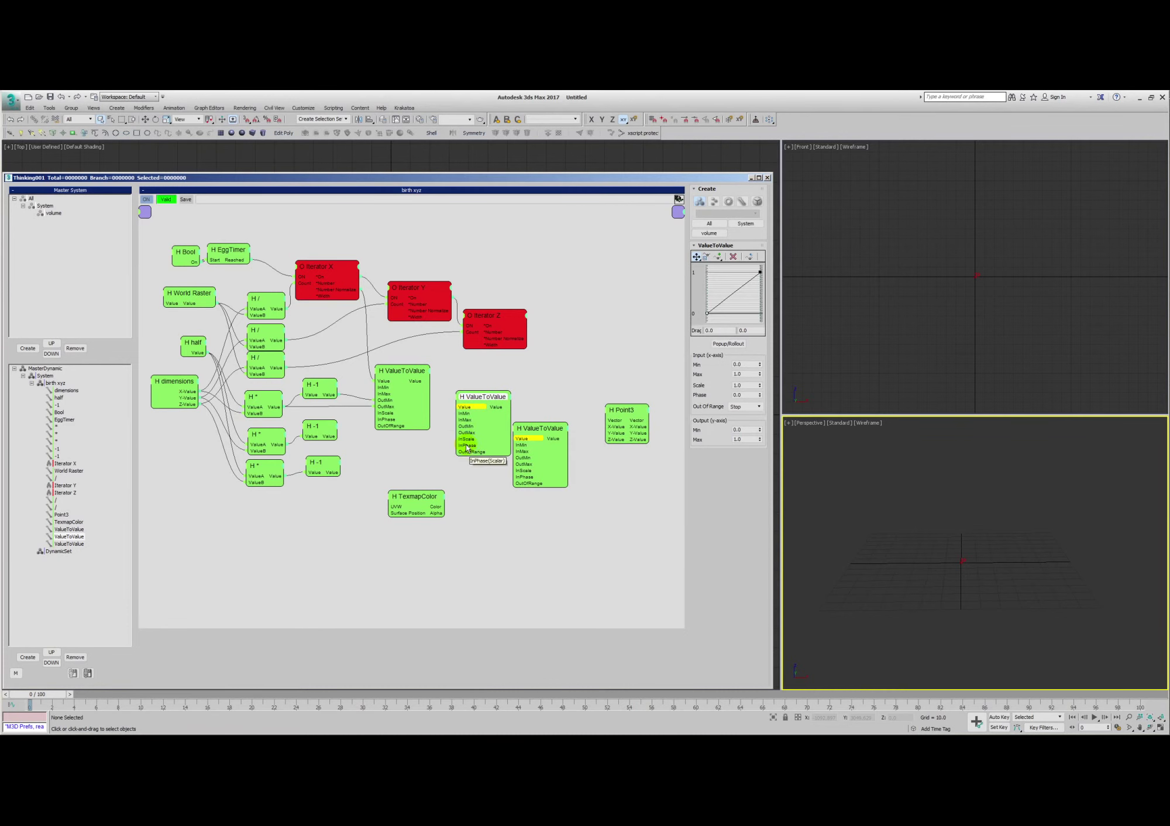
Connect the second "-1" helper to the second ValueToValue's OutMin and the second "*" result to its OutMax, then space out the "*" helpers.
{"action": "left_click_drag", "start_coordinate": [342, 451], "coordinate": [463, 432]}
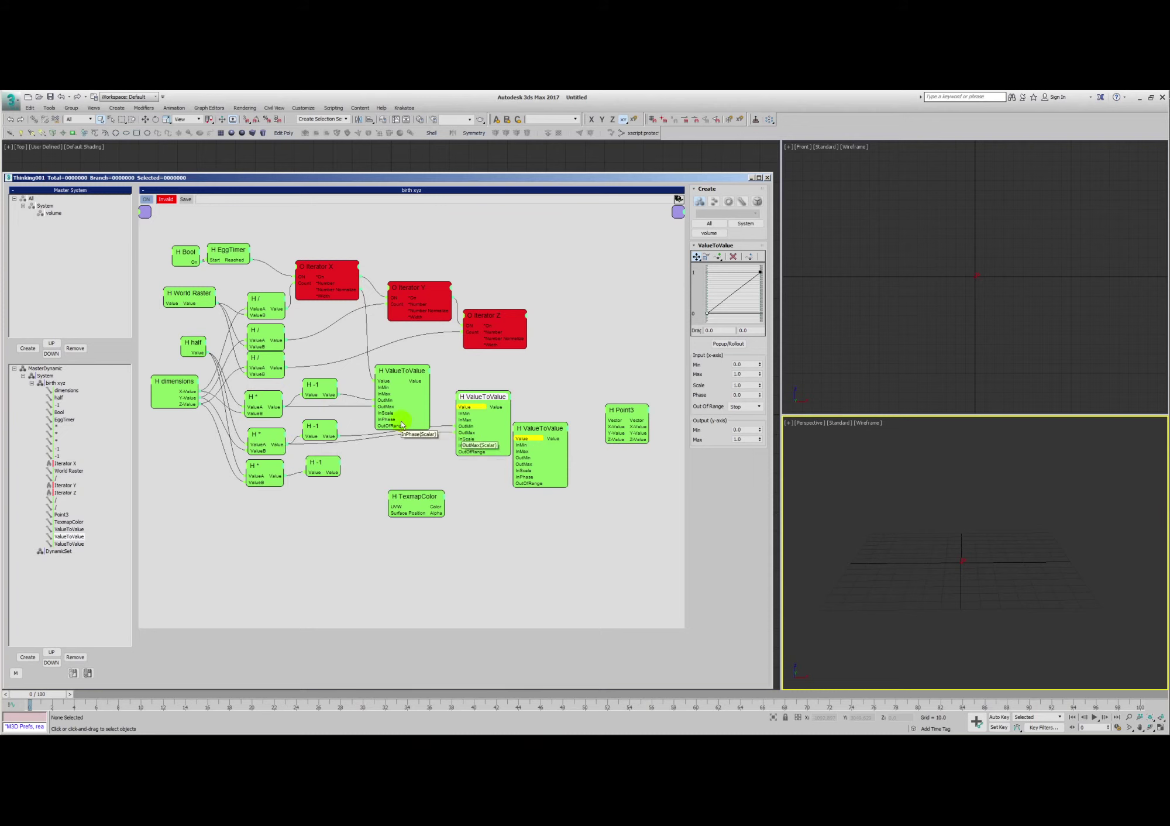
{"action": "left_click", "coordinate": [265, 403]}
{"action": "left_click", "coordinate": [402, 371]}
{"action": "left_click", "coordinate": [262, 401]}
{"action": "left_click_drag", "start_coordinate": [262, 400], "coordinate": [262, 402]}
{"action": "left_click", "coordinate": [260, 436]}
{"action": "left_click_drag", "start_coordinate": [259, 465], "coordinate": [261, 473]}
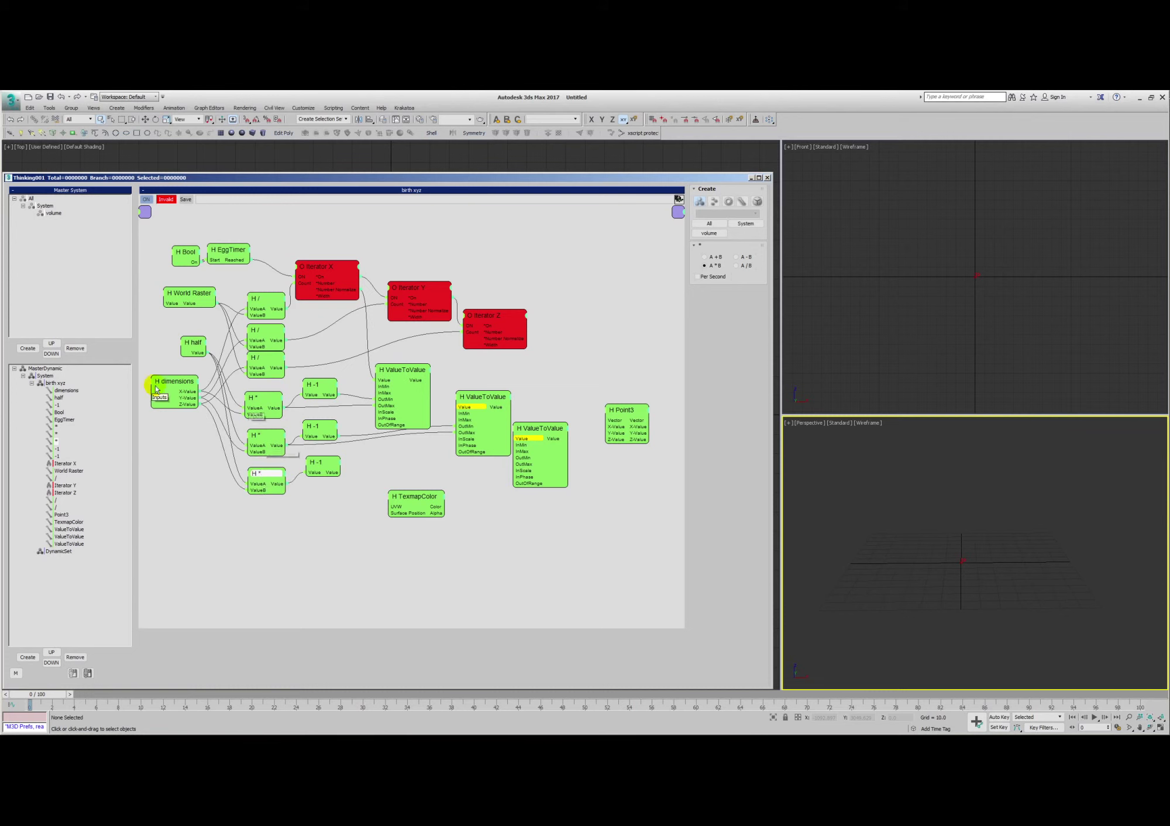
{"action": "left_click_drag", "start_coordinate": [168, 386], "coordinate": [171, 393]}
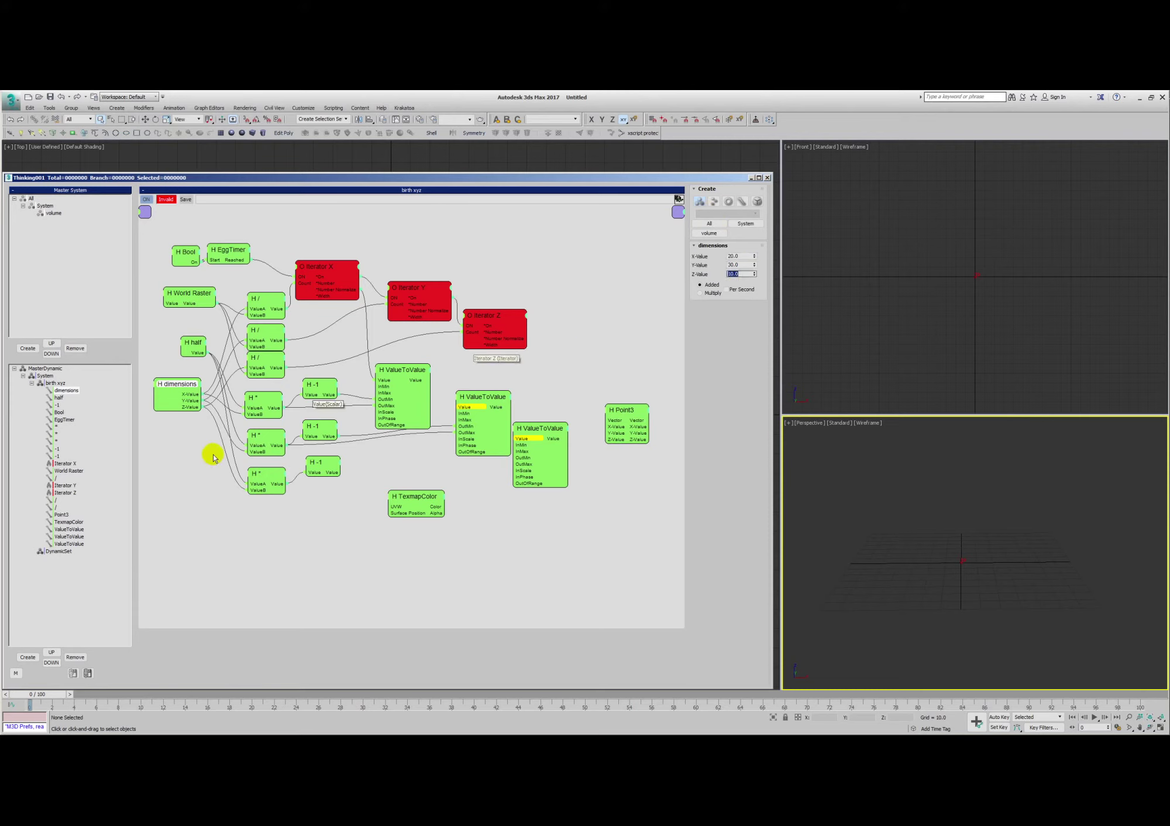
Move the third ValueToValue lower and connect the third "-1" helper to its OutMin and the third "*" result to its OutMax.
{"action": "left_click_drag", "start_coordinate": [321, 466], "coordinate": [320, 472]}
{"action": "left_click_drag", "start_coordinate": [423, 496], "coordinate": [424, 507]}
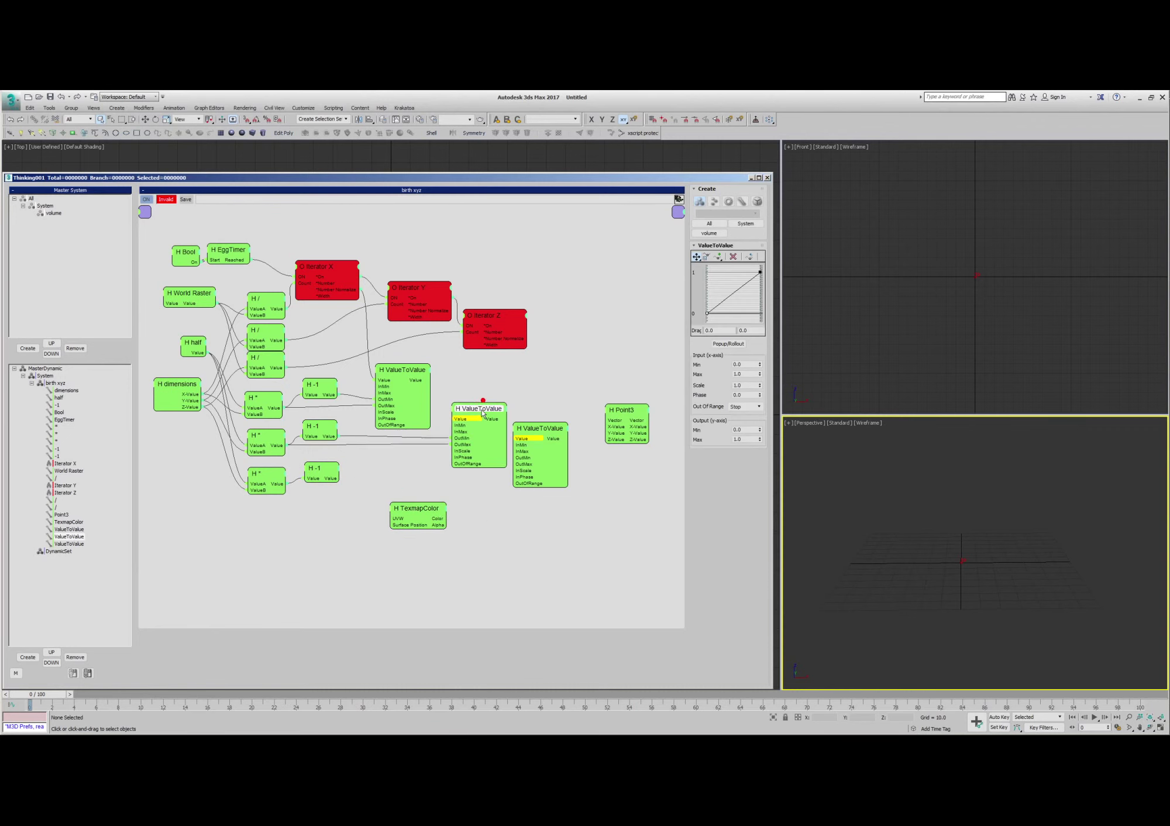
{"action": "left_click_drag", "start_coordinate": [532, 428], "coordinate": [532, 523]}
{"action": "left_click", "coordinate": [381, 461]}
{"action": "left_click_drag", "start_coordinate": [328, 496], "coordinate": [284, 485]}
{"action": "left_click_drag", "start_coordinate": [541, 487], "coordinate": [540, 492]}
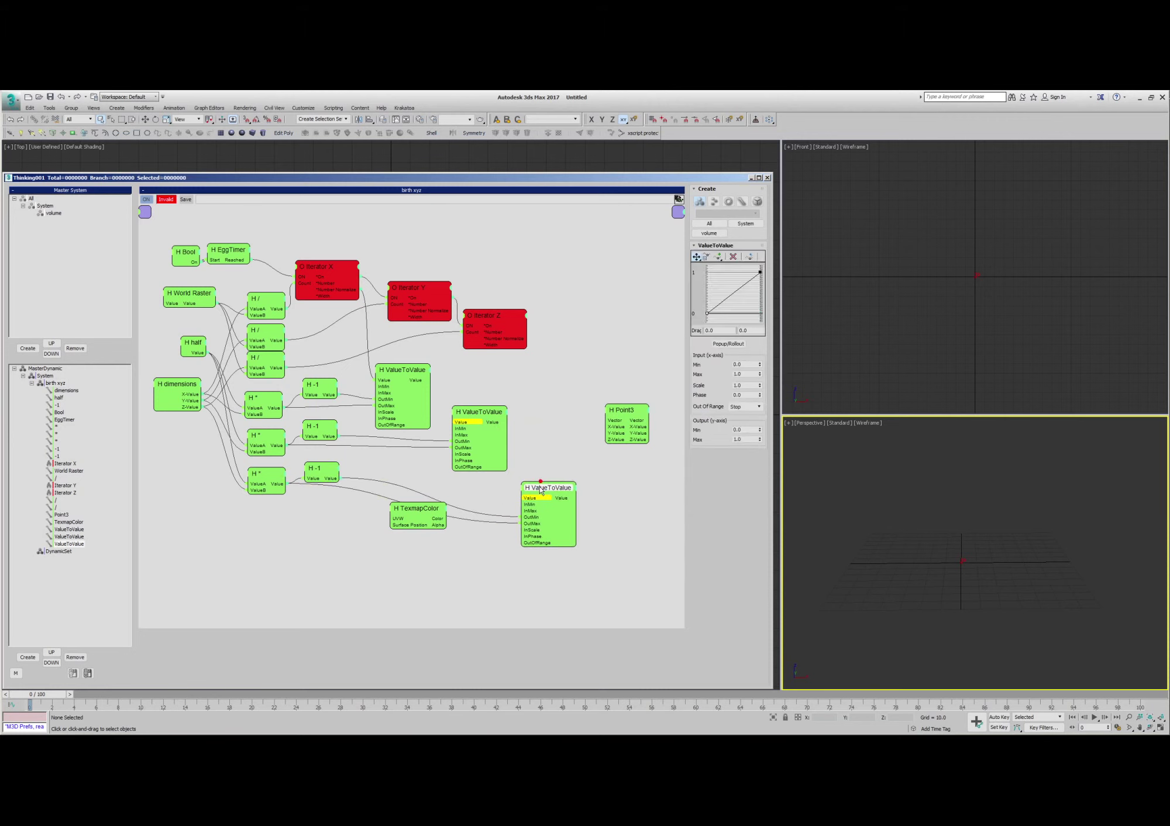
Connect Iterators Y and Z to the second and third ValueToValue inputs, and the three ValueToValue outputs to Point3's X, Y and Z values.
{"action": "left_click_drag", "start_coordinate": [459, 422], "coordinate": [471, 427]}
{"action": "left_click_drag", "start_coordinate": [472, 369], "coordinate": [568, 488]}
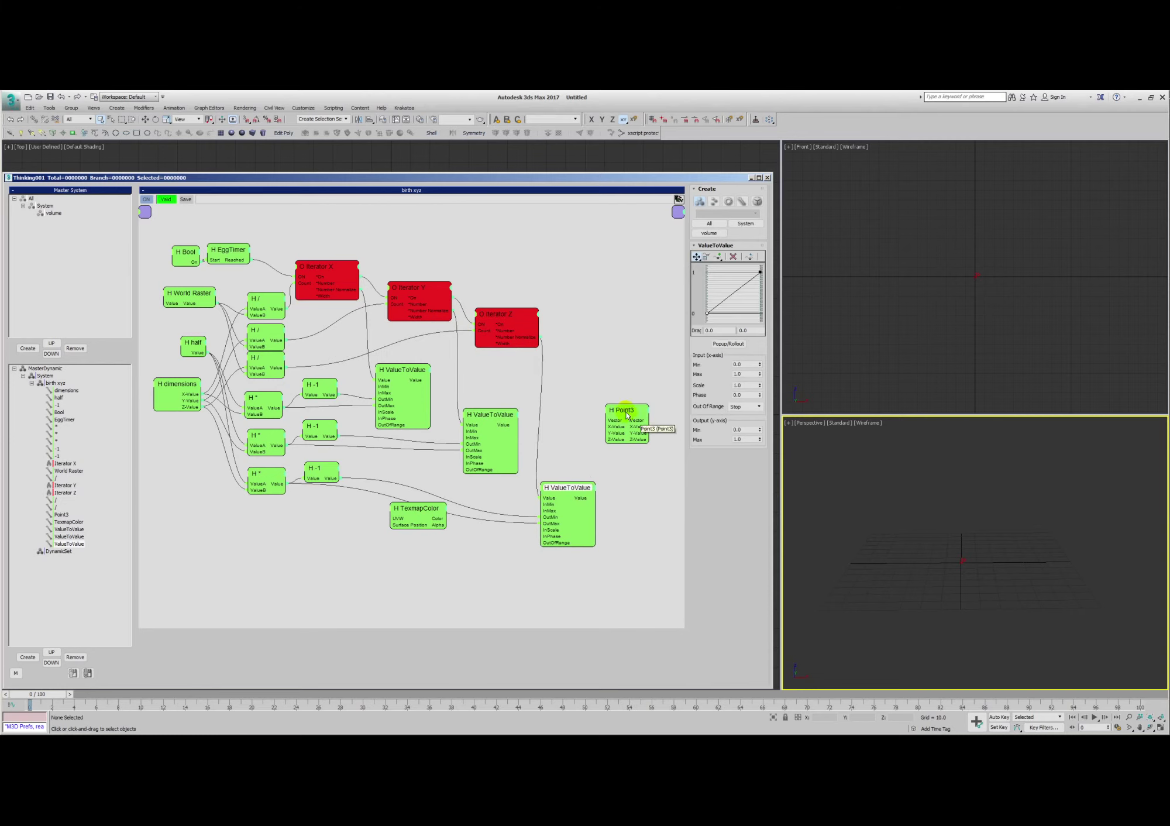
{"action": "left_click_drag", "start_coordinate": [623, 410], "coordinate": [503, 426]}
{"action": "left_click_drag", "start_coordinate": [627, 445], "coordinate": [581, 497]}
Hide the unused ports on the three ValueToValue helpers and tidy their layout together with Point3 and TexmapColor.
{"action": "double_click", "coordinate": [578, 491]}
{"action": "double_click", "coordinate": [480, 413]}
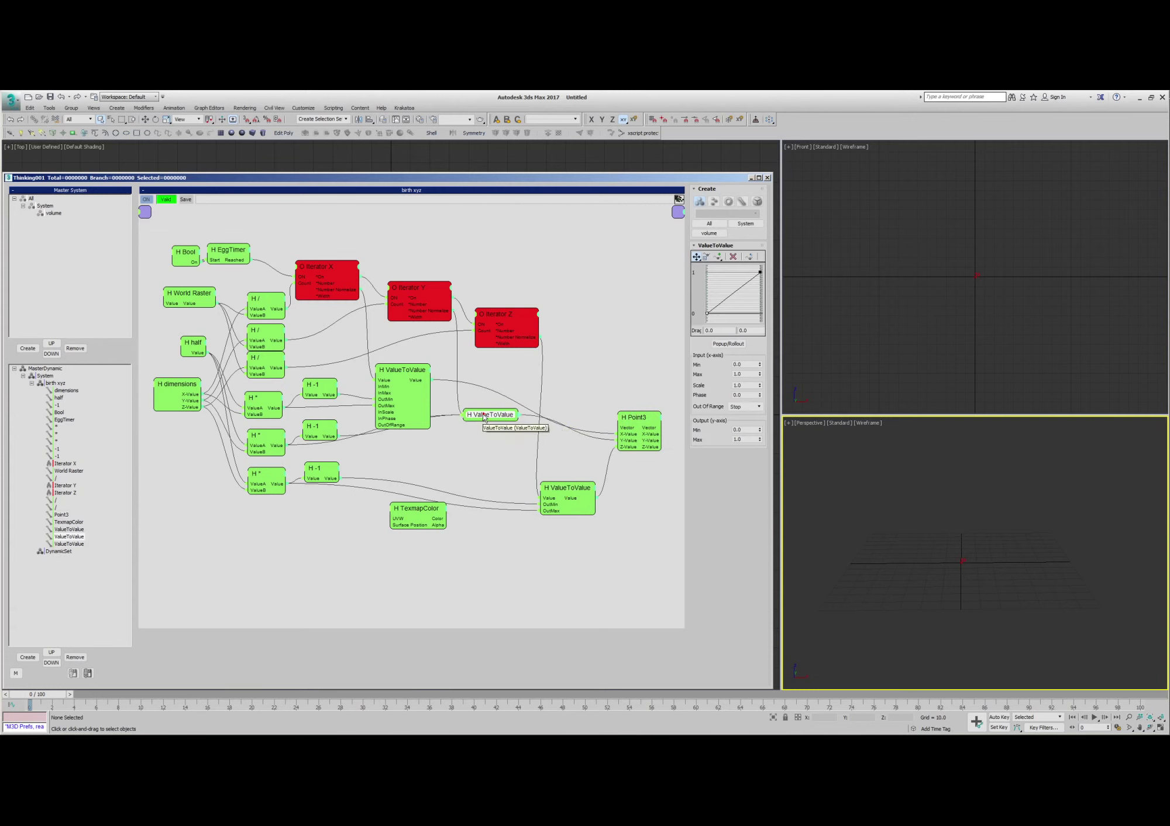
{"action": "double_click", "coordinate": [394, 371]}
{"action": "left_click_drag", "start_coordinate": [485, 414], "coordinate": [476, 411]}
{"action": "left_click_drag", "start_coordinate": [588, 486], "coordinate": [576, 448]}
{"action": "left_click_drag", "start_coordinate": [657, 420], "coordinate": [634, 410]}
{"action": "left_click_drag", "start_coordinate": [414, 508], "coordinate": [413, 526]}
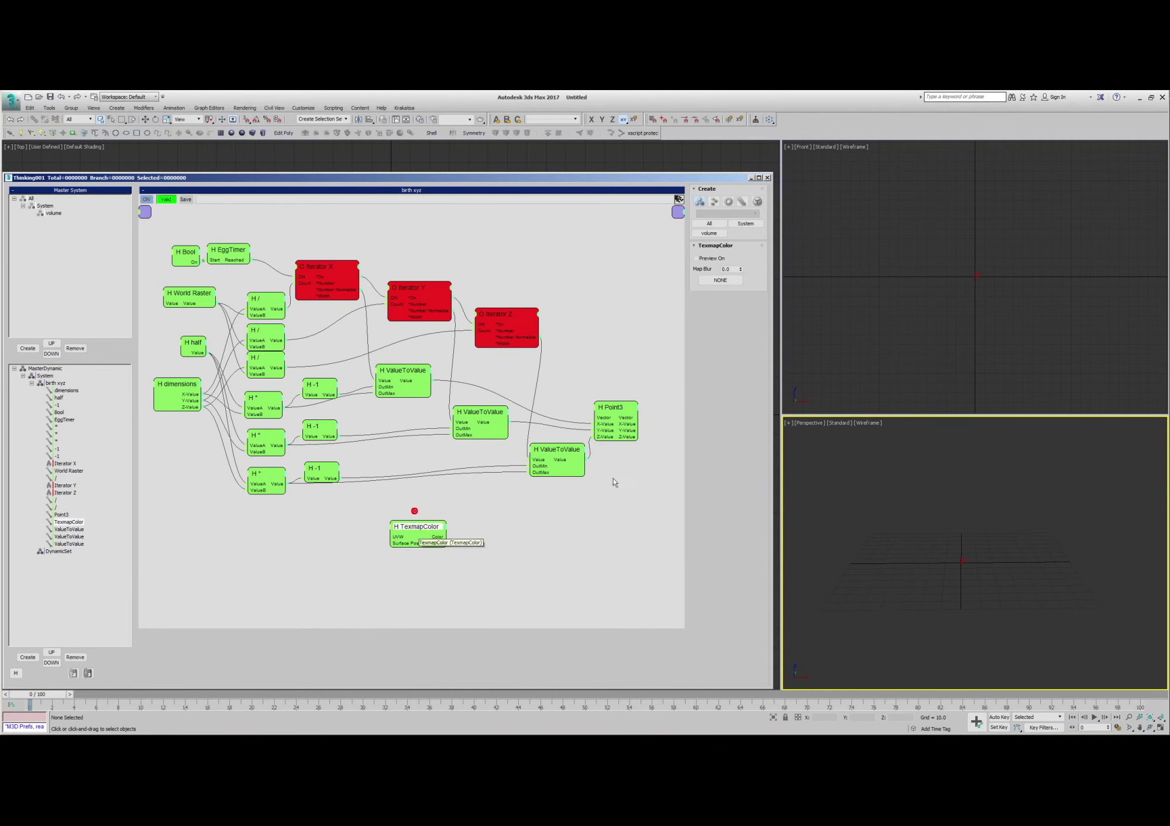
{"action": "left_click_drag", "start_coordinate": [549, 452], "coordinate": [545, 455]}
{"action": "left_click_drag", "start_coordinate": [420, 531], "coordinate": [417, 532]}
Open the Material Editor and assign a Cellular map to the diffuse color of the first material, 01 - Default.
{"action": "left_click", "coordinate": [869, 307]}
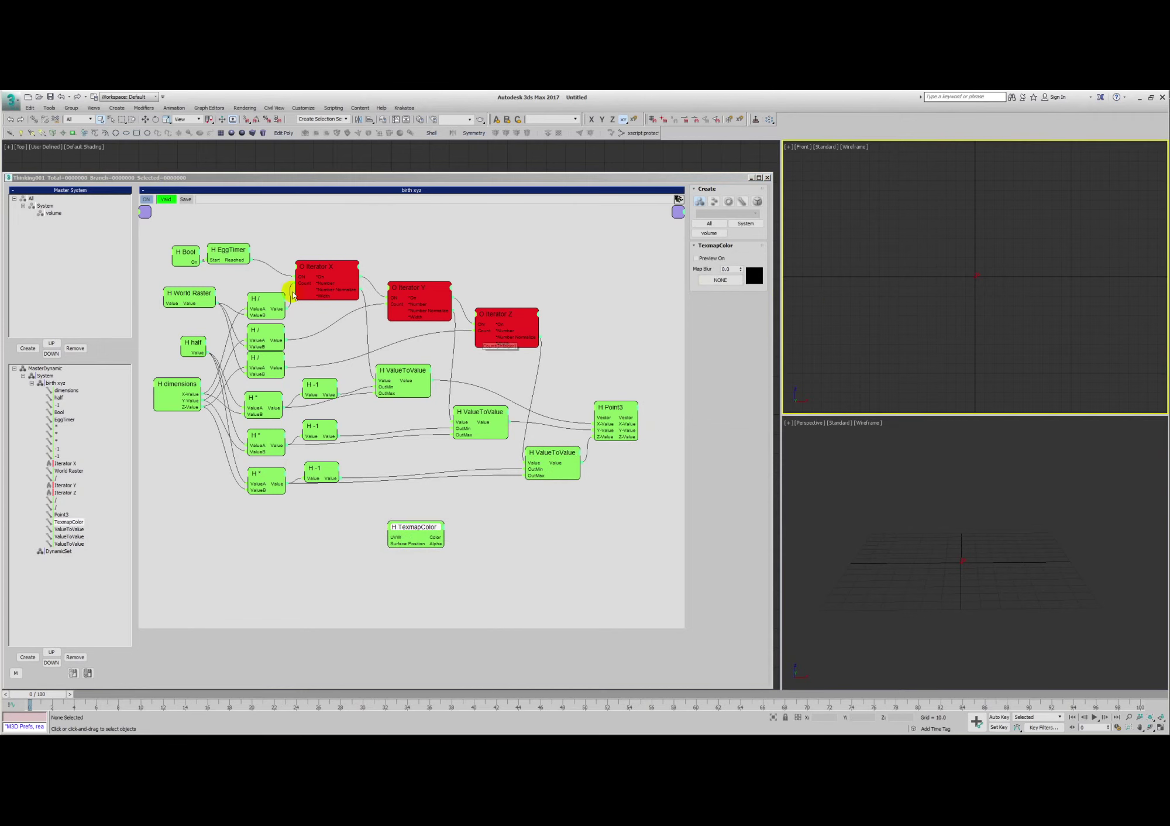
{"action": "left_click", "coordinate": [420, 120]}
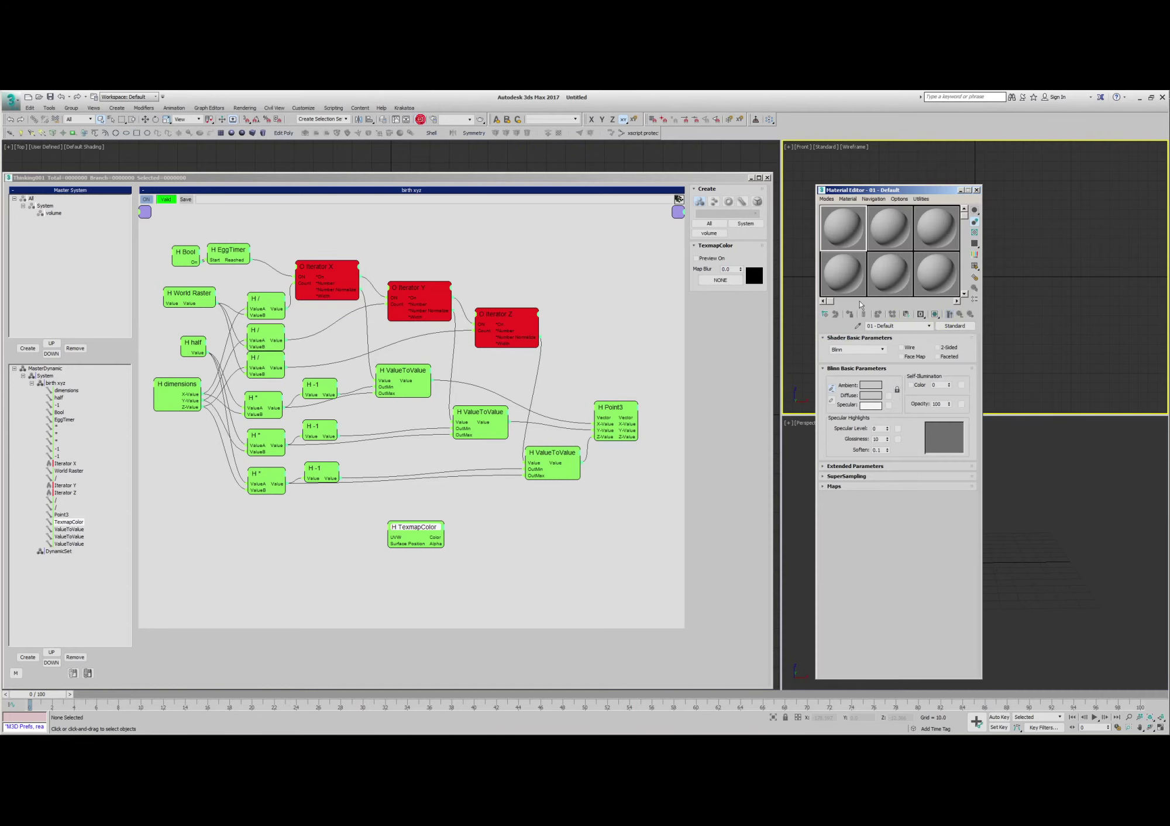
{"action": "left_click", "coordinate": [888, 396]}
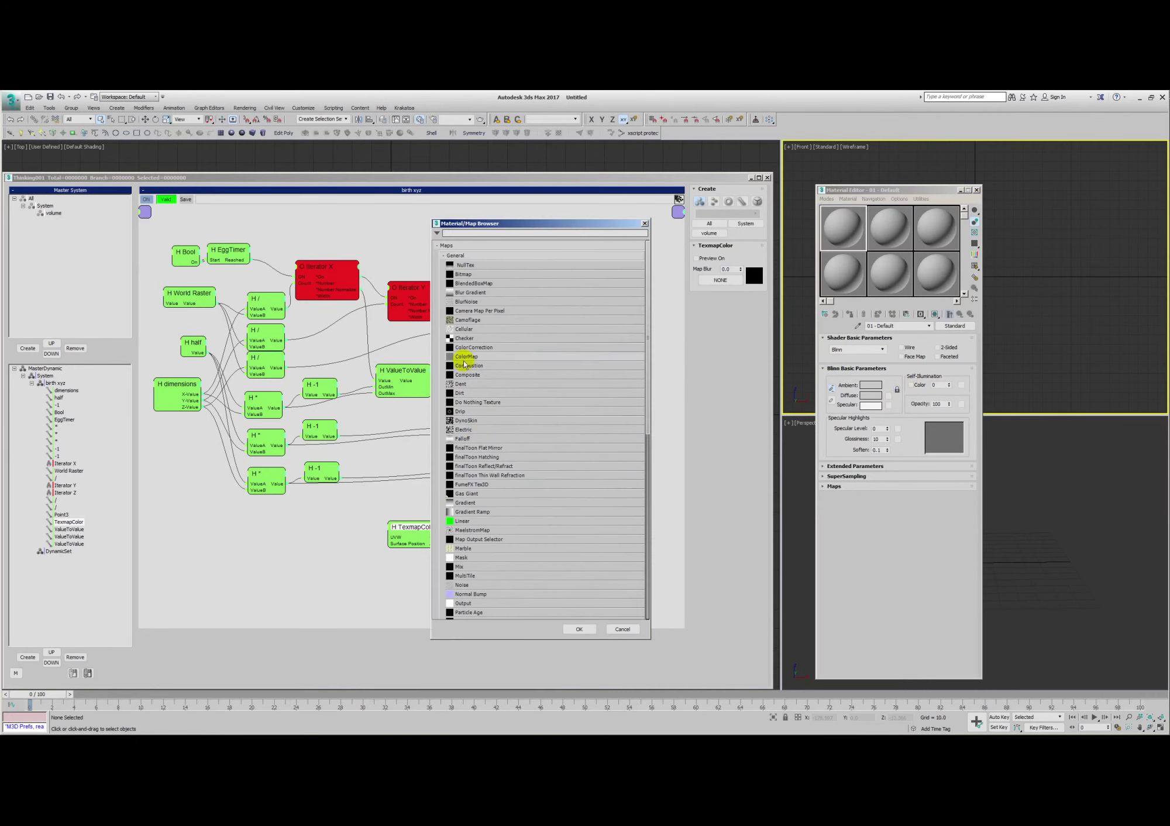
{"action": "left_click", "coordinate": [466, 337]}
{"action": "left_click", "coordinate": [465, 329]}
{"action": "left_click", "coordinate": [579, 629]}
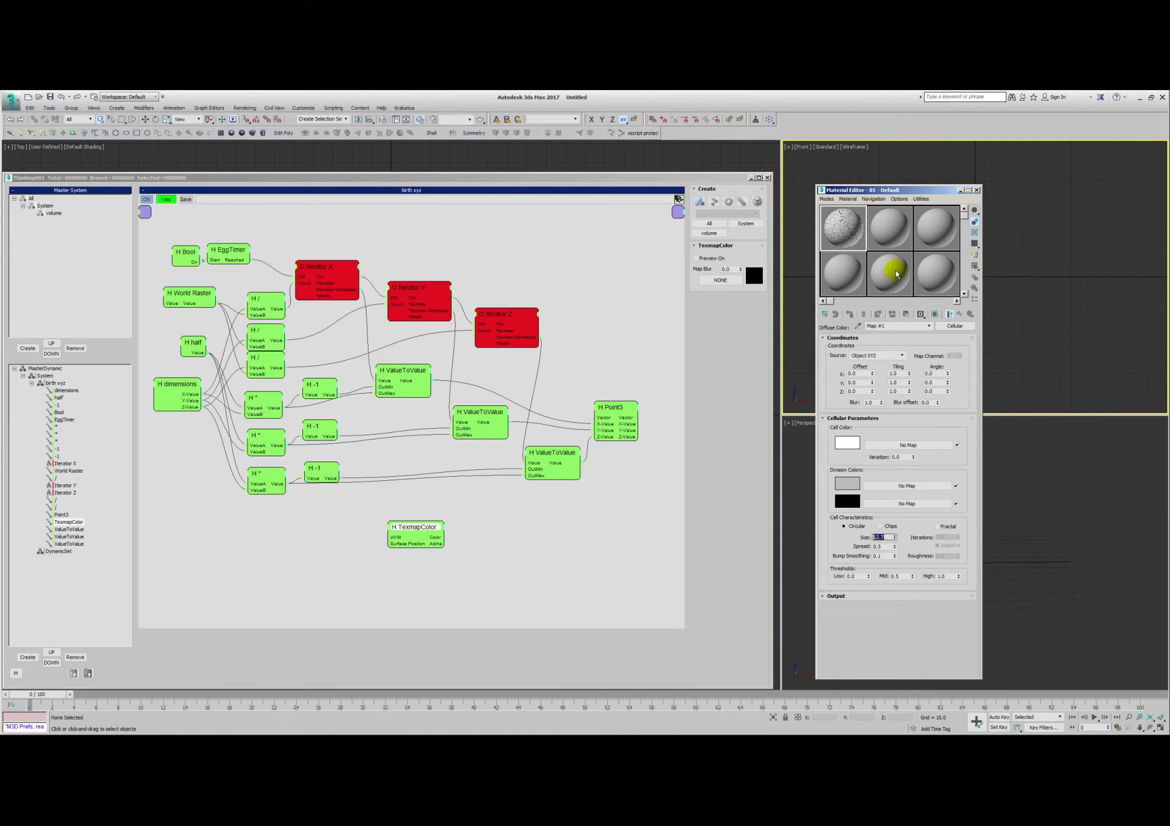
Check the Cellular map in an enlarged preview, and assign it from the material's diffuse slot to TexmapColor as an instance.
{"action": "double_click", "coordinate": [842, 220]}
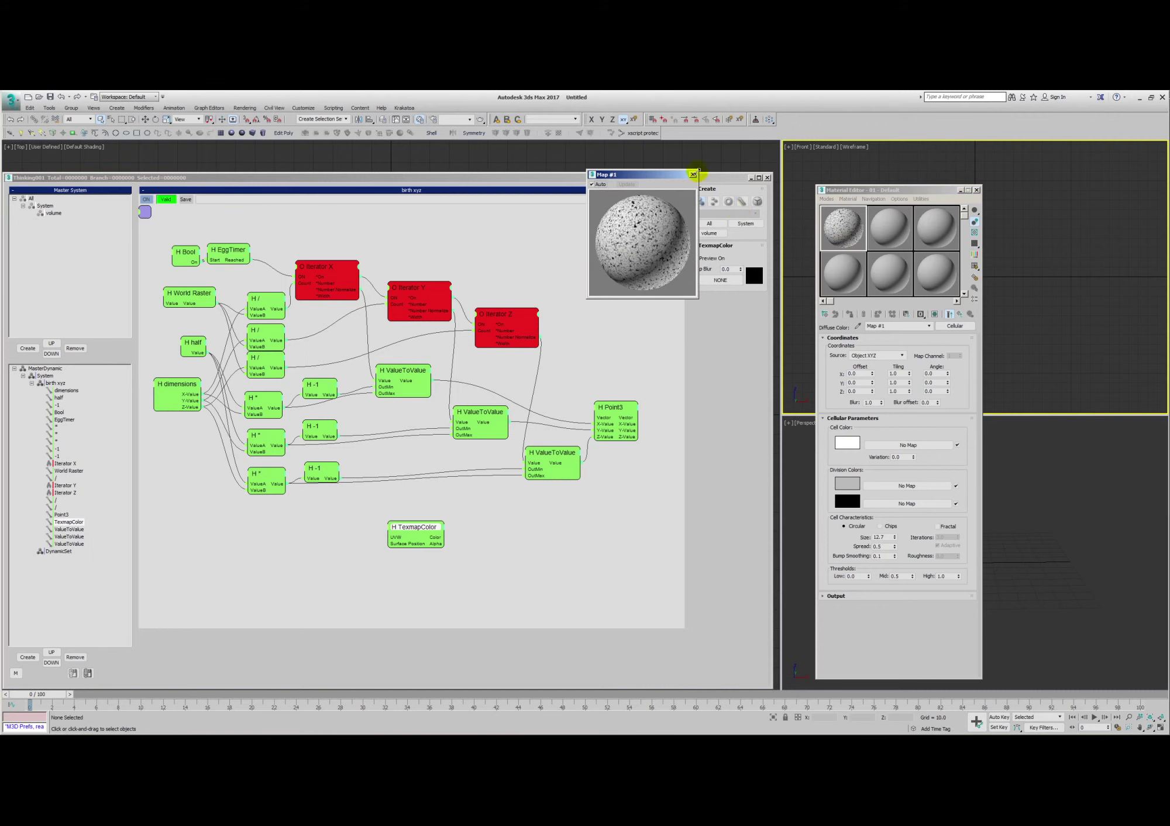
{"action": "left_click", "coordinate": [692, 175]}
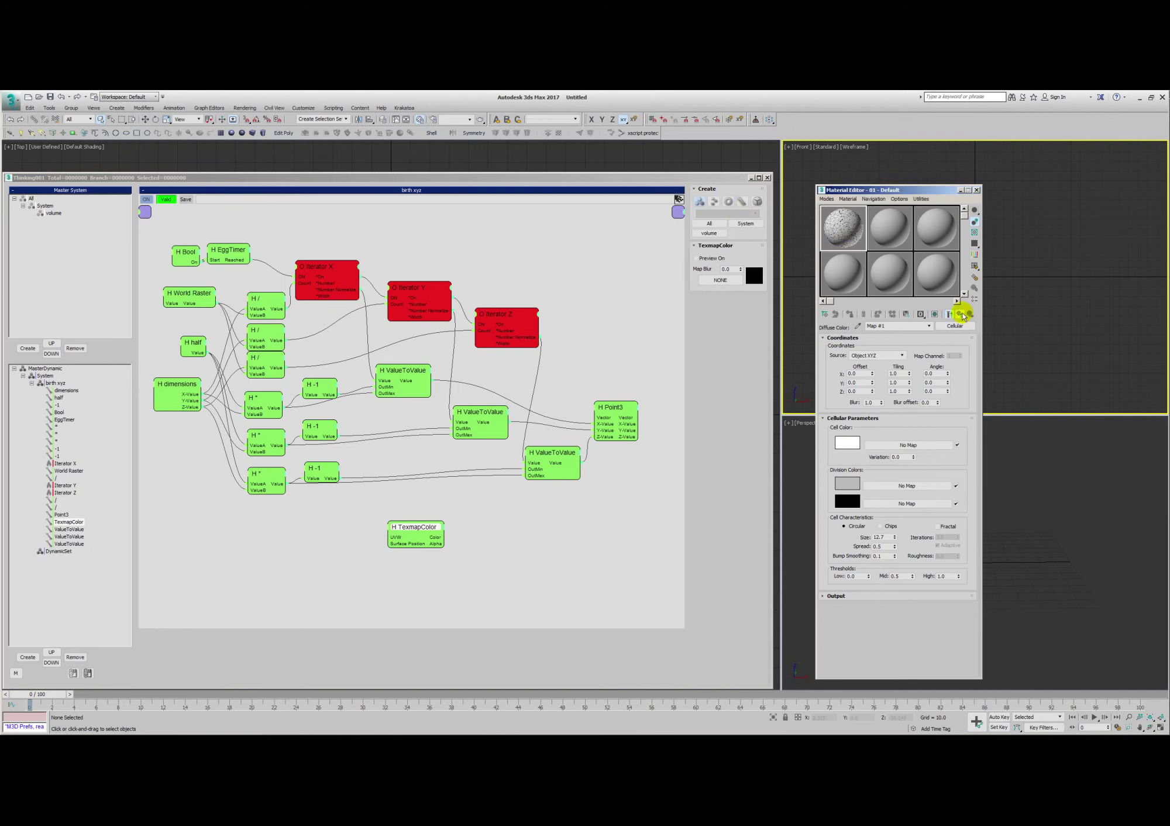
{"action": "left_click", "coordinate": [959, 314]}
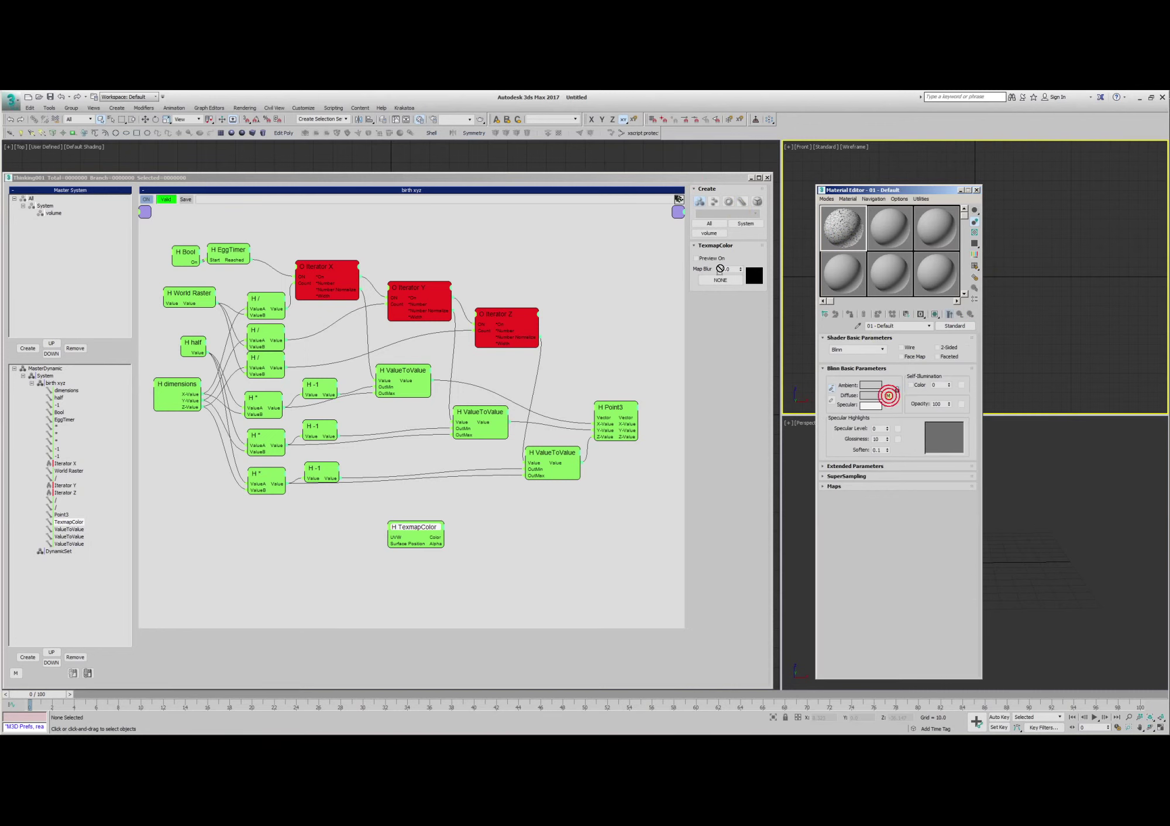
{"action": "left_click_drag", "start_coordinate": [716, 281], "coordinate": [714, 283]}
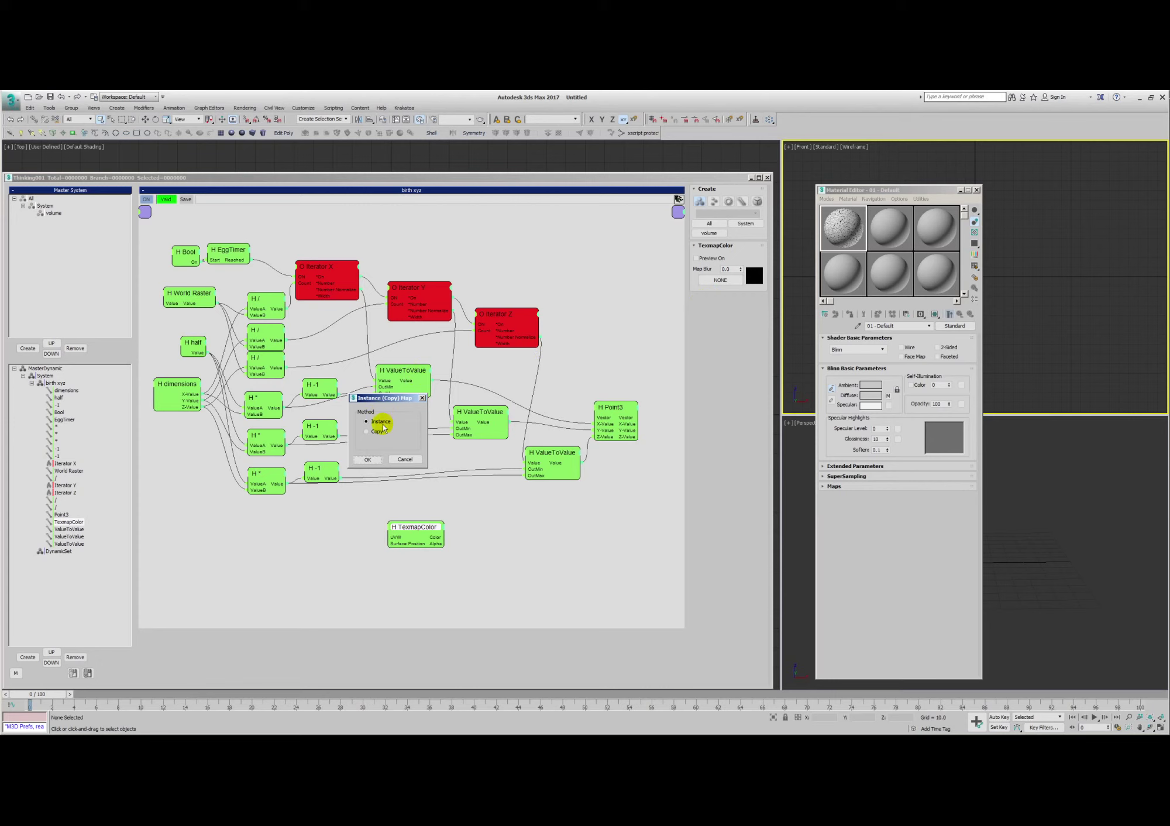
{"action": "left_click", "coordinate": [367, 459]}
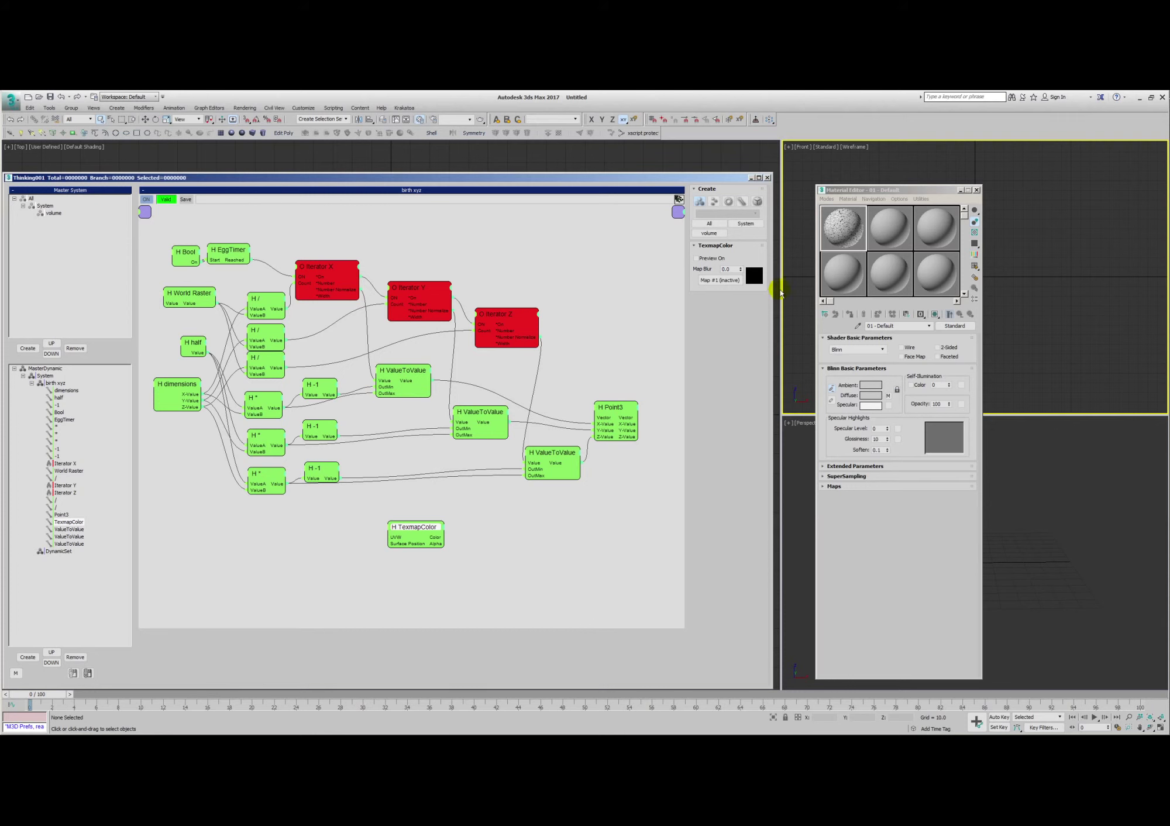
Connect Point3's Vector output to TexmapColor's Surface Position input, and place TexmapColor below the network with room beside it.
{"action": "left_click_drag", "start_coordinate": [550, 464], "coordinate": [551, 466]}
{"action": "left_click_drag", "start_coordinate": [629, 422], "coordinate": [632, 430]}
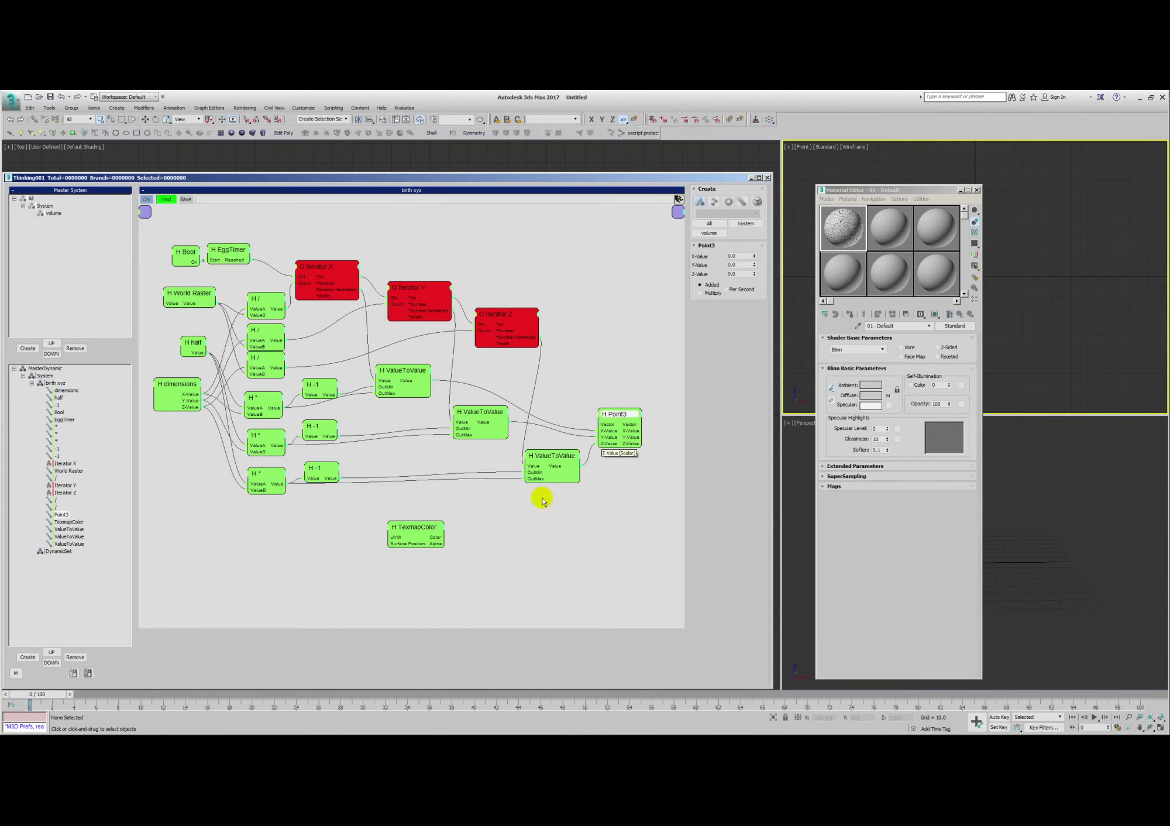
{"action": "left_click_drag", "start_coordinate": [636, 428], "coordinate": [637, 427]}
{"action": "left_click_drag", "start_coordinate": [407, 541], "coordinate": [412, 542]}
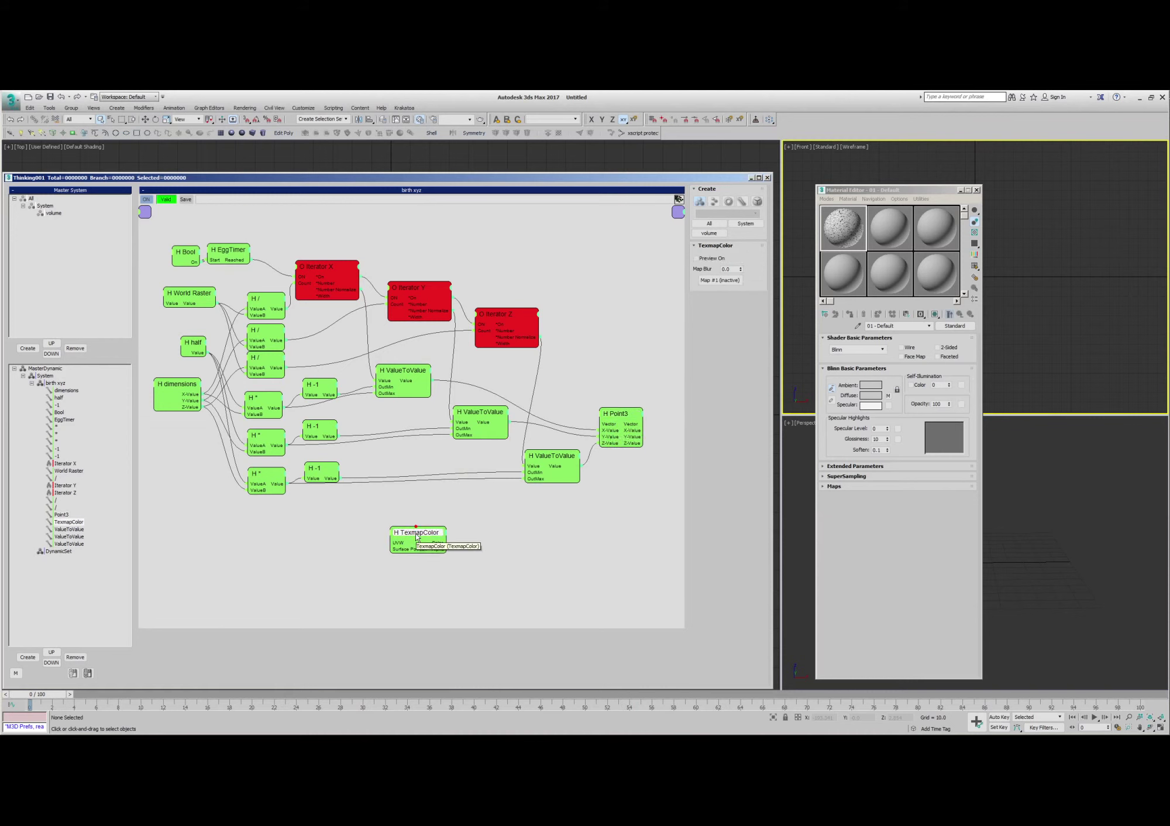
{"action": "left_click_drag", "start_coordinate": [640, 424], "coordinate": [369, 553]}
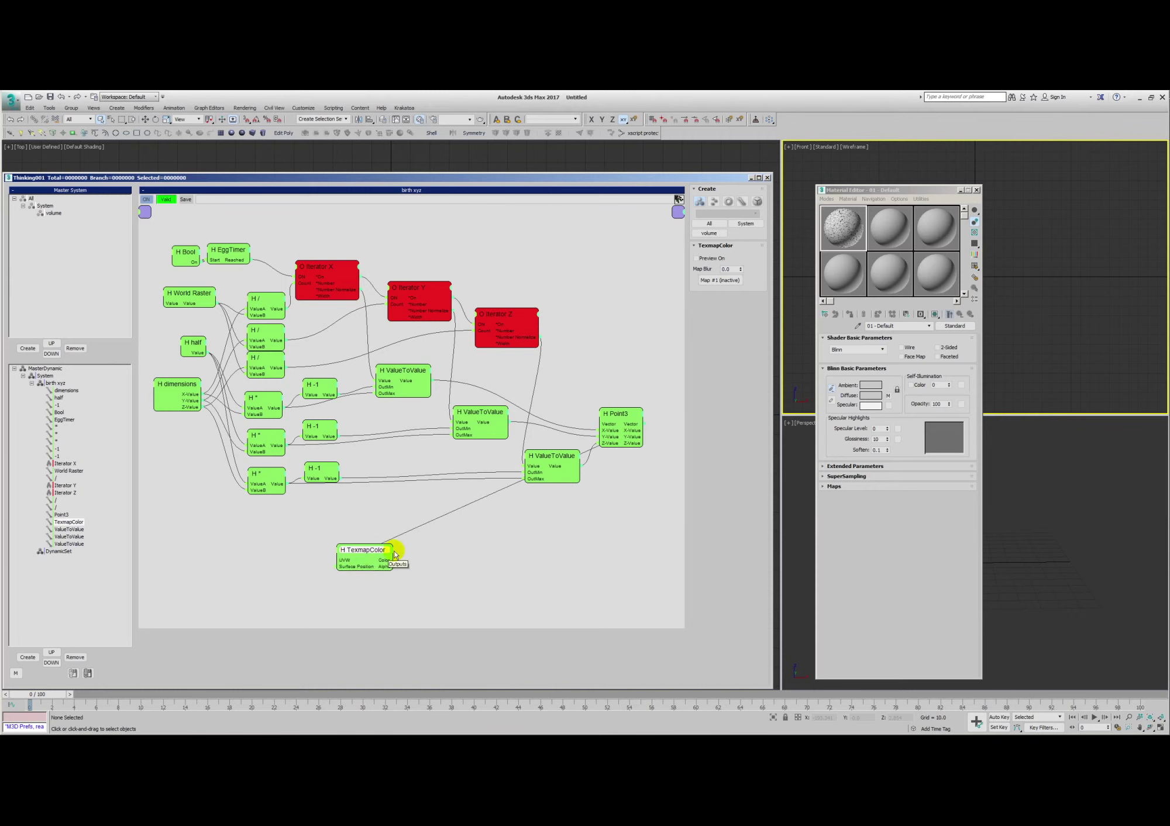
Add a Color helper beside TexmapColor and connect TexmapColor's Color output to it.
{"action": "right_click", "coordinate": [442, 525]}
{"action": "mouse_move", "coordinate": [445, 555]}
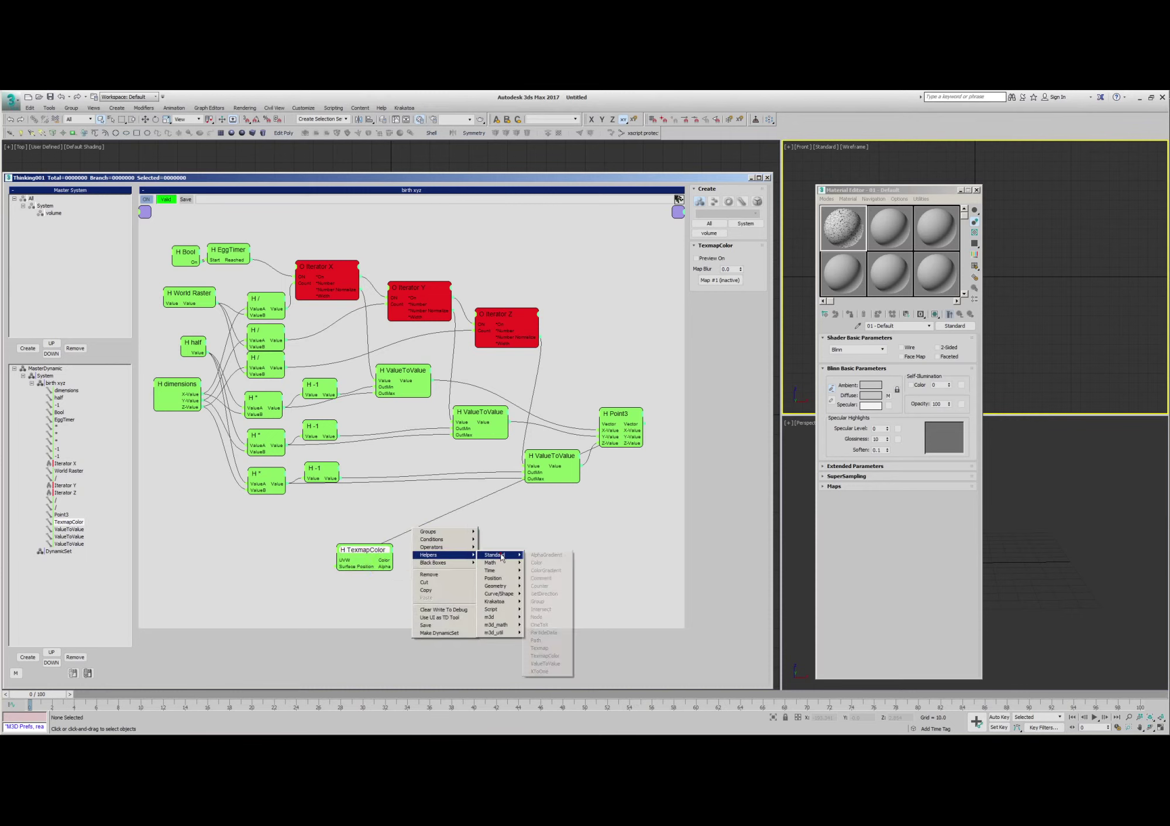
{"action": "left_click", "coordinate": [539, 562]}
{"action": "left_click_drag", "start_coordinate": [449, 543], "coordinate": [410, 556]}
Add a Threshold condition next to the Color helper and connect Color's Value output to its Value input.
{"action": "right_click", "coordinate": [499, 520]}
{"action": "mouse_move", "coordinate": [483, 552]}
{"action": "mouse_move", "coordinate": [556, 534]}
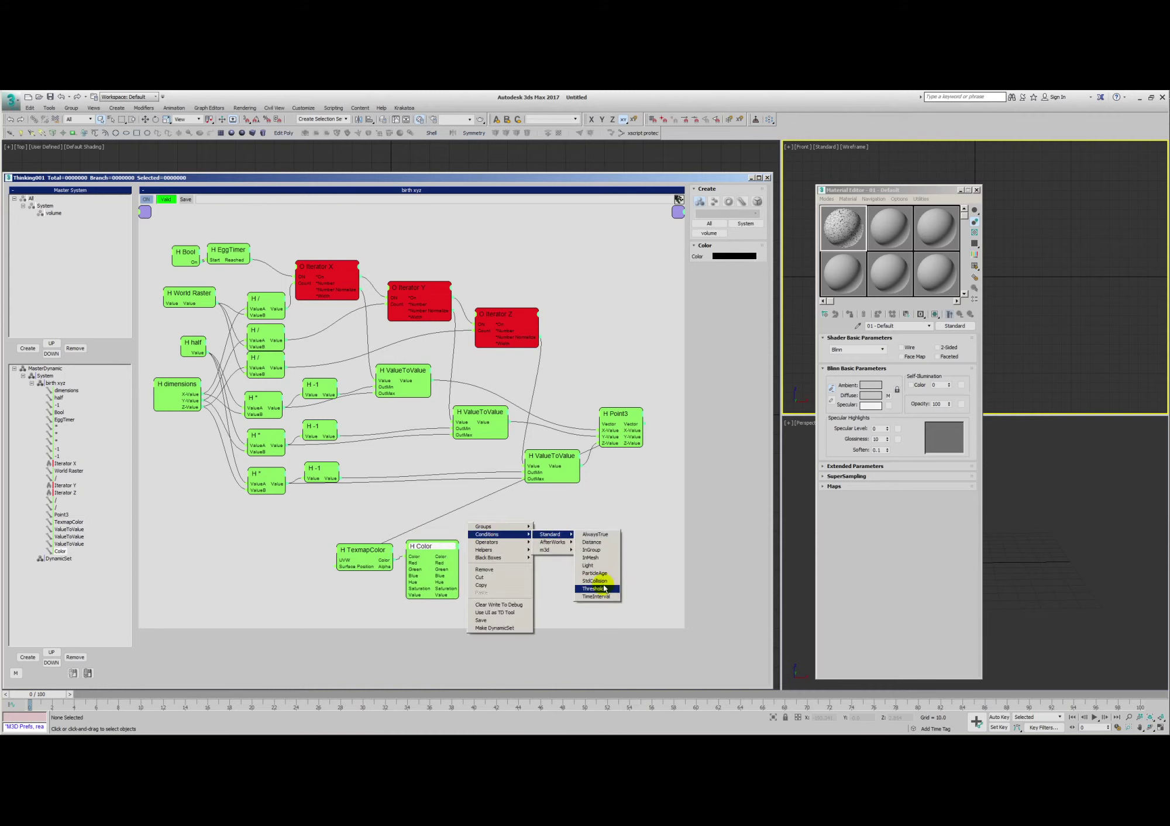
{"action": "left_click", "coordinate": [597, 588]}
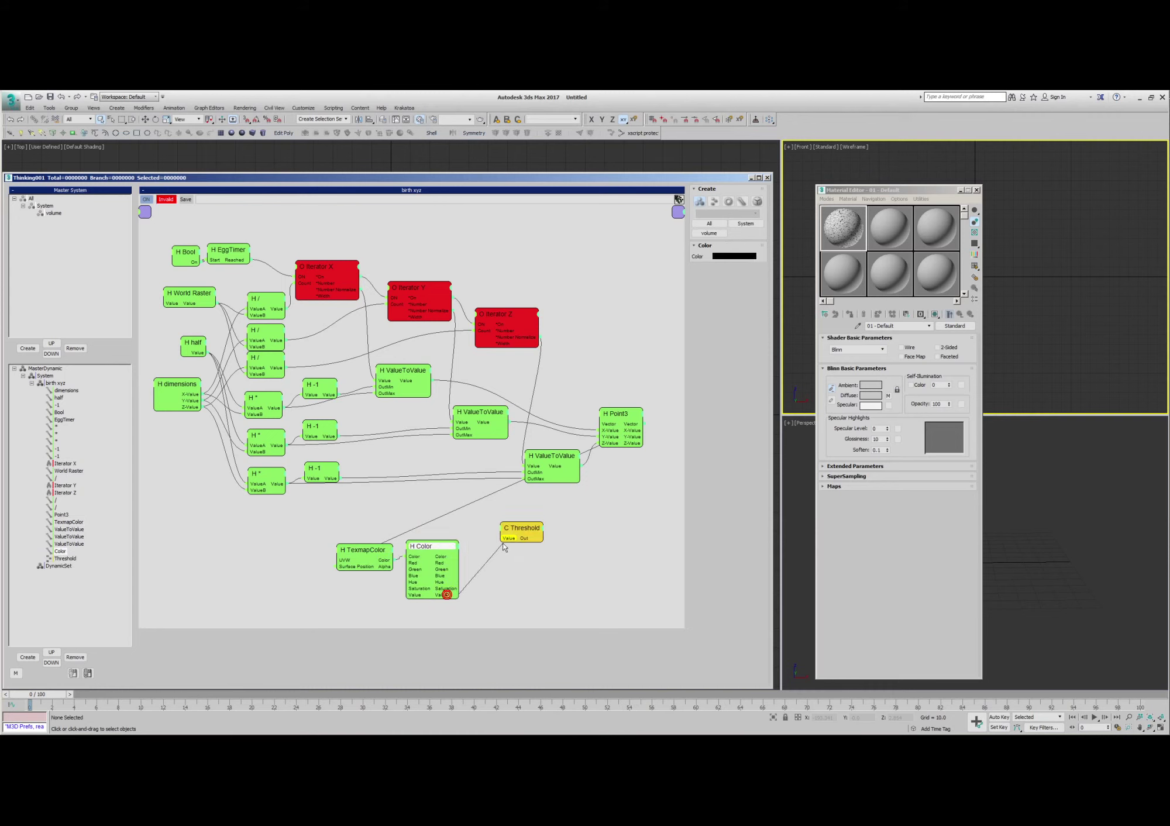
{"action": "left_click_drag", "start_coordinate": [507, 545], "coordinate": [507, 539]}
{"action": "left_click_drag", "start_coordinate": [522, 530], "coordinate": [494, 545]}
Add an AND helper beside the Threshold condition.
{"action": "right_click", "coordinate": [555, 530]}
{"action": "mouse_move", "coordinate": [551, 550]}
{"action": "left_click", "coordinate": [602, 556]}
{"action": "left_click", "coordinate": [645, 555]}
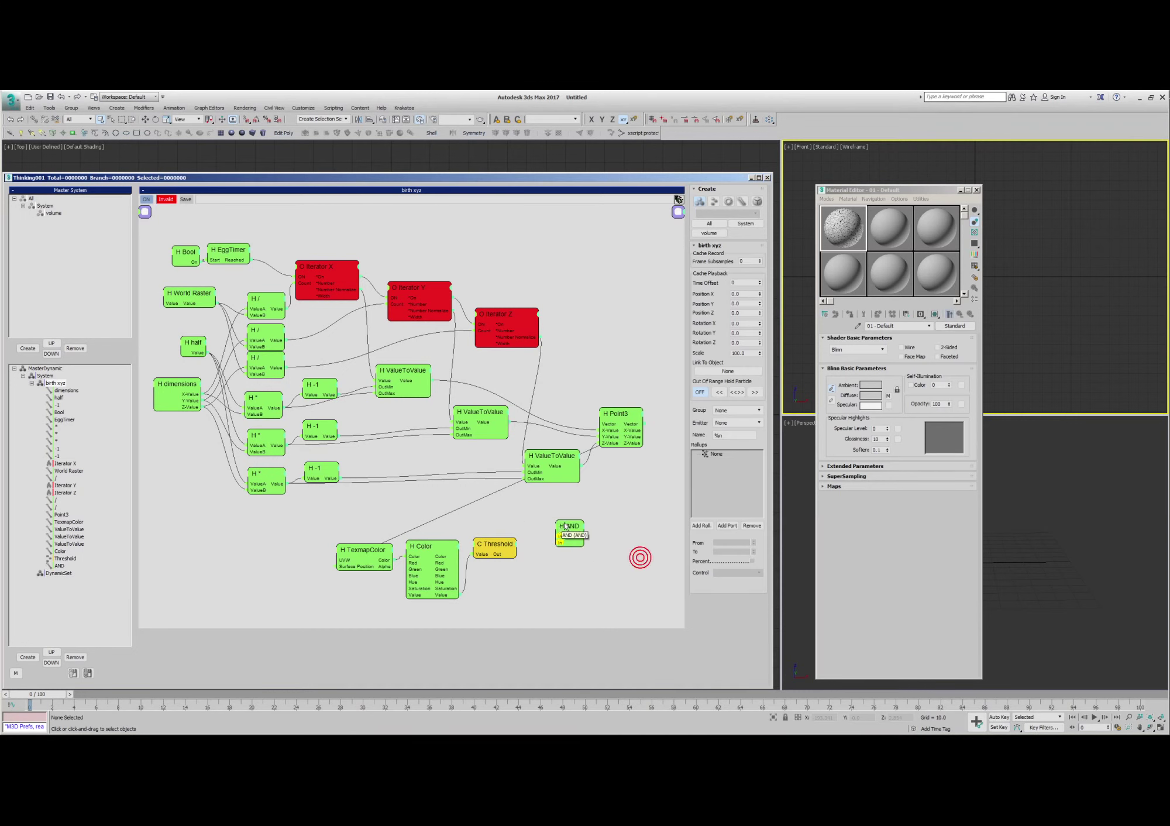
Connect Iterator Z's On output and the Threshold's Out to the two AND inputs, and tidy those nodes.
{"action": "left_click_drag", "start_coordinate": [328, 267], "coordinate": [325, 266]}
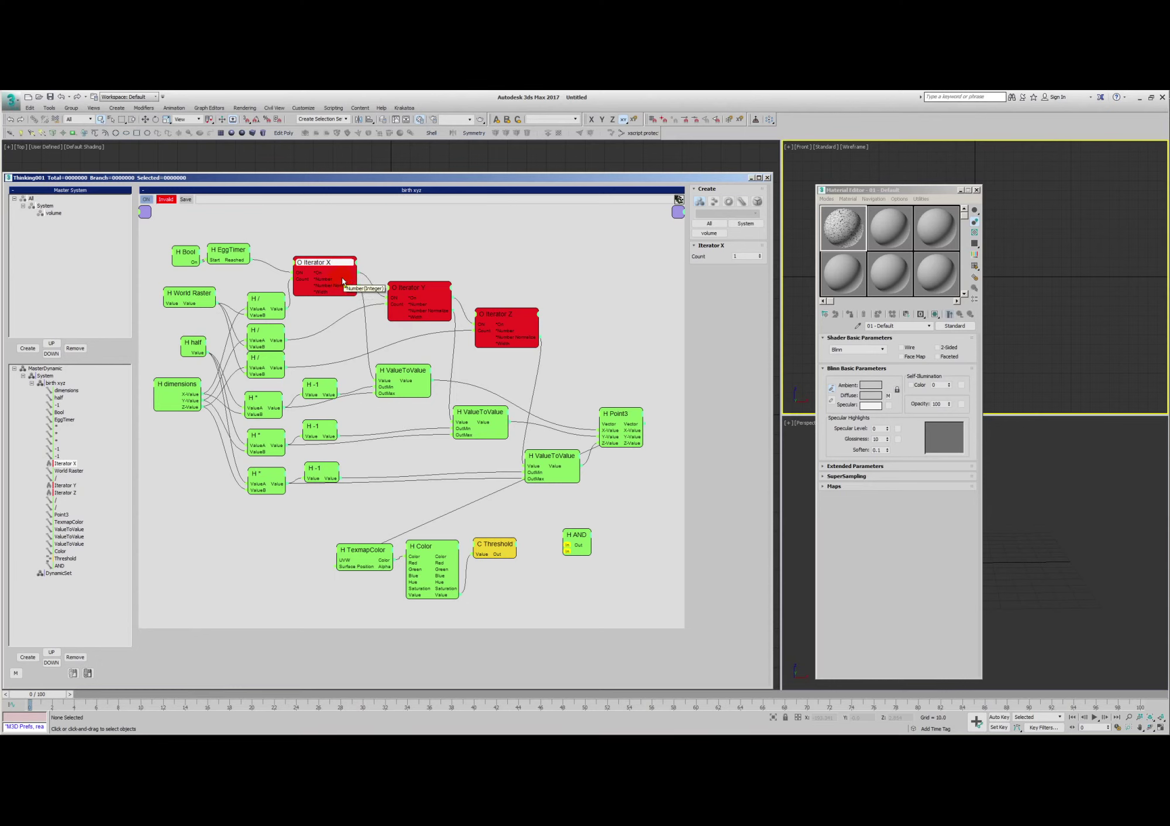
{"action": "left_click_drag", "start_coordinate": [330, 265], "coordinate": [320, 271]}
{"action": "left_click_drag", "start_coordinate": [407, 303], "coordinate": [406, 303]}
{"action": "left_click_drag", "start_coordinate": [501, 316], "coordinate": [502, 316]}
{"action": "left_click", "coordinate": [525, 315]}
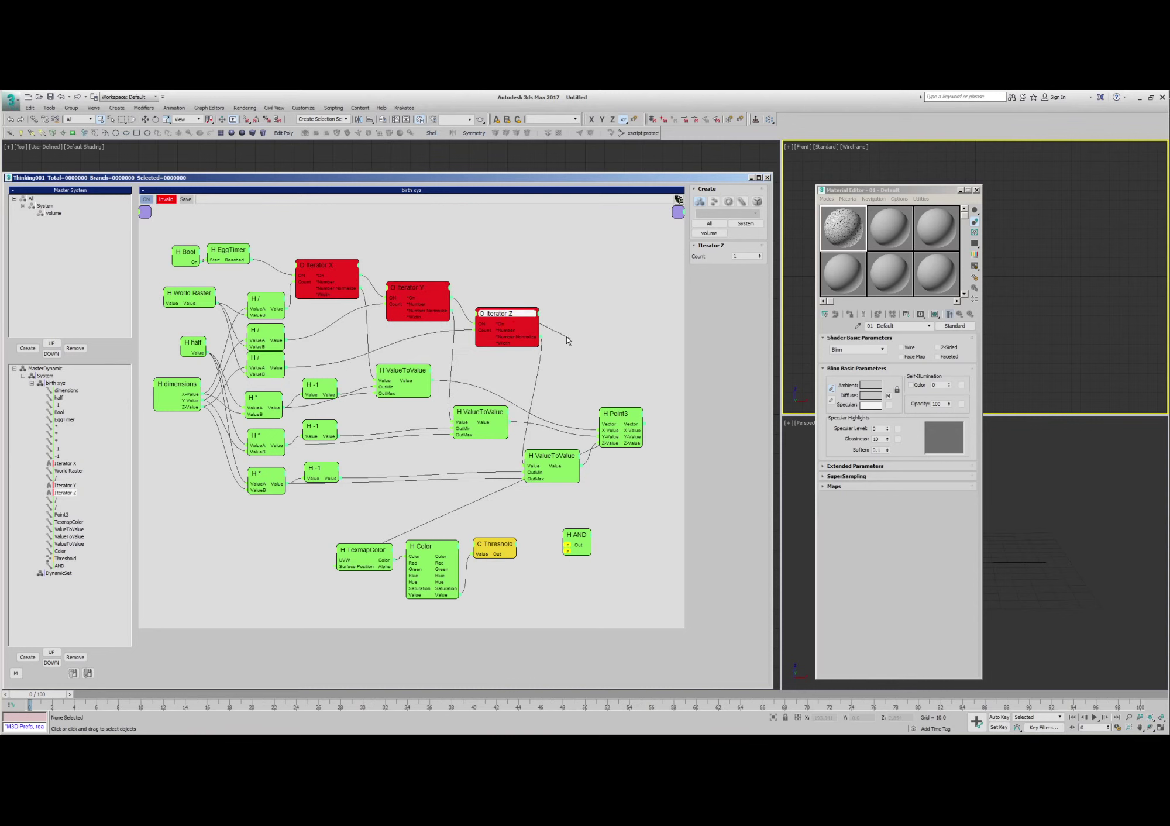
{"action": "left_click_drag", "start_coordinate": [578, 348], "coordinate": [576, 545]}
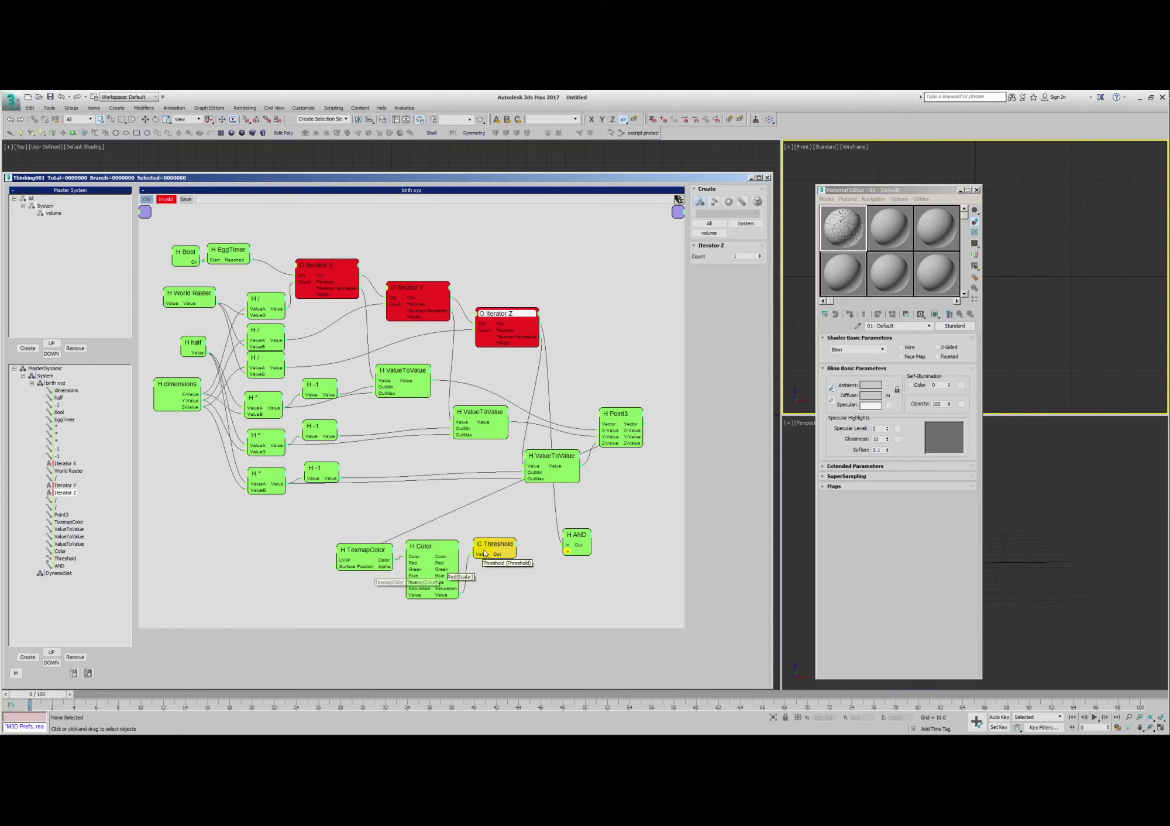
{"action": "left_click_drag", "start_coordinate": [490, 550], "coordinate": [565, 551]}
{"action": "left_click_drag", "start_coordinate": [578, 536], "coordinate": [571, 532]}
{"action": "left_click_drag", "start_coordinate": [504, 551], "coordinate": [503, 565]}
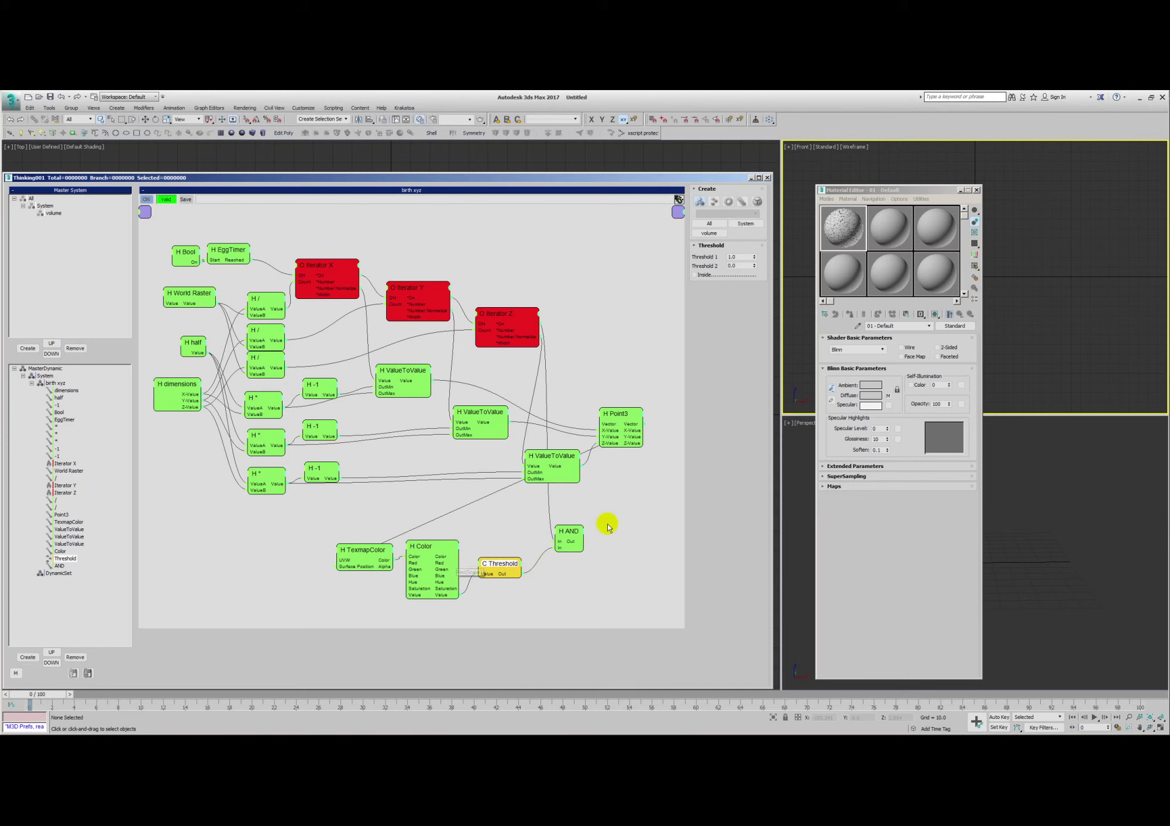
Add a PositionBorn operator, connect AND's output to its On and Point3's Vector to its Position, and hide Point3's unused ports.
{"action": "right_click", "coordinate": [596, 485]}
{"action": "mouse_move", "coordinate": [620, 504]}
{"action": "left_click", "coordinate": [677, 519]}
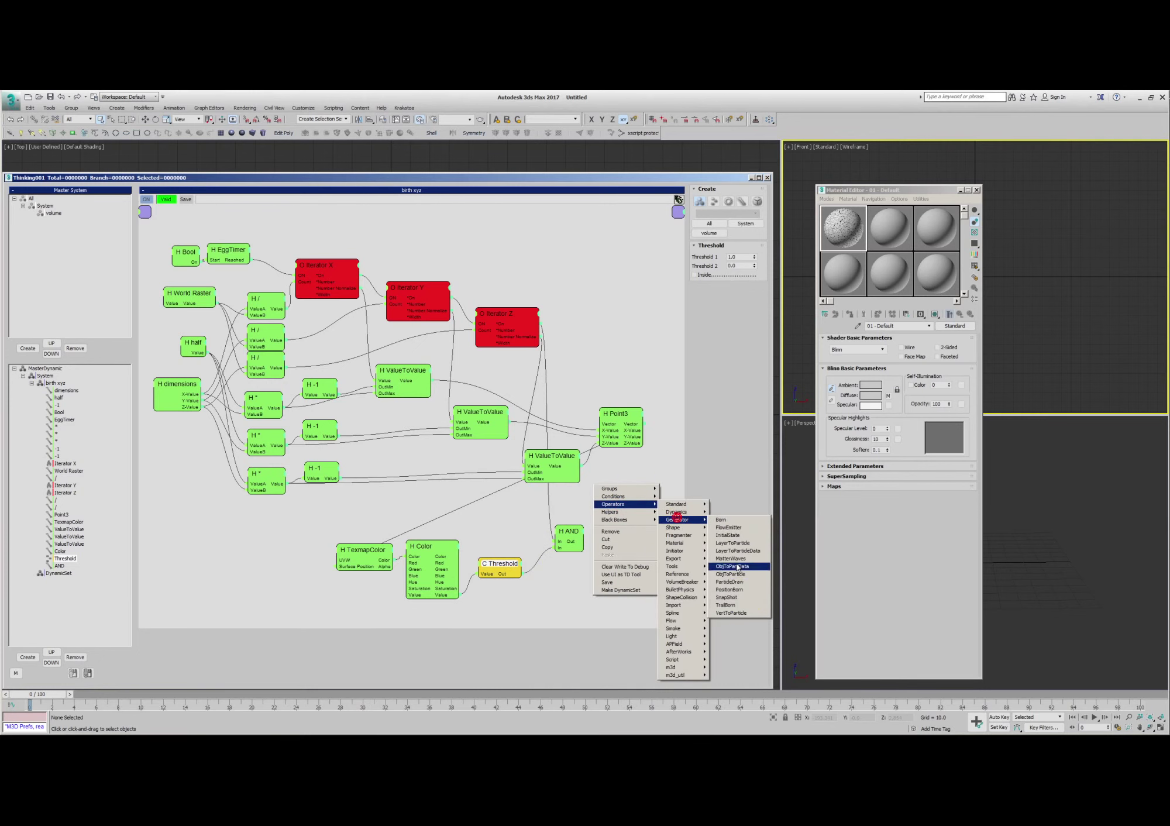
{"action": "left_click", "coordinate": [742, 590]}
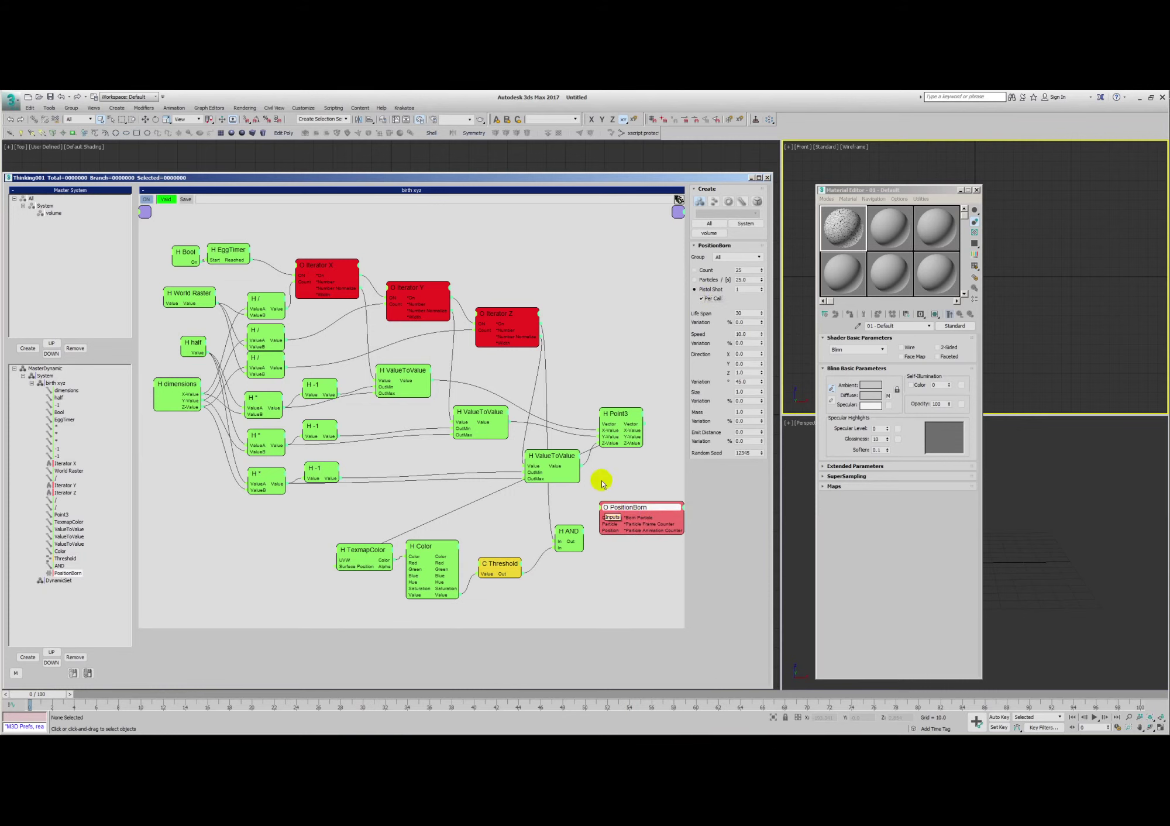
{"action": "left_click_drag", "start_coordinate": [601, 518], "coordinate": [640, 431]}
{"action": "left_click", "coordinate": [617, 412]}
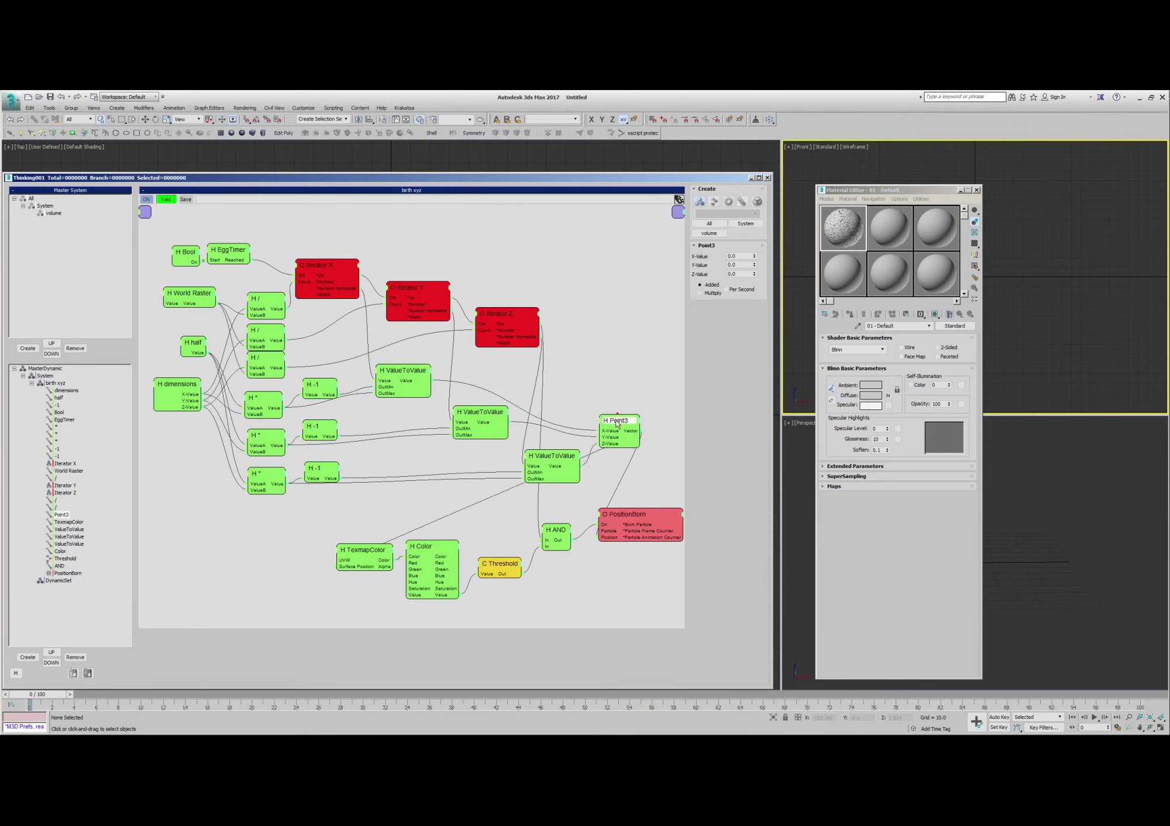
Set PositionBorn to life span 999, speed 0 and direction variation 180, and assign its particles to the volume group.
{"action": "left_click_drag", "start_coordinate": [623, 514], "coordinate": [607, 507]}
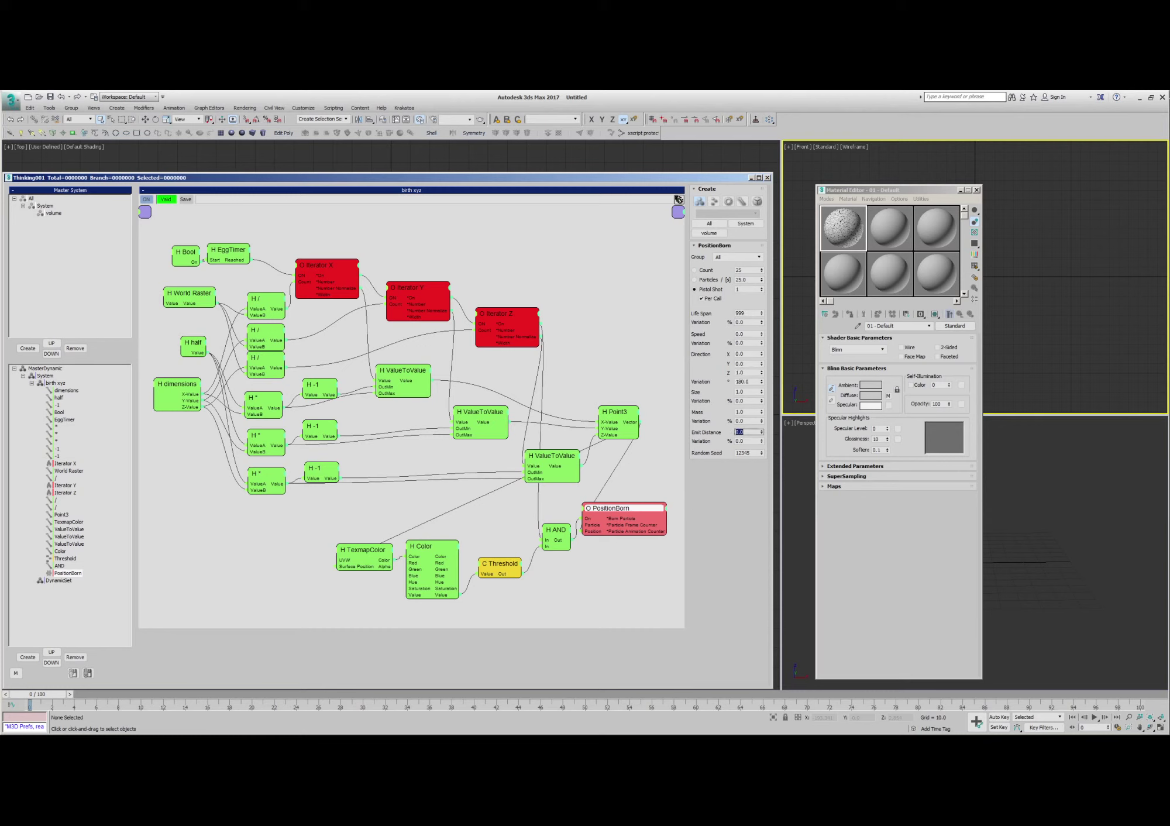
{"action": "left_click", "coordinate": [618, 327]}
{"action": "left_click", "coordinate": [626, 508]}
{"action": "left_click", "coordinate": [736, 257]}
{"action": "left_click", "coordinate": [725, 272]}
Hide the unused ports on the Color and TexmapColor helpers and move the nodes closer to the AND helper.
{"action": "double_click", "coordinate": [424, 548]}
{"action": "double_click", "coordinate": [368, 550]}
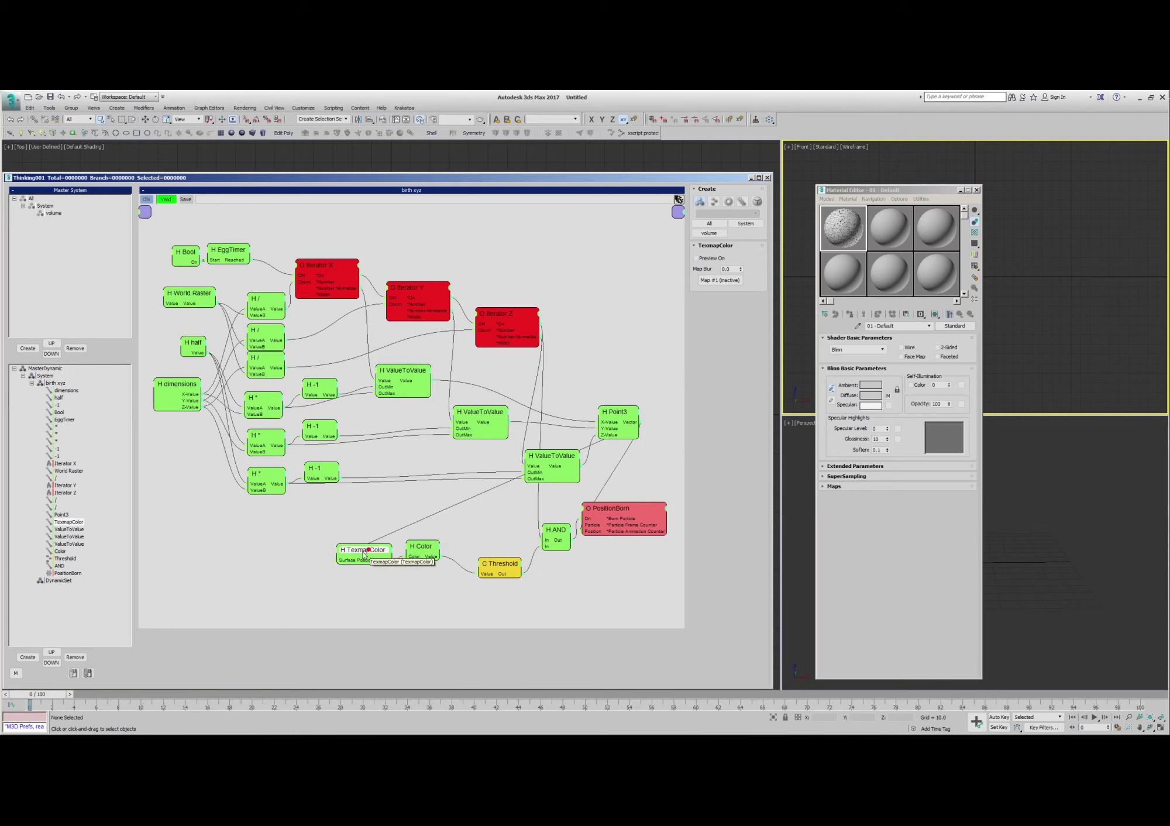
{"action": "left_click_drag", "start_coordinate": [362, 554], "coordinate": [506, 549]}
Close the Material Editor to uncover the viewports.
{"action": "left_click", "coordinate": [926, 274]}
{"action": "left_click_drag", "start_coordinate": [942, 193], "coordinate": [922, 193]}
{"action": "left_click", "coordinate": [959, 191]}
{"action": "left_click", "coordinate": [855, 521]}
Set the MasterDynamic simulation start to User Defined at frame 1.
{"action": "left_click", "coordinate": [58, 371]}
{"action": "left_click", "coordinate": [710, 403]}
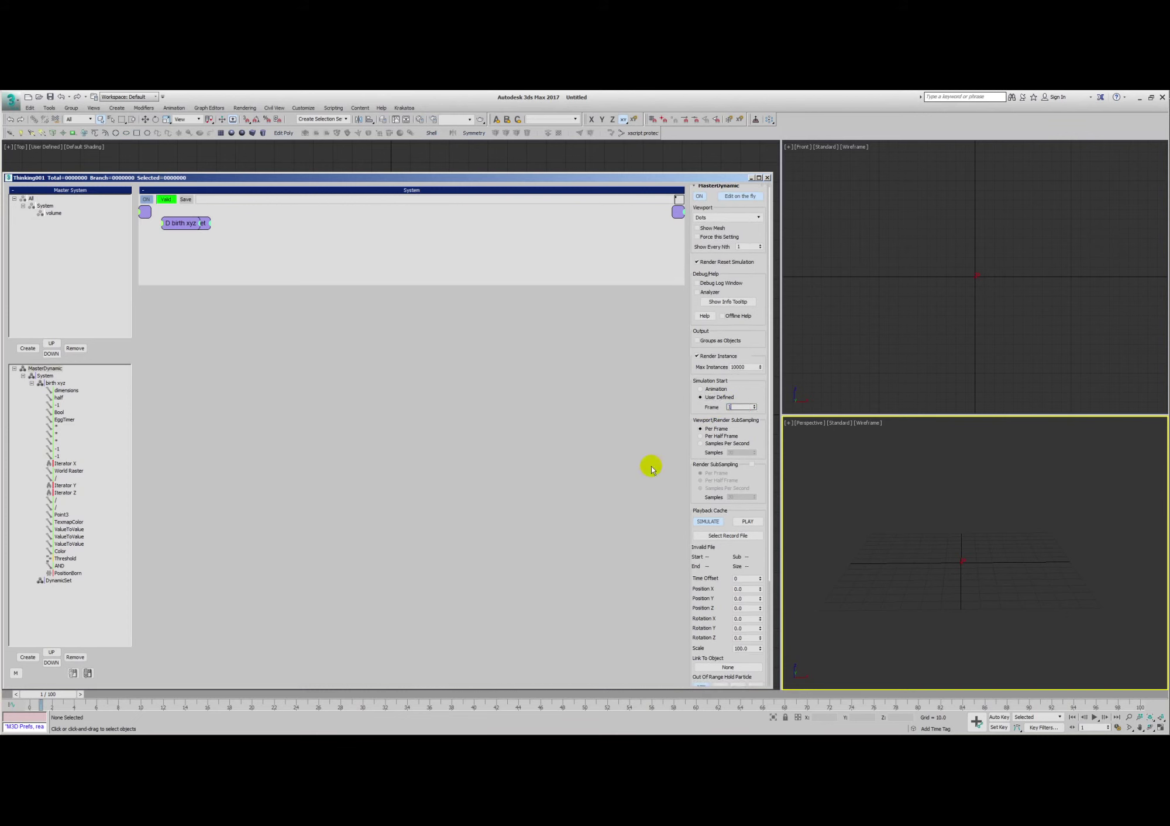
{"action": "left_click", "coordinate": [763, 411]}
Test the particle birth in the perspective view by returning to frame 0 and advancing to frame 1.
{"action": "left_click_drag", "start_coordinate": [36, 696], "coordinate": [32, 704]}
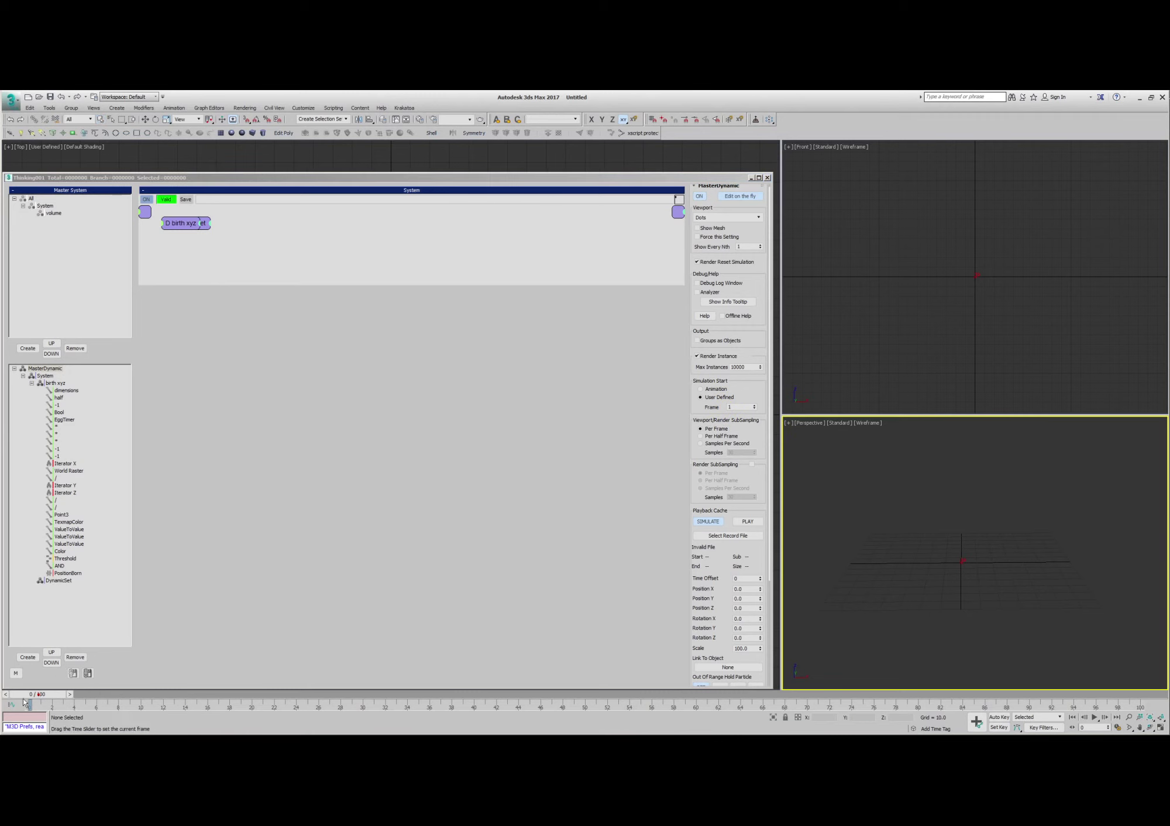
{"action": "middle_click_drag", "start_coordinate": [942, 568], "coordinate": [960, 546], "text": "alt"}
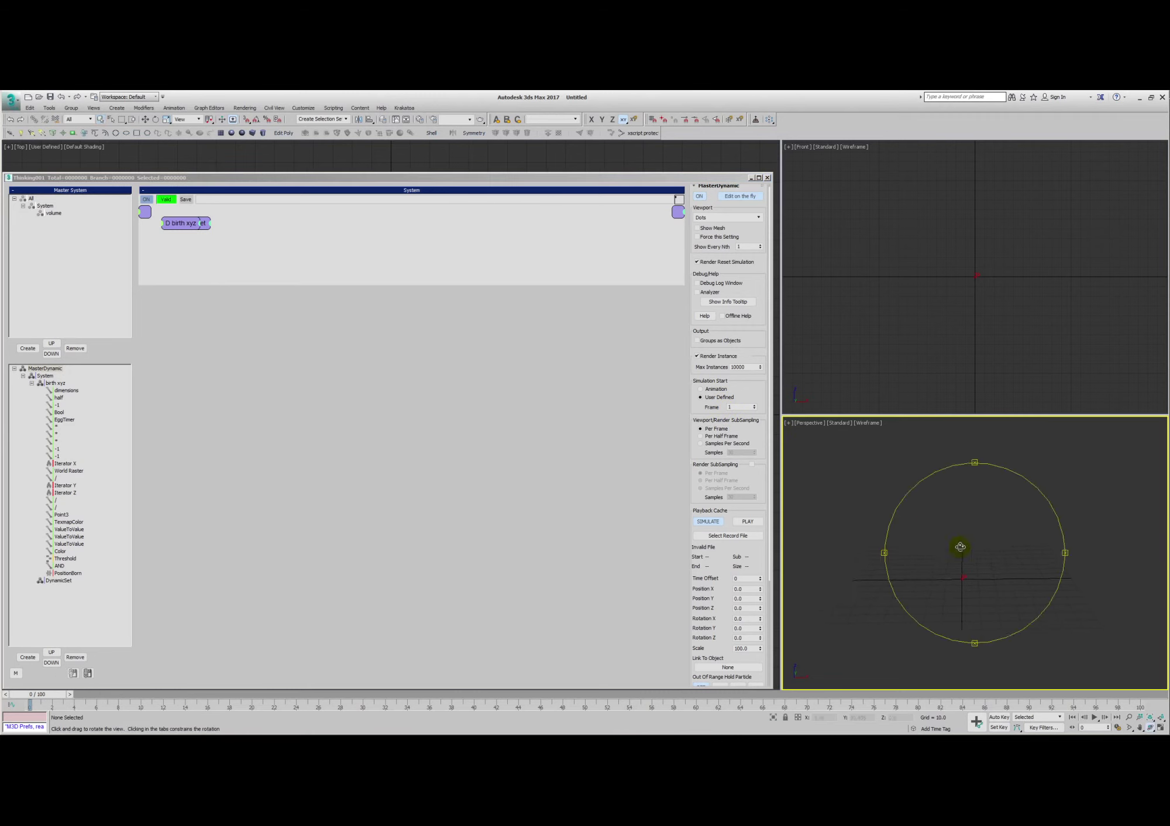
{"action": "left_click", "coordinate": [68, 695]}
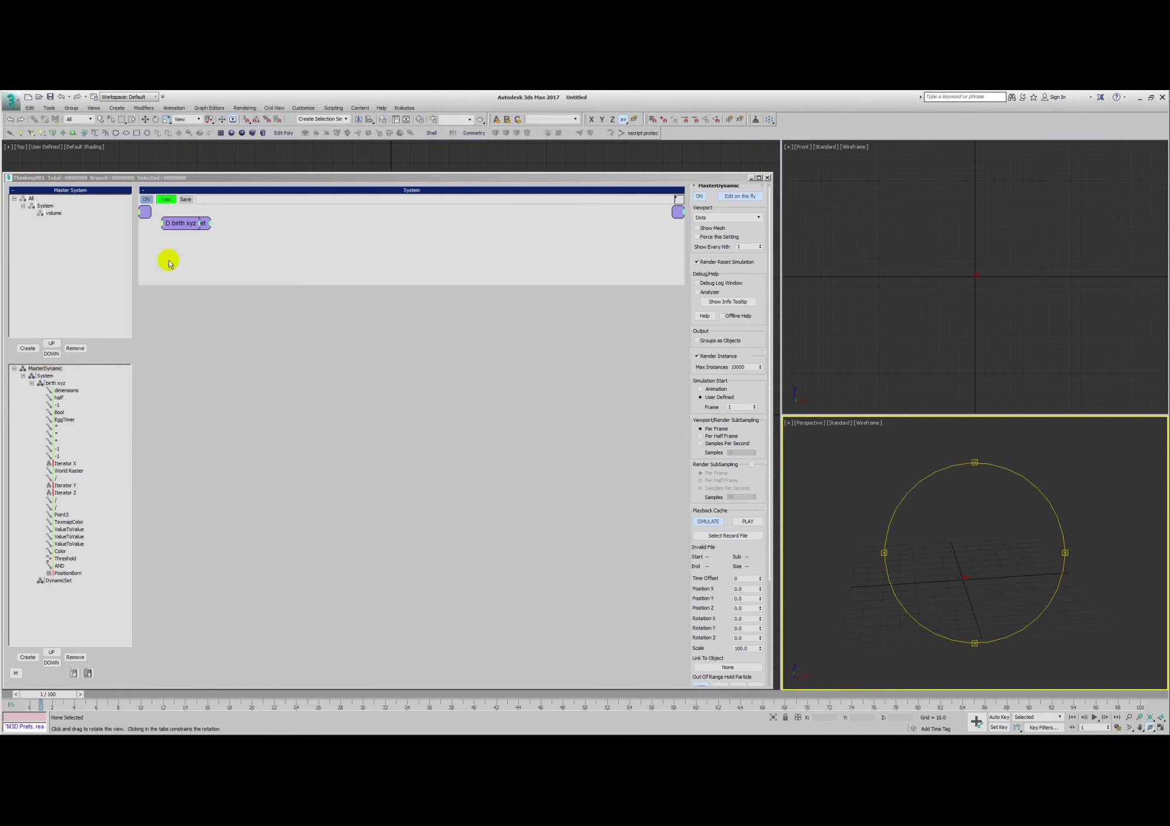
Reopen the birth xyz network and hide the unused ports on Iterators X, Y and Z.
{"action": "left_click", "coordinate": [57, 486]}
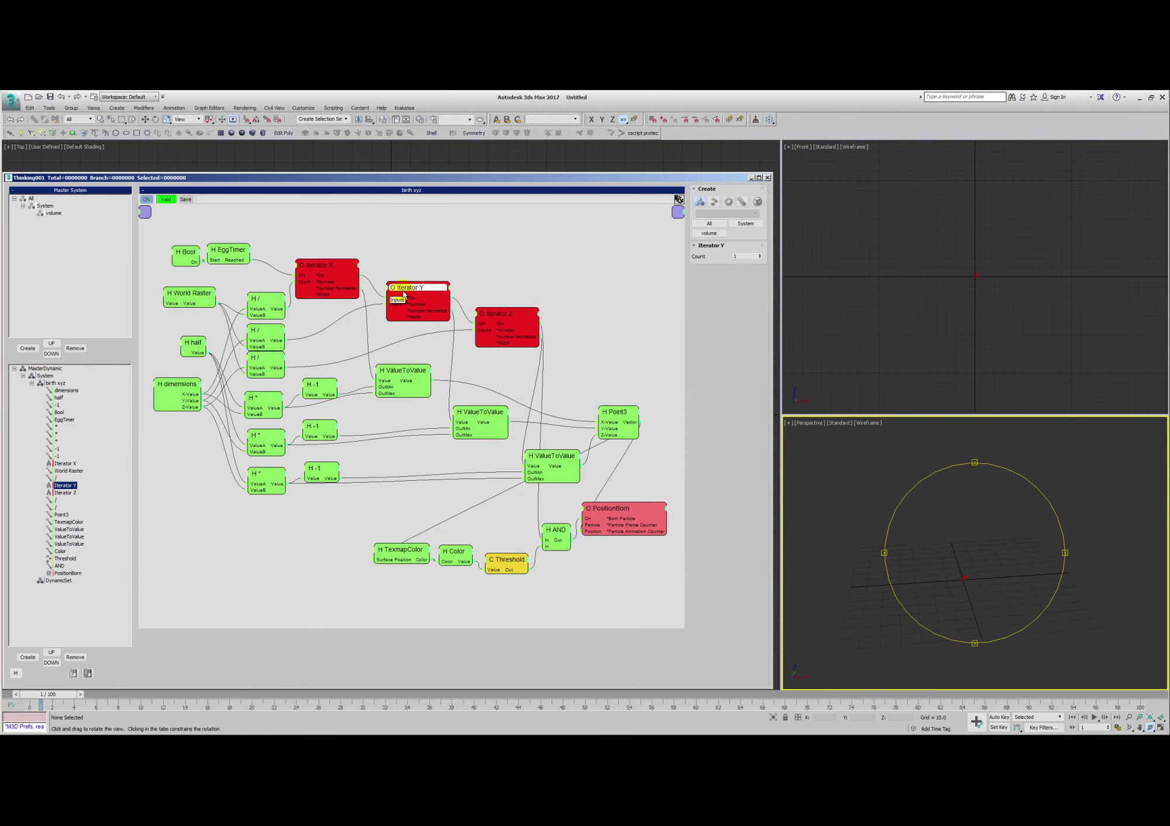
{"action": "left_click", "coordinate": [341, 274]}
{"action": "left_click", "coordinate": [412, 295]}
{"action": "left_click", "coordinate": [503, 319]}
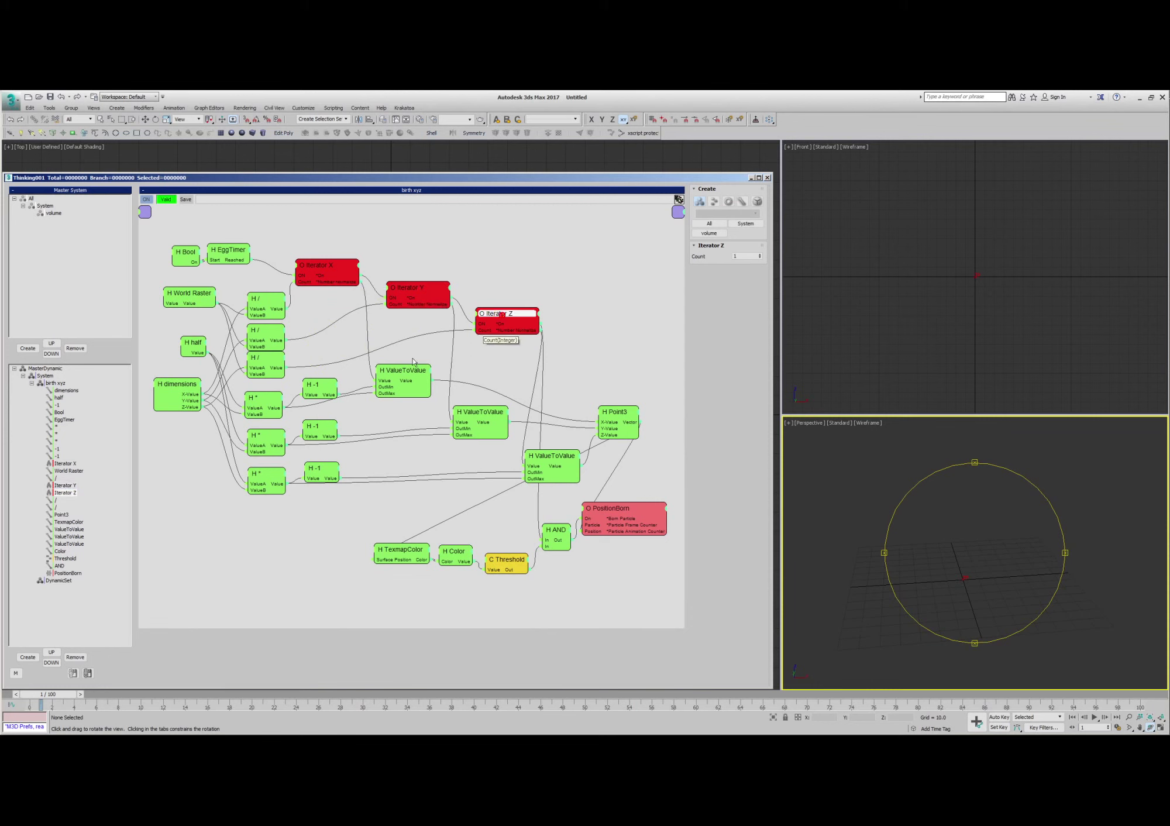
Examine the first ValueToValue helper and the PositionBorn settings and connections.
{"action": "left_click", "coordinate": [399, 378]}
{"action": "left_click_drag", "start_coordinate": [398, 377], "coordinate": [396, 382]}
{"action": "left_click_drag", "start_coordinate": [618, 516], "coordinate": [626, 517]}
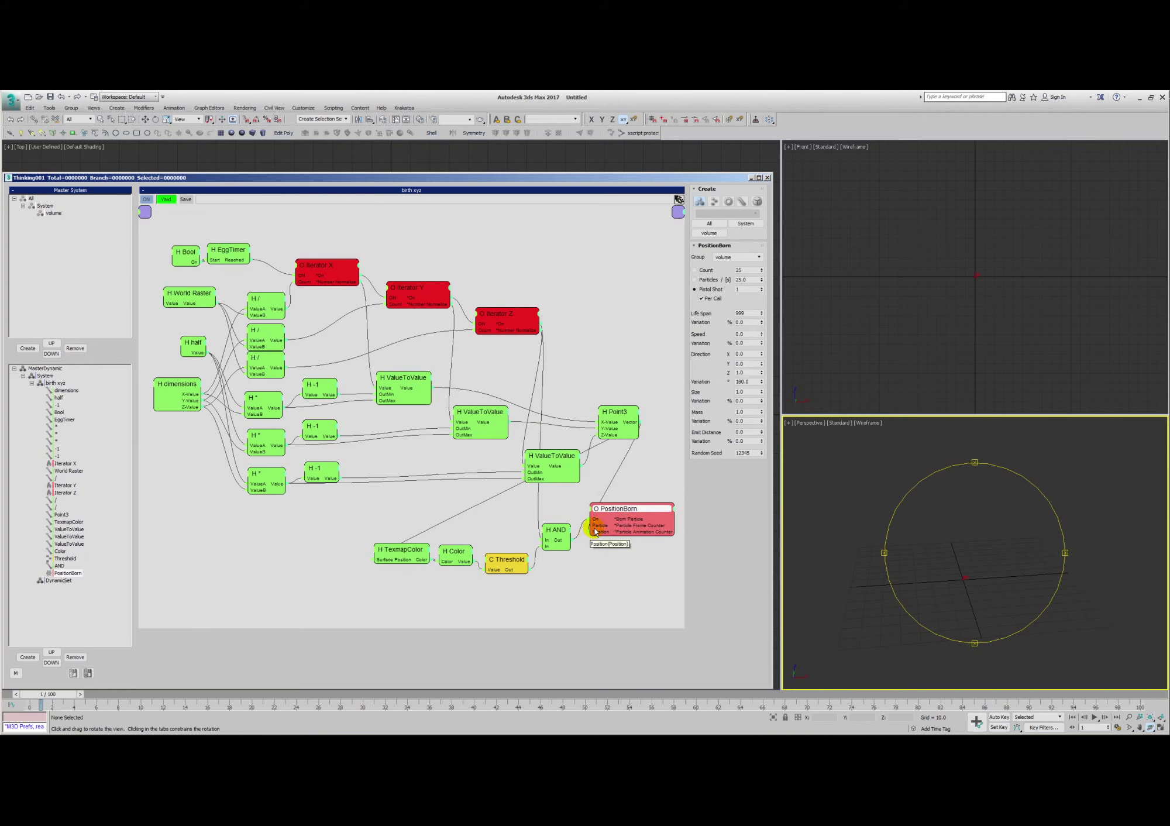
Examine the settings of the Bool, dimensions, half and World Raster helpers in the birth xyz network.
{"action": "left_click_drag", "start_coordinate": [186, 254], "coordinate": [180, 249]}
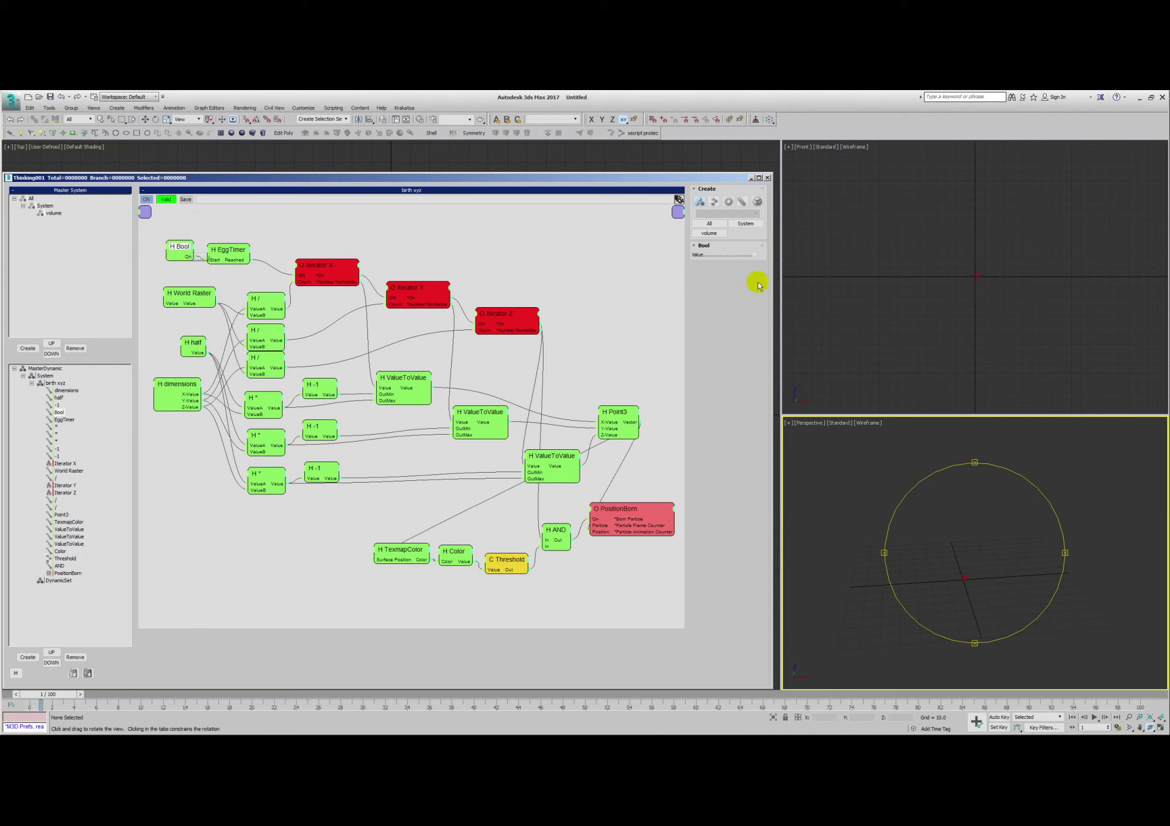
{"action": "left_click", "coordinate": [211, 246]}
{"action": "left_click_drag", "start_coordinate": [182, 249], "coordinate": [185, 251]}
{"action": "left_click_drag", "start_coordinate": [921, 547], "coordinate": [912, 546]}
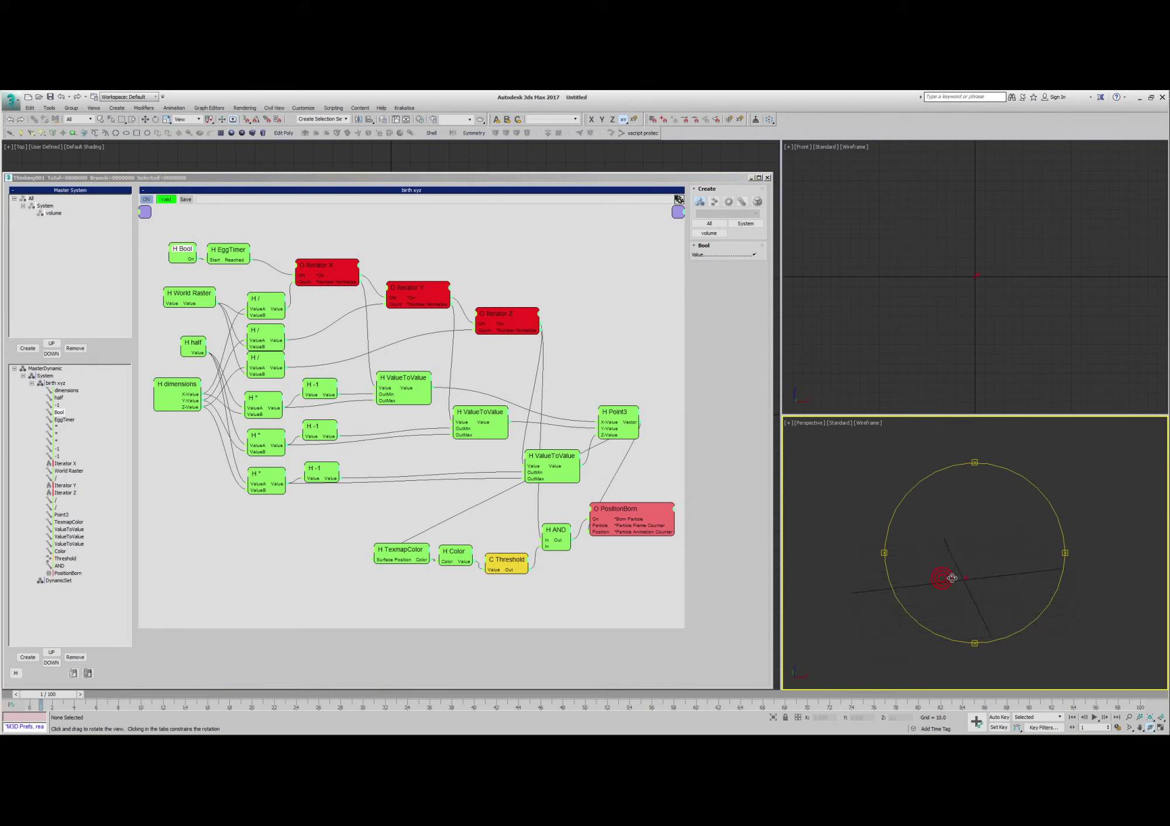
{"action": "left_click_drag", "start_coordinate": [178, 385], "coordinate": [195, 352]}
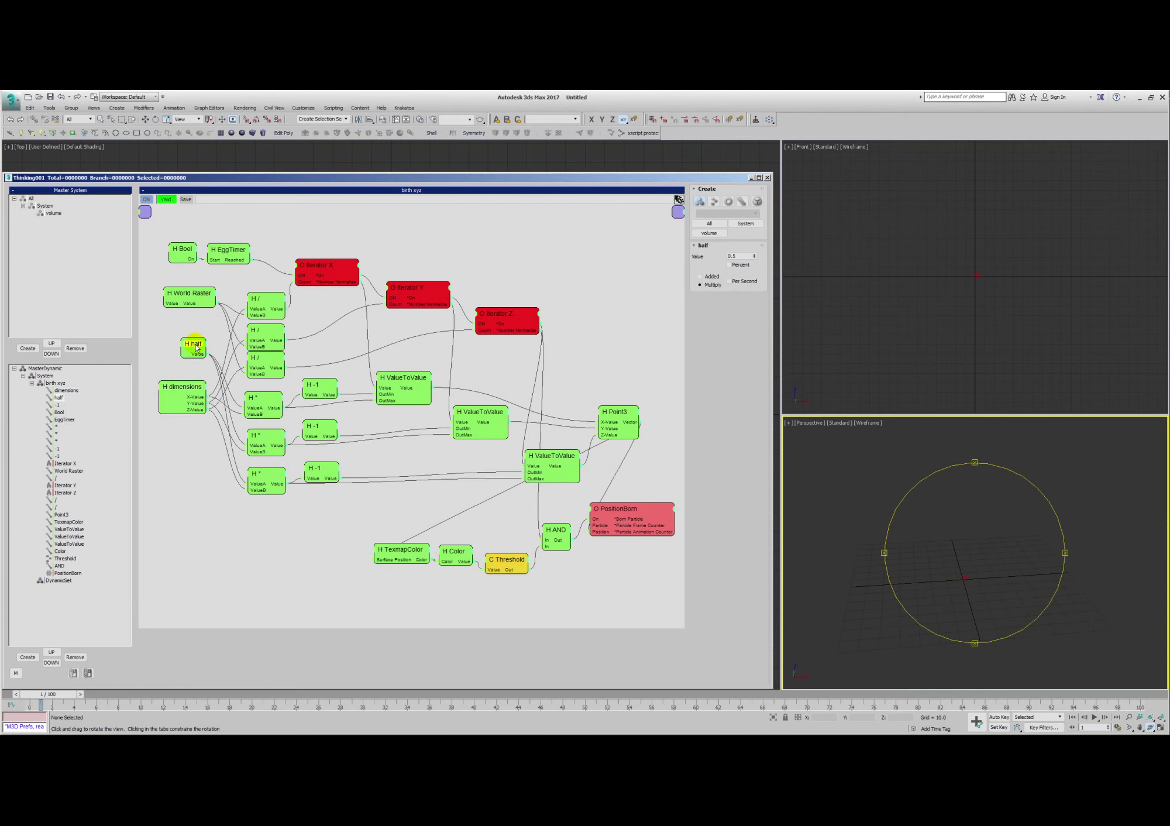
{"action": "left_click_drag", "start_coordinate": [192, 298], "coordinate": [192, 300]}
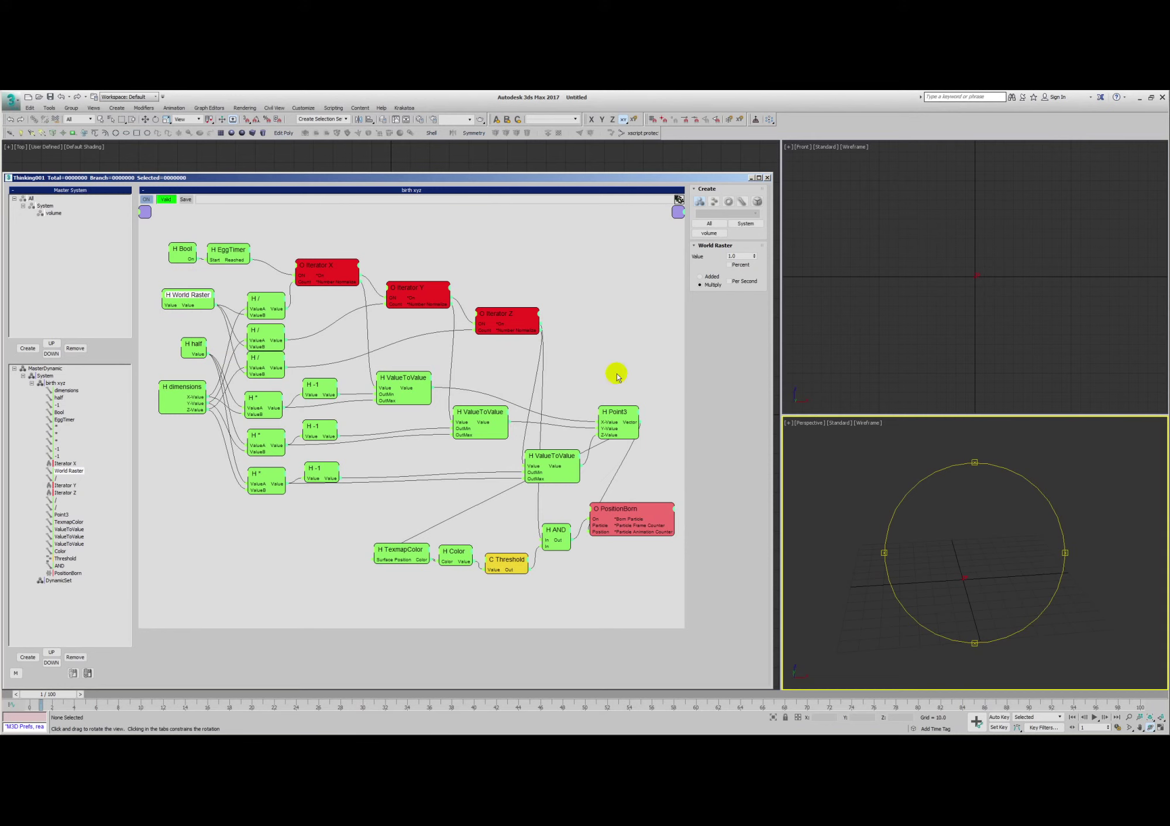
{"action": "left_click_drag", "start_coordinate": [179, 298], "coordinate": [176, 292]}
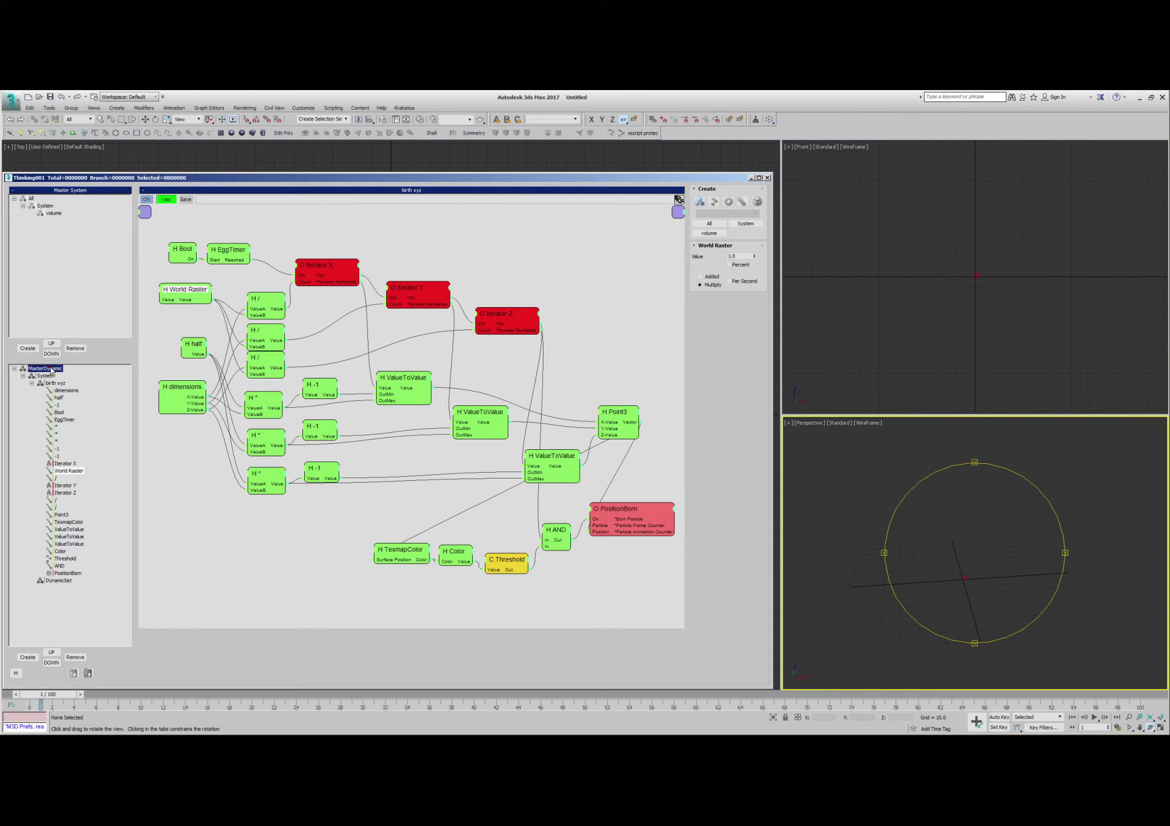
Enable the Debug Log Window for the MasterDynamic and reopen the birth xyz network.
{"action": "left_click", "coordinate": [44, 368]}
{"action": "left_click", "coordinate": [715, 286]}
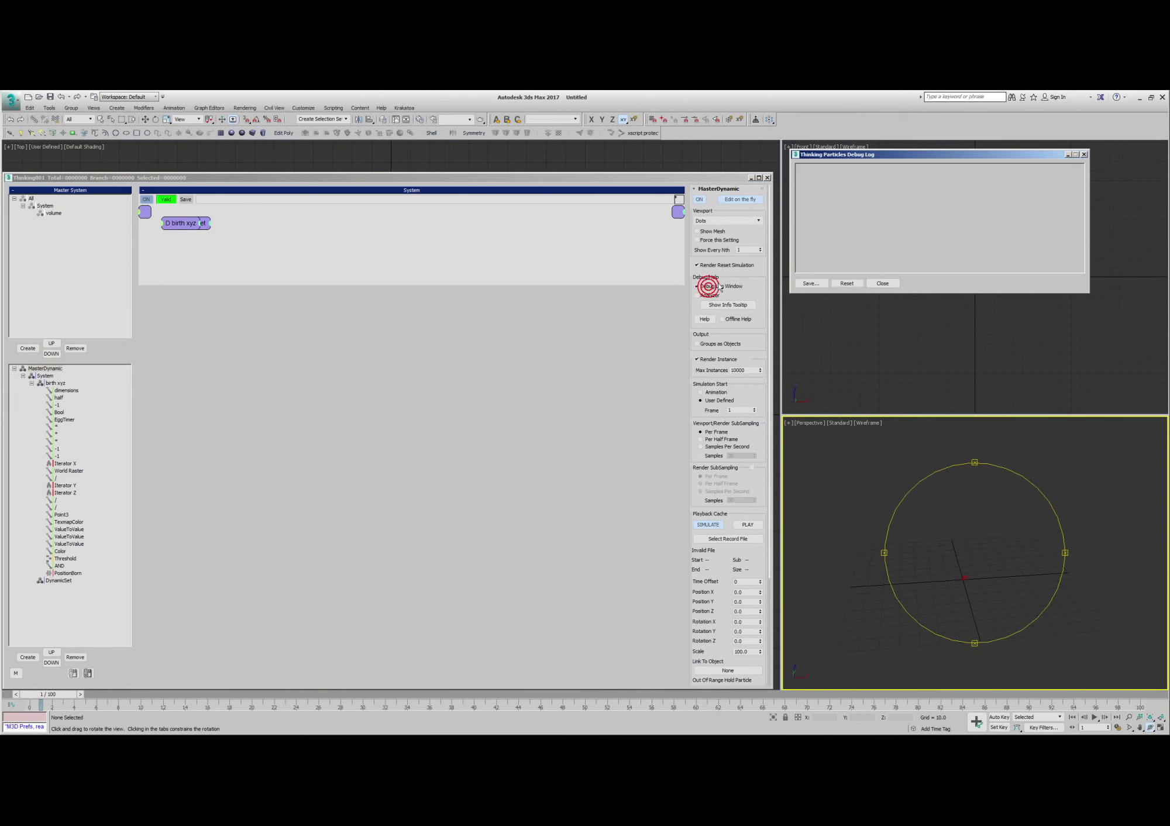
{"action": "left_click", "coordinate": [56, 500]}
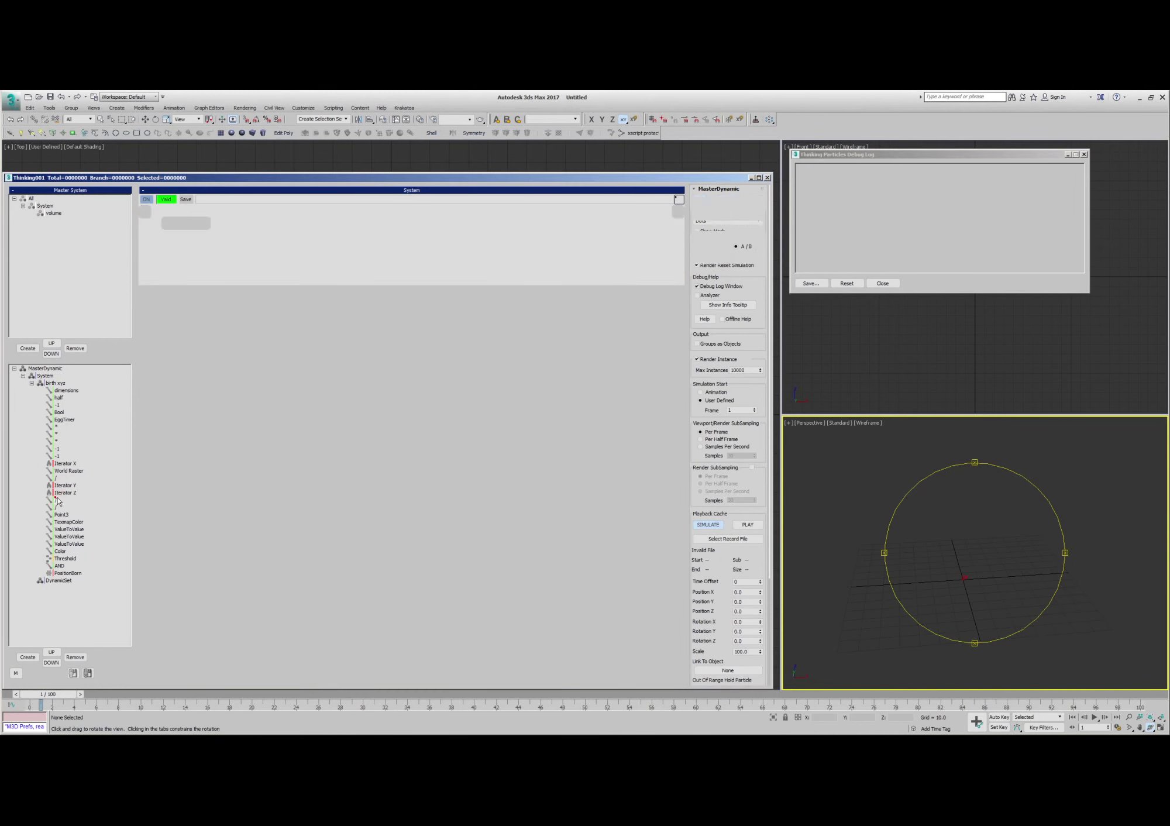
{"action": "left_click", "coordinate": [449, 507]}
{"action": "left_click_drag", "start_coordinate": [549, 455], "coordinate": [538, 461]}
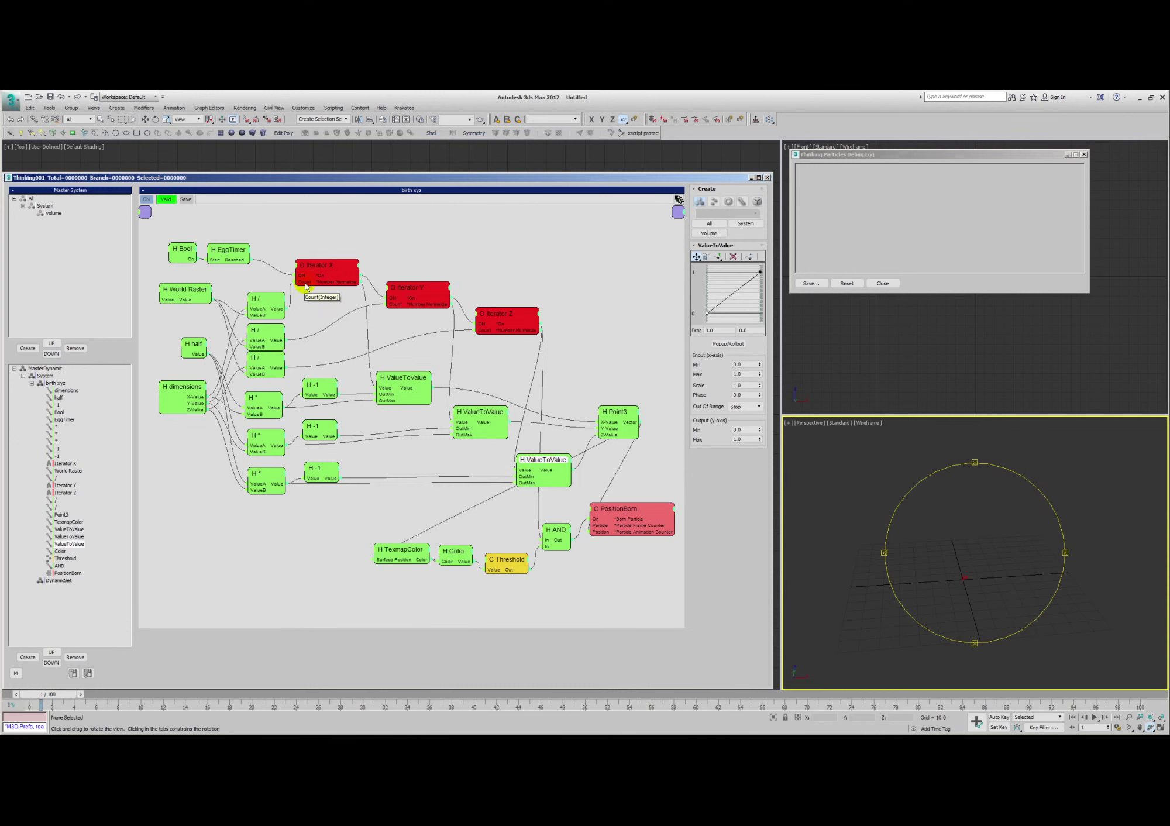
Write the Threshold's Out value to the debug log and rerun the particle birth.
{"action": "left_click", "coordinate": [234, 252]}
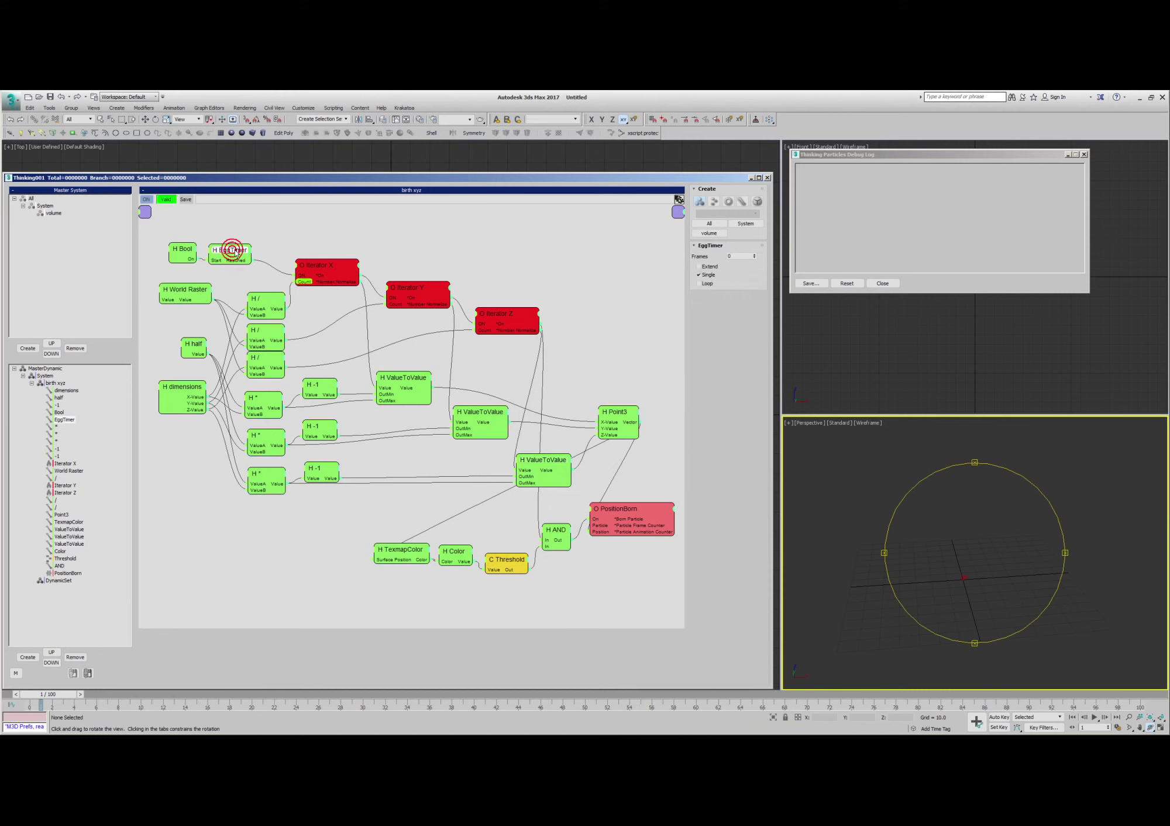
{"action": "left_click_drag", "start_coordinate": [236, 253], "coordinate": [596, 521]}
{"action": "right_click", "coordinate": [511, 570]}
{"action": "left_click", "coordinate": [510, 582]}
{"action": "left_click_drag", "start_coordinate": [935, 543], "coordinate": [942, 545]}
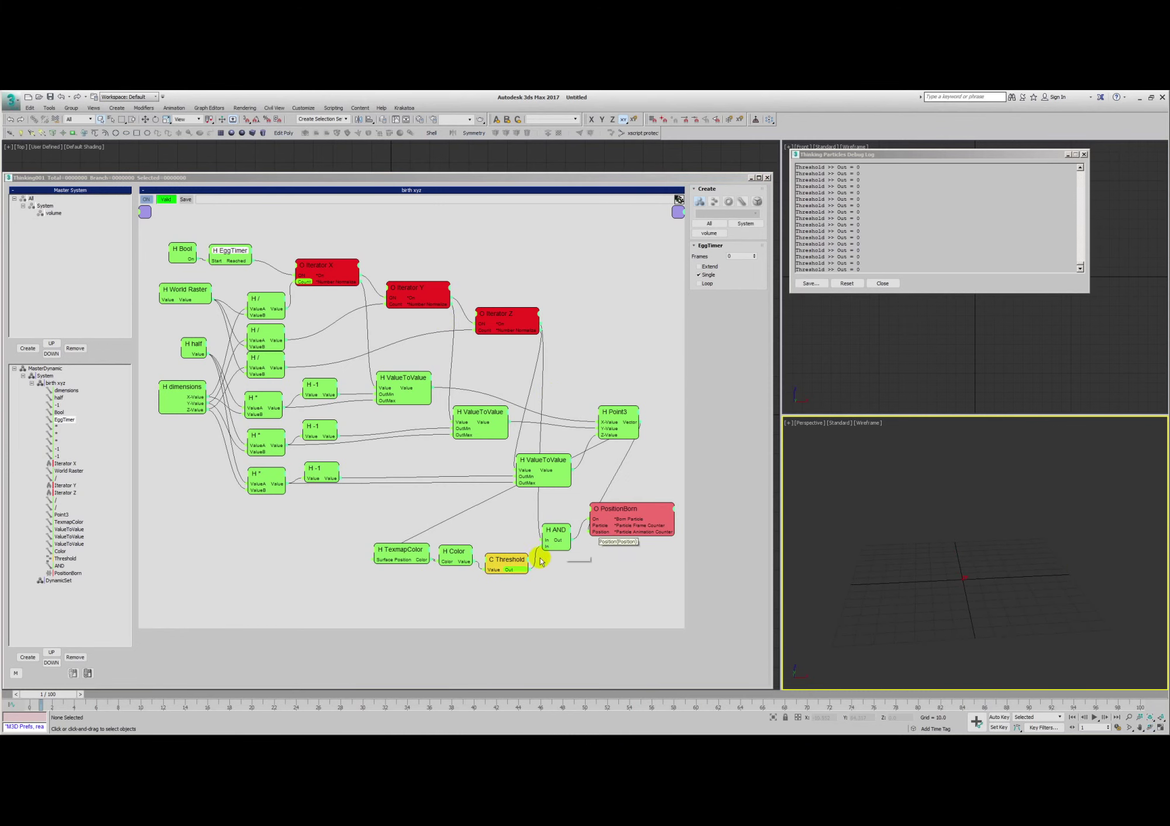
Enable the Threshold condition's Inside option, change its Threshold 1 value and close the debug log.
{"action": "left_click", "coordinate": [510, 562]}
{"action": "left_click_drag", "start_coordinate": [508, 558], "coordinate": [504, 563]}
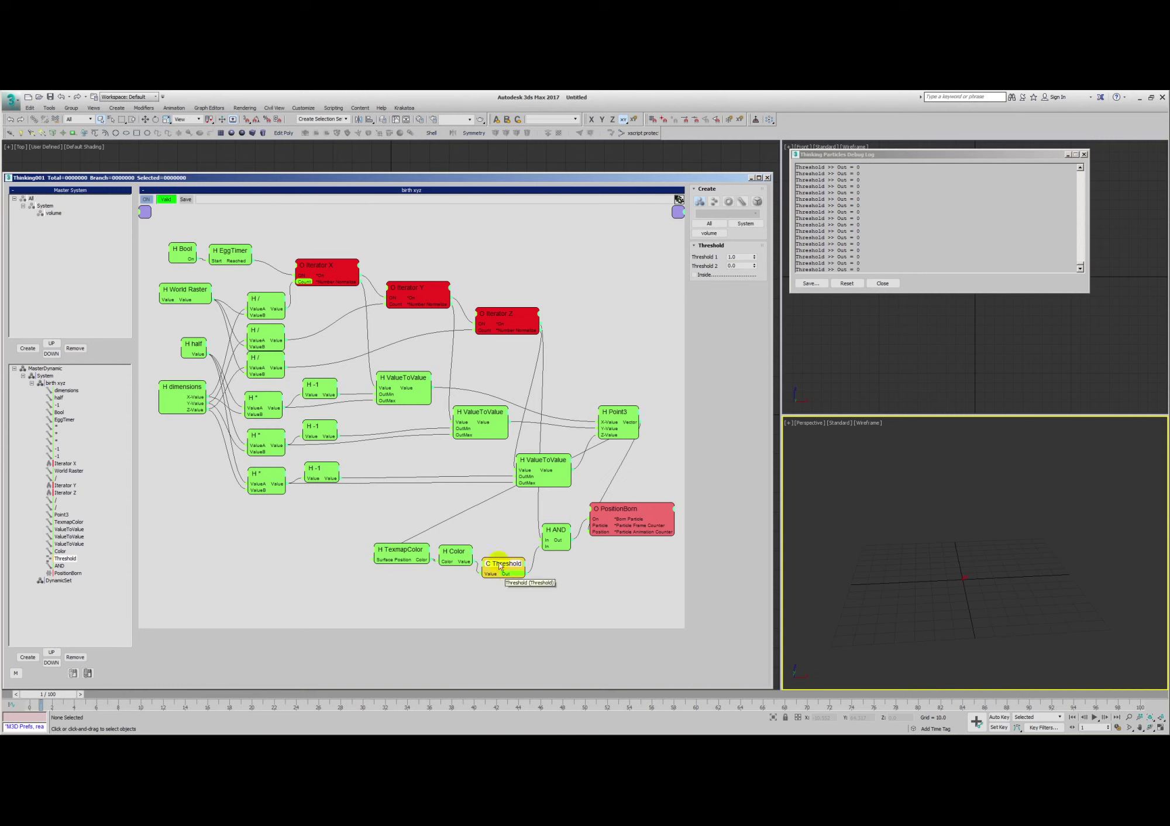
{"action": "left_click", "coordinate": [502, 564]}
{"action": "left_click", "coordinate": [731, 258]}
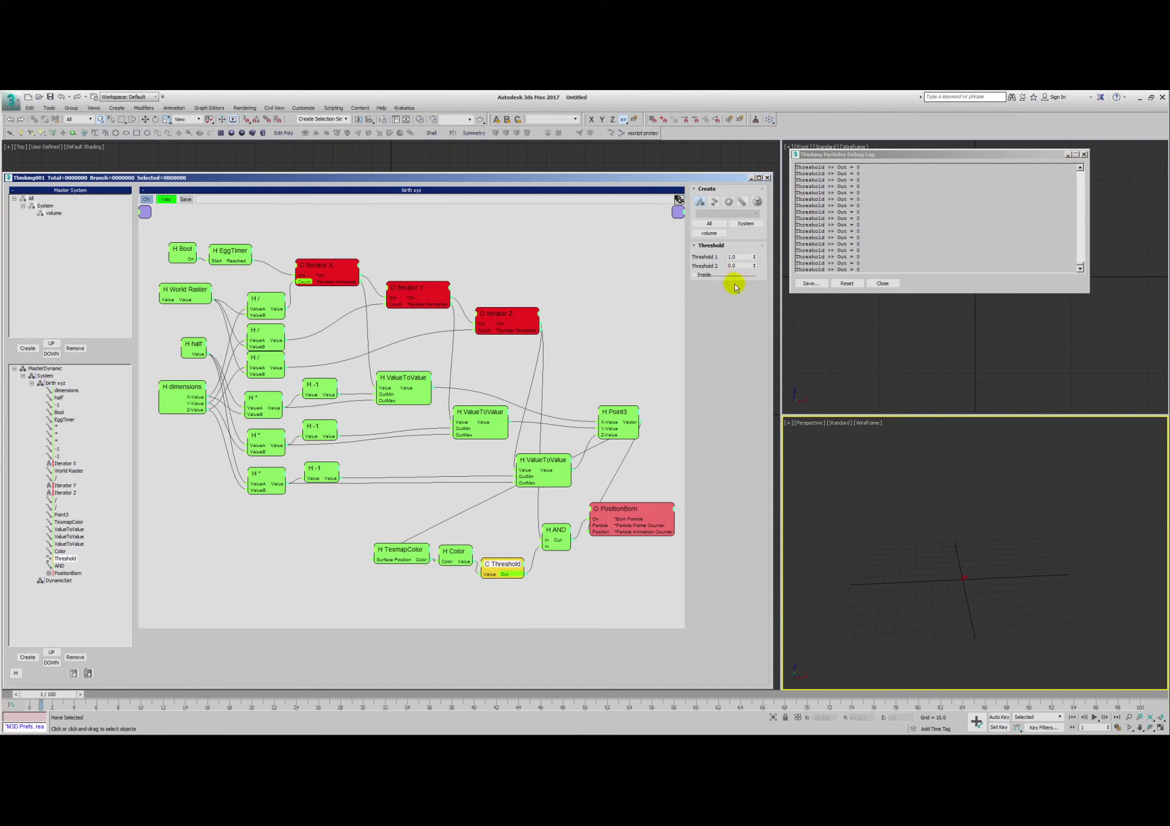
{"action": "left_click_drag", "start_coordinate": [412, 559], "coordinate": [496, 564]}
{"action": "left_click", "coordinate": [730, 266]}
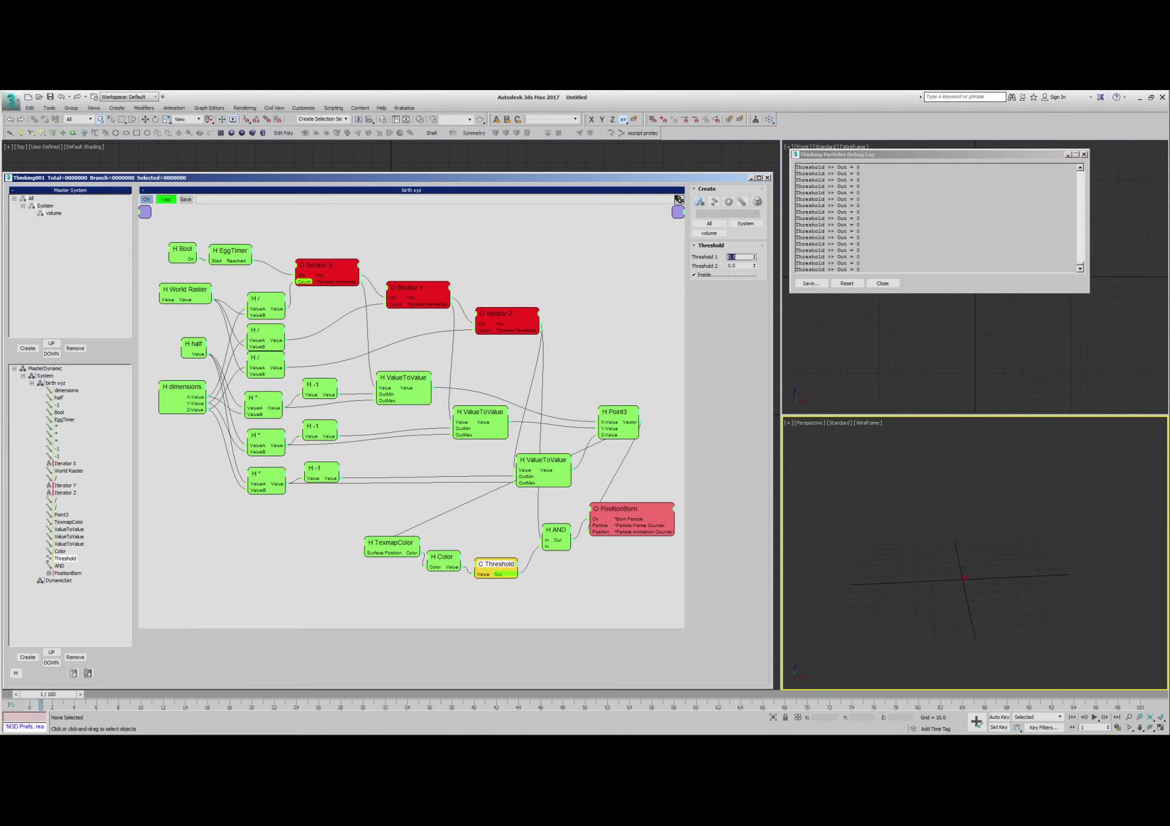
{"action": "left_click", "coordinate": [617, 595]}
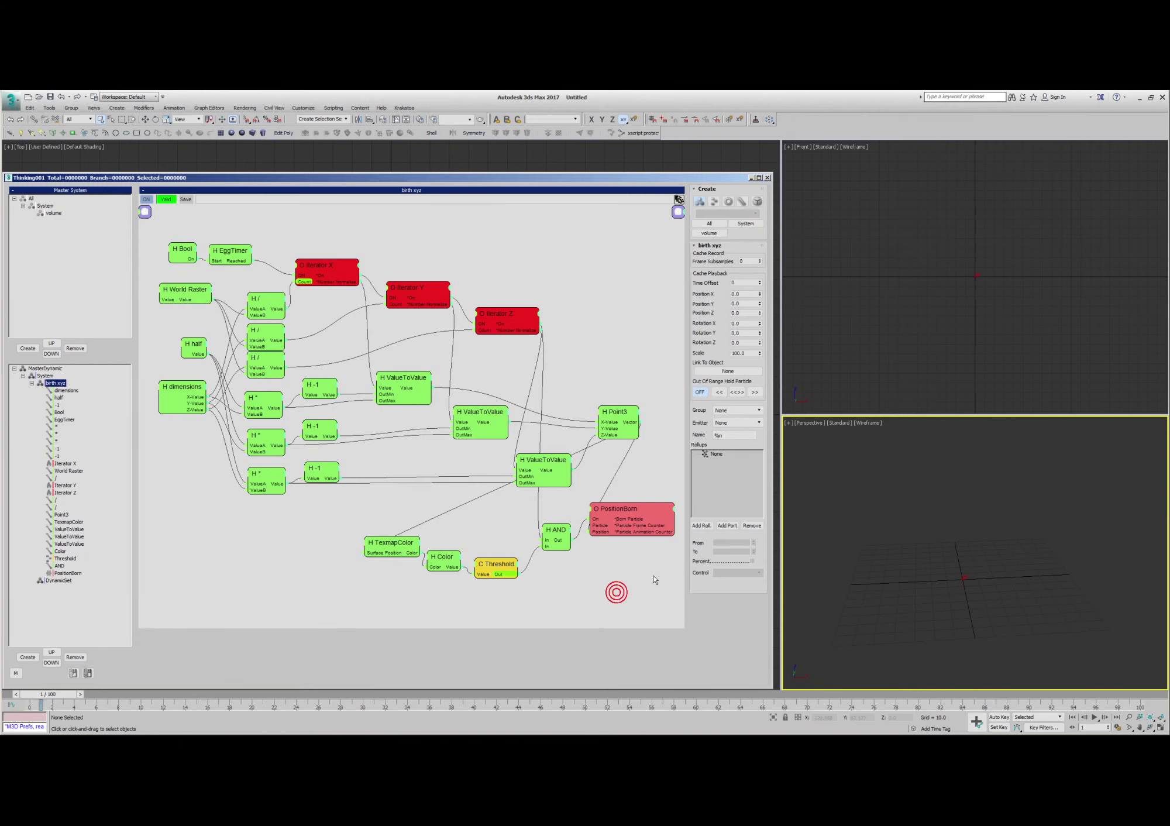
Rerun the particle birth, examine the cloud's shape in the perspective view and open the MasterDynamic settings.
{"action": "left_click", "coordinate": [900, 534]}
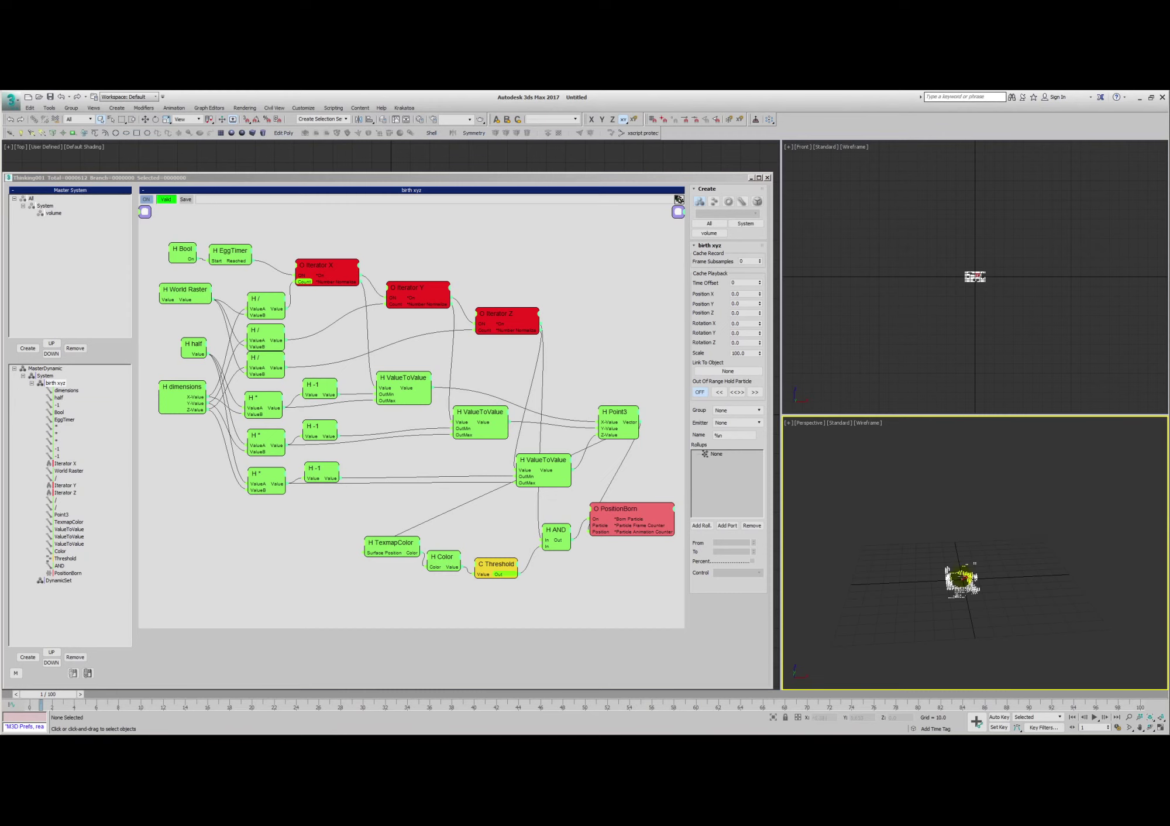
{"action": "left_click_drag", "start_coordinate": [959, 578], "coordinate": [952, 531]}
{"action": "middle_click_drag", "start_coordinate": [938, 537], "coordinate": [921, 571], "text": "alt"}
{"action": "left_click_drag", "start_coordinate": [922, 571], "coordinate": [919, 567]}
{"action": "left_click_drag", "start_coordinate": [950, 519], "coordinate": [947, 524]}
{"action": "left_click", "coordinate": [42, 368]}
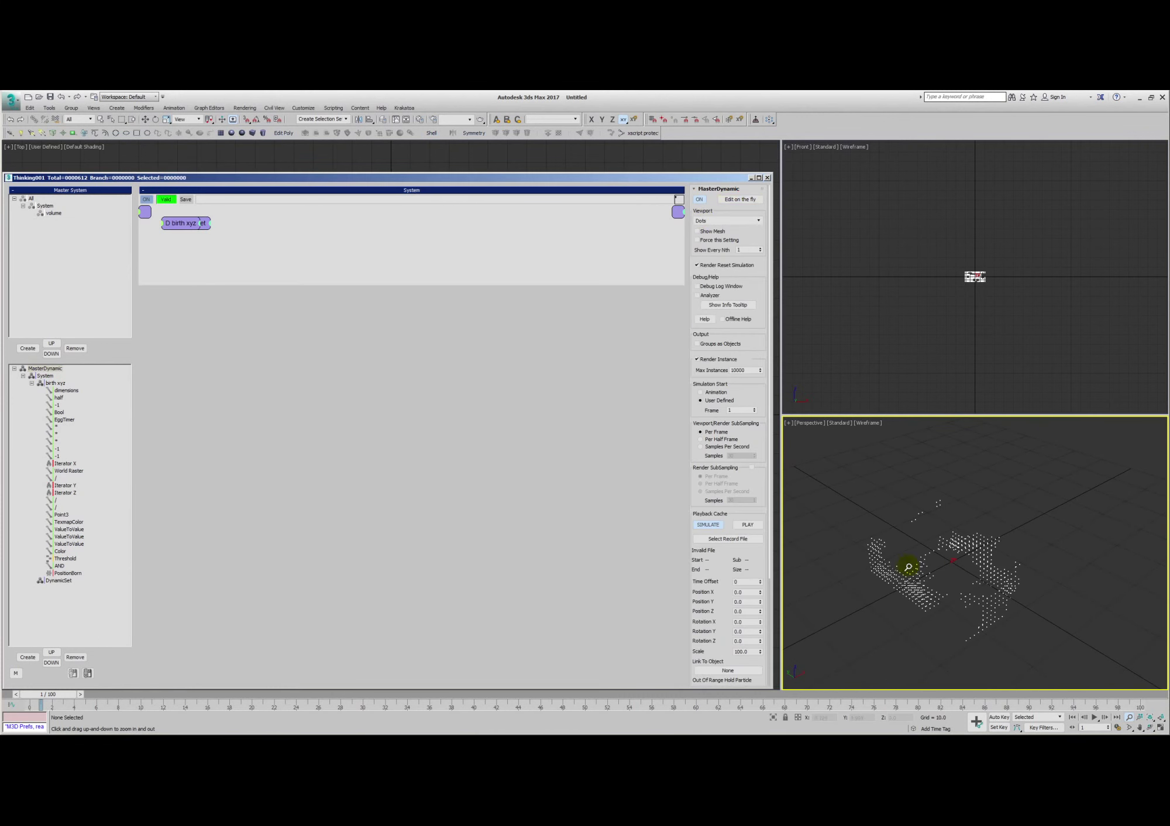
{"action": "middle_click_drag", "start_coordinate": [905, 565], "coordinate": [940, 565], "text": "ctrl+alt"}
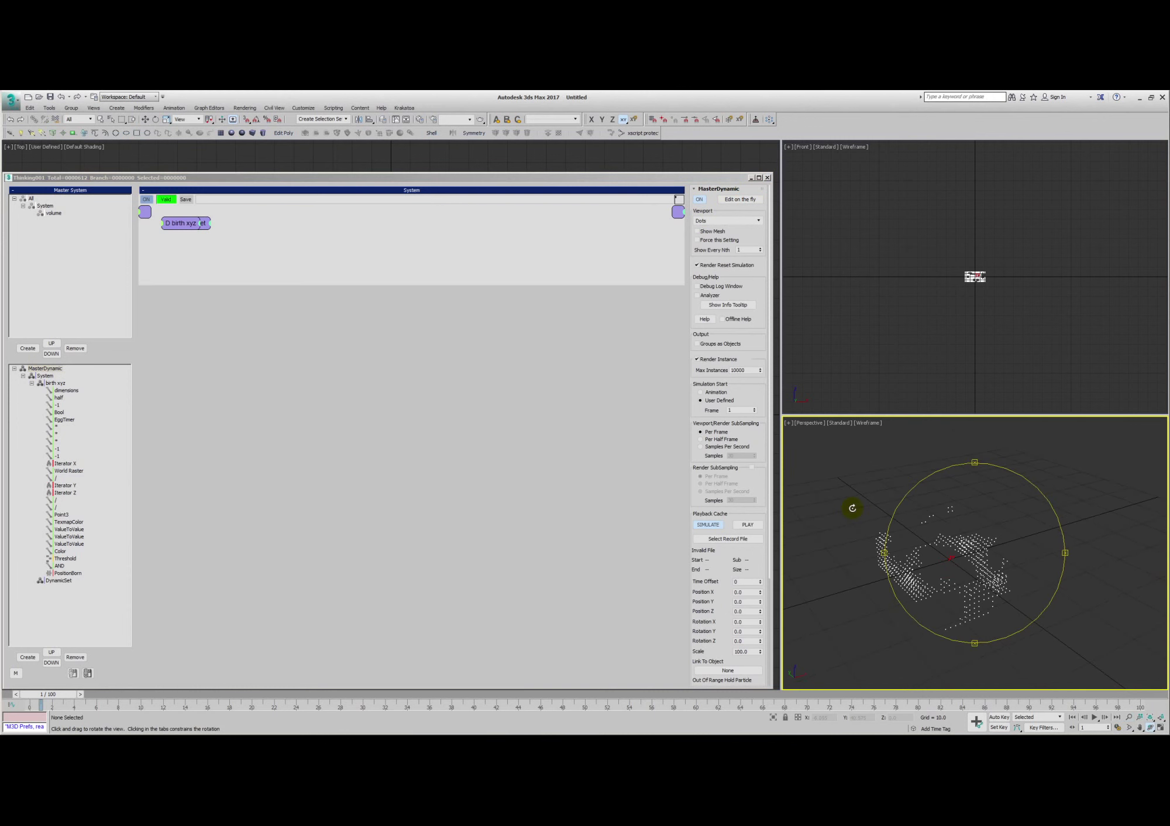
Open the 01 - Default material's diffuse Cellular map and set its cell size to 7.9.
{"action": "left_click", "coordinate": [419, 120]}
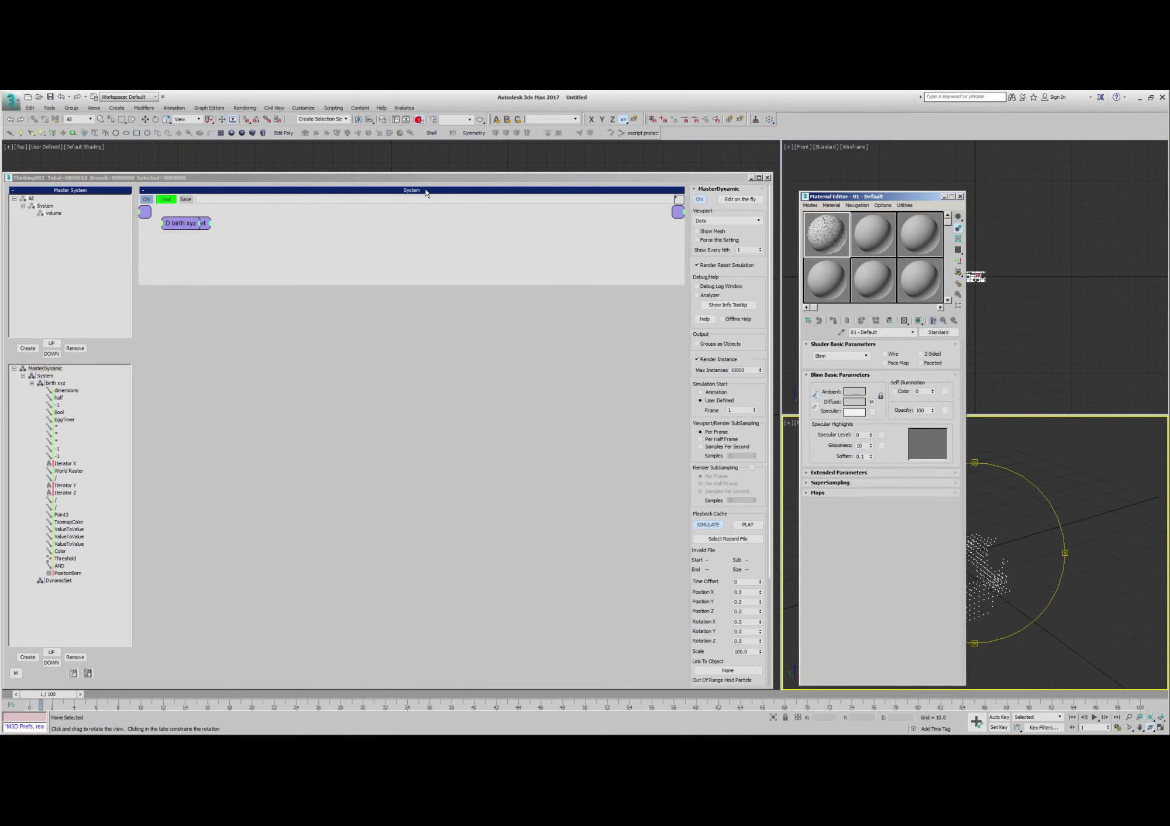
{"action": "left_click_drag", "start_coordinate": [901, 196], "coordinate": [571, 146]}
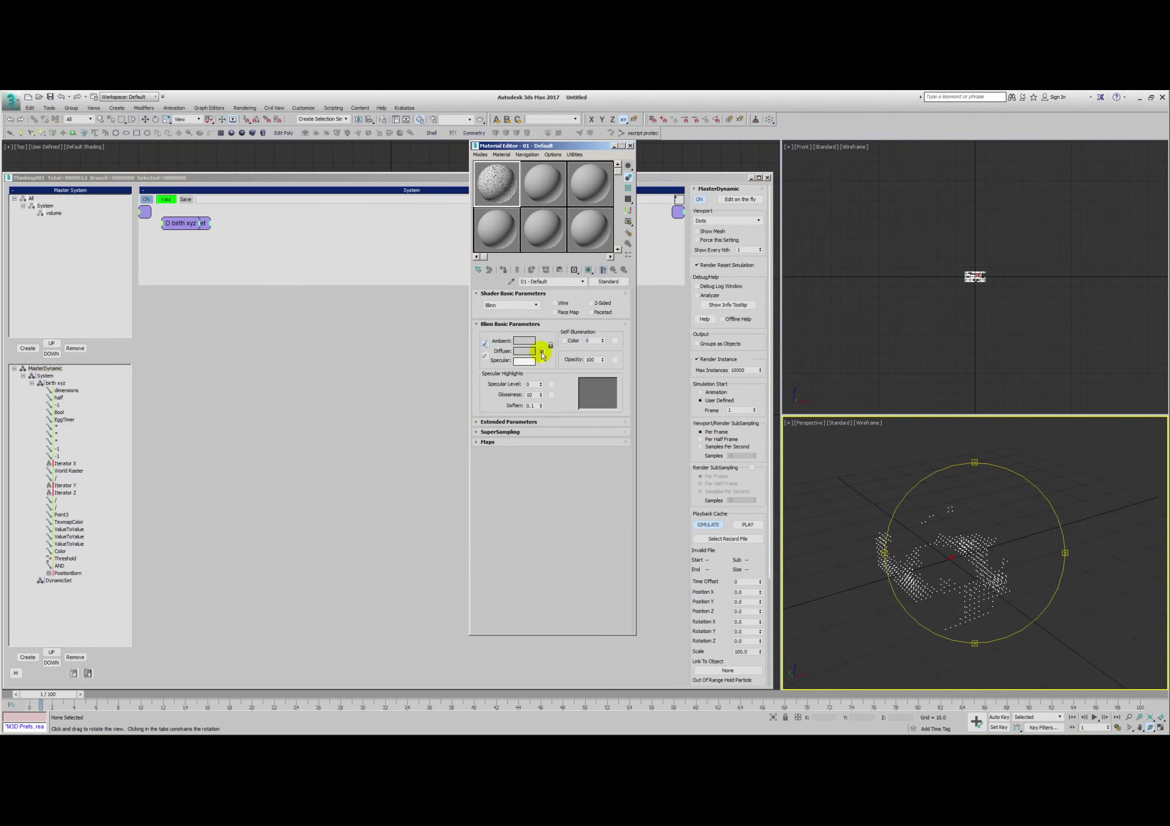
{"action": "left_click", "coordinate": [542, 352]}
{"action": "left_click_drag", "start_coordinate": [548, 496], "coordinate": [537, 522]}
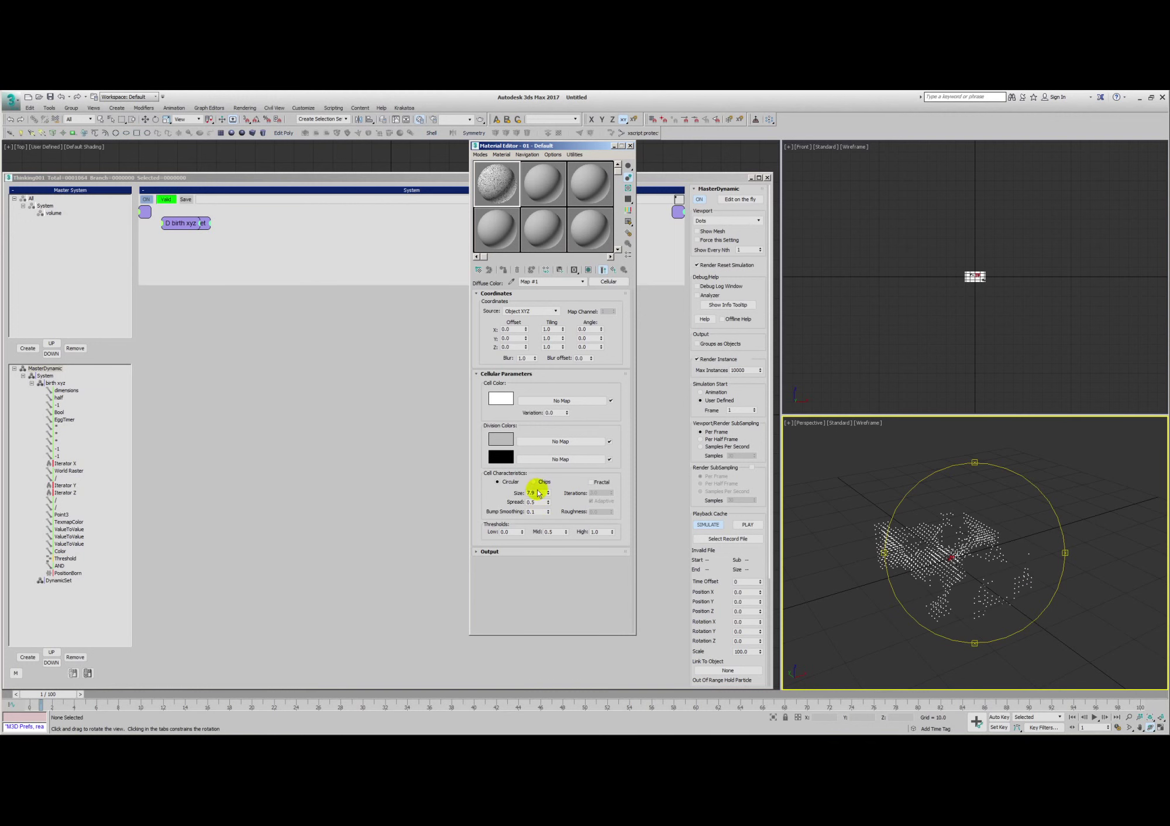
Collapse the birth xyz set, rename the empty DynamicSet as shape and return to frame 0.
{"action": "left_click", "coordinate": [32, 382]}
{"action": "left_click", "coordinate": [59, 390]}
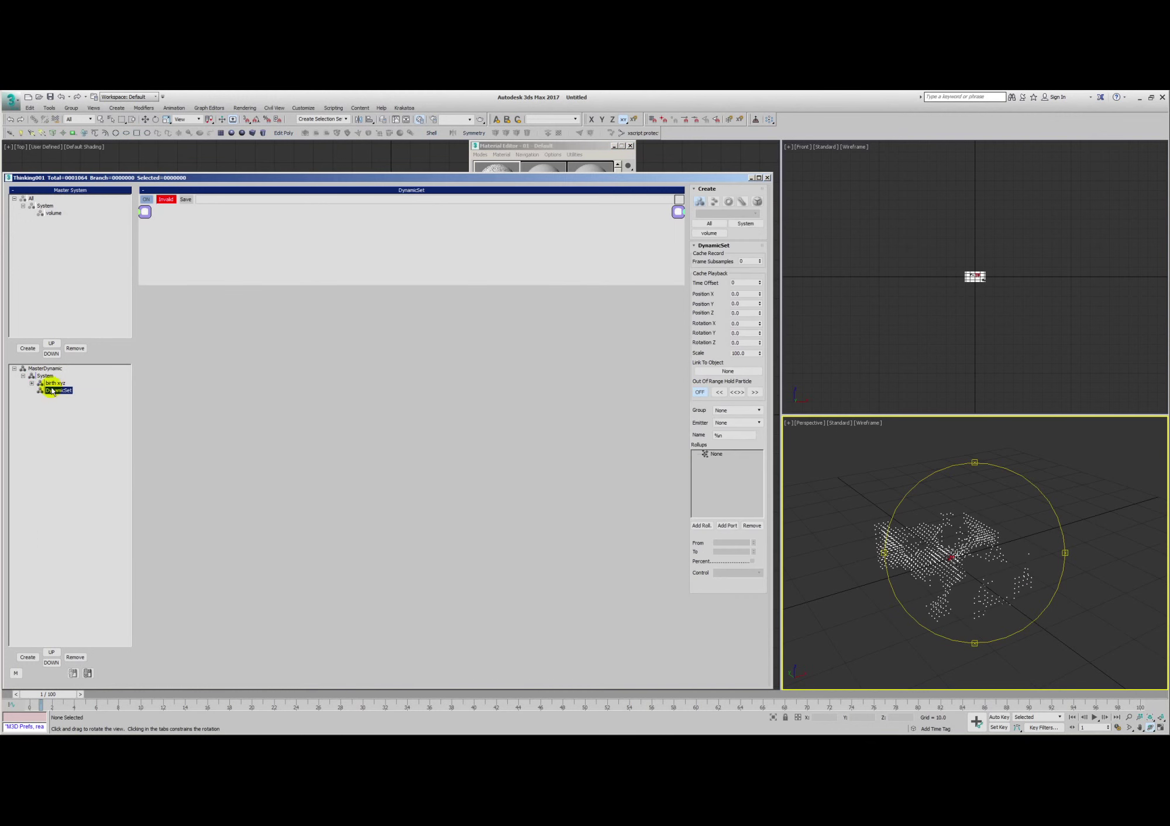
{"action": "key", "text": "F2"}
{"action": "key", "text": "Home"}
Add the volume group and an ImplicitShape operator to the shape network, and link the group's Particle output to the operator.
{"action": "right_click", "coordinate": [253, 238]}
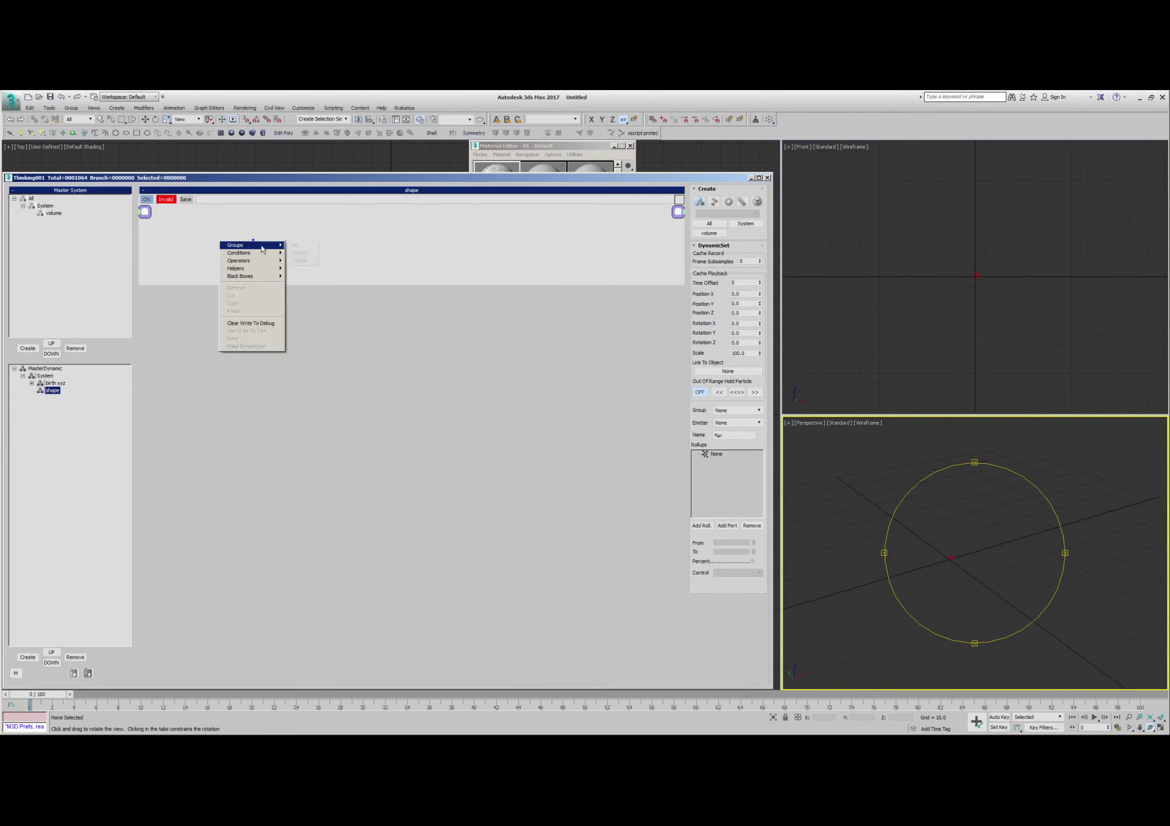
{"action": "left_click", "coordinate": [298, 253]}
{"action": "right_click", "coordinate": [360, 235]}
{"action": "mouse_move", "coordinate": [388, 258]}
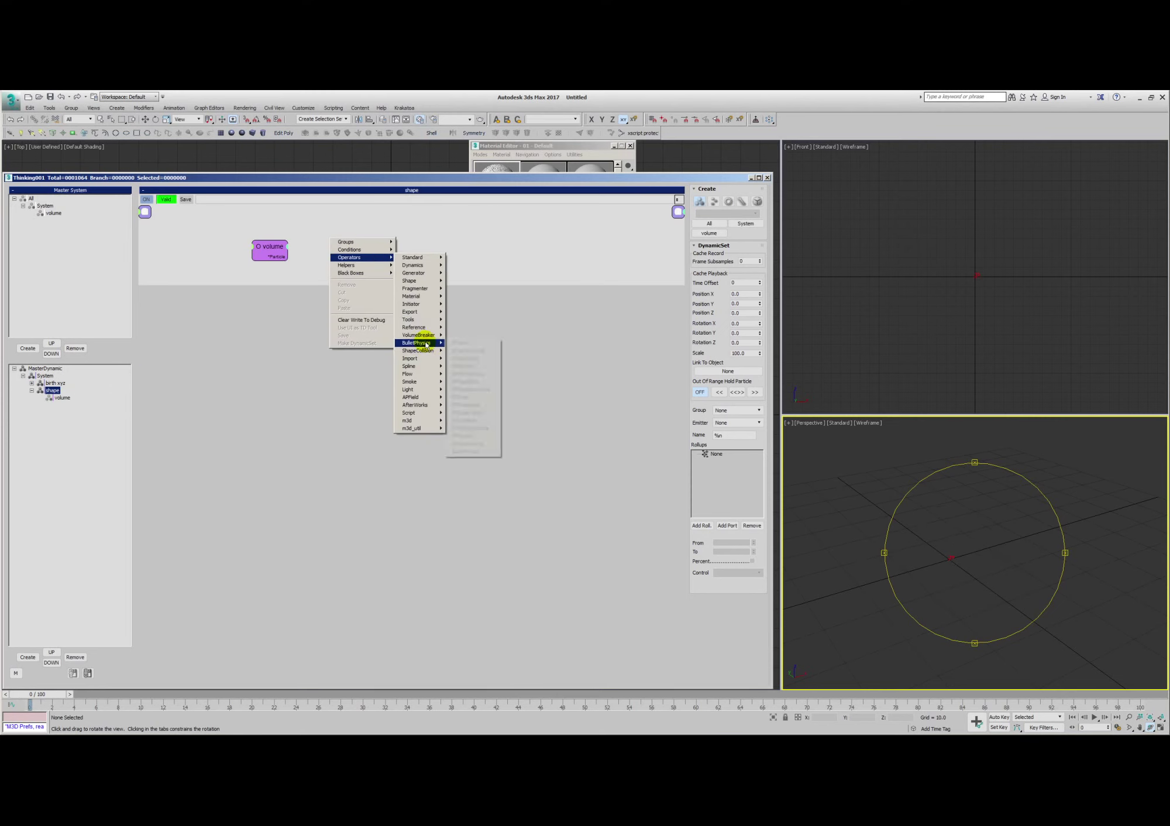
{"action": "mouse_move", "coordinate": [421, 283]}
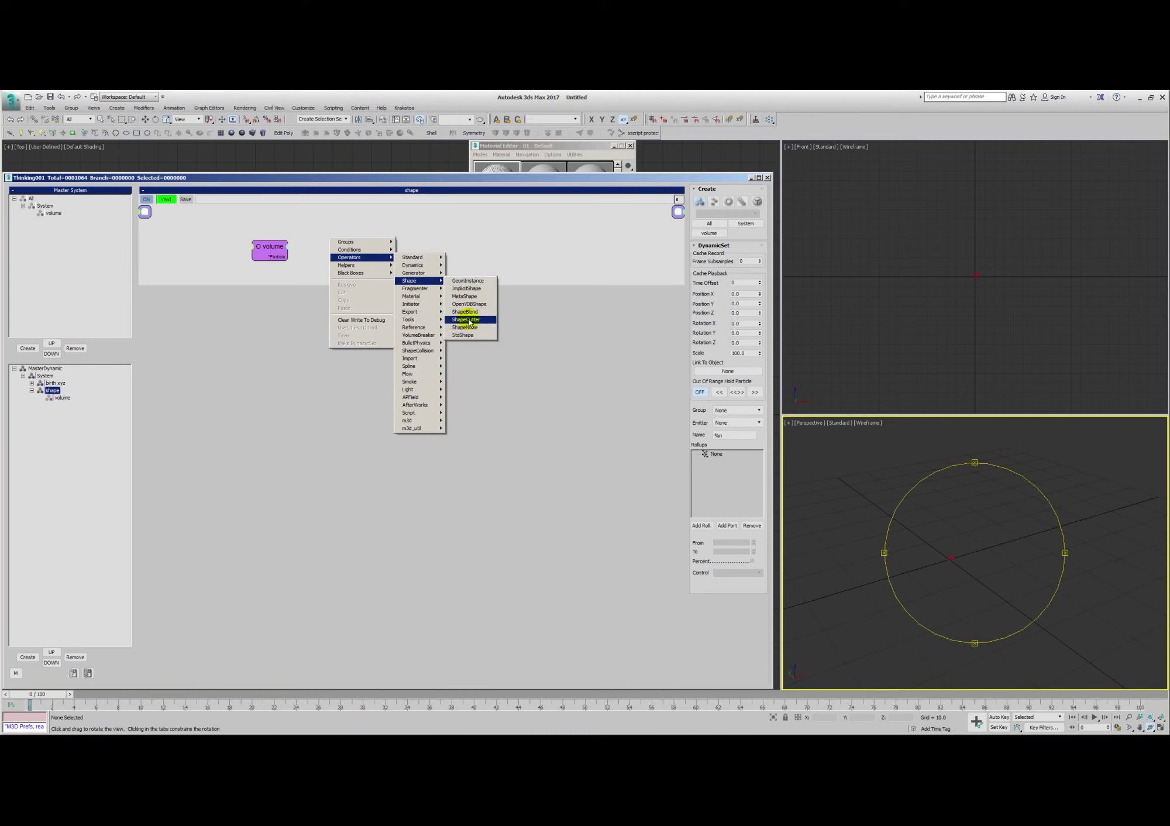
{"action": "left_click", "coordinate": [468, 288]}
{"action": "left_click_drag", "start_coordinate": [277, 261], "coordinate": [282, 452]}
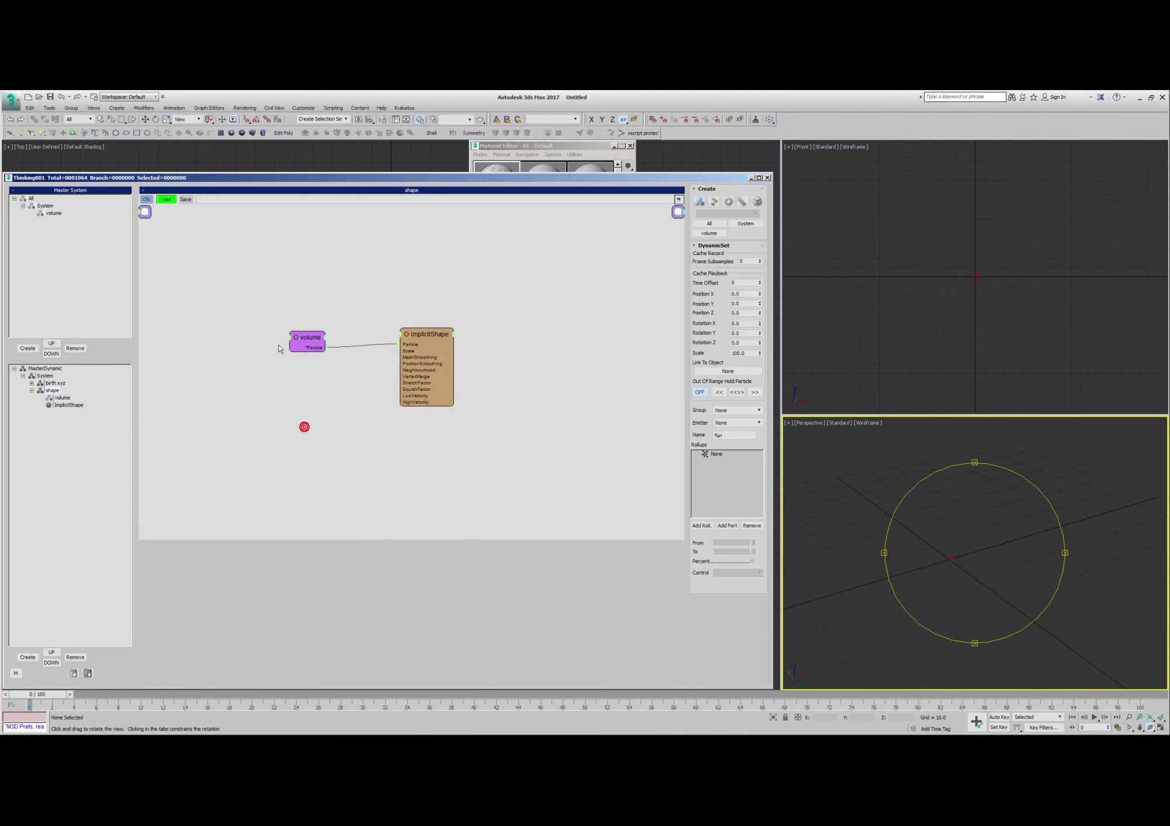
Set the ImplicitShape type to Surface (6.3) and advance to frame 1 to birth the particles.
{"action": "left_click", "coordinate": [430, 337]}
{"action": "left_click", "coordinate": [712, 256]}
{"action": "left_click", "coordinate": [721, 269]}
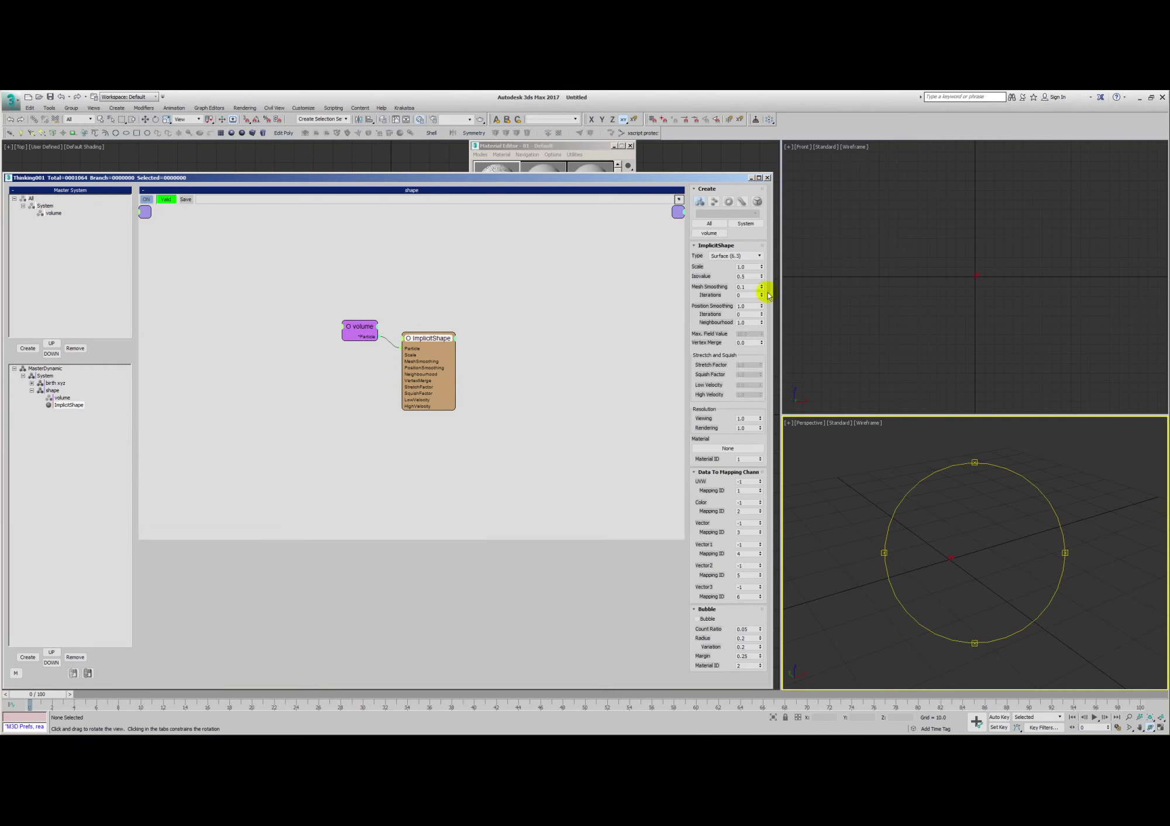
{"action": "middle_click_drag", "start_coordinate": [945, 550], "coordinate": [942, 557], "text": "alt"}
{"action": "key", "text": "."}
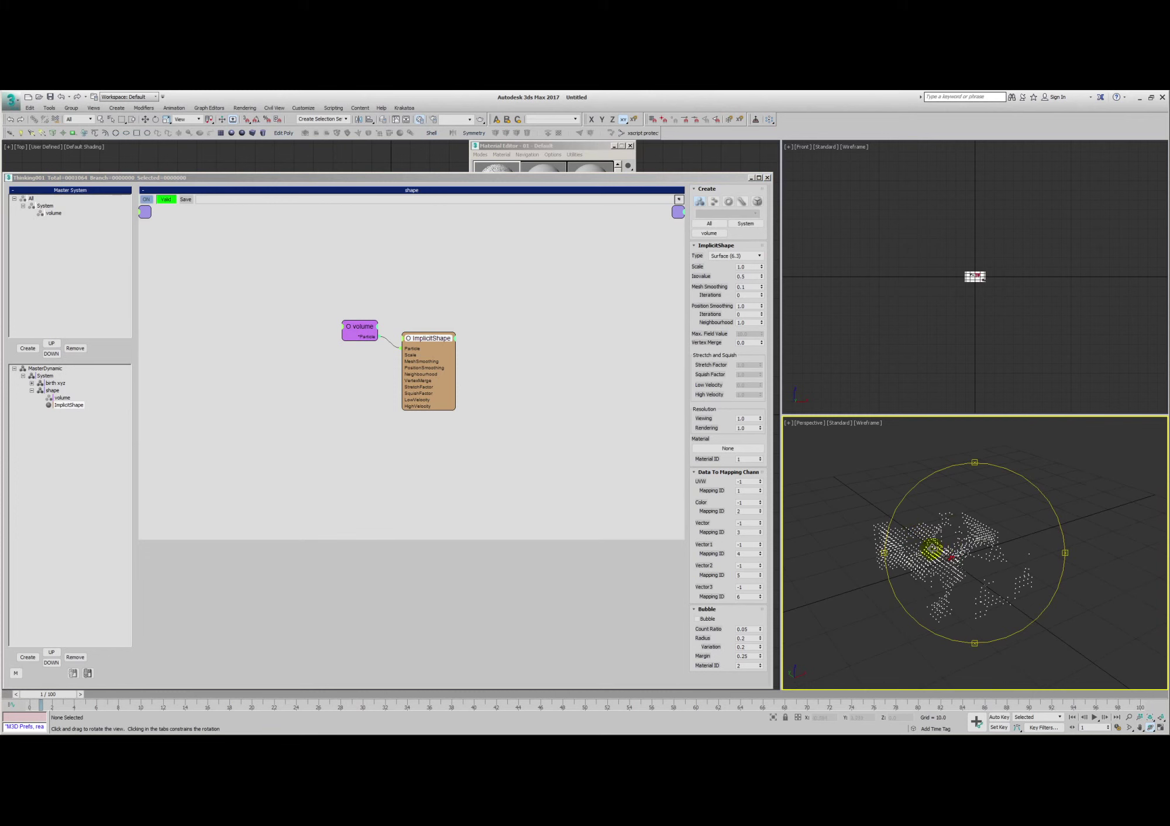
{"action": "scroll", "coordinate": [953, 575], "scroll_direction": "up", "scroll_amount": 2}
Enable Show Mesh and Force this Setting for the MasterDynamic and shade the perspective view.
{"action": "left_click", "coordinate": [64, 369]}
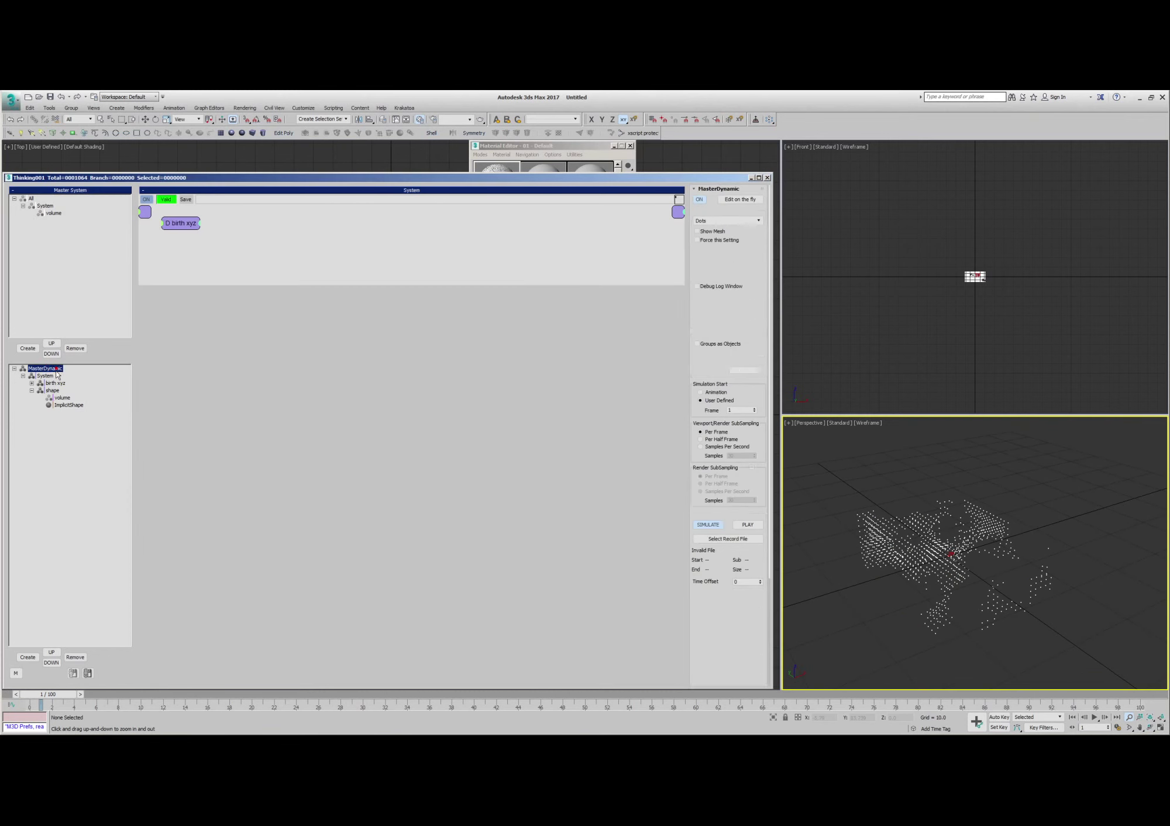
{"action": "left_click", "coordinate": [698, 232]}
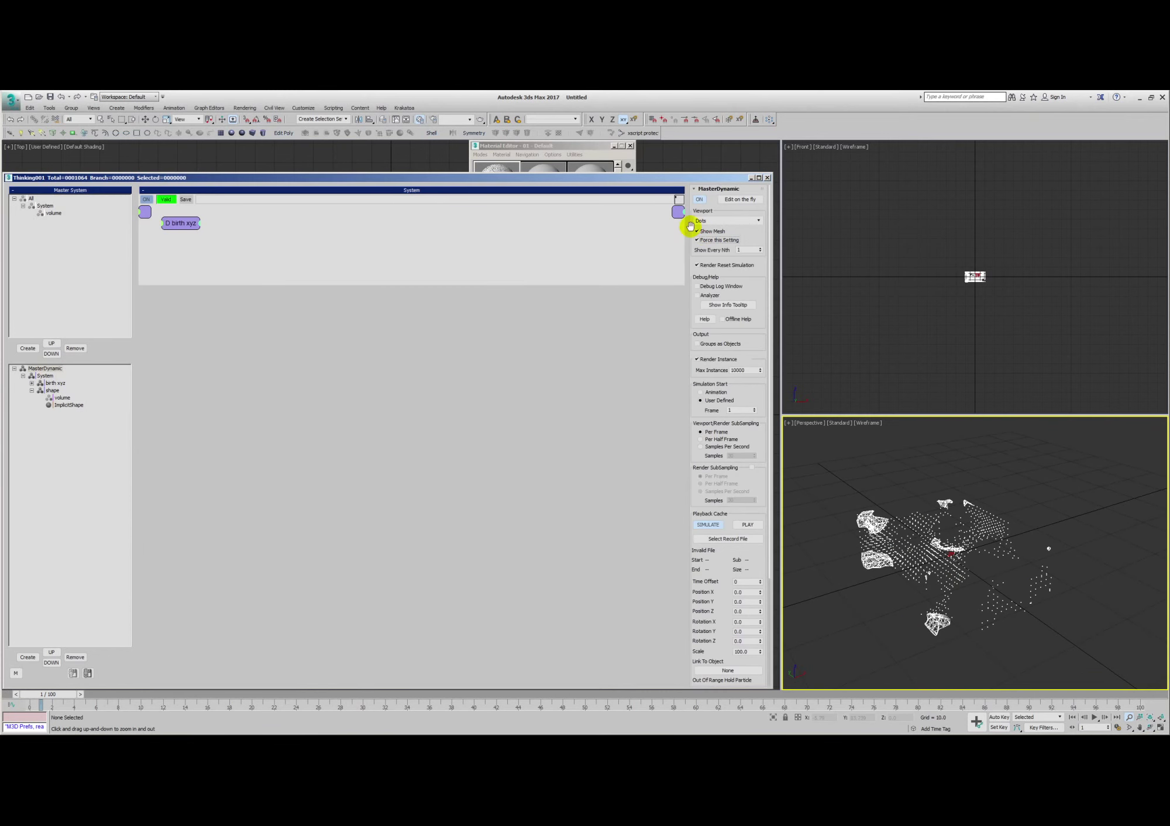
{"action": "left_click", "coordinate": [934, 543]}
{"action": "key", "text": "F3"}
{"action": "key", "text": "ctrl+r"}
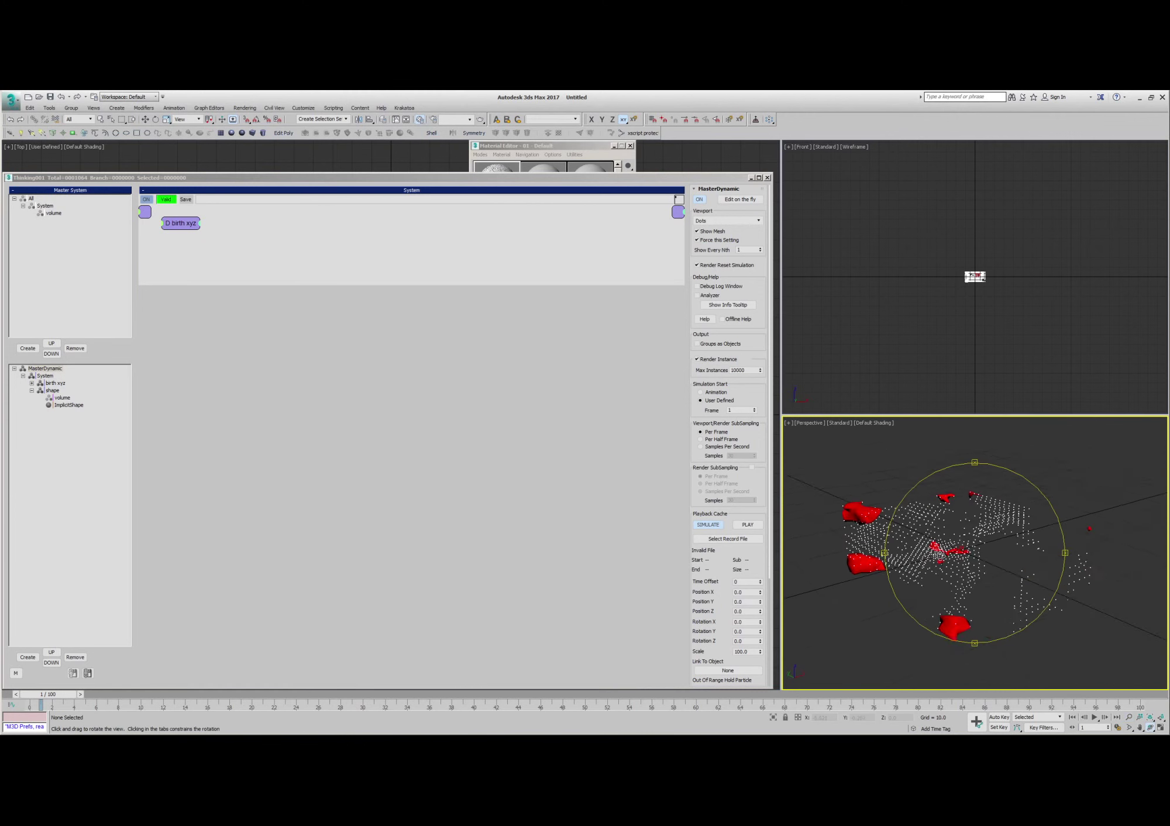
Increase the ImplicitShape's Scale to about 3 so the particle surfaces merge into a thicker mesh.
{"action": "left_click", "coordinate": [69, 404]}
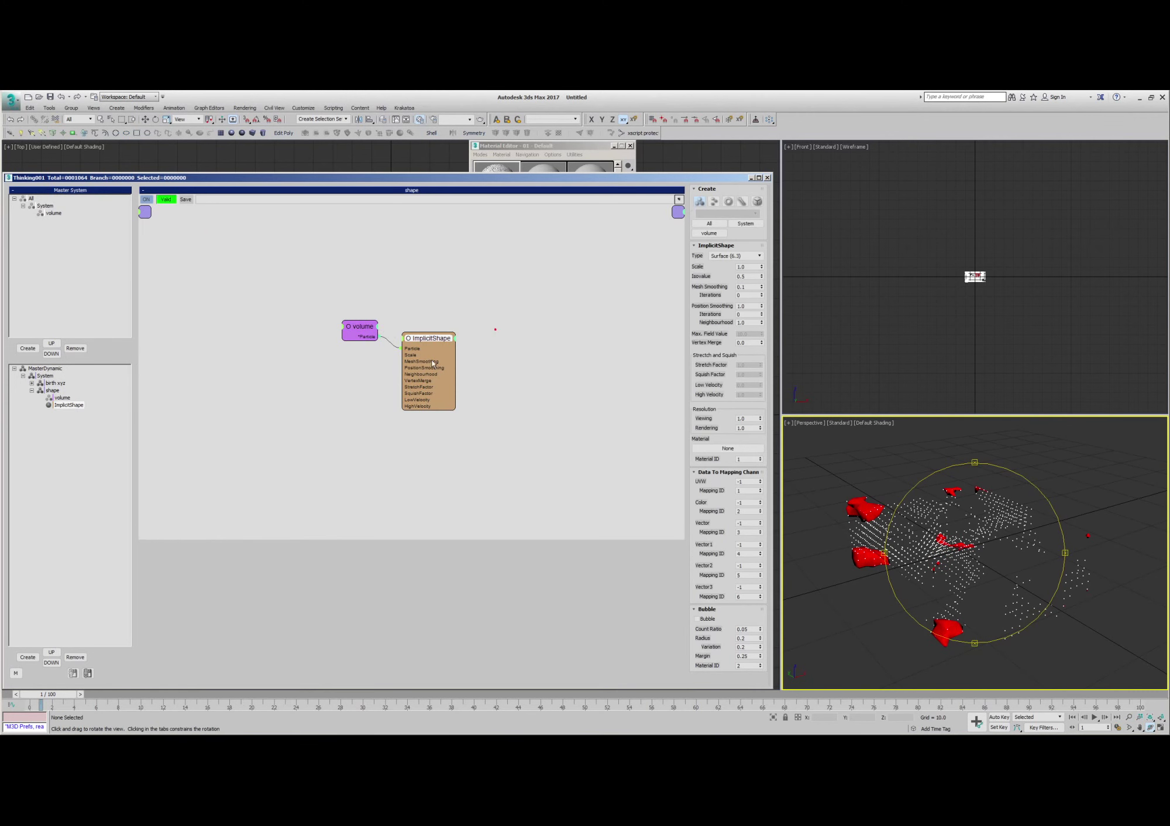
{"action": "left_click", "coordinate": [755, 285]}
{"action": "left_click_drag", "start_coordinate": [759, 270], "coordinate": [762, 235]}
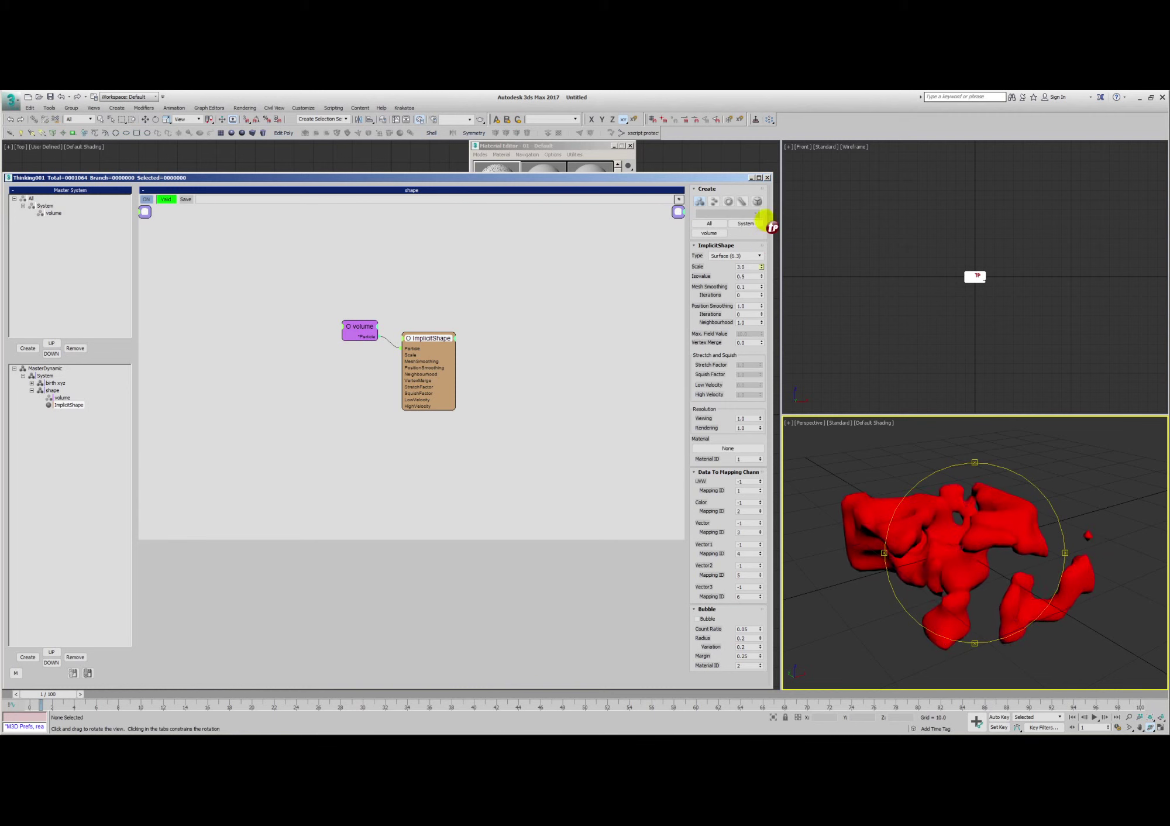
Switch the Cellular map's cell characteristics from Circular to Chips in the Material Editor.
{"action": "left_click_drag", "start_coordinate": [1029, 547], "coordinate": [971, 552]}
{"action": "key", "text": "alt+z"}
{"action": "left_click_drag", "start_coordinate": [971, 553], "coordinate": [967, 565]}
{"action": "middle_click_drag", "start_coordinate": [967, 565], "coordinate": [968, 547], "text": "ctrl+alt"}
{"action": "middle_click_drag", "start_coordinate": [968, 547], "coordinate": [1046, 530], "text": "alt"}
{"action": "left_click_drag", "start_coordinate": [1046, 529], "coordinate": [918, 515]}
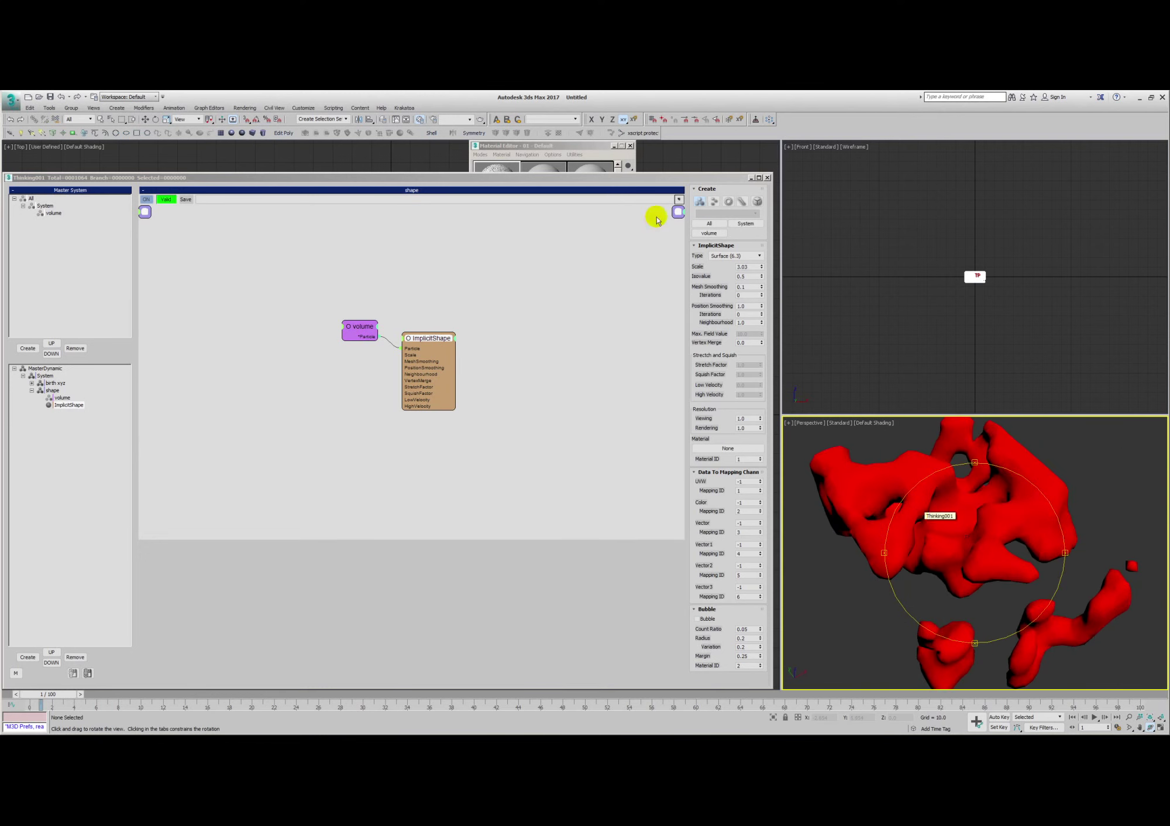
{"action": "left_click", "coordinate": [589, 146]}
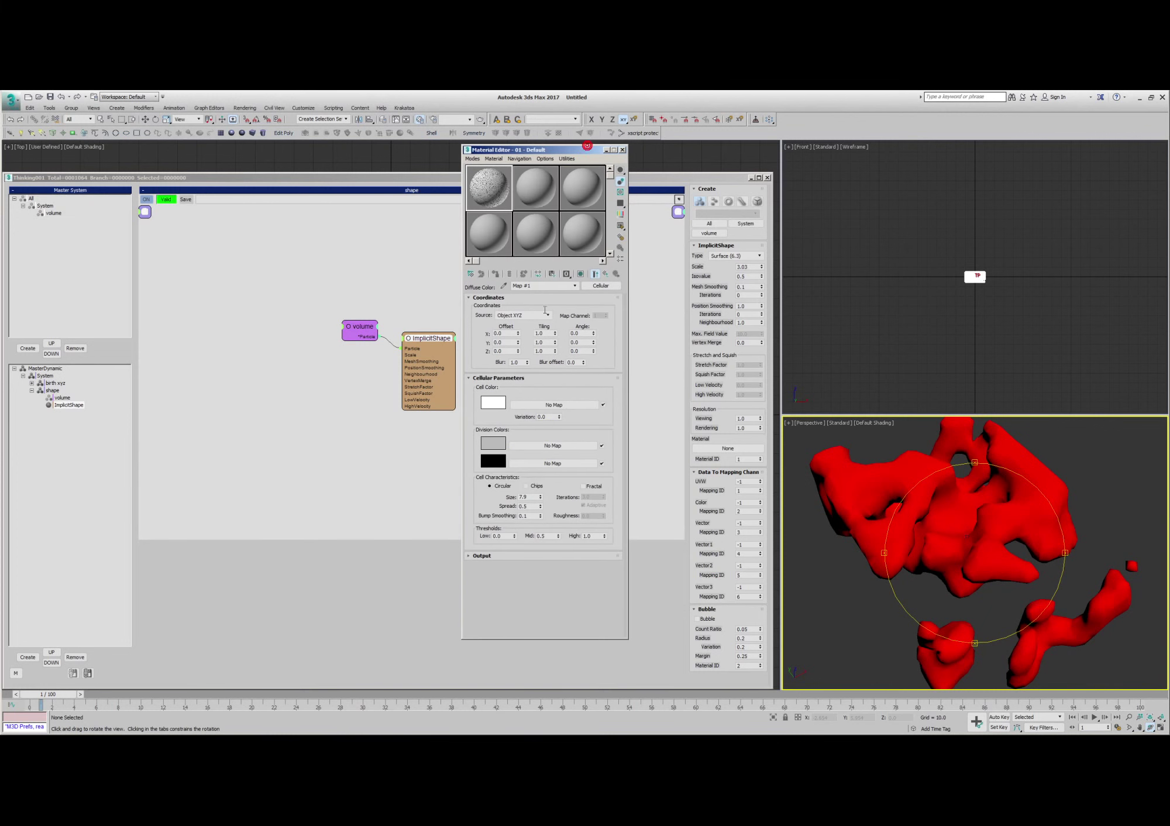
{"action": "left_click", "coordinate": [527, 487]}
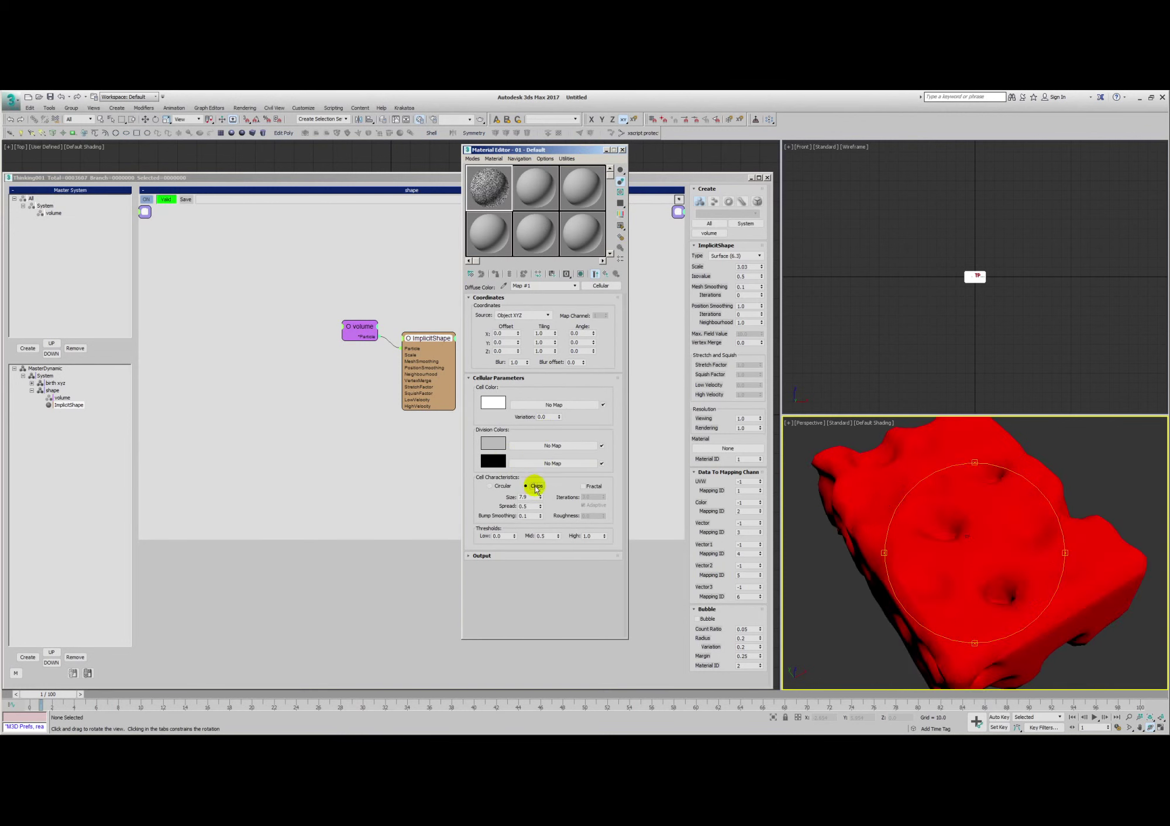
Try the Cellular map's Fractal option, then return to Circular cells with Fractal off and Size 6.9.
{"action": "left_click", "coordinate": [590, 488]}
{"action": "left_click_drag", "start_coordinate": [958, 647], "coordinate": [940, 526]}
{"action": "left_click", "coordinate": [498, 486]}
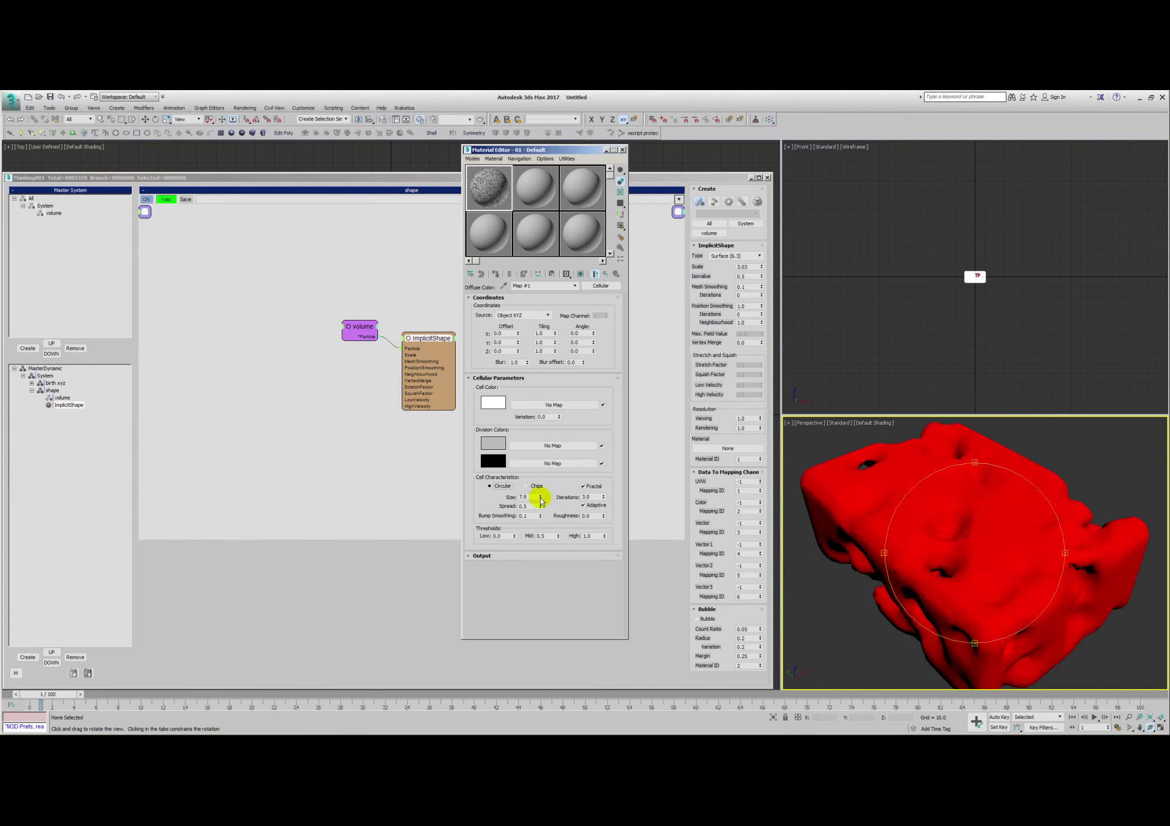
{"action": "left_click_drag", "start_coordinate": [544, 502], "coordinate": [541, 513]}
{"action": "left_click", "coordinate": [588, 487]}
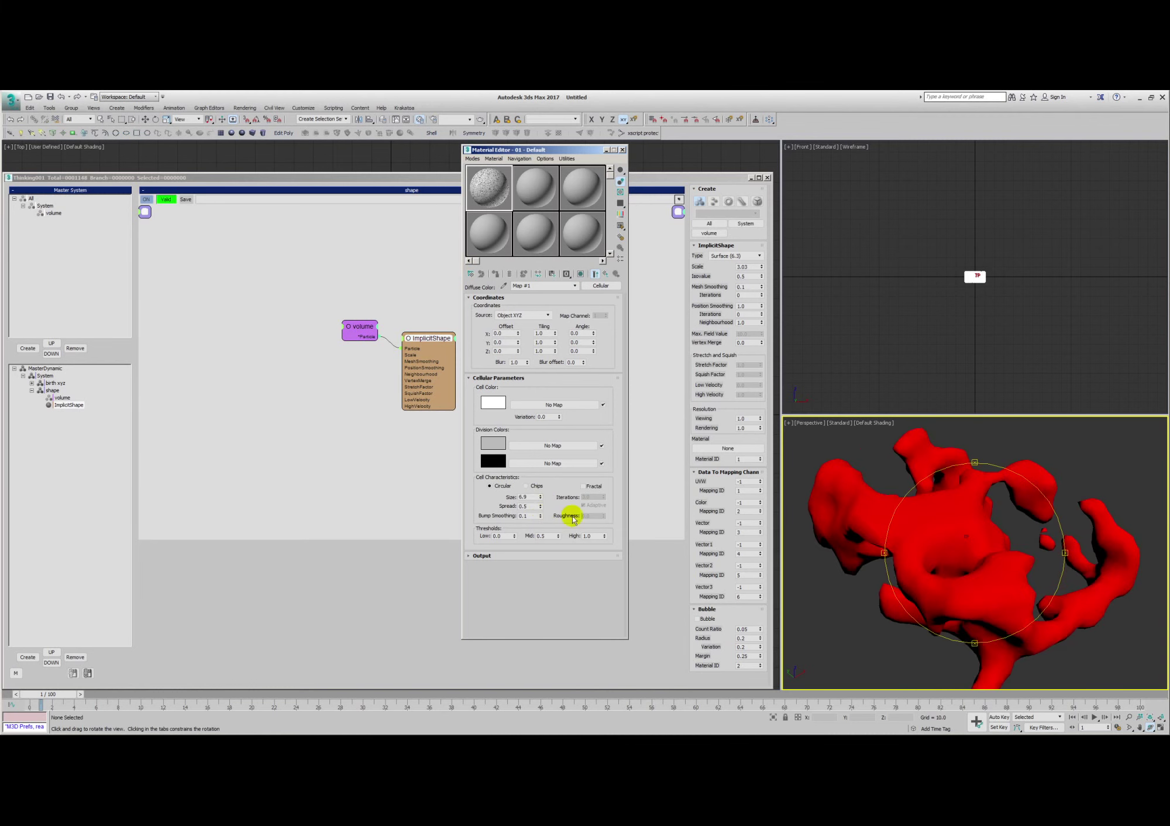
{"action": "left_click_drag", "start_coordinate": [993, 538], "coordinate": [979, 517]}
Set the Z-Value of the dimensions node in the birth xyz dynamic set to 30.
{"action": "left_click", "coordinate": [58, 399]}
{"action": "left_click", "coordinate": [55, 384]}
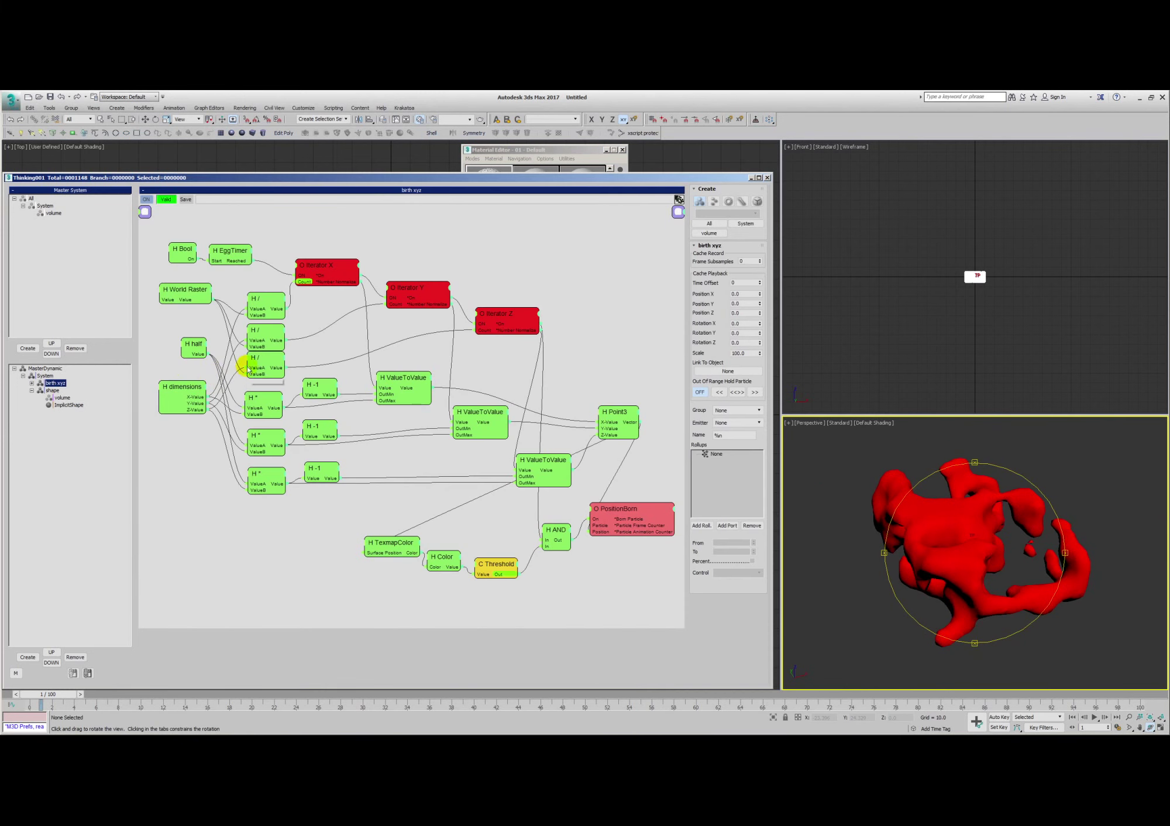
{"action": "left_click", "coordinate": [181, 387]}
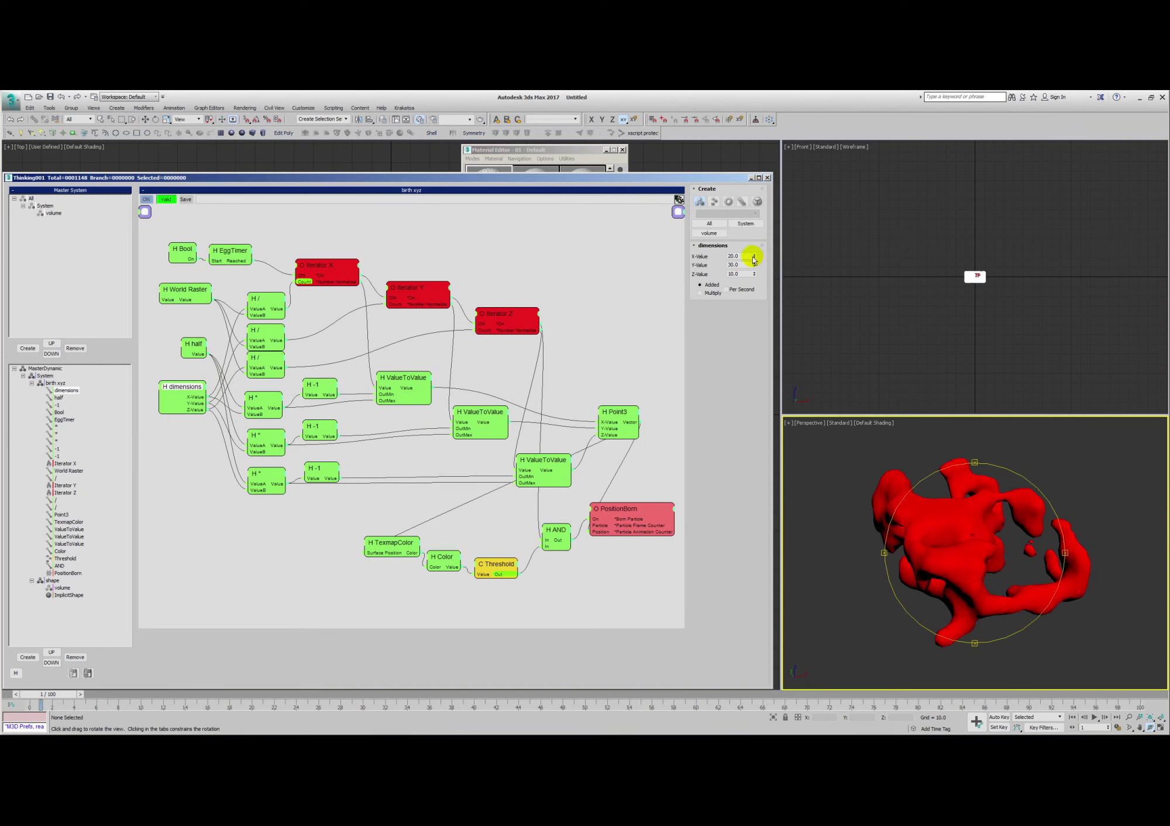
{"action": "mouse_move", "coordinate": [957, 565]}
{"action": "left_mouse_down"}
{"action": "mouse_move", "coordinate": [977, 570]}
{"action": "mouse_move", "coordinate": [944, 577]}
{"action": "left_mouse_up"}
{"action": "middle_click_drag", "start_coordinate": [995, 517], "coordinate": [966, 538]}
{"action": "scroll", "coordinate": [965, 538], "scroll_direction": "up", "scroll_amount": 1}
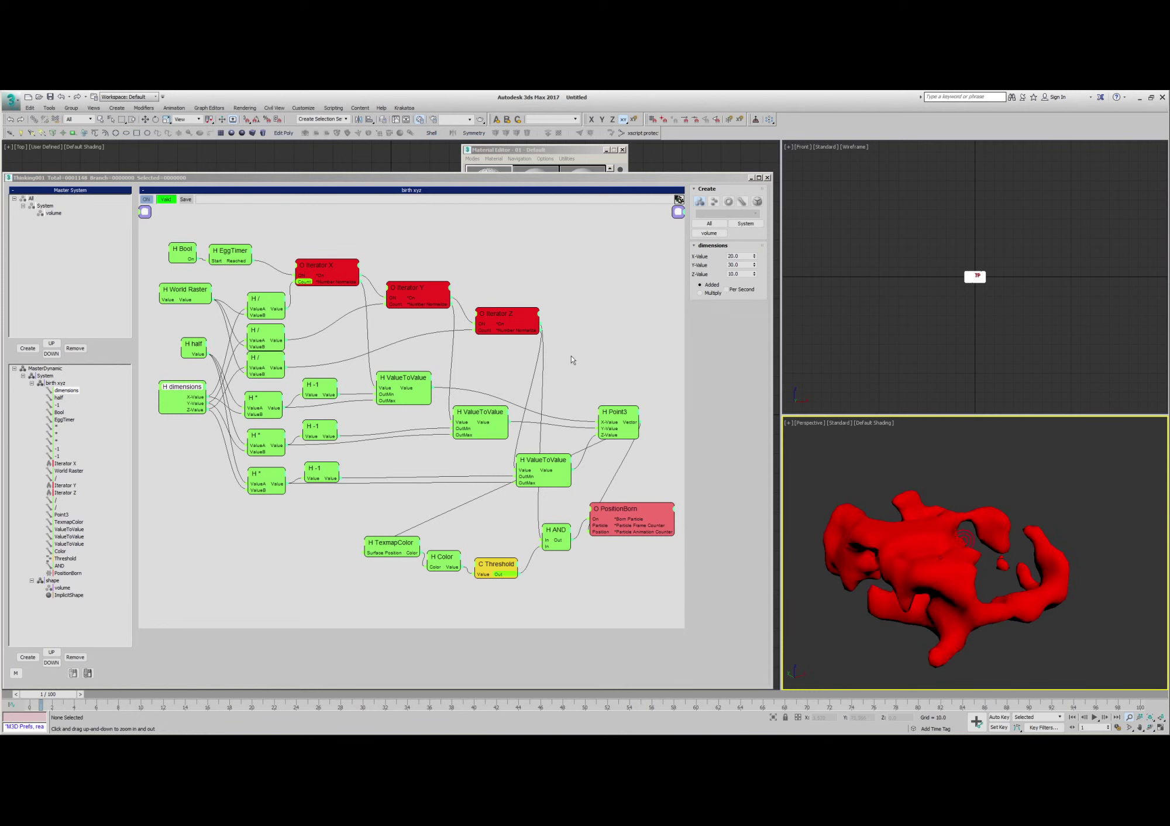
{"action": "left_click", "coordinate": [741, 273]}
{"action": "type", "text": "30"}
{"action": "key", "text": "Return"}
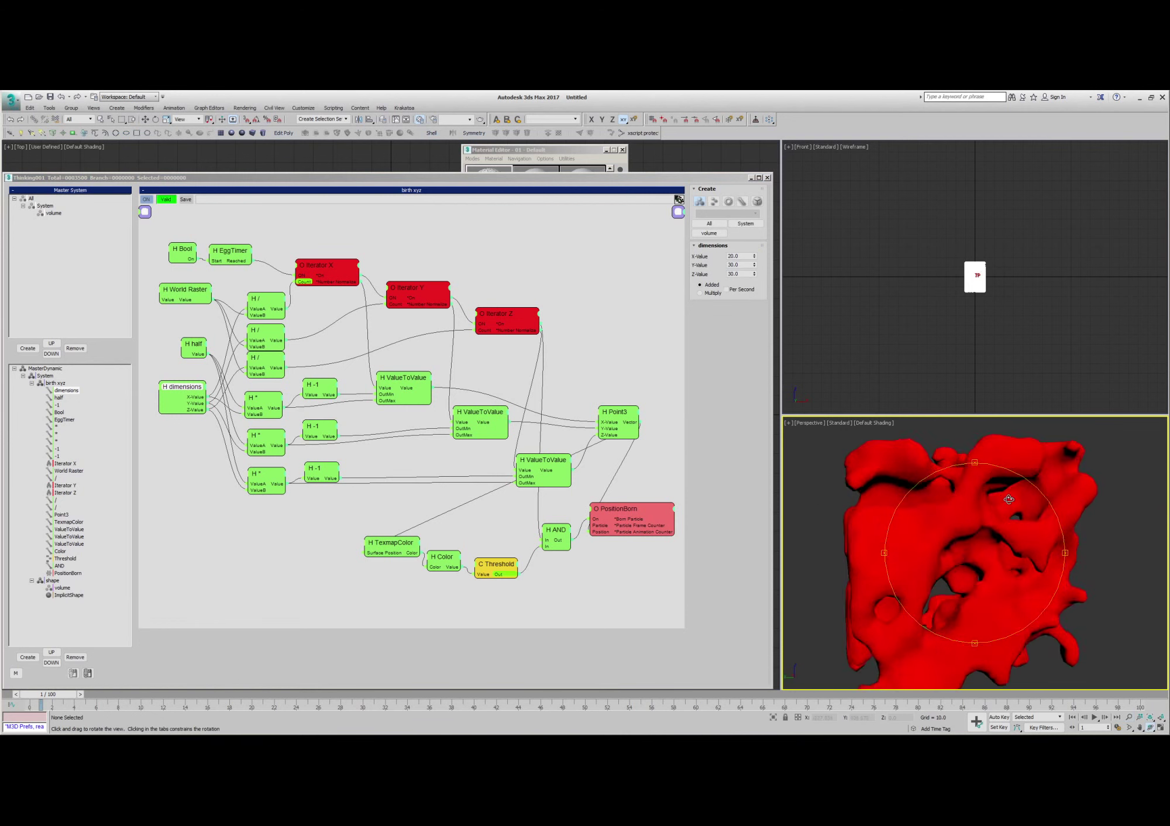
Set the ImplicitShape's Mesh Smoothing to 1.0 with 3 iterations, checking the result with edged faces.
{"action": "key", "text": "F4"}
{"action": "key", "text": "ctrl+r"}
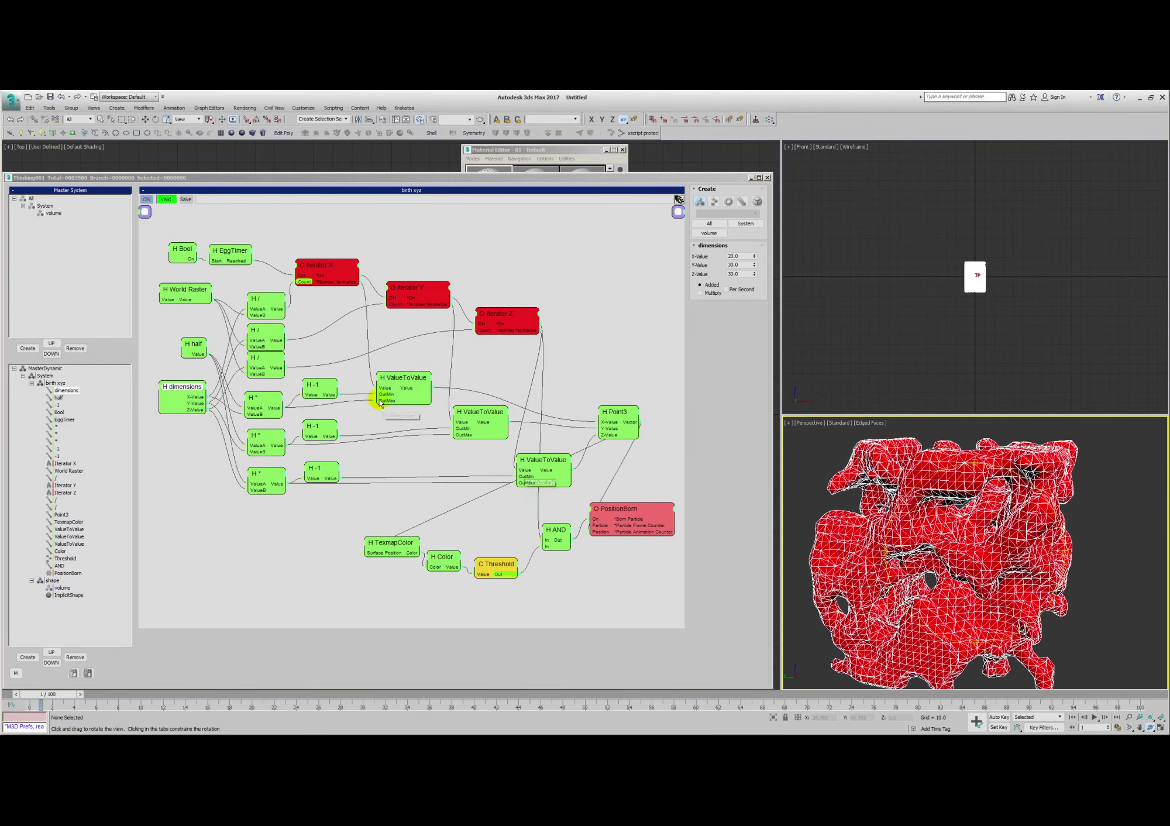
{"action": "left_click", "coordinate": [69, 595]}
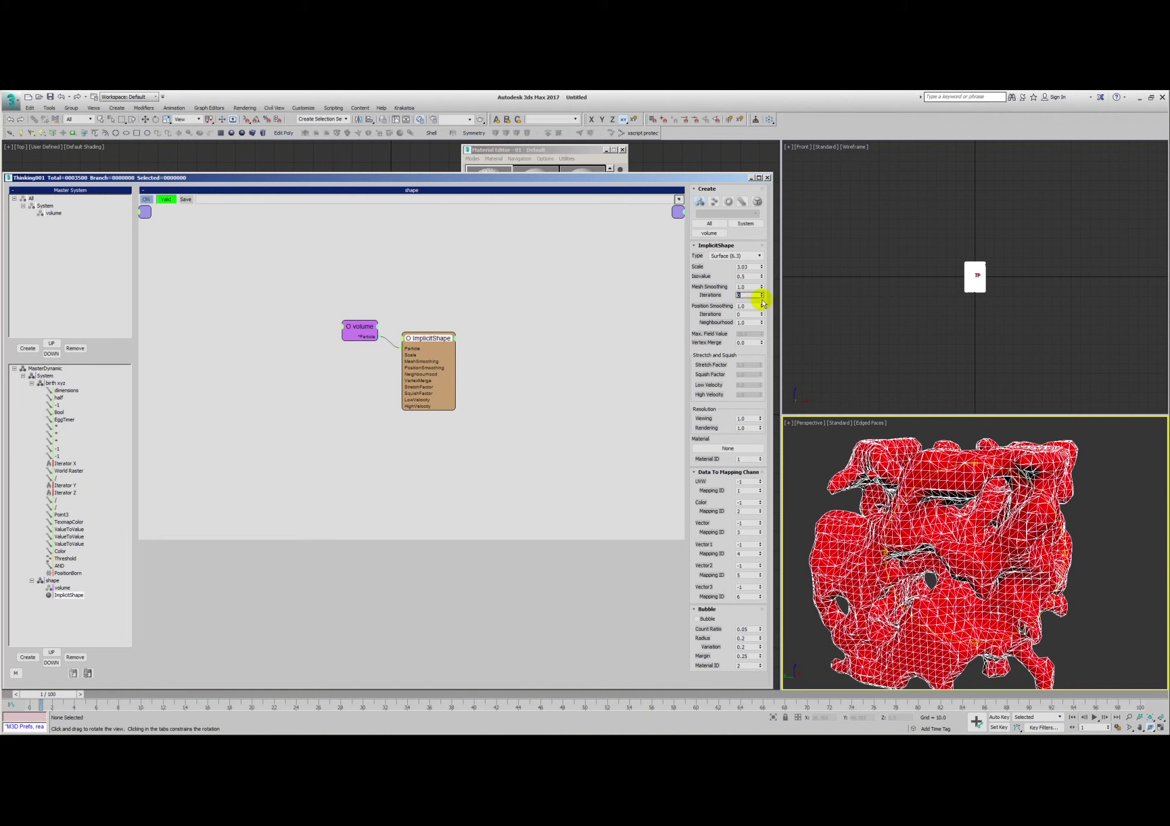
{"action": "left_click", "coordinate": [762, 293]}
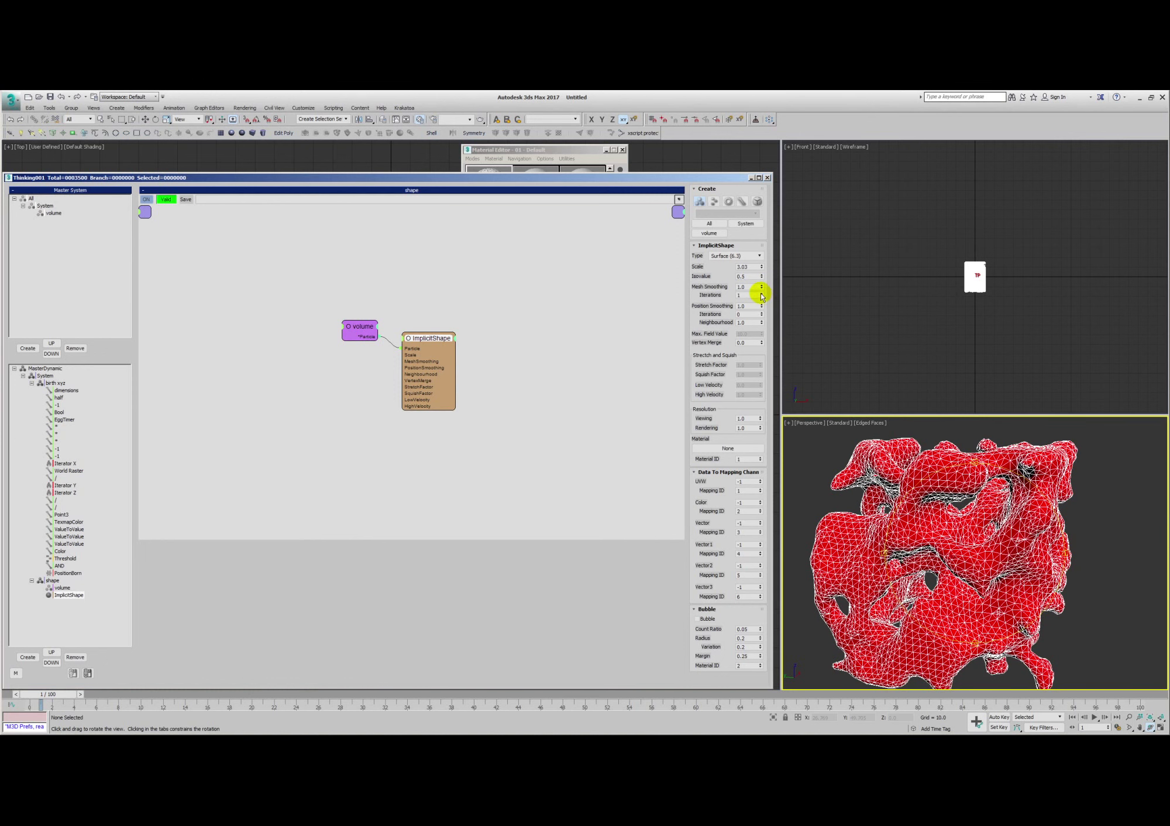
{"action": "left_click", "coordinate": [761, 293]}
{"action": "right_click", "coordinate": [811, 508]}
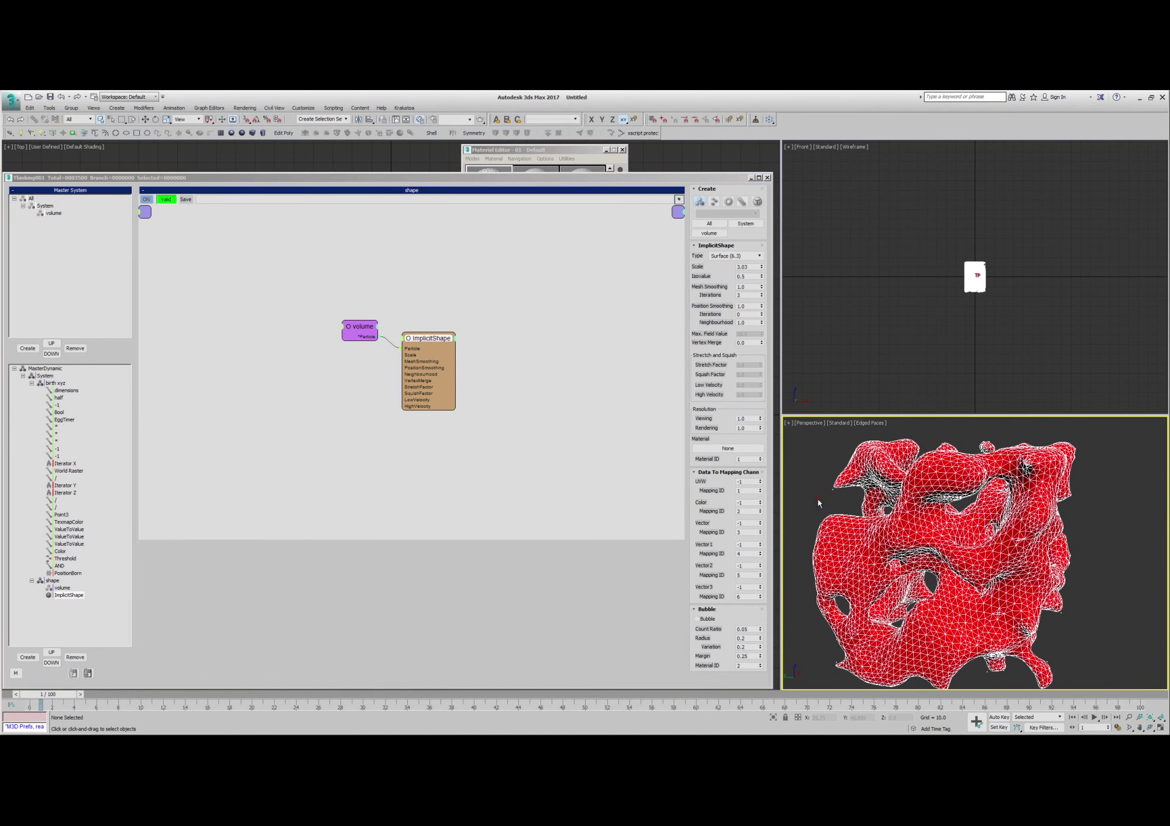
{"action": "key", "text": "F4"}
{"action": "middle_click_drag", "start_coordinate": [910, 552], "coordinate": [888, 519], "text": "alt"}
Create a layer named TP in the Layer Explorer and put the Thinking001 object in it.
{"action": "key", "text": "ctrl+alt+o"}
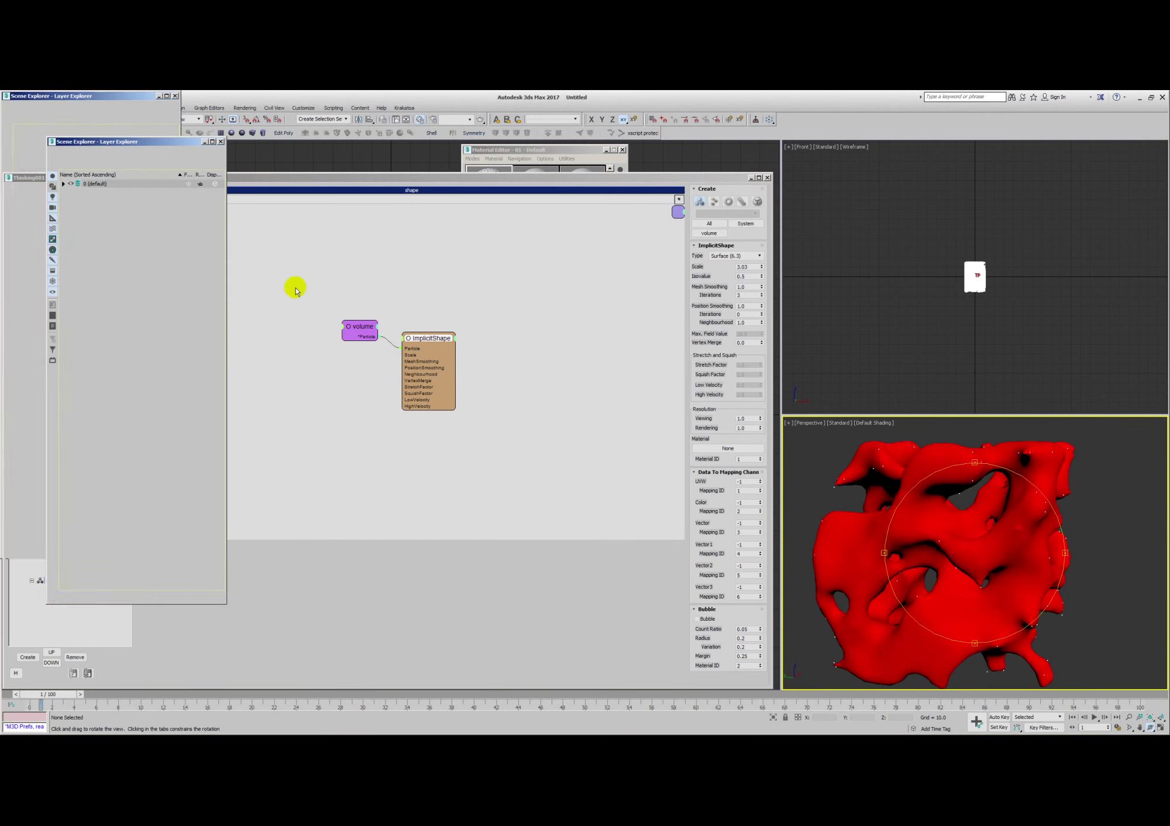
{"action": "left_click", "coordinate": [64, 184]}
{"action": "left_click", "coordinate": [97, 195]}
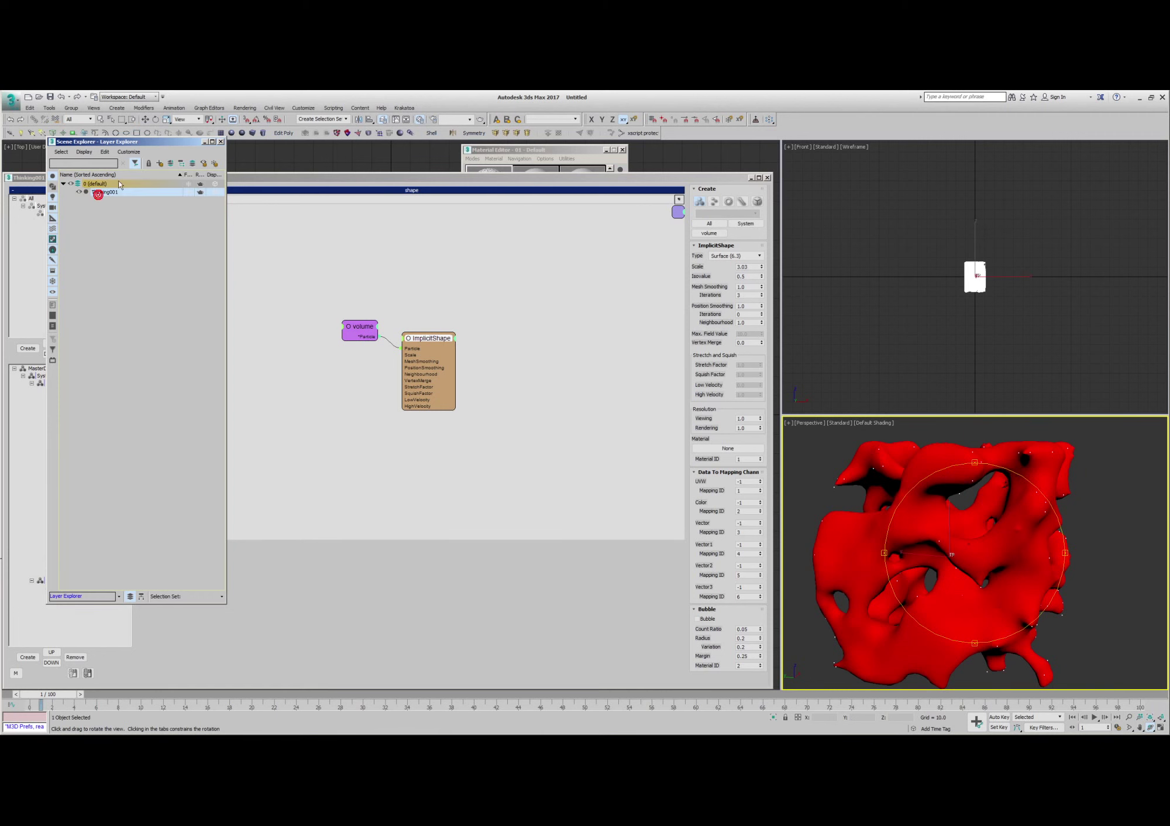
{"action": "left_click", "coordinate": [160, 164]}
{"action": "right_click", "coordinate": [102, 192]}
{"action": "left_click", "coordinate": [130, 233]}
{"action": "left_click", "coordinate": [99, 223]}
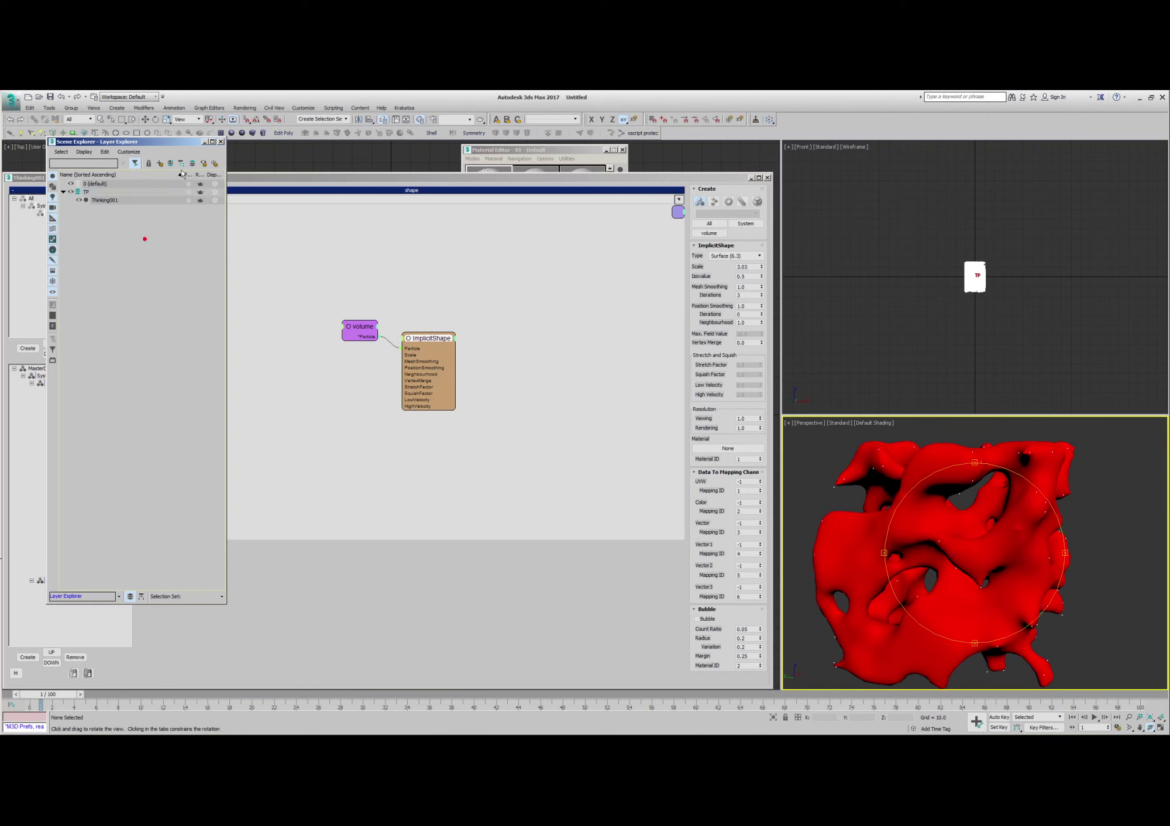
Create another layer named results.
{"action": "left_click", "coordinate": [160, 164]}
{"action": "type", "text": "results"}
{"action": "key", "text": "Return"}
Take a single Mesh snapshot of Thinking001 into the results layer, hide the TP layer and select the snapshot.
{"action": "left_click", "coordinate": [108, 210]}
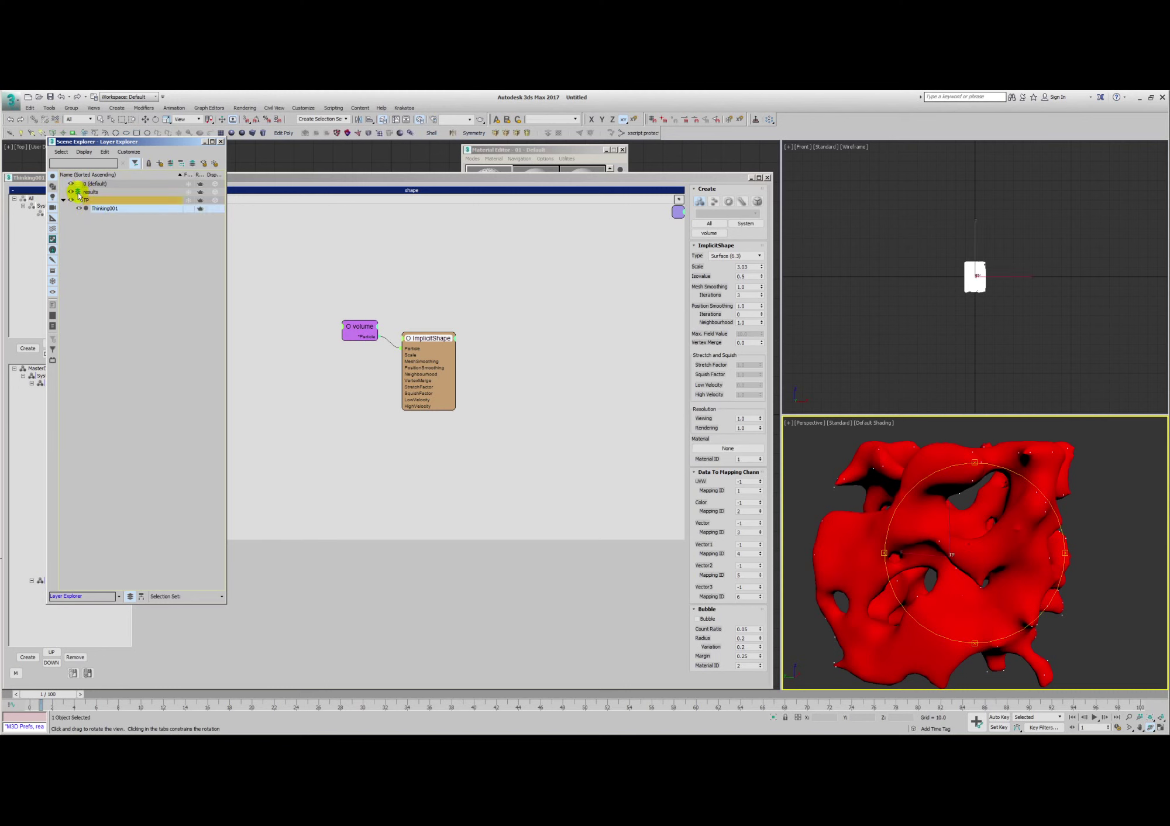
{"action": "left_click", "coordinate": [49, 109]}
{"action": "left_click", "coordinate": [71, 261]}
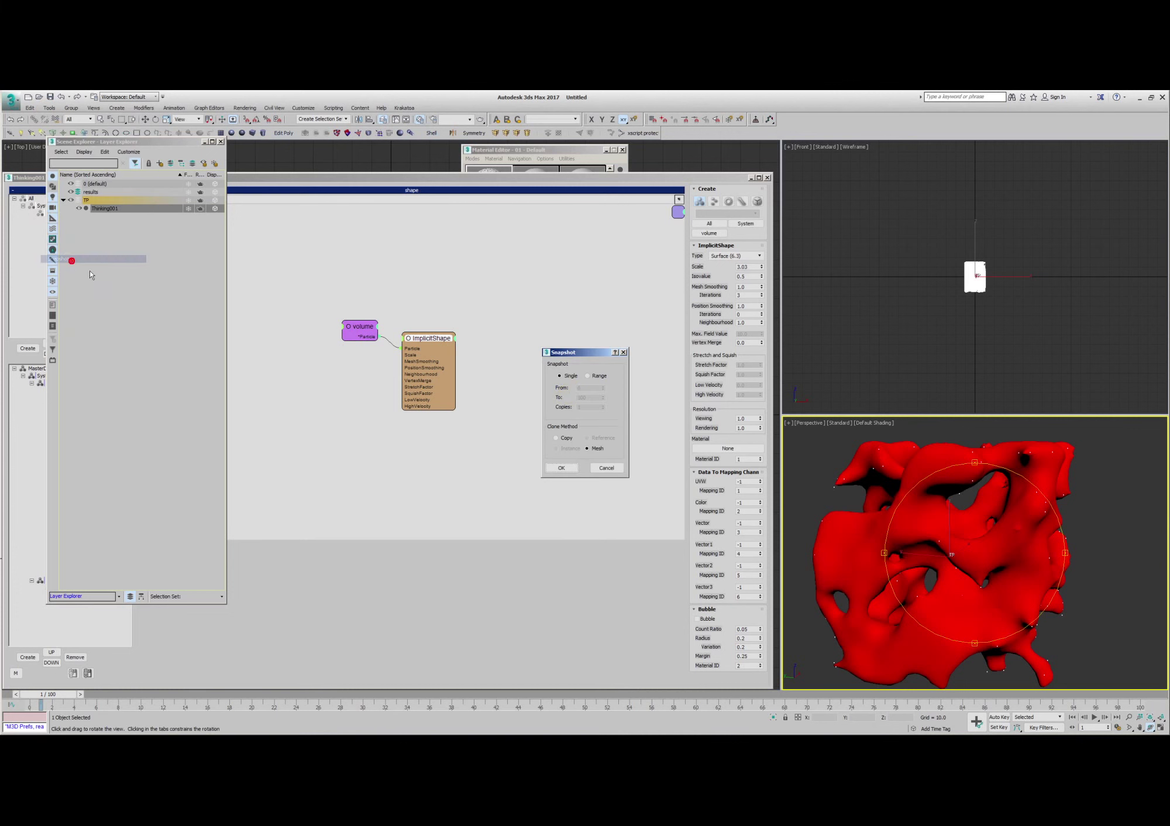
{"action": "left_click", "coordinate": [563, 467]}
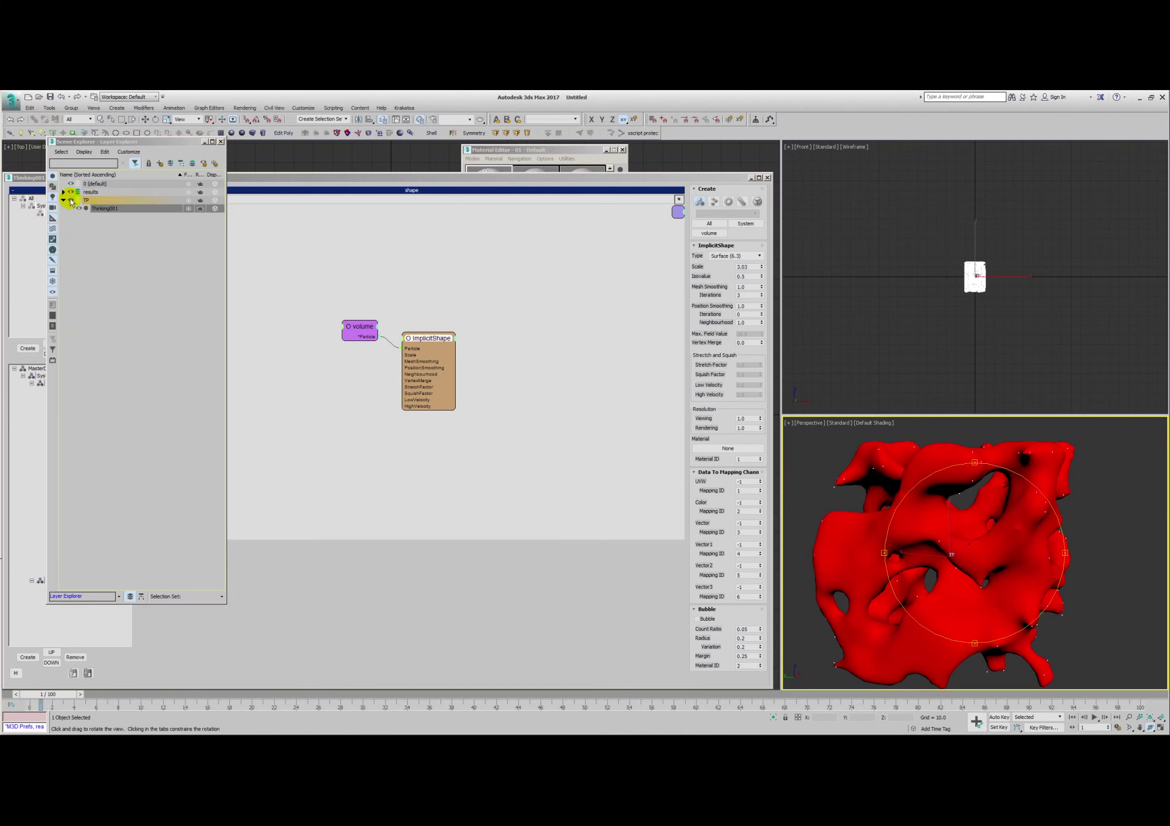
{"action": "left_click", "coordinate": [71, 200]}
{"action": "right_click", "coordinate": [1089, 529]}
{"action": "left_click", "coordinate": [1030, 527]}
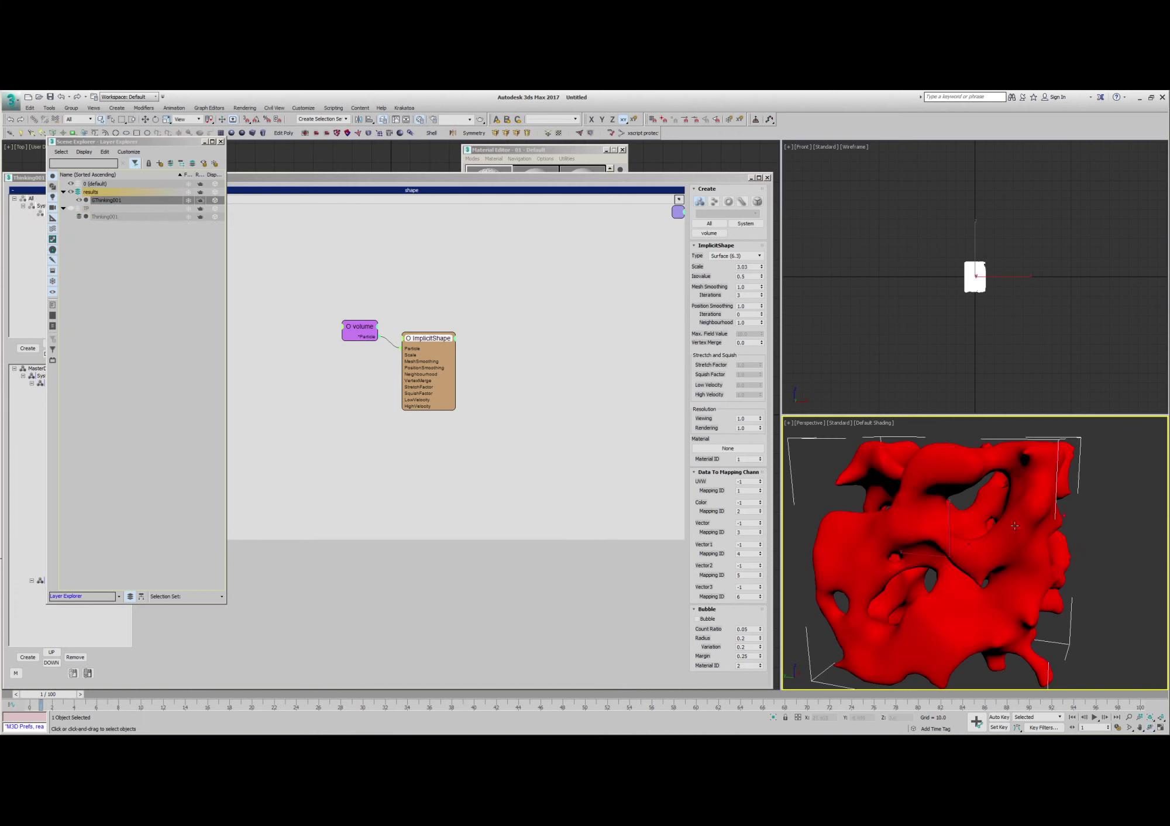
Apply a Relax modifier to the snapshot mesh and raise its Iterations to 285.
{"action": "key", "text": "y"}
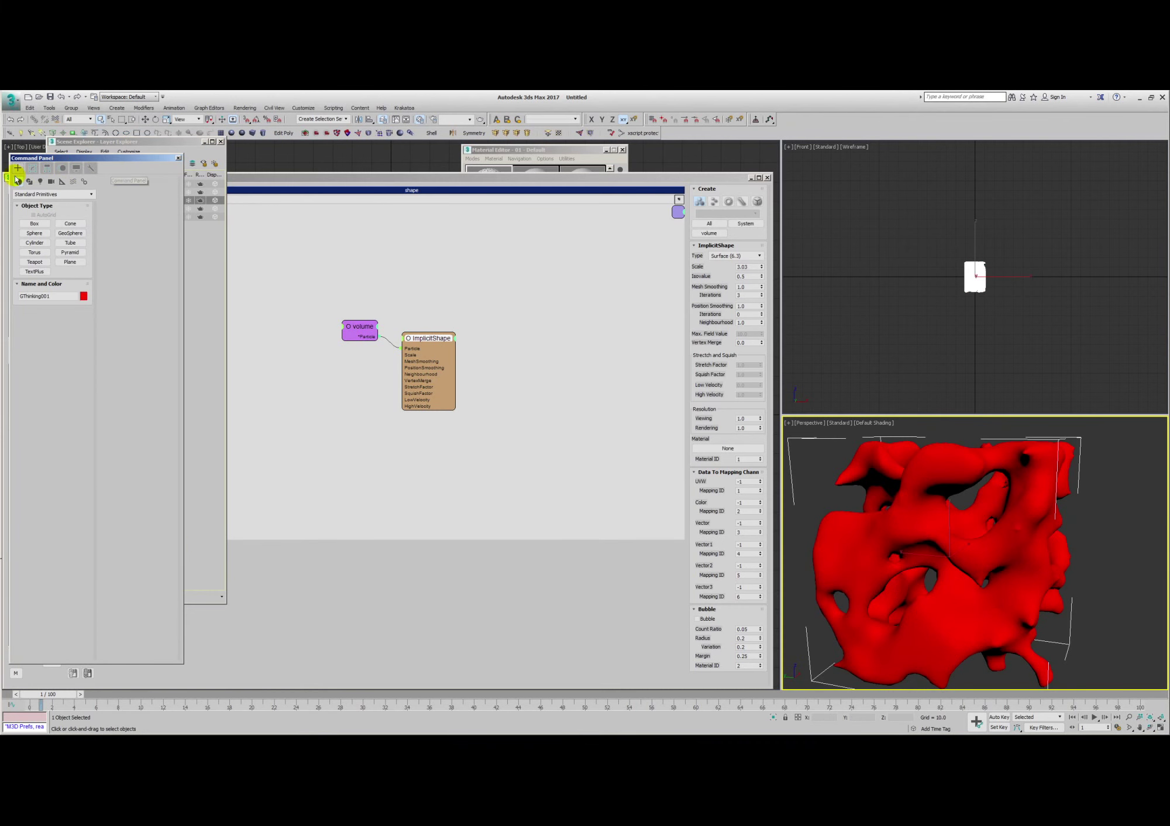
{"action": "left_click", "coordinate": [33, 168]}
{"action": "left_click", "coordinate": [91, 195]}
{"action": "left_click_drag", "start_coordinate": [94, 224], "coordinate": [93, 266]}
{"action": "left_click", "coordinate": [498, 107]}
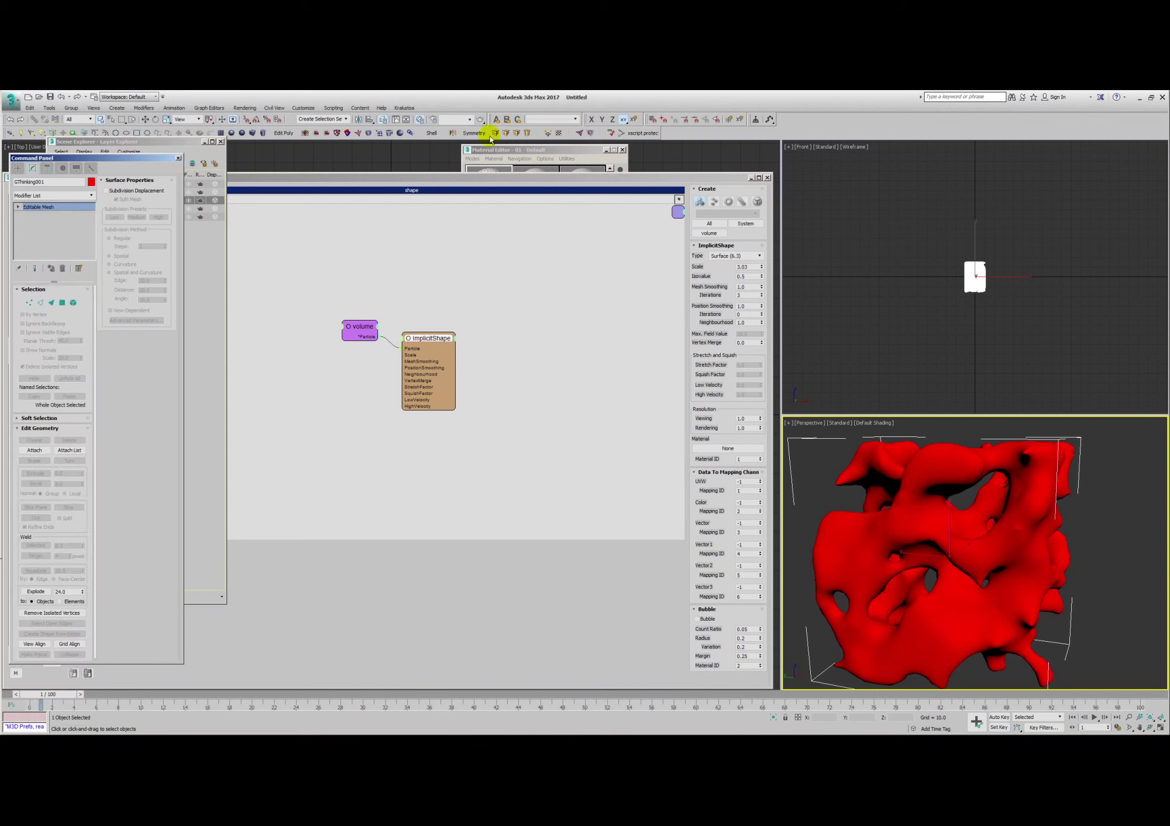
{"action": "left_click", "coordinate": [358, 134]}
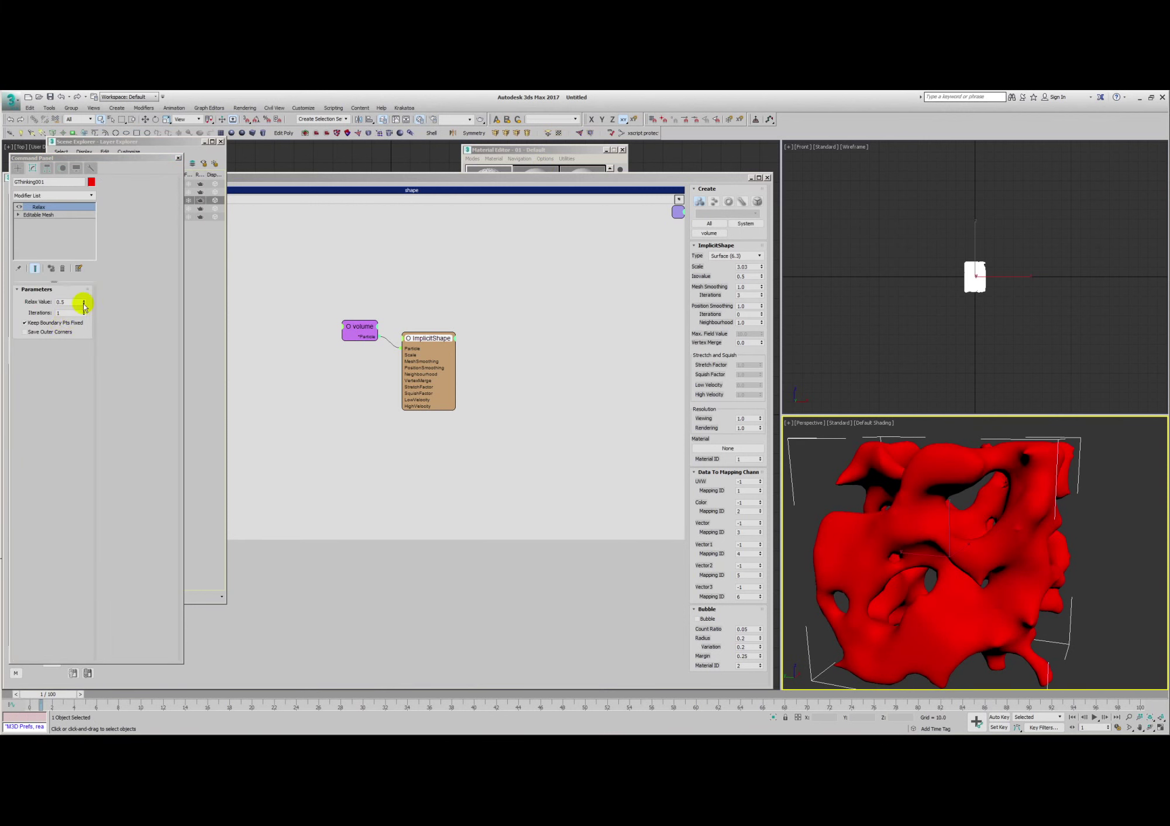
{"action": "left_click_drag", "start_coordinate": [84, 312], "coordinate": [218, 180]}
Show edged faces on the relaxed mesh and reduce the Relax Iterations to restore thickness.
{"action": "mouse_move", "coordinate": [936, 549]}
{"action": "middle_mouse_down", "text": "alt"}
{"action": "mouse_move", "coordinate": [1025, 543]}
{"action": "mouse_move", "coordinate": [1056, 526]}
{"action": "mouse_move", "coordinate": [982, 554]}
{"action": "mouse_move", "coordinate": [905, 551]}
{"action": "middle_mouse_up", "text": "alt"}
{"action": "scroll", "coordinate": [960, 552], "scroll_direction": "up", "scroll_amount": 1}
{"action": "key", "text": "F4"}
{"action": "middle_click_drag", "start_coordinate": [839, 535], "coordinate": [891, 556], "text": "alt"}
{"action": "middle_click_drag", "start_coordinate": [992, 541], "coordinate": [947, 535], "text": "alt"}
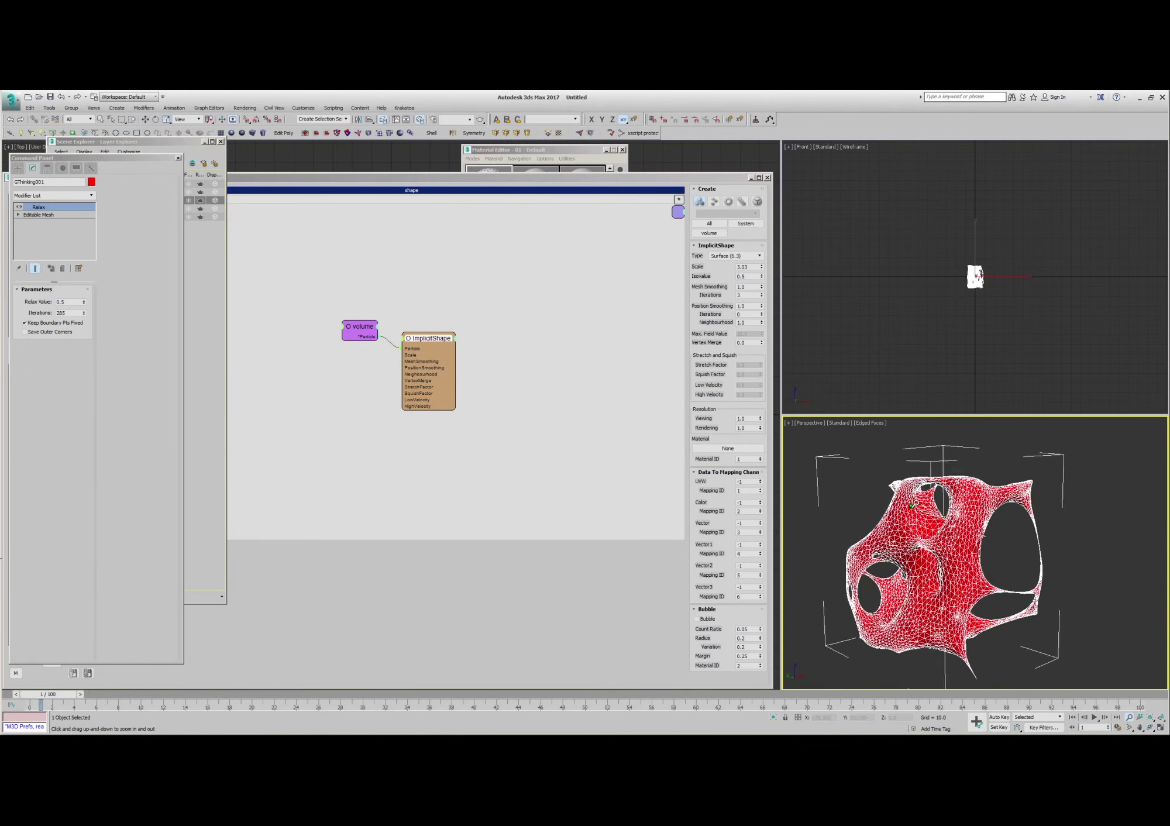
{"action": "key", "text": "3"}
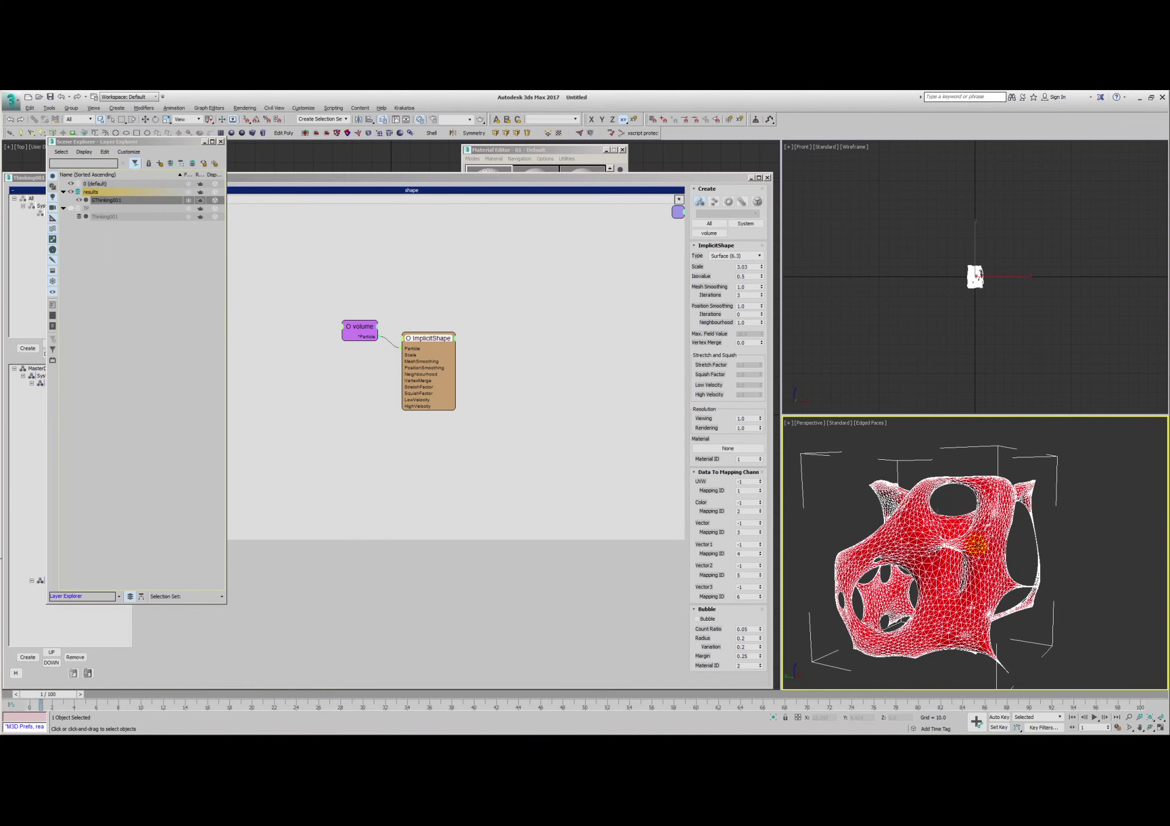
{"action": "middle_click_drag", "start_coordinate": [932, 550], "coordinate": [997, 558], "text": "alt"}
{"action": "key", "text": "3"}
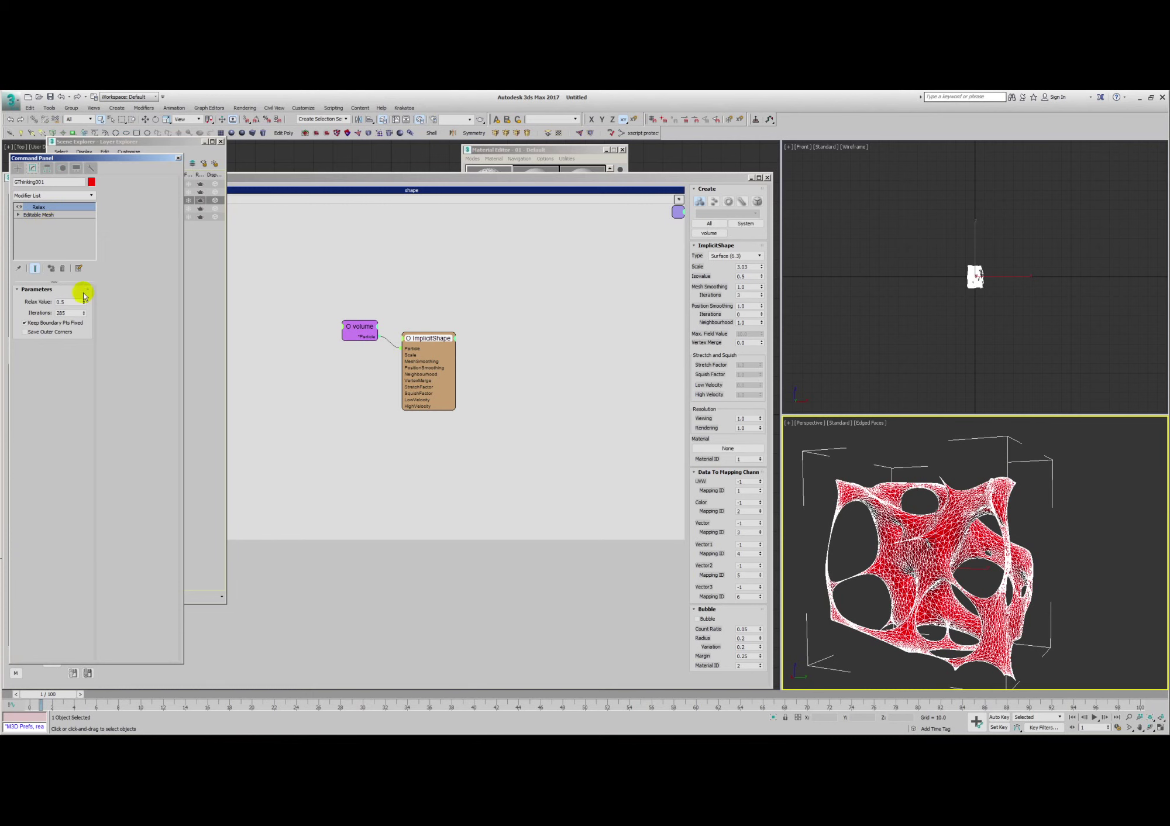
{"action": "left_click_drag", "start_coordinate": [85, 319], "coordinate": [70, 431]}
Return to the birth xyz network and review the settings of the Bool, EggTimer and World Raster nodes.
{"action": "left_click", "coordinate": [371, 434]}
{"action": "left_click", "coordinate": [58, 390]}
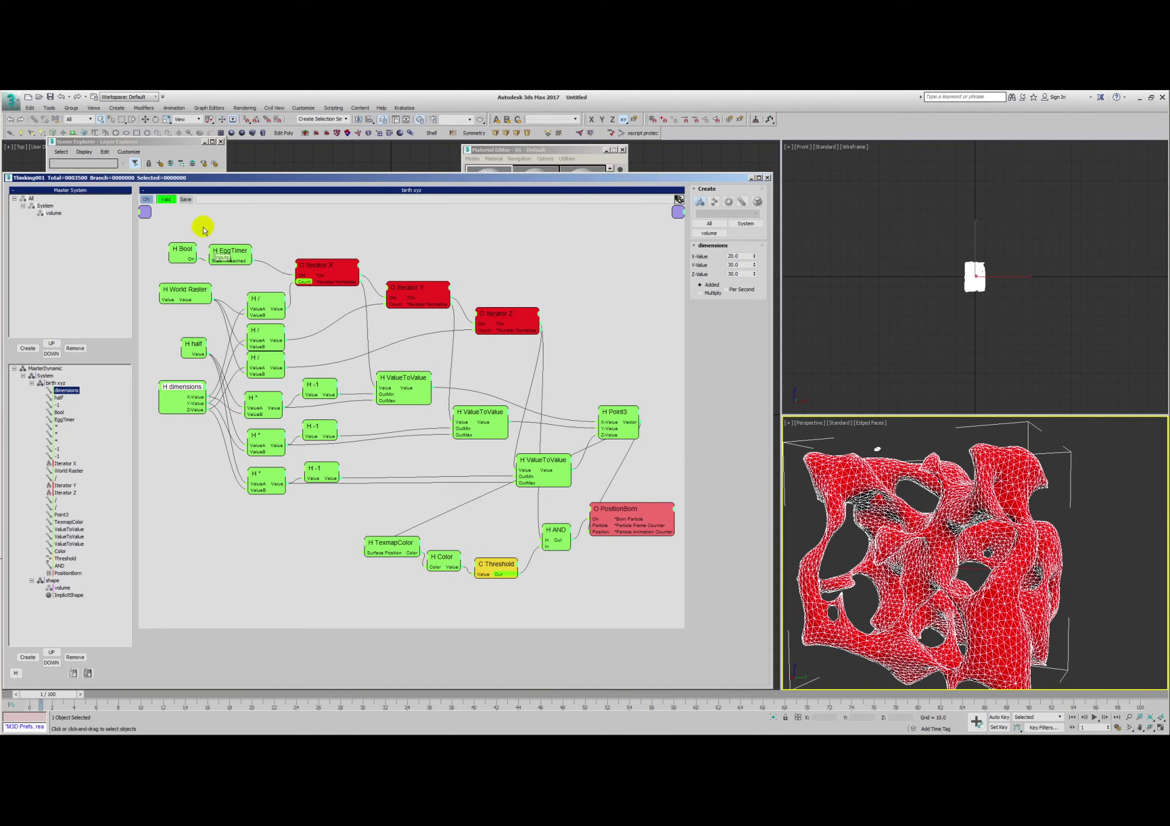
{"action": "left_click_drag", "start_coordinate": [186, 251], "coordinate": [218, 246]}
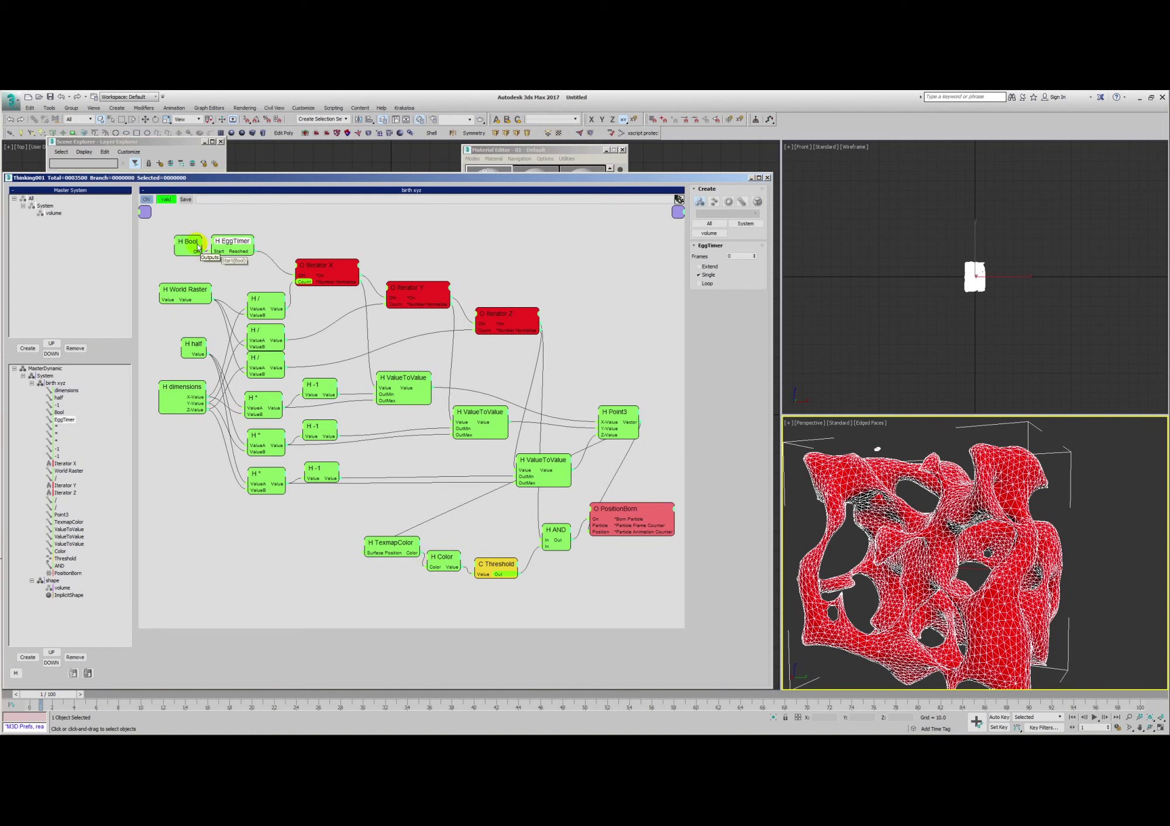
{"action": "left_click", "coordinate": [197, 241]}
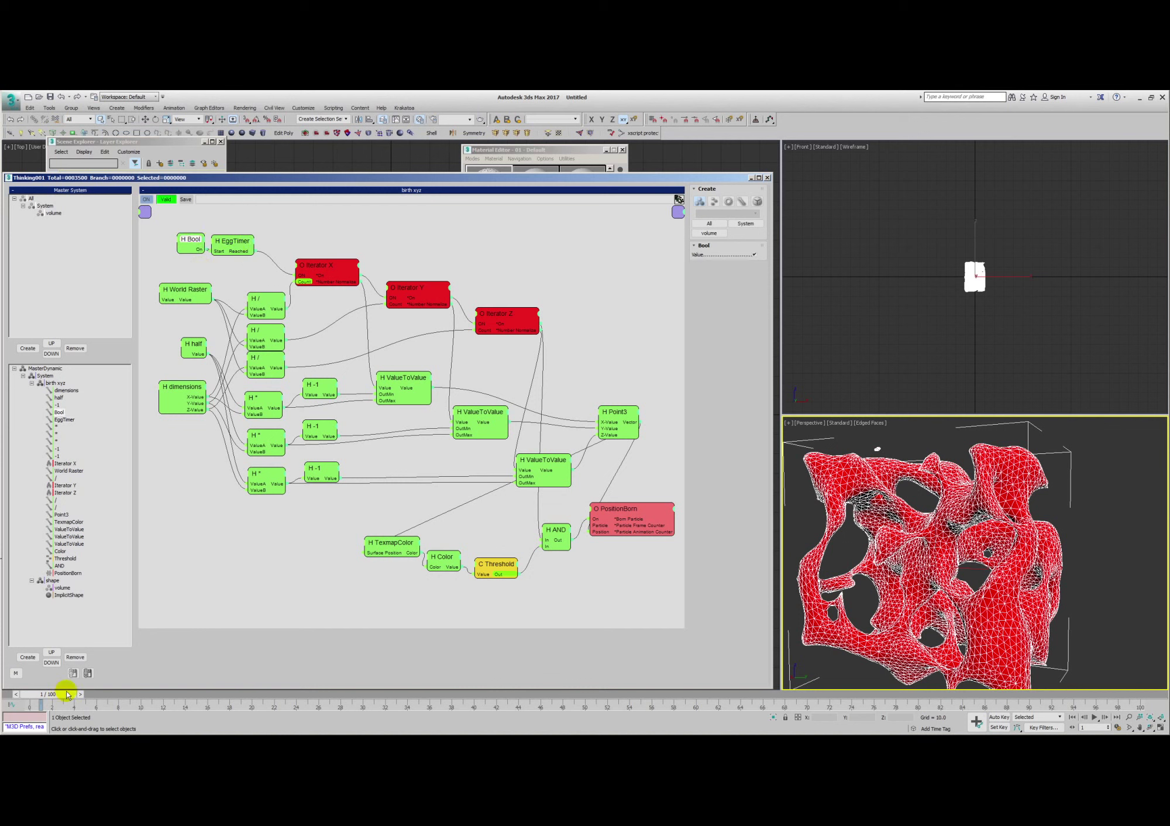
{"action": "left_click", "coordinate": [197, 301]}
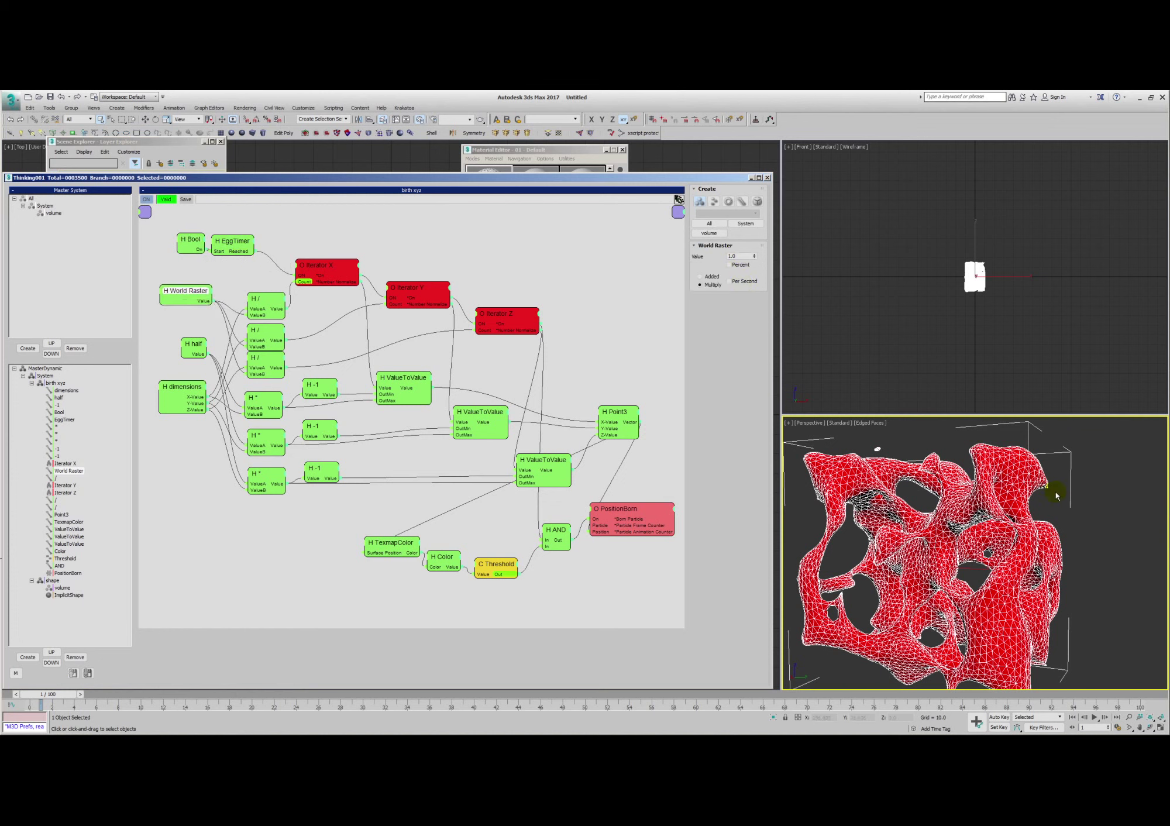
Review the dimensions, half and first multiply nodes alongside the mesh's extents in the perspective and front views.
{"action": "key", "text": "ctrl+r"}
{"action": "left_click_drag", "start_coordinate": [991, 489], "coordinate": [878, 491]}
{"action": "left_click_drag", "start_coordinate": [184, 390], "coordinate": [204, 350]}
{"action": "left_click_drag", "start_coordinate": [263, 398], "coordinate": [262, 396]}
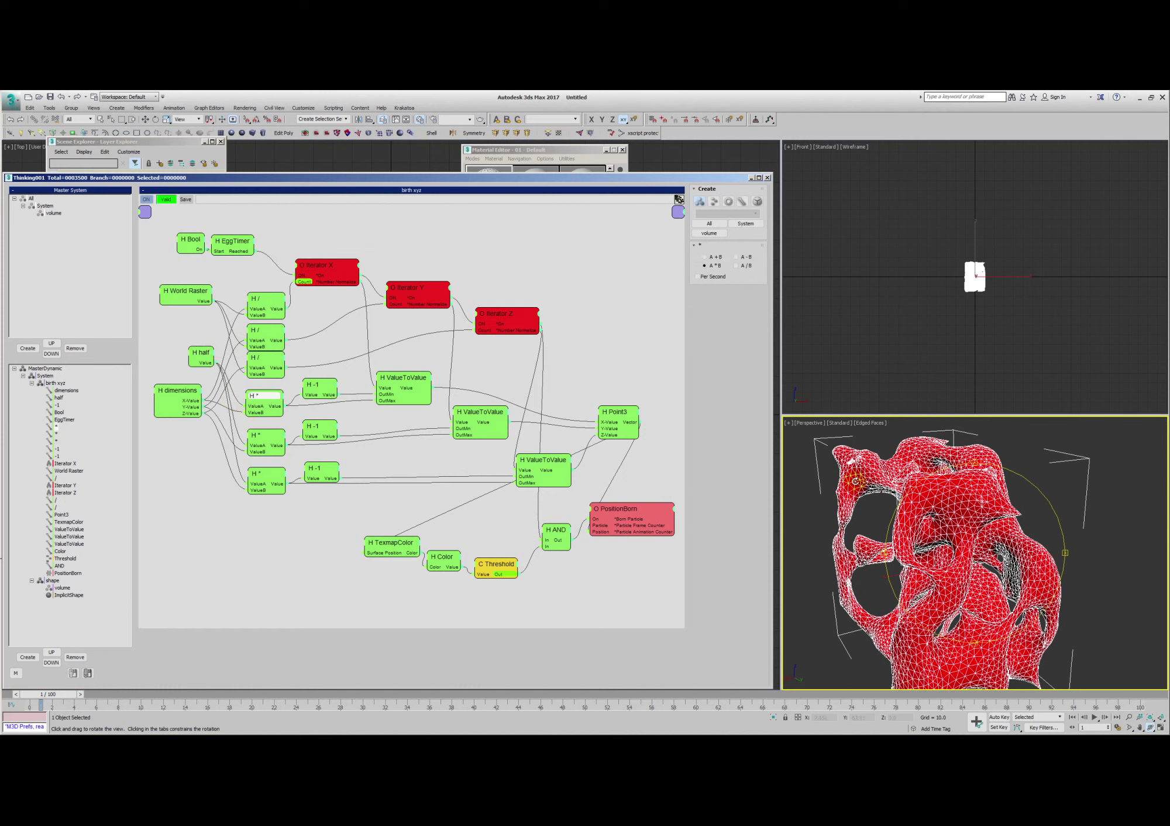
{"action": "left_click_drag", "start_coordinate": [941, 522], "coordinate": [969, 495]}
{"action": "right_click", "coordinate": [980, 523]}
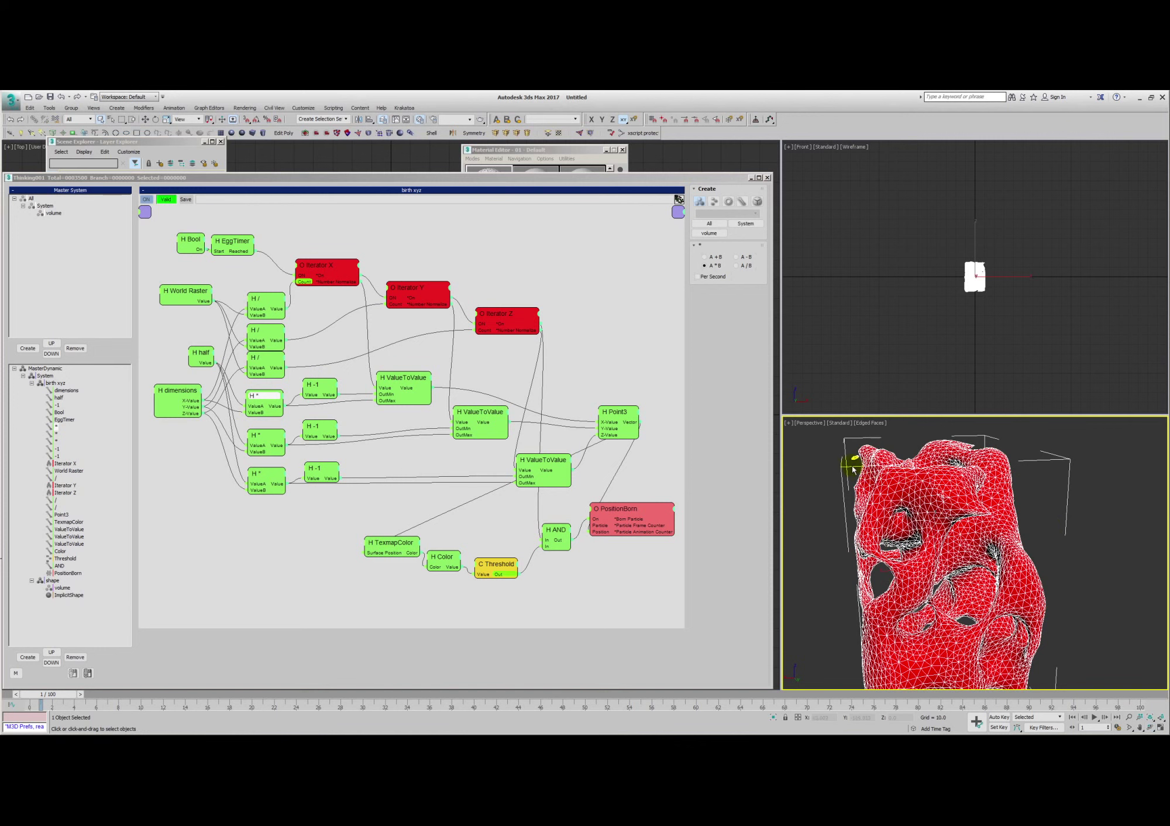
{"action": "scroll", "coordinate": [1024, 277], "scroll_direction": "up", "scroll_amount": 6}
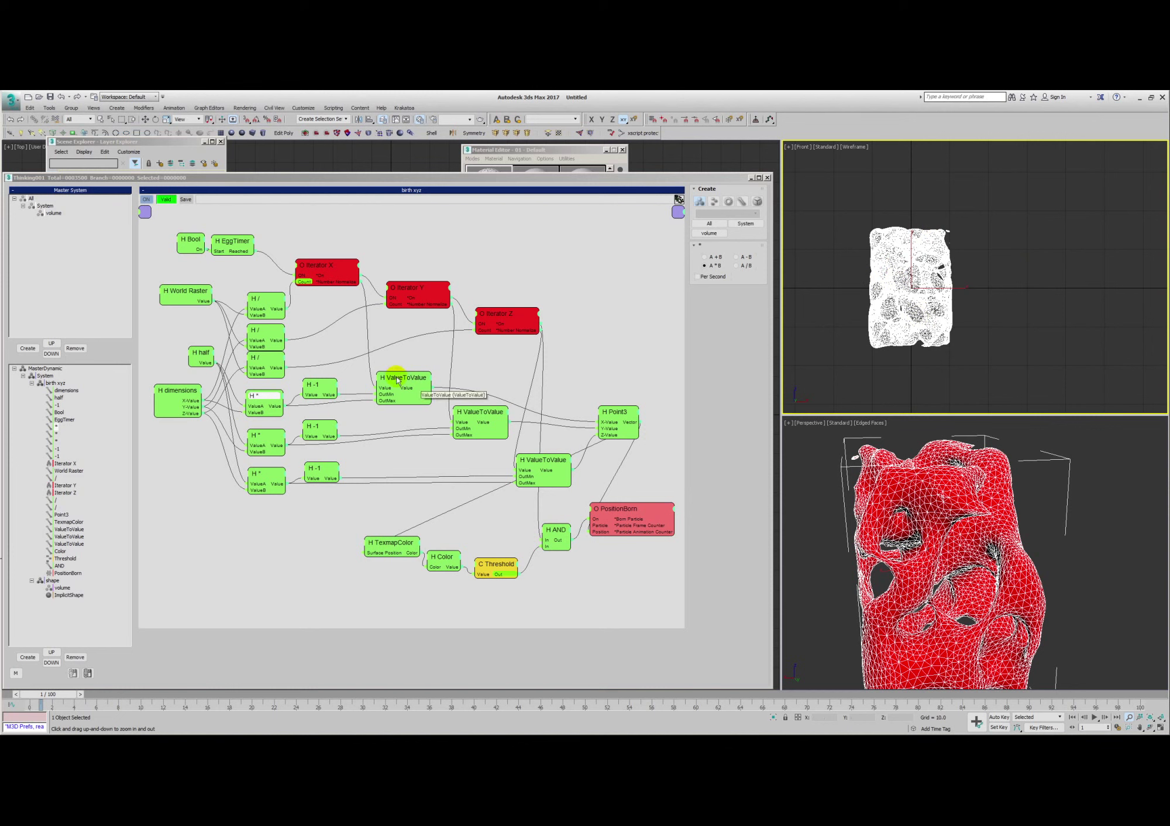
Examine how Iterator X's normalized number maps through the first ValueToValue node's input and output ranges.
{"action": "left_click_drag", "start_coordinate": [328, 267], "coordinate": [310, 265]}
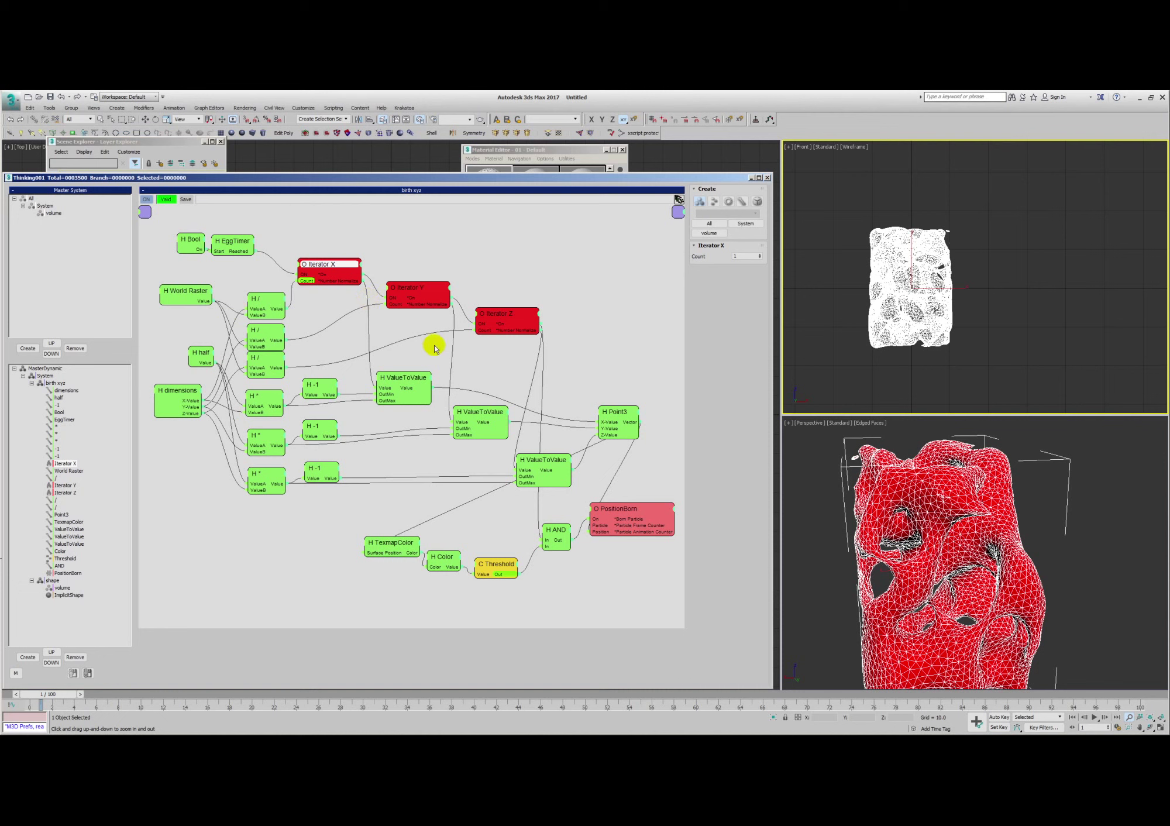
{"action": "left_click_drag", "start_coordinate": [420, 380], "coordinate": [418, 387]}
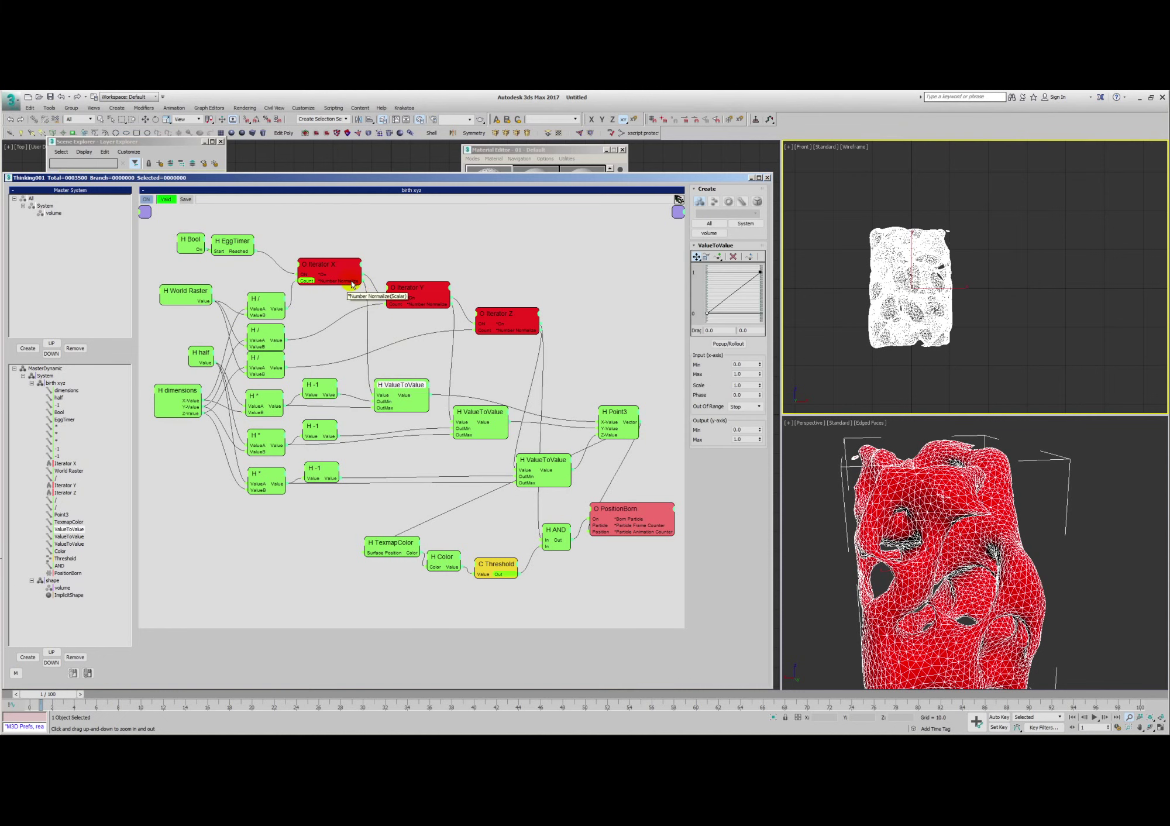
{"action": "left_click", "coordinate": [338, 269]}
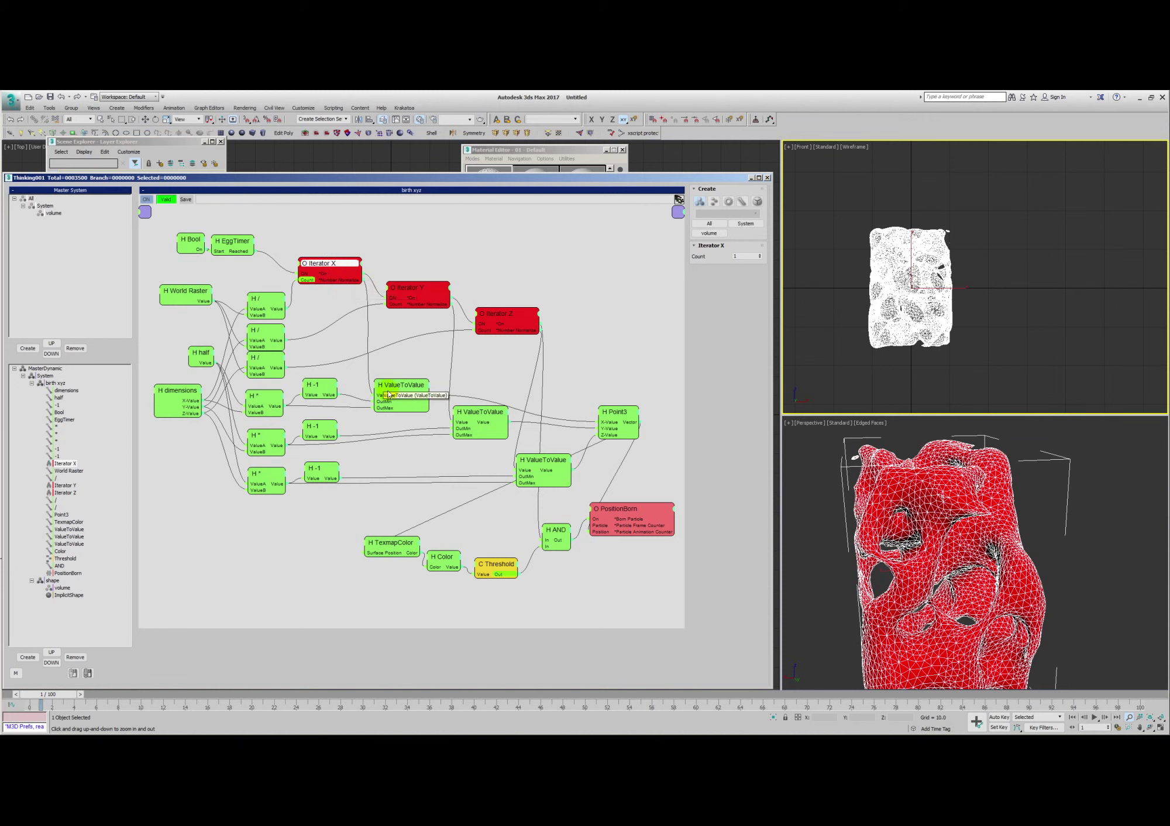
{"action": "left_click_drag", "start_coordinate": [386, 388], "coordinate": [389, 383]}
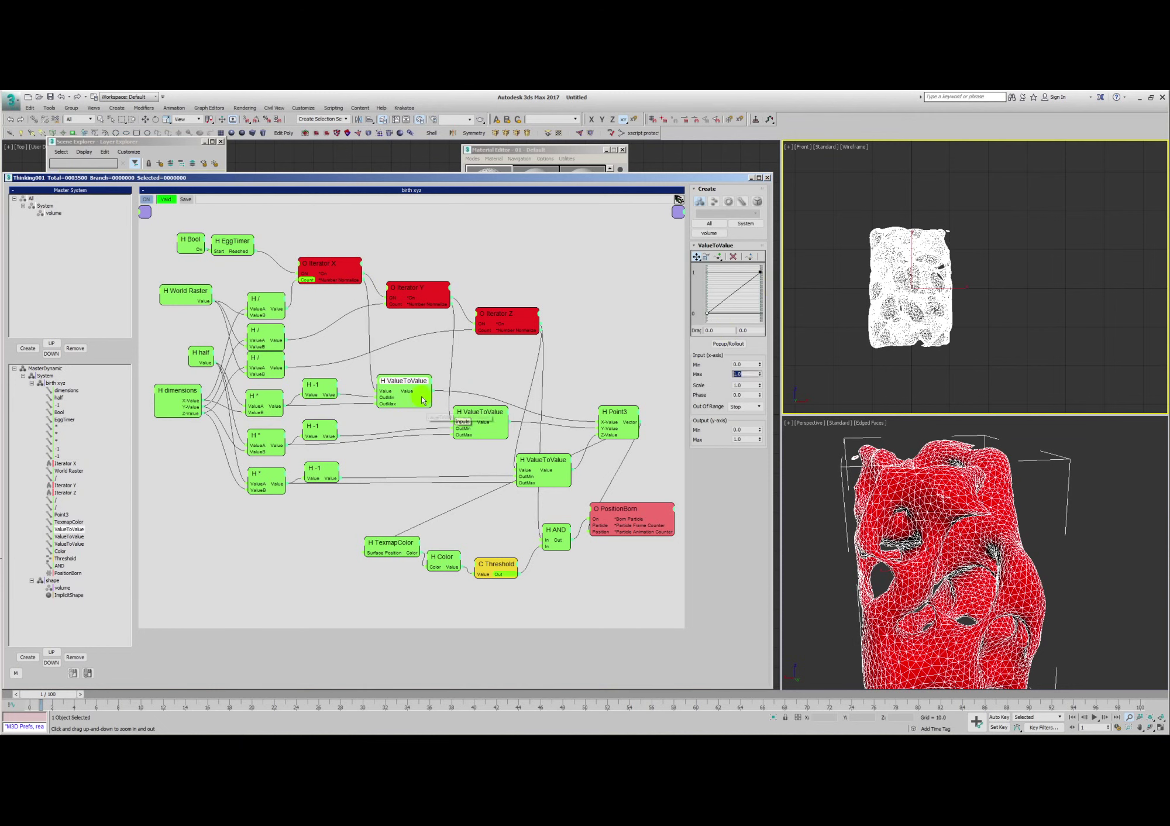
{"action": "left_click", "coordinate": [379, 402]}
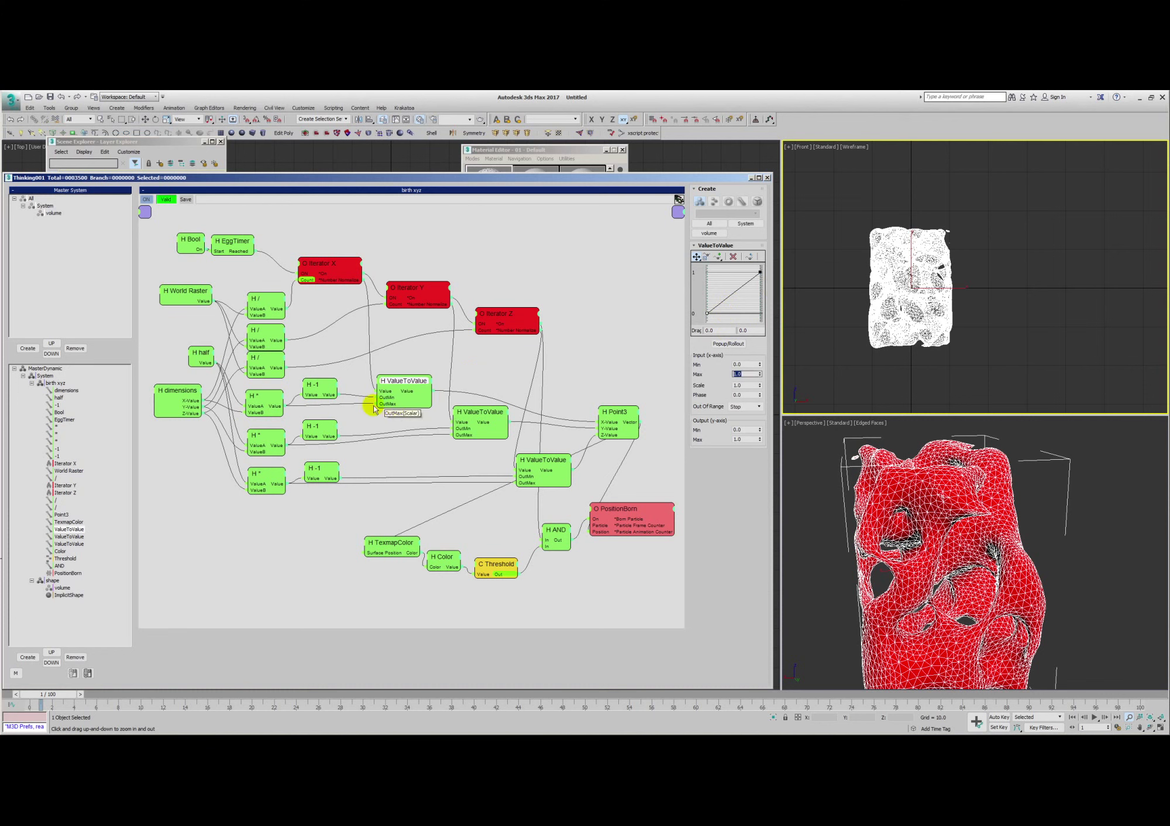
Examine how the first -1 multiplier and the first ValueToValue node define the X output range.
{"action": "left_click_drag", "start_coordinate": [322, 387], "coordinate": [323, 385]}
{"action": "left_click", "coordinate": [393, 406]}
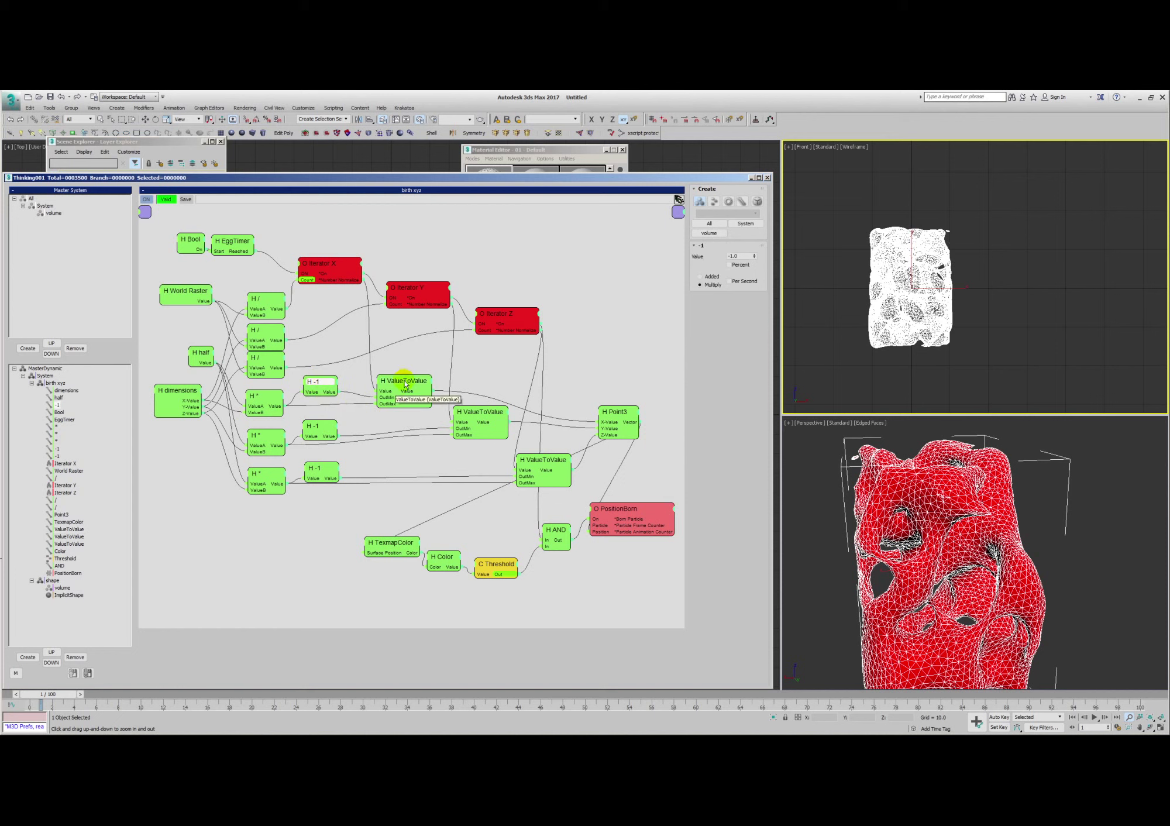
{"action": "left_click_drag", "start_coordinate": [404, 381], "coordinate": [406, 378]}
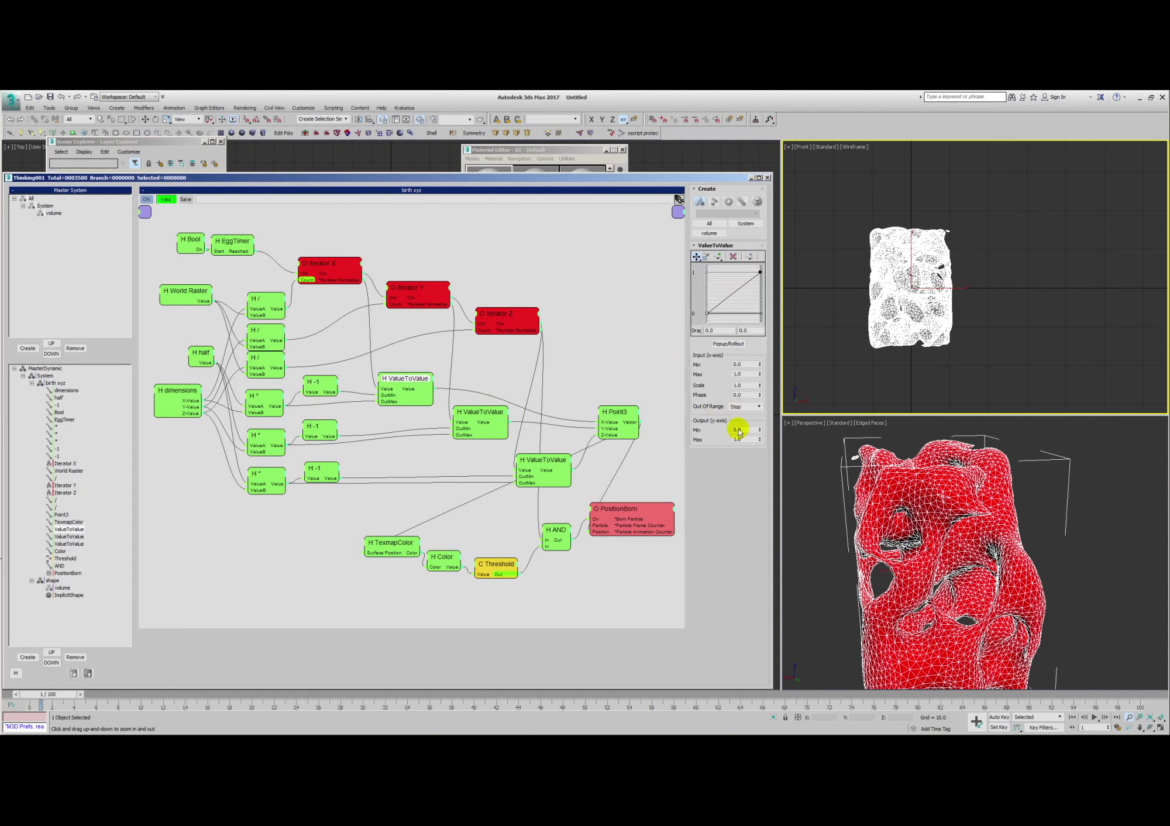
{"action": "left_click_drag", "start_coordinate": [400, 379], "coordinate": [403, 371]}
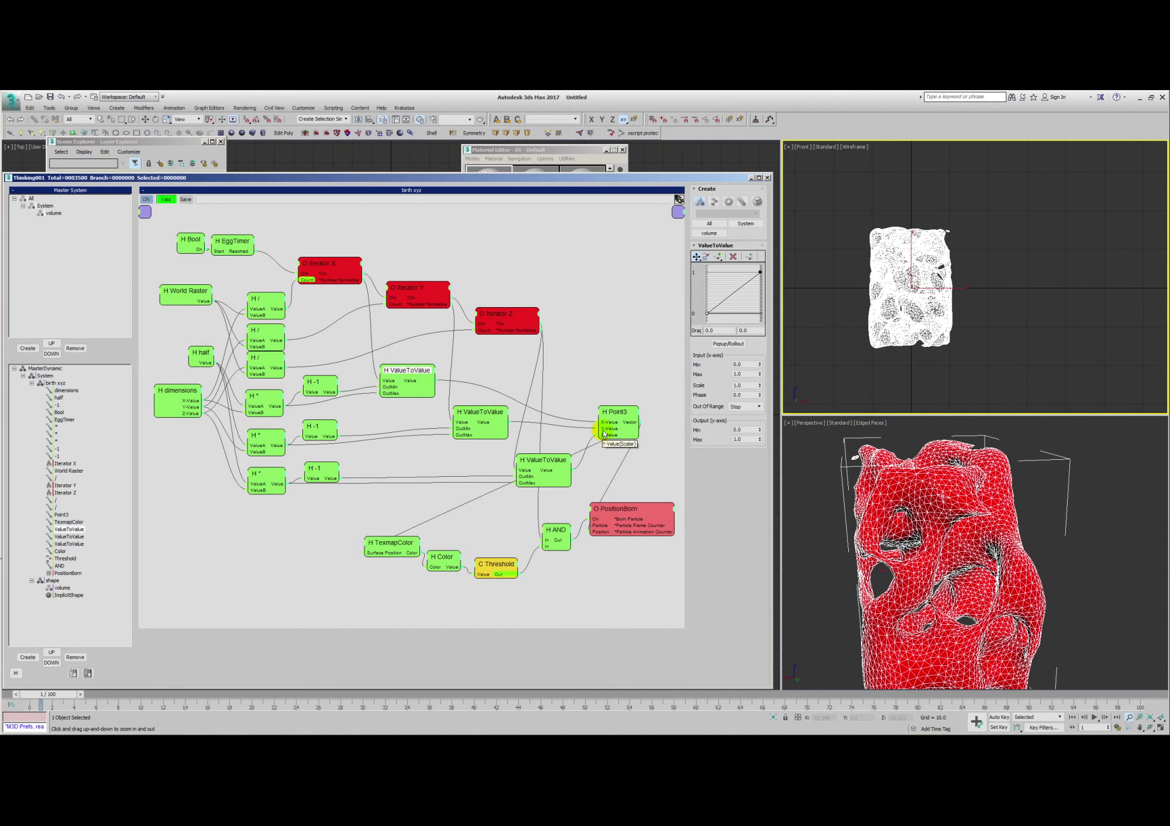
Review the Y and Z ValueToValue nodes and how all three axes combine in the Point3 node.
{"action": "mouse_move", "coordinate": [463, 414]}
{"action": "left_mouse_down"}
{"action": "mouse_move", "coordinate": [472, 409]}
{"action": "mouse_move", "coordinate": [456, 412]}
{"action": "left_mouse_up"}
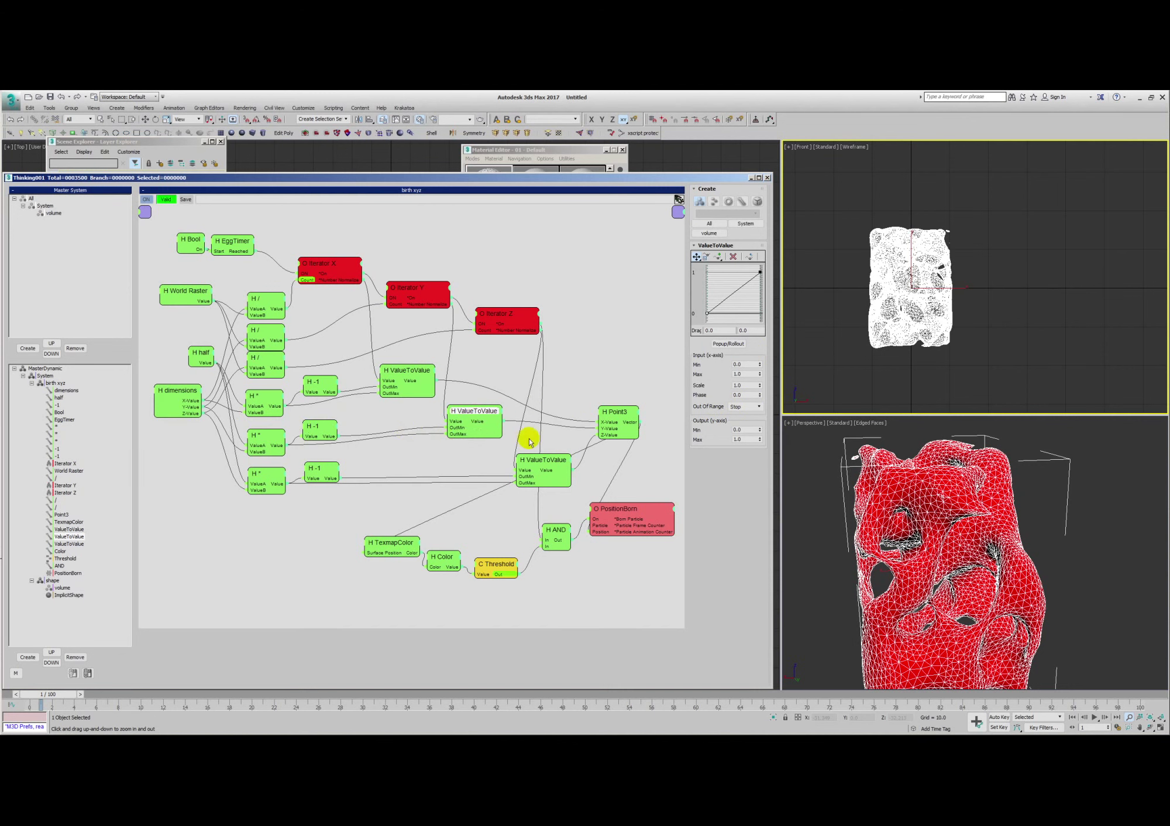
{"action": "left_click_drag", "start_coordinate": [544, 467], "coordinate": [529, 459]}
{"action": "left_click_drag", "start_coordinate": [613, 412], "coordinate": [613, 416]}
{"action": "left_click_drag", "start_coordinate": [524, 453], "coordinate": [533, 436]}
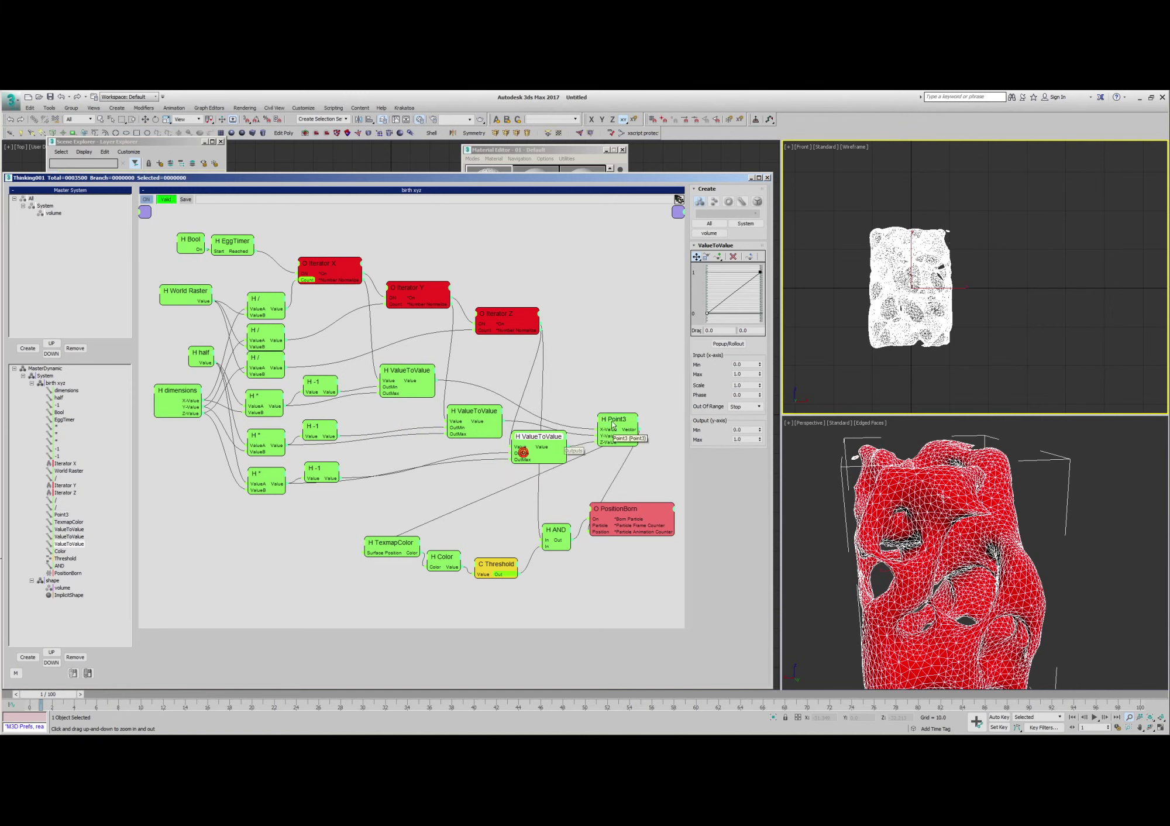
{"action": "left_click_drag", "start_coordinate": [611, 418], "coordinate": [634, 430]}
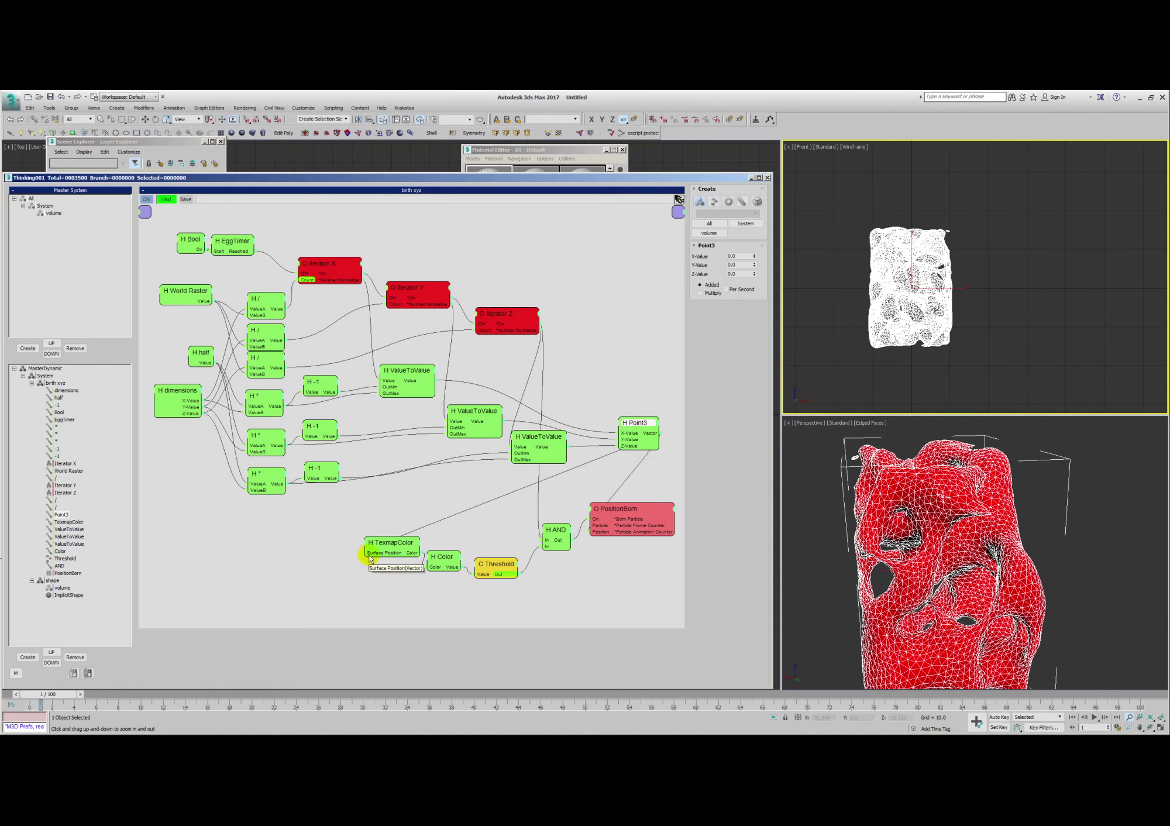
Trace the position filtering through the TexmapColor, Color, Threshold and AND nodes, comparing it with the holes in the mesh.
{"action": "mouse_move", "coordinate": [393, 545]}
{"action": "left_mouse_down"}
{"action": "mouse_move", "coordinate": [386, 534]}
{"action": "mouse_move", "coordinate": [373, 544]}
{"action": "left_mouse_up"}
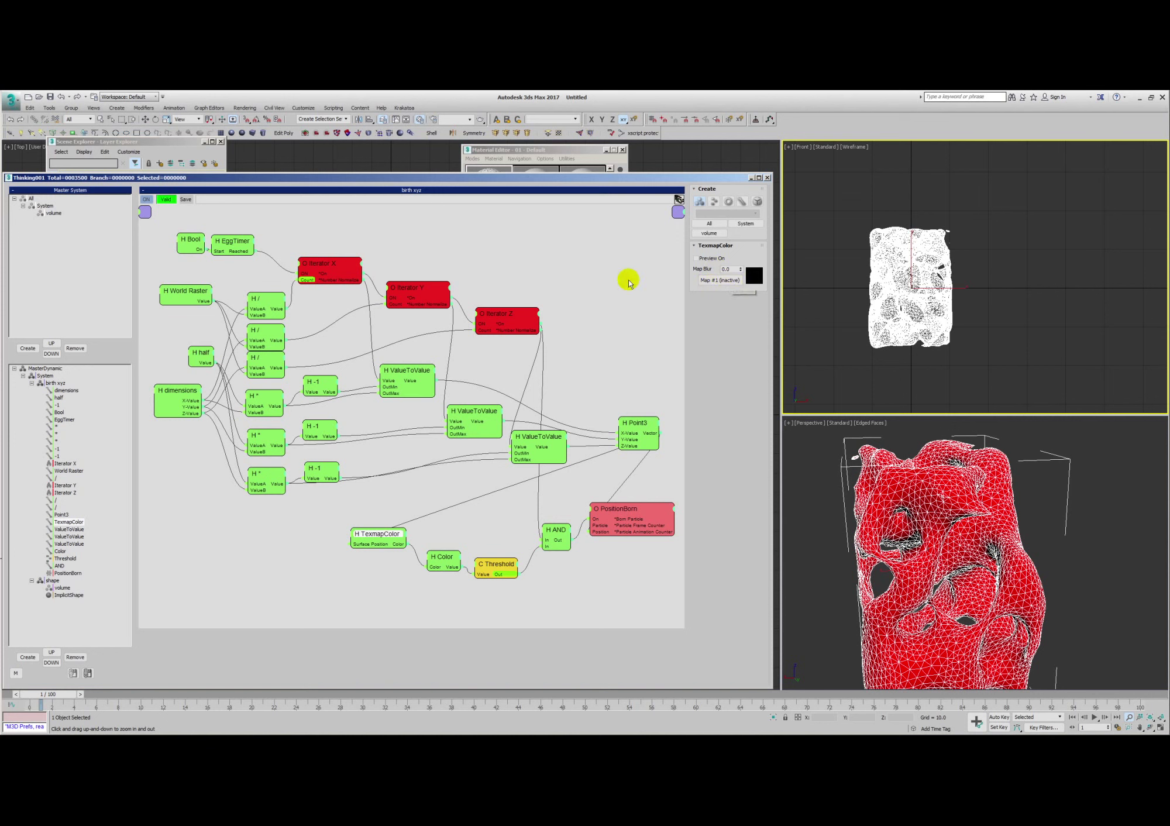
{"action": "left_click_drag", "start_coordinate": [453, 559], "coordinate": [431, 542]}
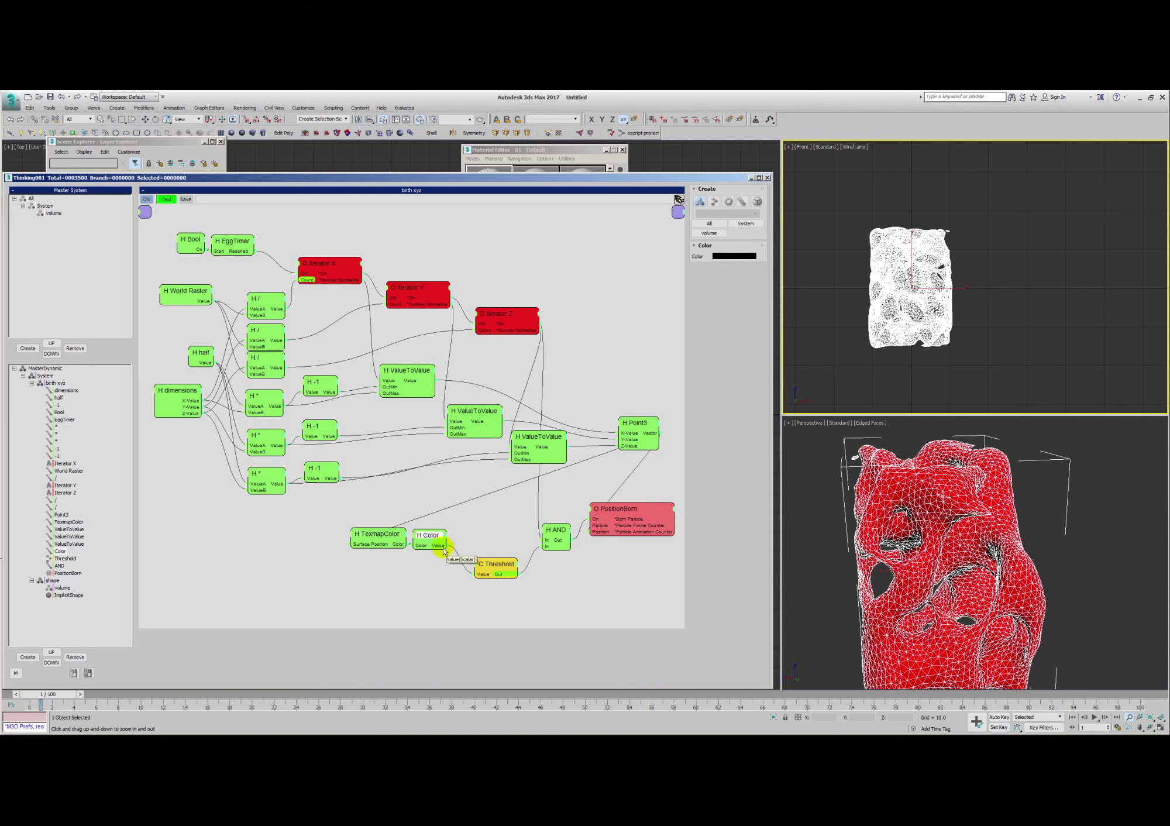
{"action": "right_click", "coordinate": [444, 550]}
{"action": "left_click", "coordinate": [481, 519]}
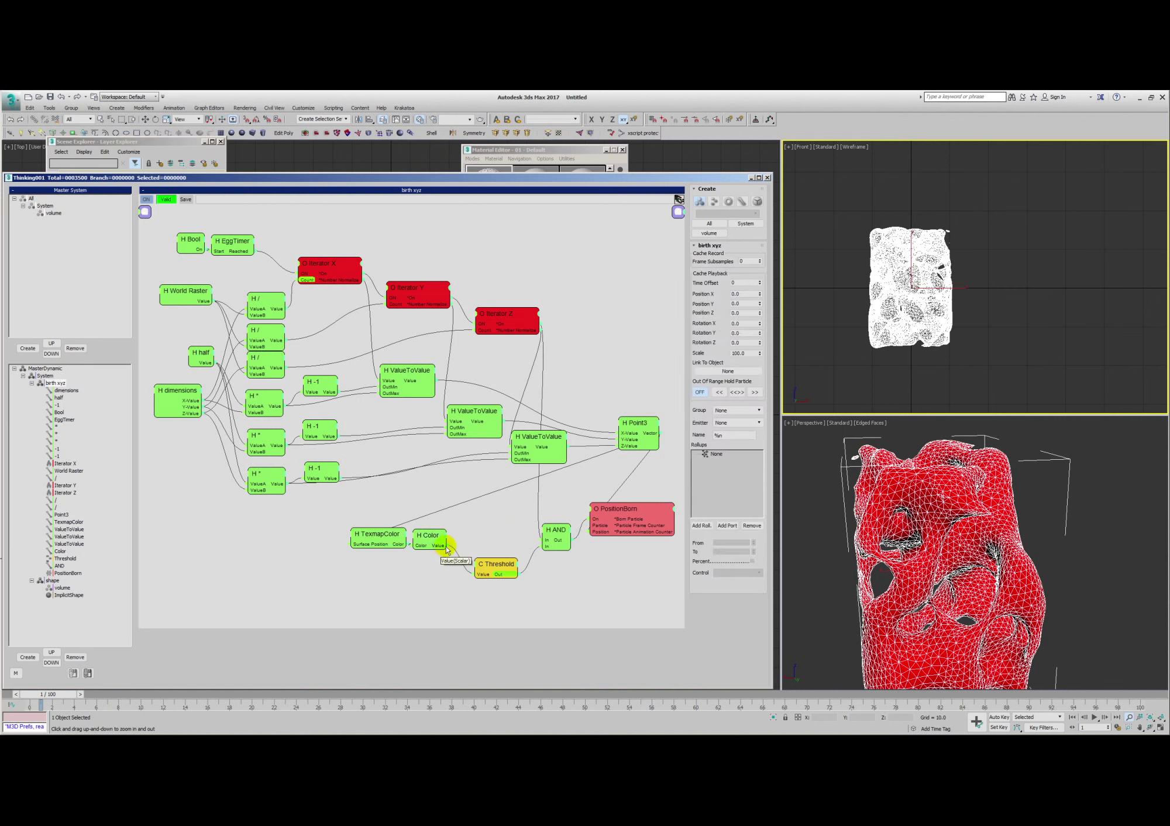
{"action": "left_click_drag", "start_coordinate": [496, 573], "coordinate": [487, 559]}
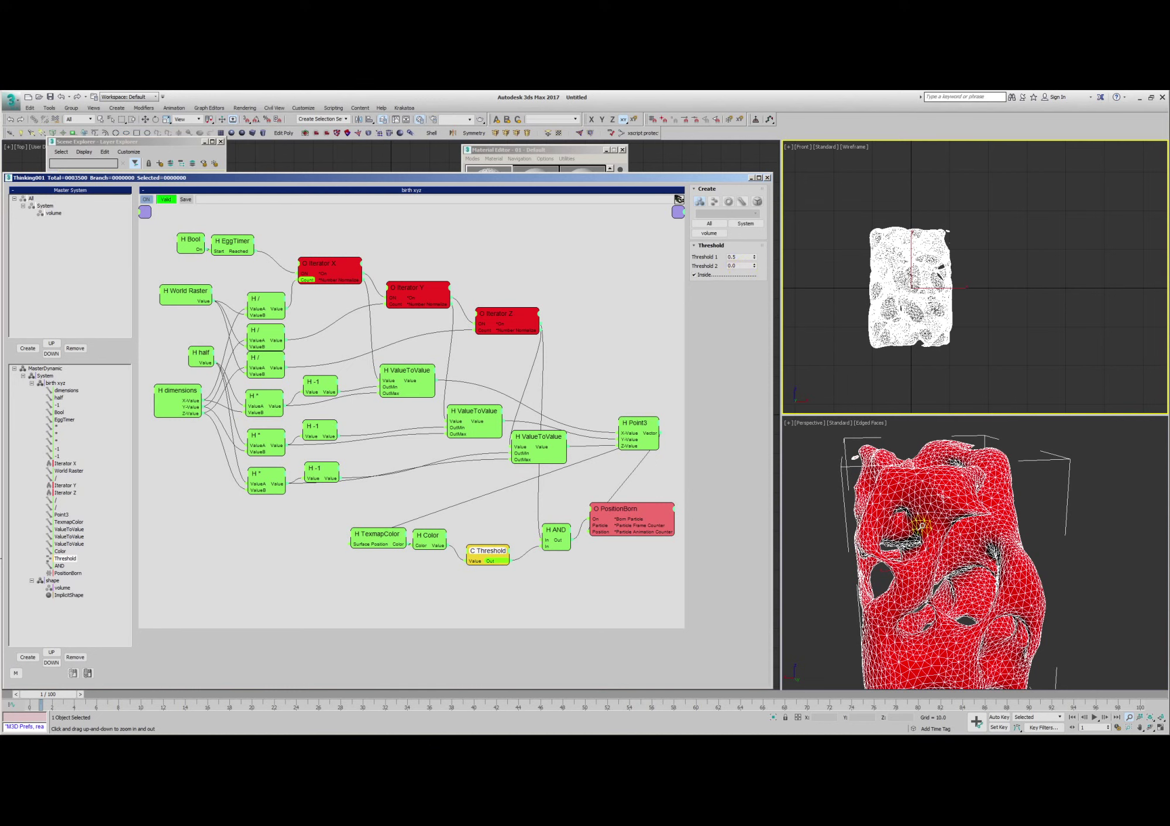
{"action": "mouse_move", "coordinate": [914, 525]}
{"action": "left_mouse_down"}
{"action": "mouse_move", "coordinate": [940, 533]}
{"action": "mouse_move", "coordinate": [906, 560]}
{"action": "mouse_move", "coordinate": [907, 509]}
{"action": "mouse_move", "coordinate": [907, 561]}
{"action": "mouse_move", "coordinate": [906, 550]}
{"action": "left_mouse_up"}
{"action": "key", "text": "alt+z"}
{"action": "left_click_drag", "start_coordinate": [556, 531], "coordinate": [556, 530]}
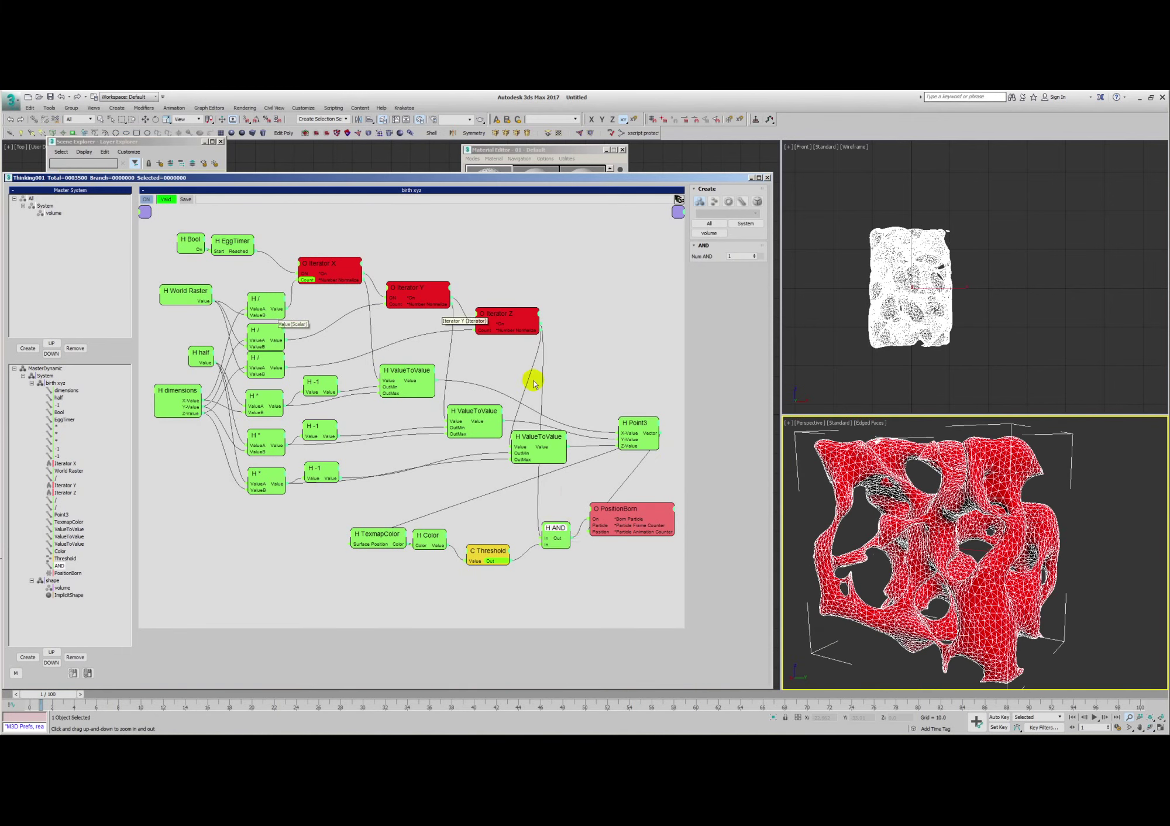
Follow the flow from the X, Y and Z iterators through Point3, Threshold and AND to the PositionBorn settings.
{"action": "left_click_drag", "start_coordinate": [327, 268], "coordinate": [329, 265]}
{"action": "left_click_drag", "start_coordinate": [422, 291], "coordinate": [418, 289]}
{"action": "left_click_drag", "start_coordinate": [515, 325], "coordinate": [507, 329]}
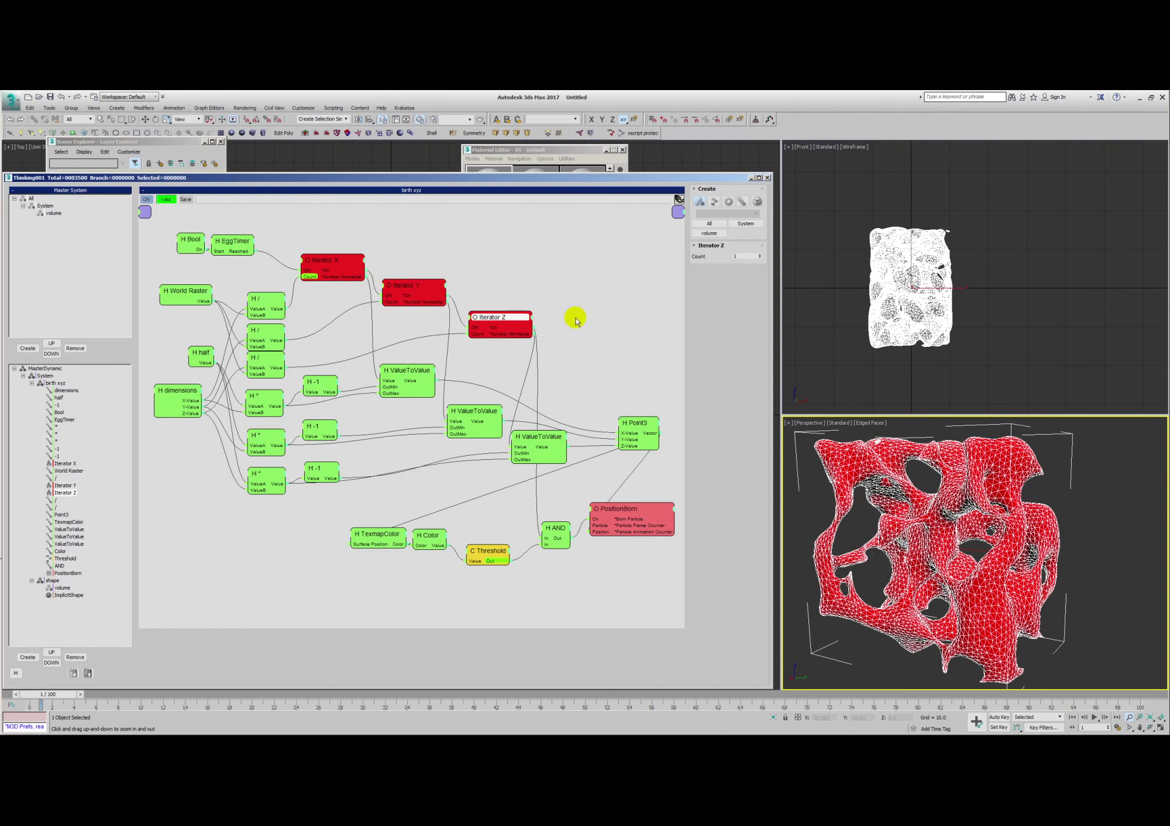
{"action": "left_click_drag", "start_coordinate": [638, 424], "coordinate": [634, 420]}
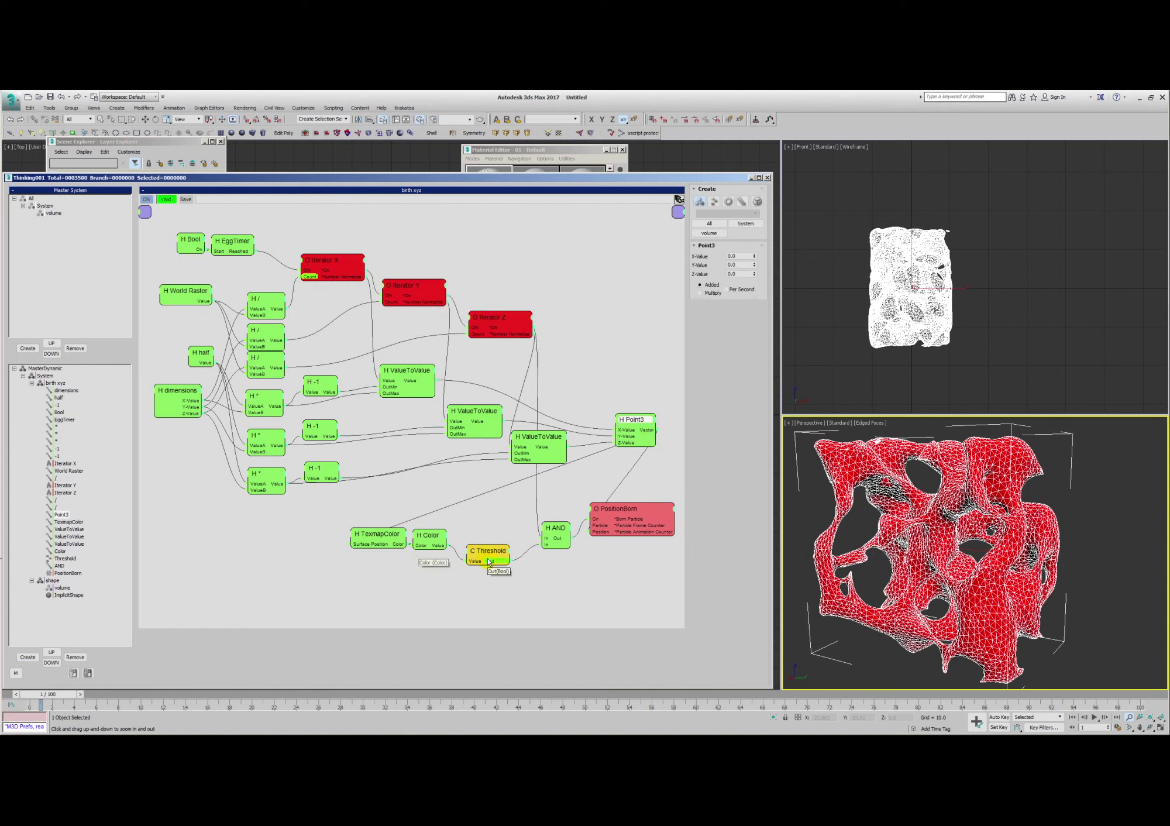
{"action": "left_click_drag", "start_coordinate": [494, 554], "coordinate": [551, 517]}
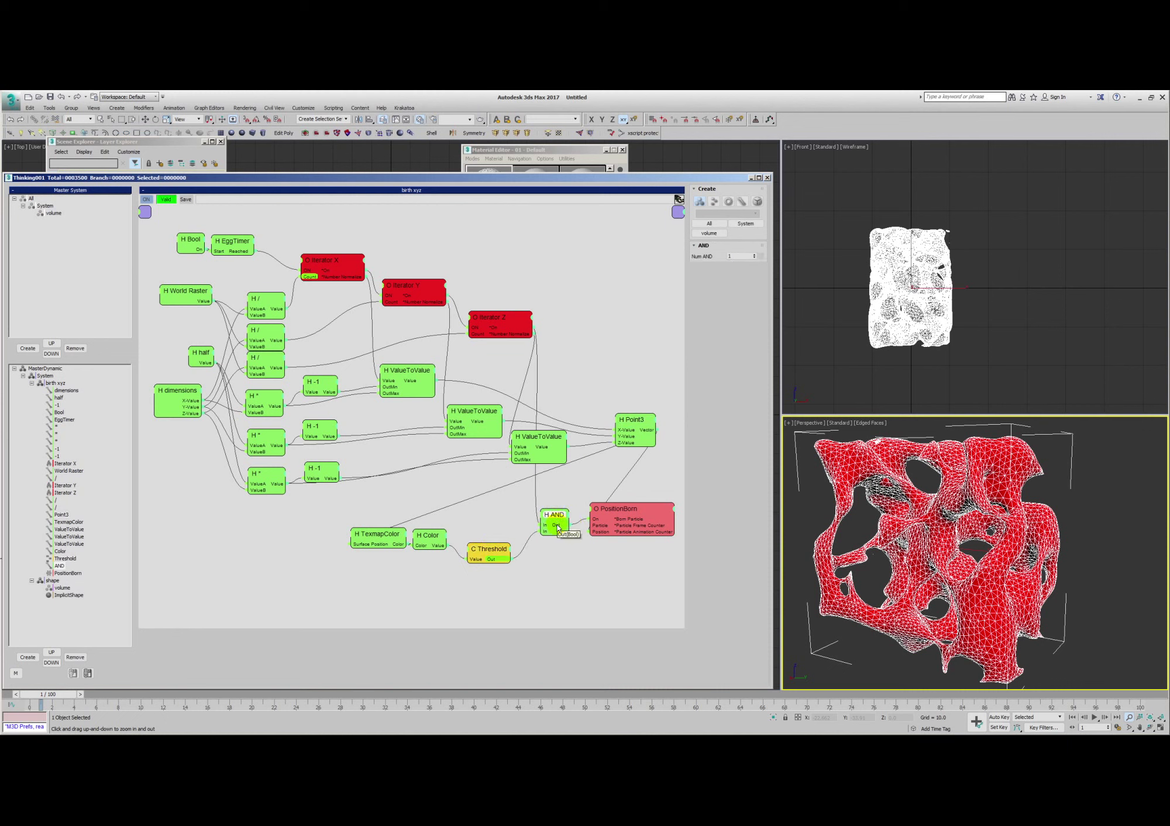
{"action": "left_click_drag", "start_coordinate": [648, 528], "coordinate": [644, 534]}
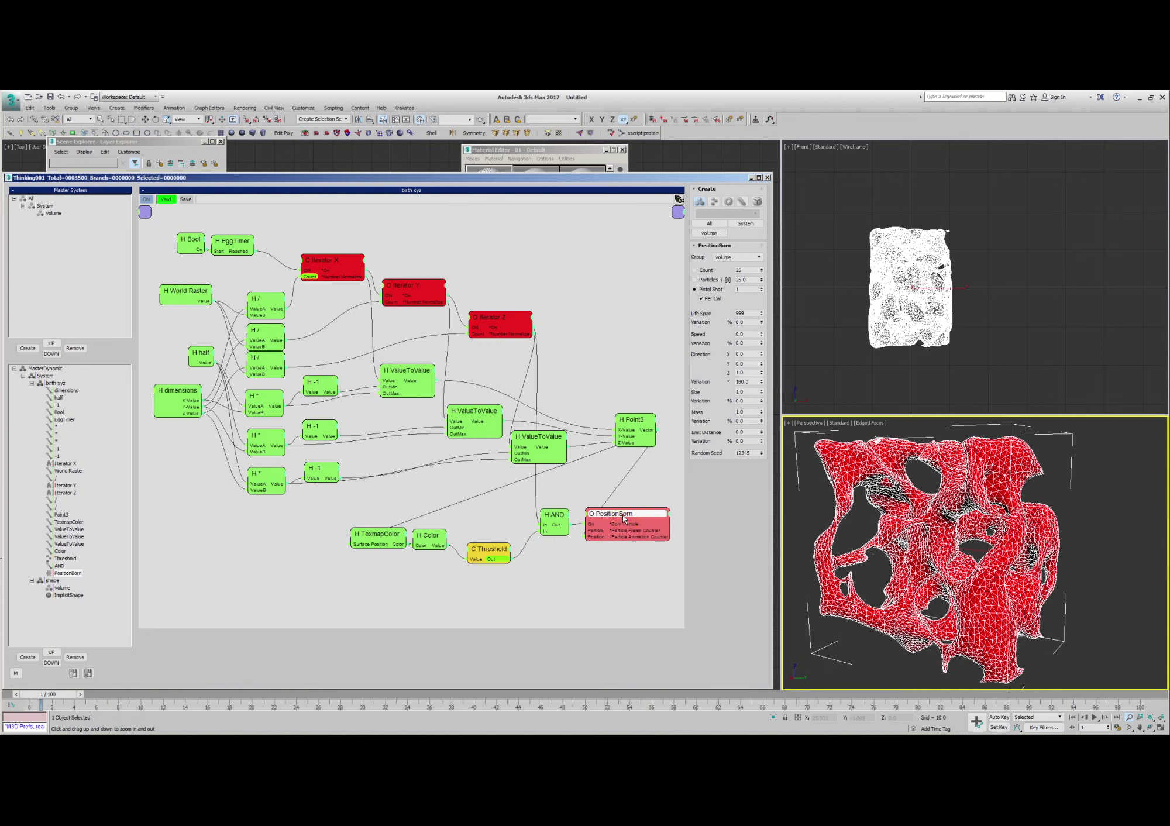
{"action": "left_click_drag", "start_coordinate": [624, 517], "coordinate": [626, 516]}
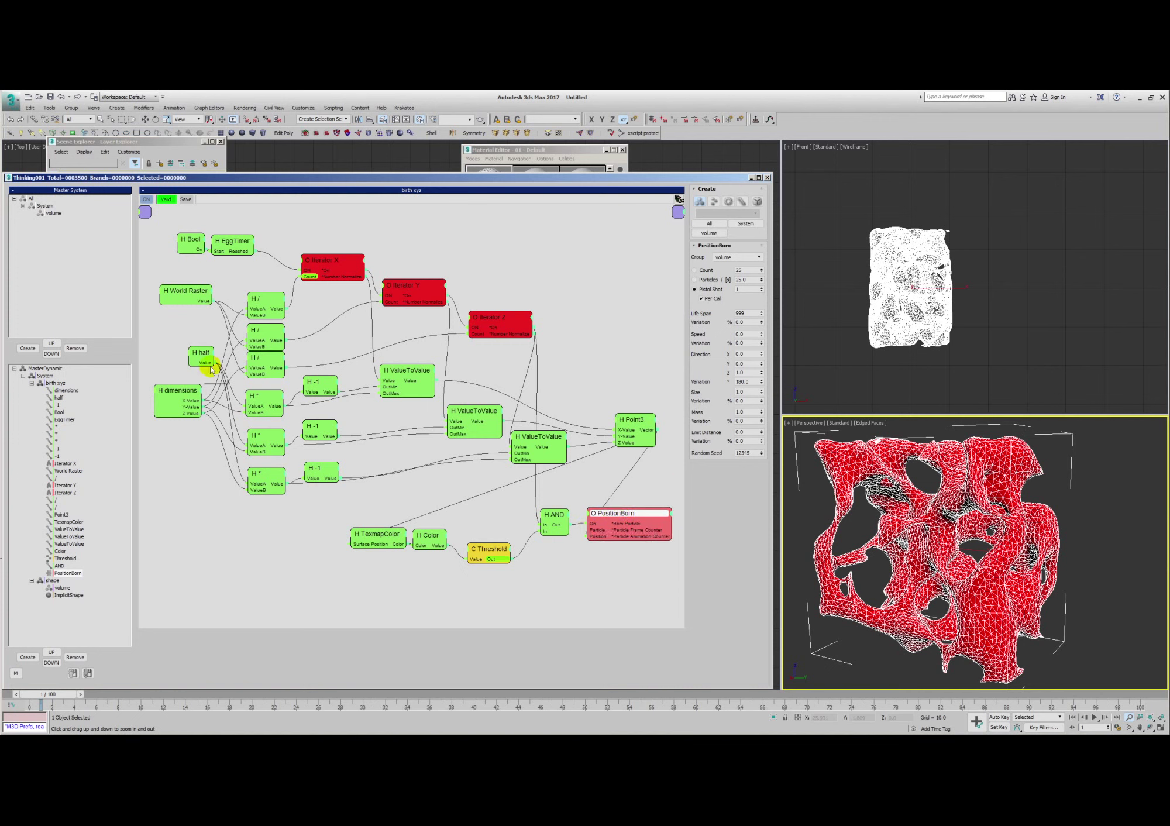
Open the shape DynamicSet and review its volume group node, inspecting the mesh from several angles.
{"action": "double_click", "coordinate": [37, 385]}
{"action": "left_click", "coordinate": [51, 392]}
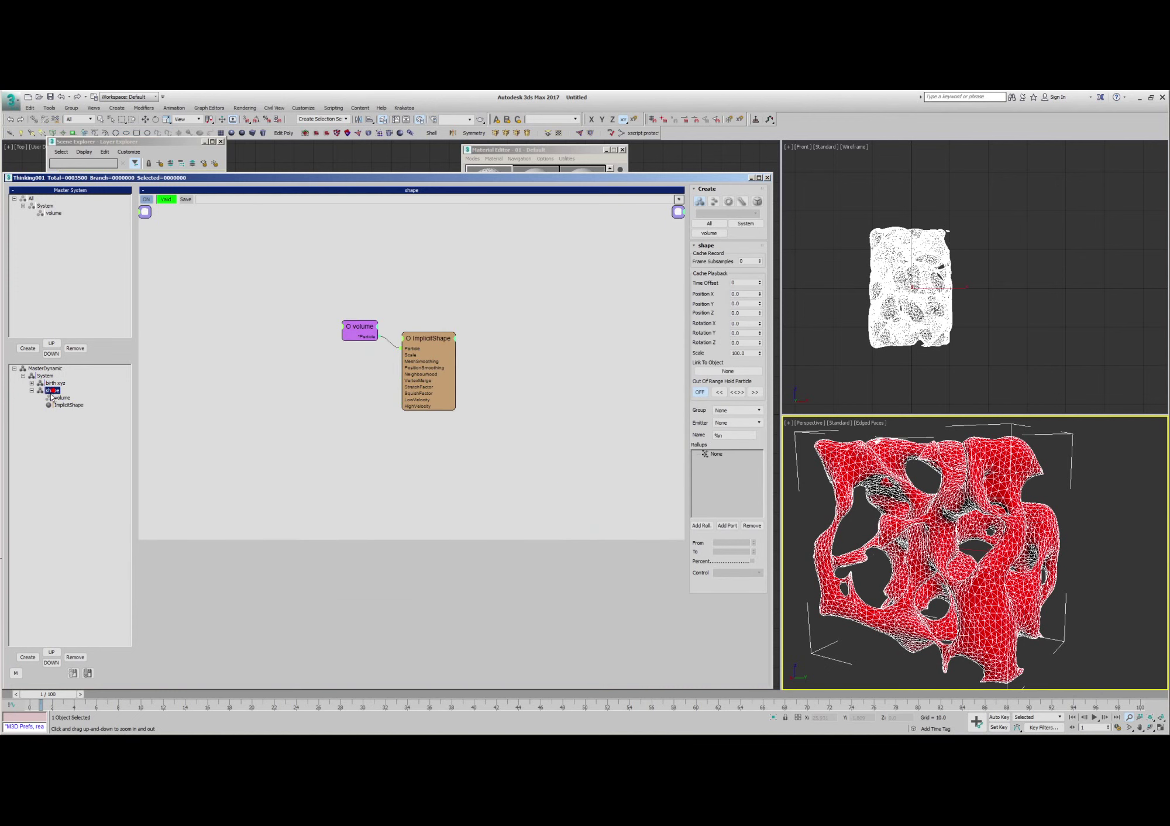
{"action": "left_click", "coordinate": [339, 337]}
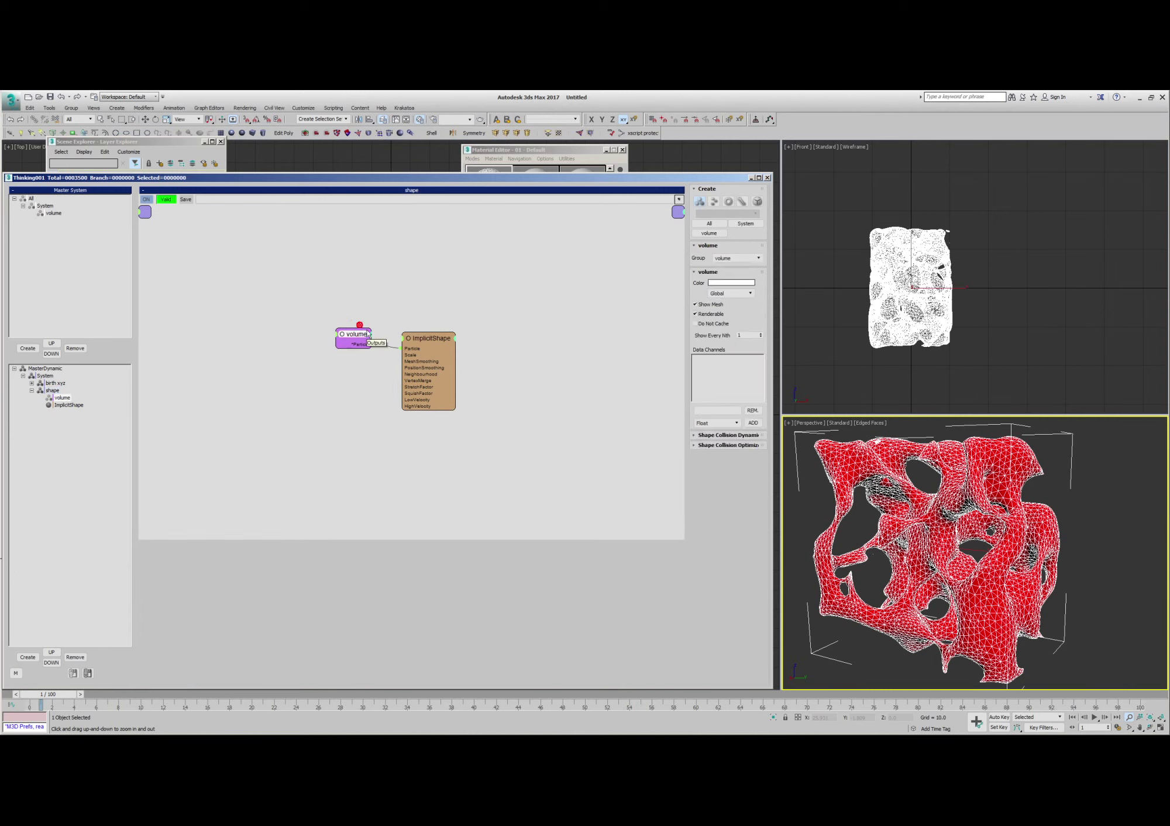
{"action": "middle_click_drag", "start_coordinate": [1010, 551], "coordinate": [837, 536], "text": "alt"}
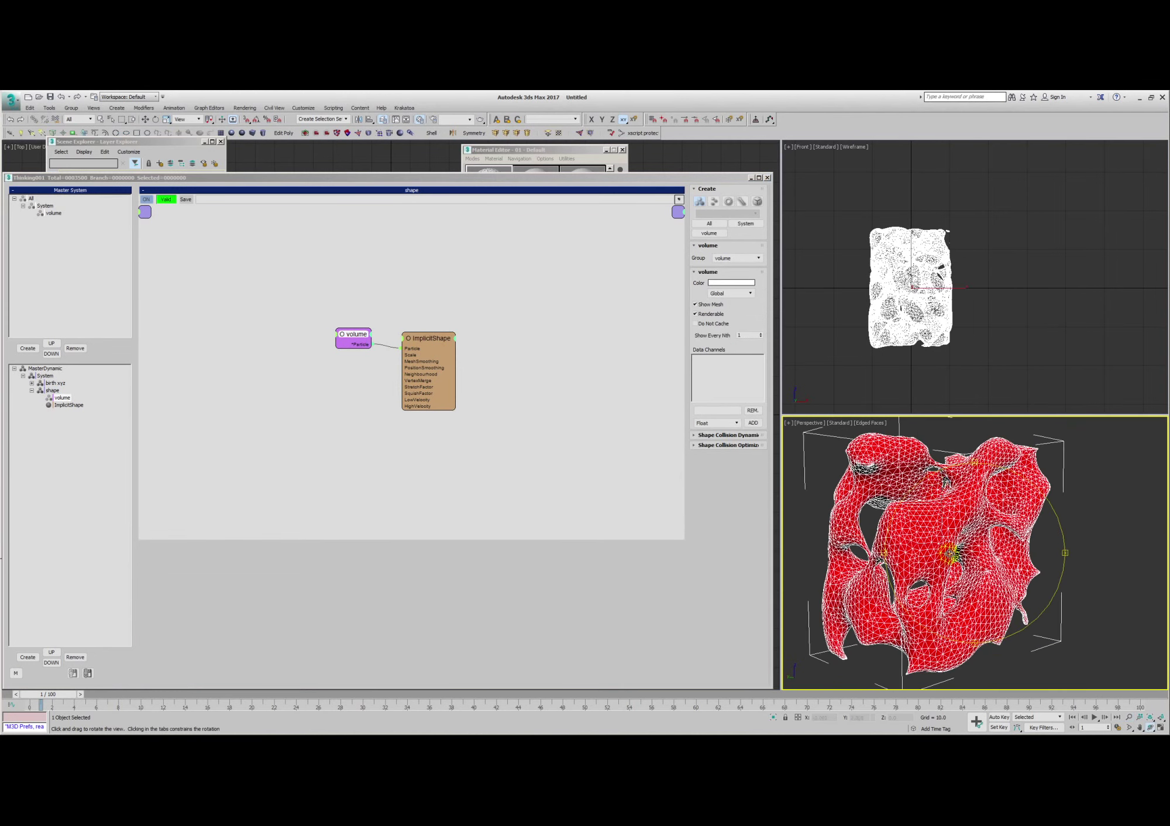
{"action": "middle_click_drag", "start_coordinate": [950, 533], "coordinate": [973, 476], "text": "alt"}
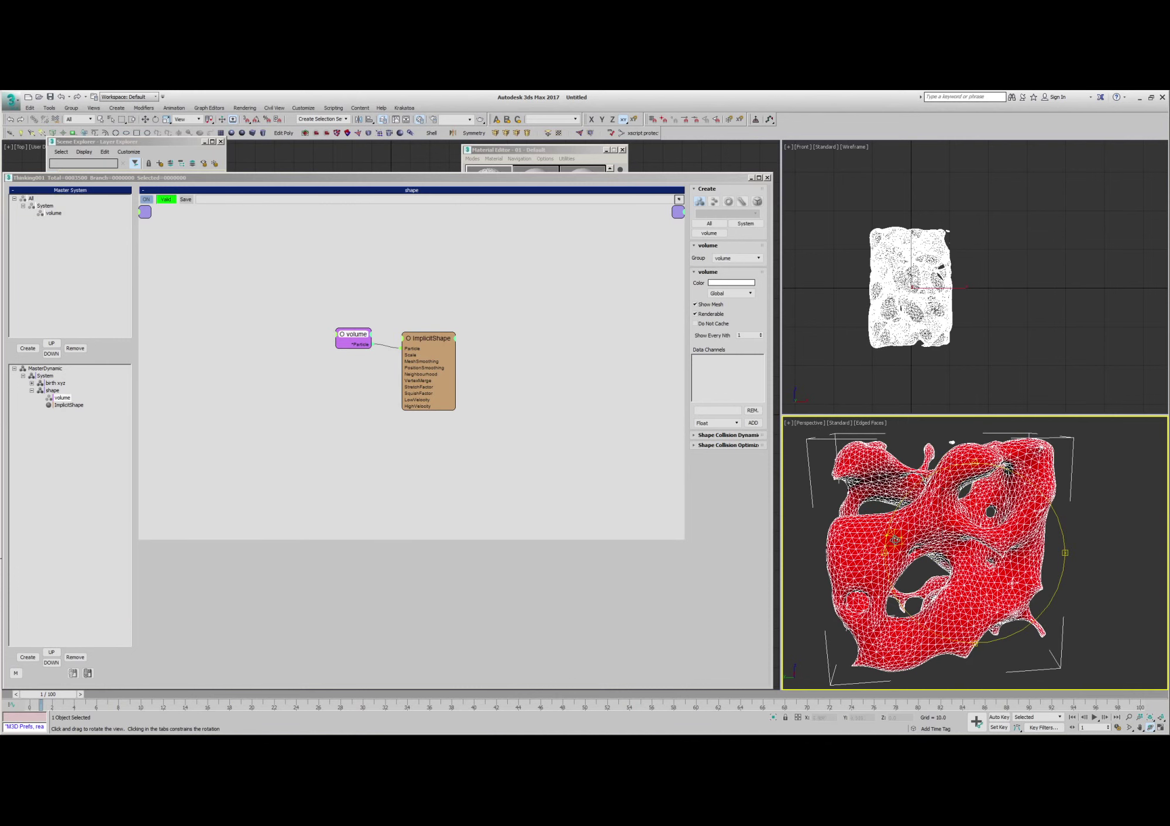
{"action": "middle_click_drag", "start_coordinate": [903, 541], "coordinate": [943, 547], "text": "alt"}
Deselect the mesh and turn off edged faces in the perspective view.
{"action": "left_click", "coordinate": [515, 429]}
{"action": "left_click", "coordinate": [1117, 560]}
{"action": "left_click", "coordinate": [562, 398]}
{"action": "key", "text": "F4"}
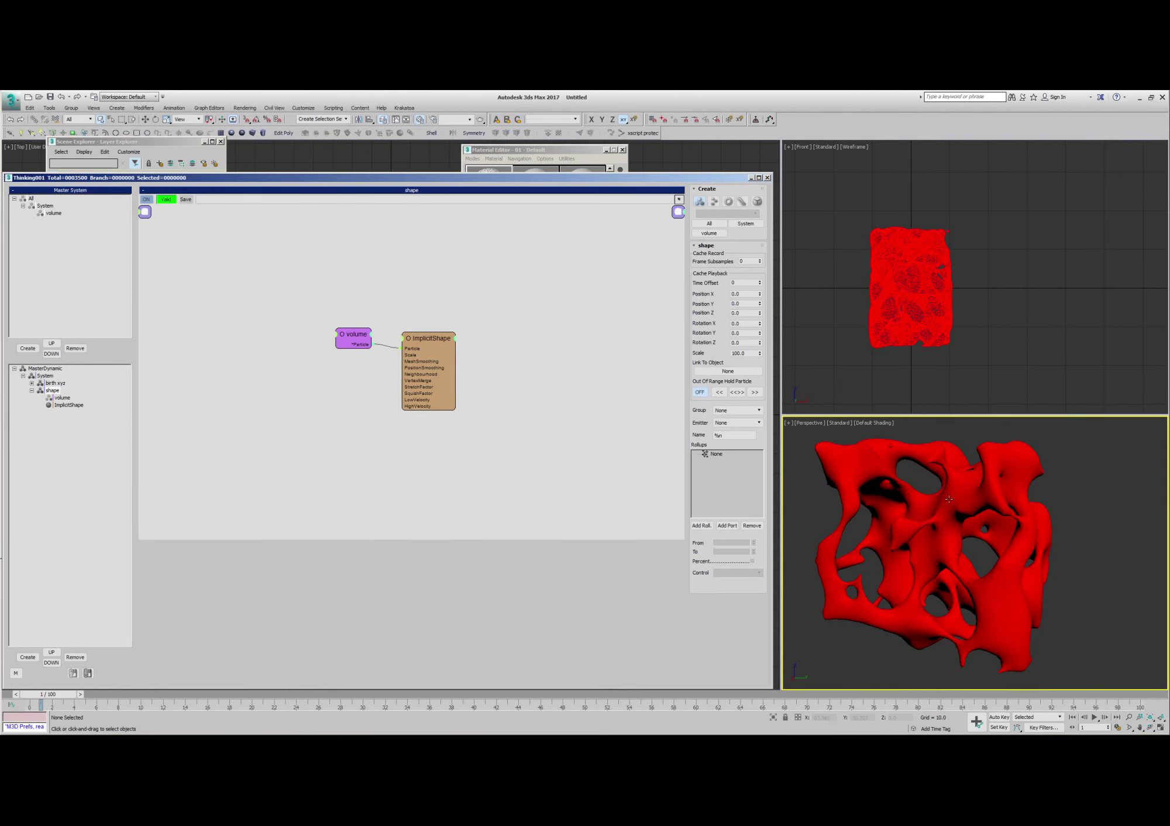
Review the ImplicitShape node's surface, scale and smoothing settings alongside the smooth-shaded mesh.
{"action": "left_click_drag", "start_coordinate": [425, 345], "coordinate": [426, 341]}
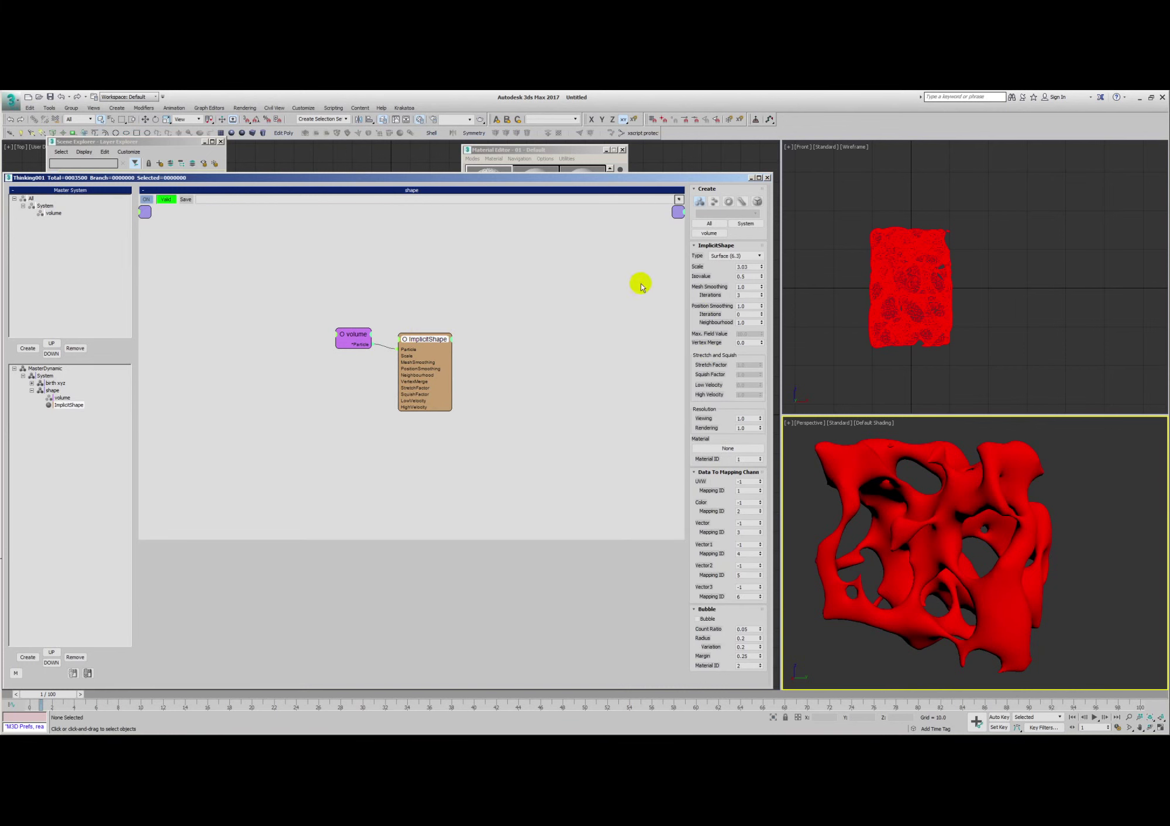
{"action": "middle_click_drag", "start_coordinate": [924, 544], "coordinate": [942, 519], "text": "alt"}
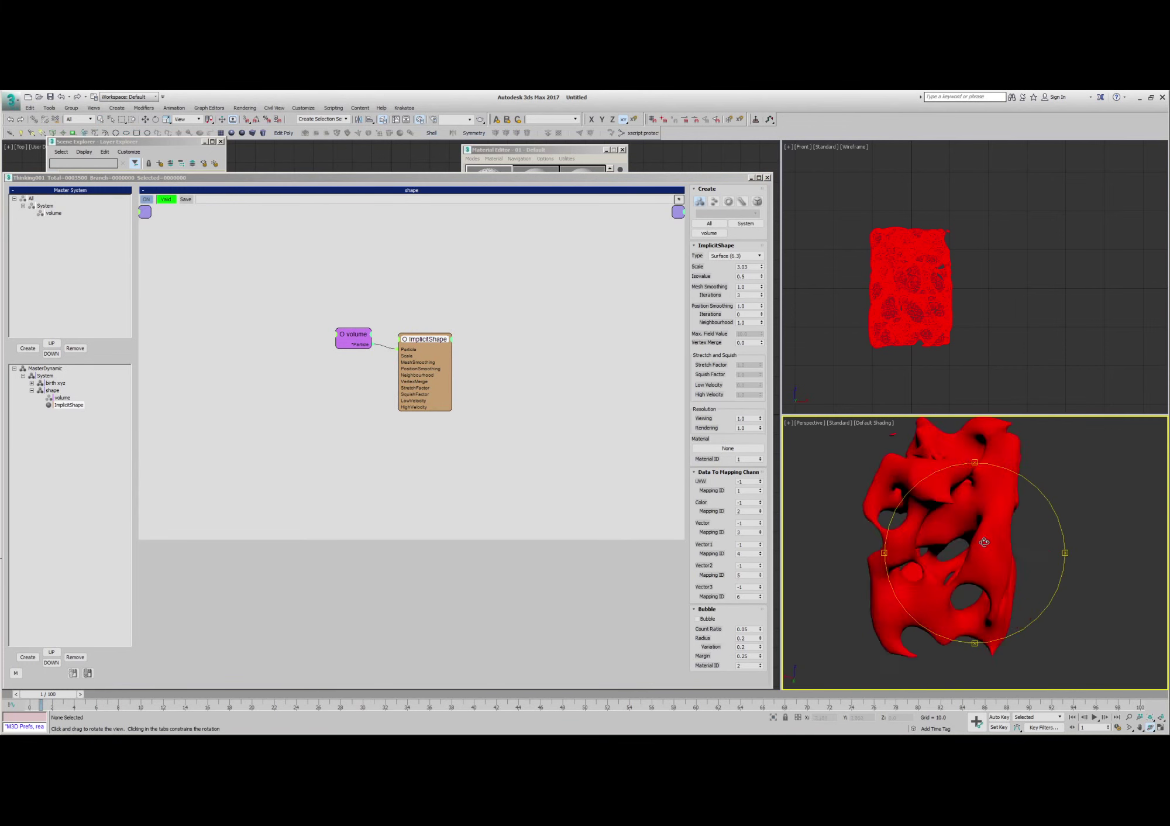
{"action": "left_click_drag", "start_coordinate": [1013, 533], "coordinate": [974, 527]}
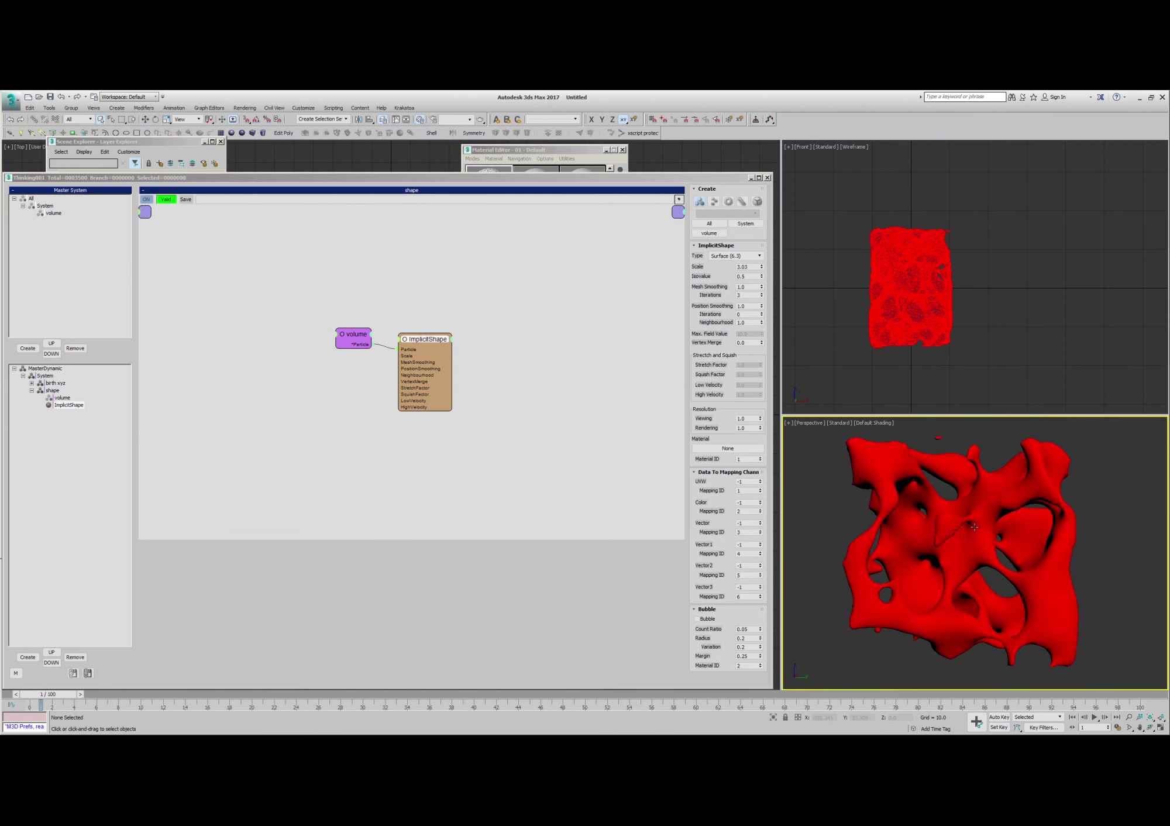
Return to the MasterDynamic settings and close the floating Layer Explorer and Material Editor windows.
{"action": "left_click", "coordinate": [55, 368]}
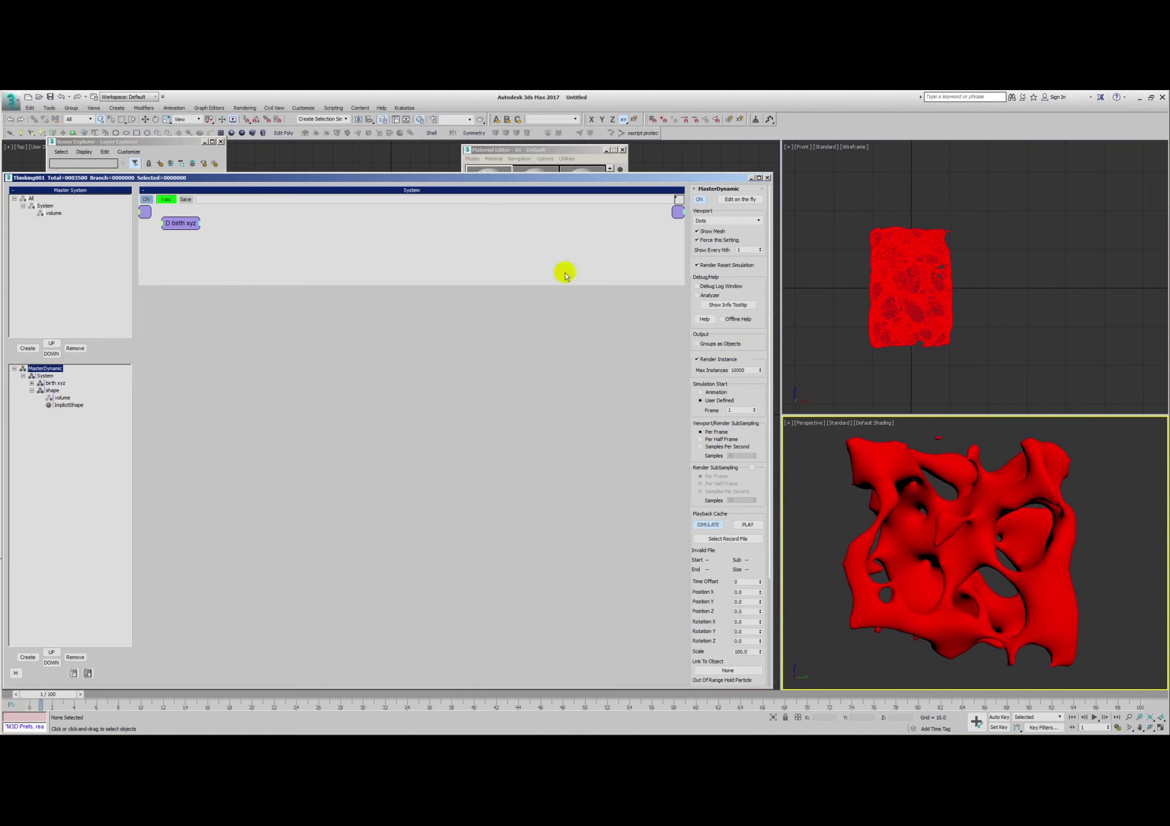
{"action": "left_click", "coordinate": [176, 141]}
{"action": "left_click_drag", "start_coordinate": [181, 143], "coordinate": [324, 152]}
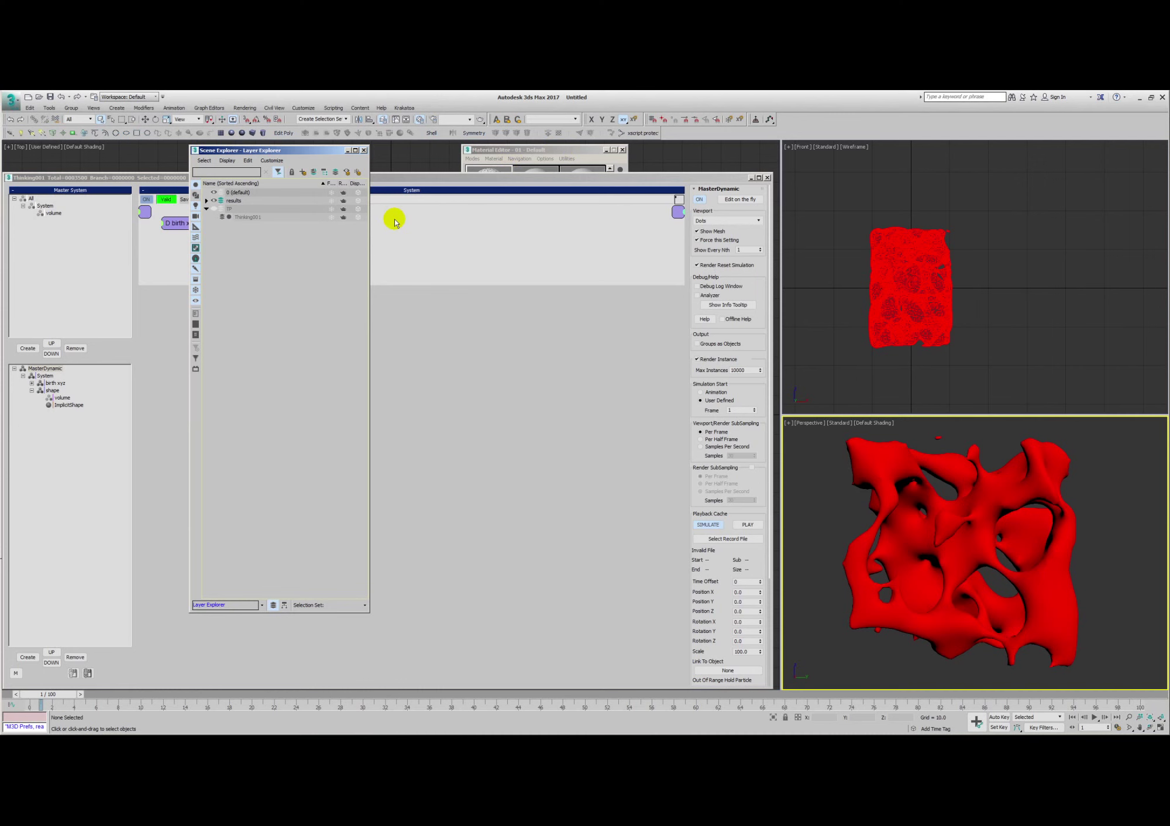
{"action": "left_click", "coordinate": [364, 151]}
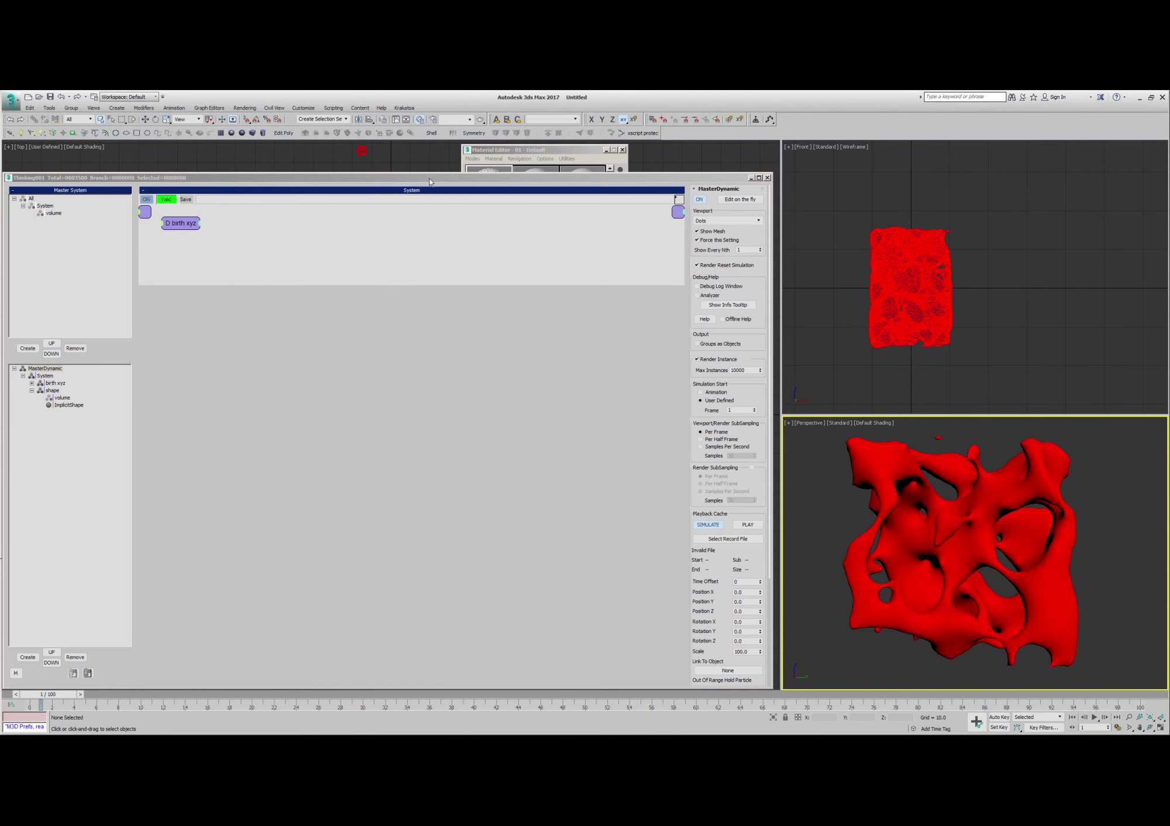
{"action": "left_click", "coordinate": [590, 151]}
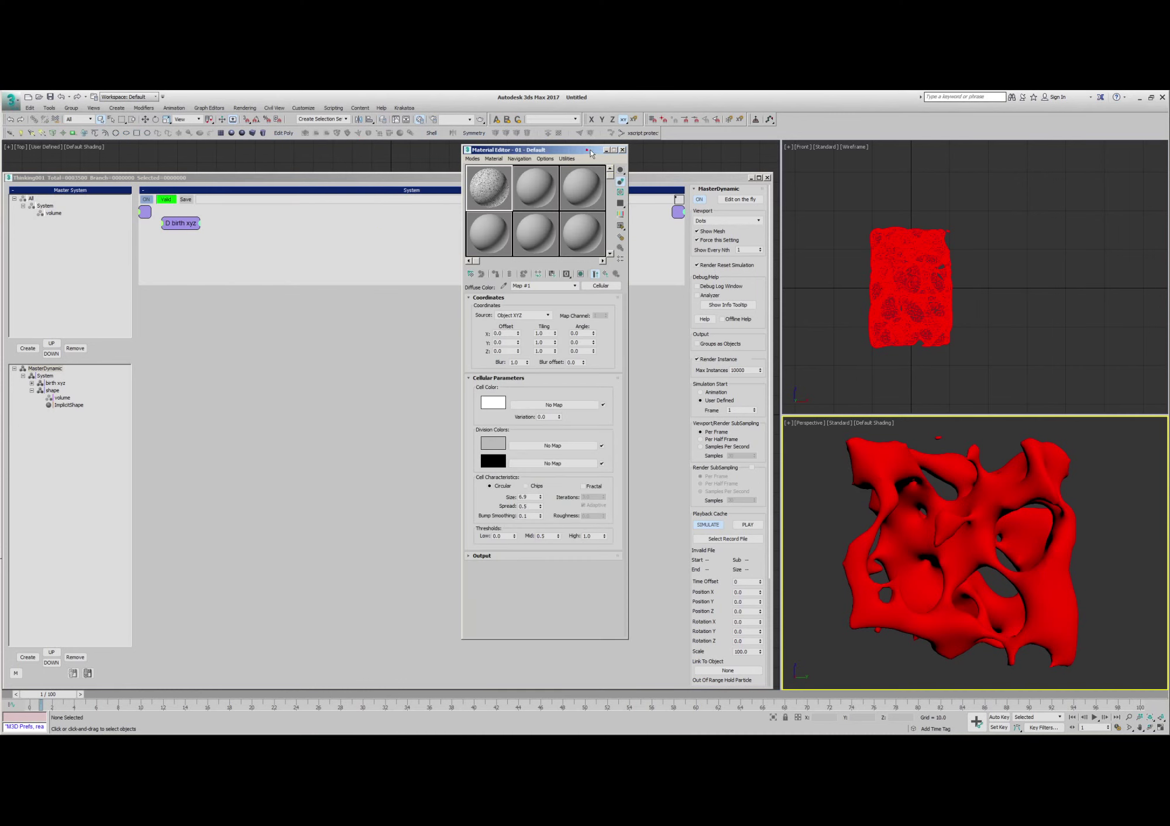
{"action": "left_click", "coordinate": [622, 150]}
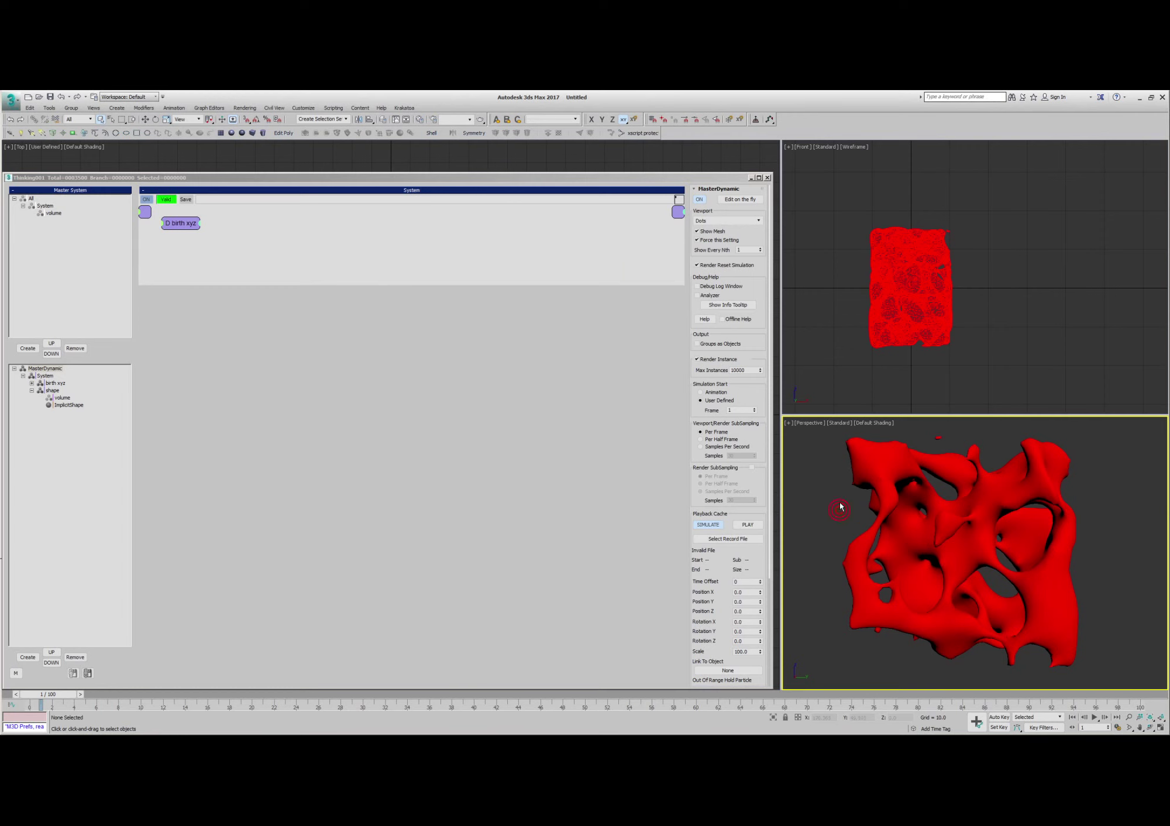